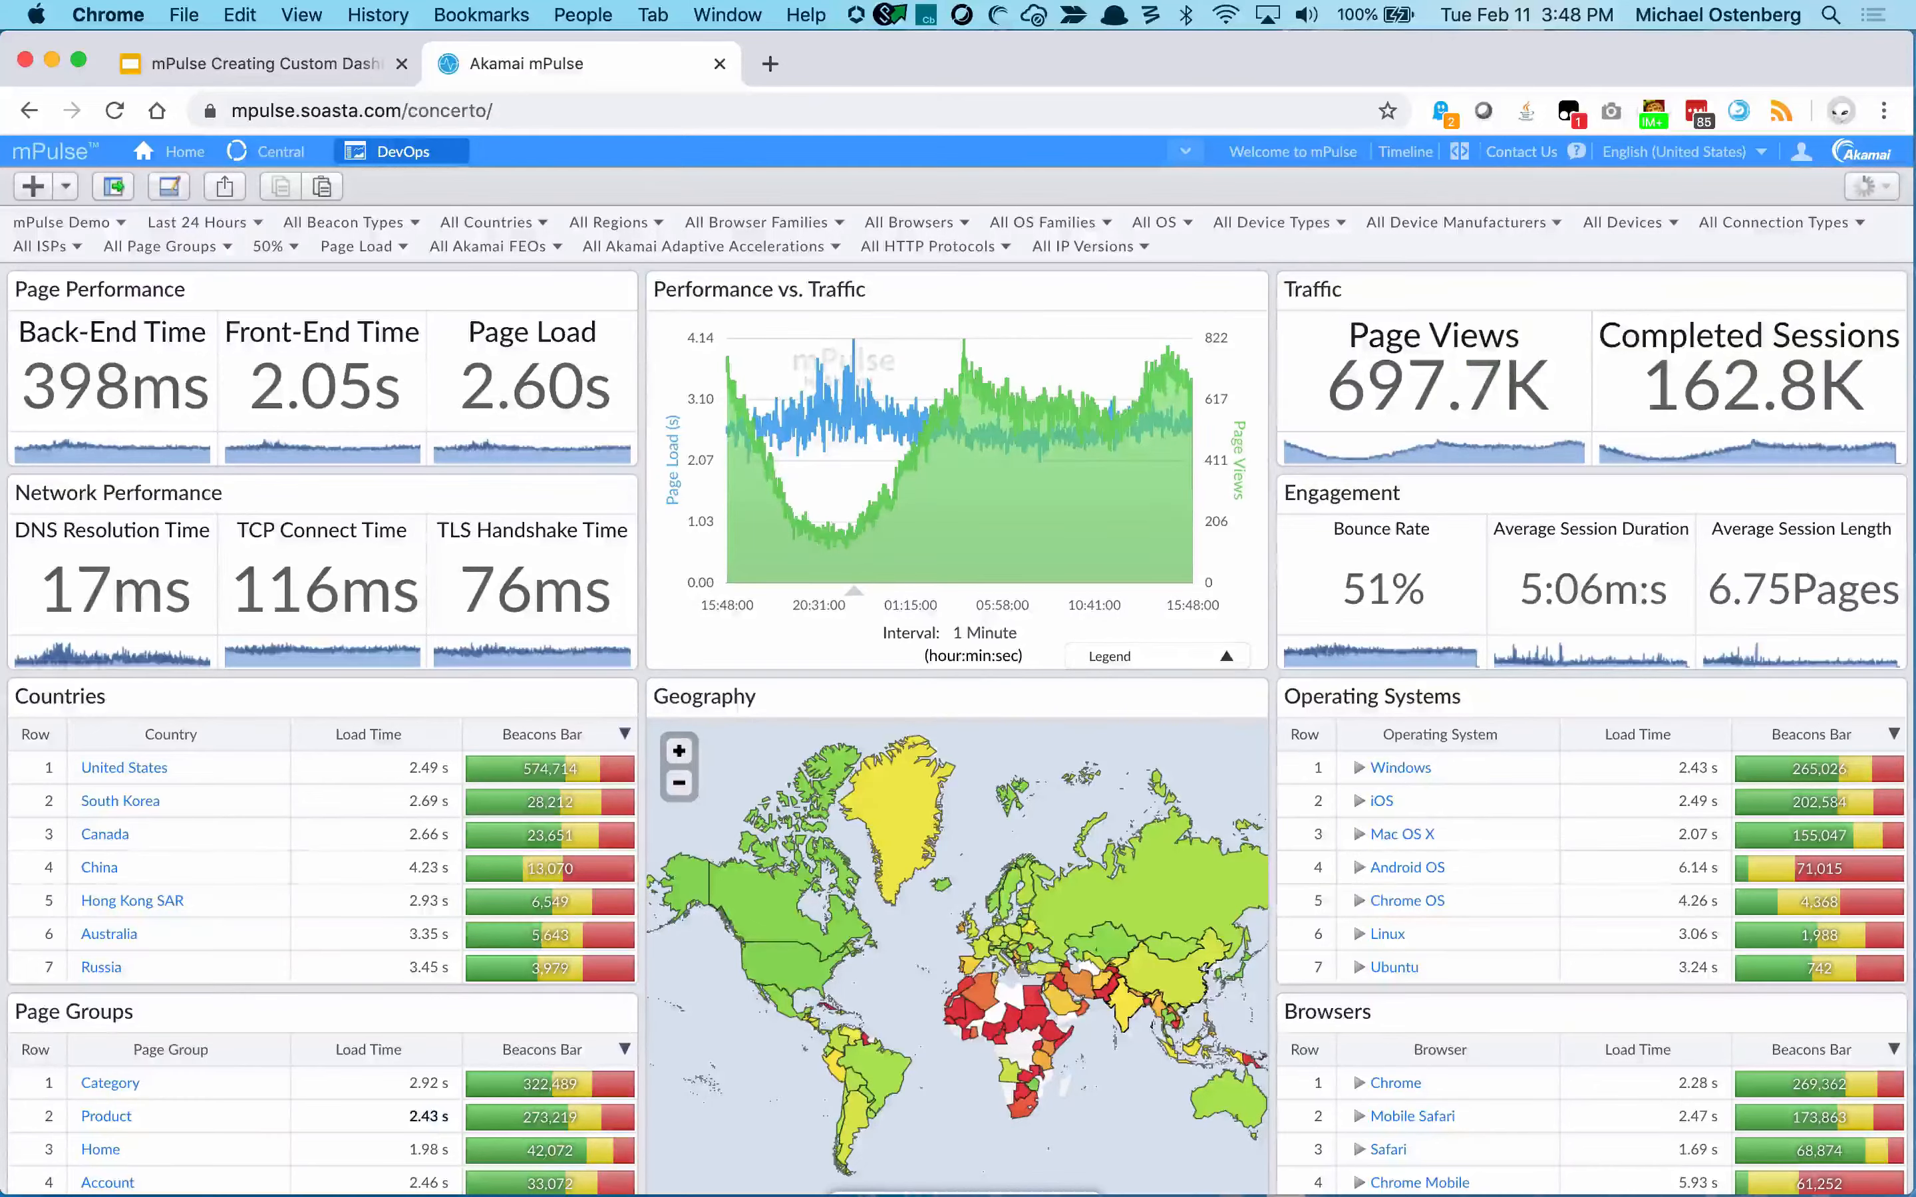
Save an editable copy of the read-only DevOps dashboard in the root folder under the name DevOps 2.
click(170, 187)
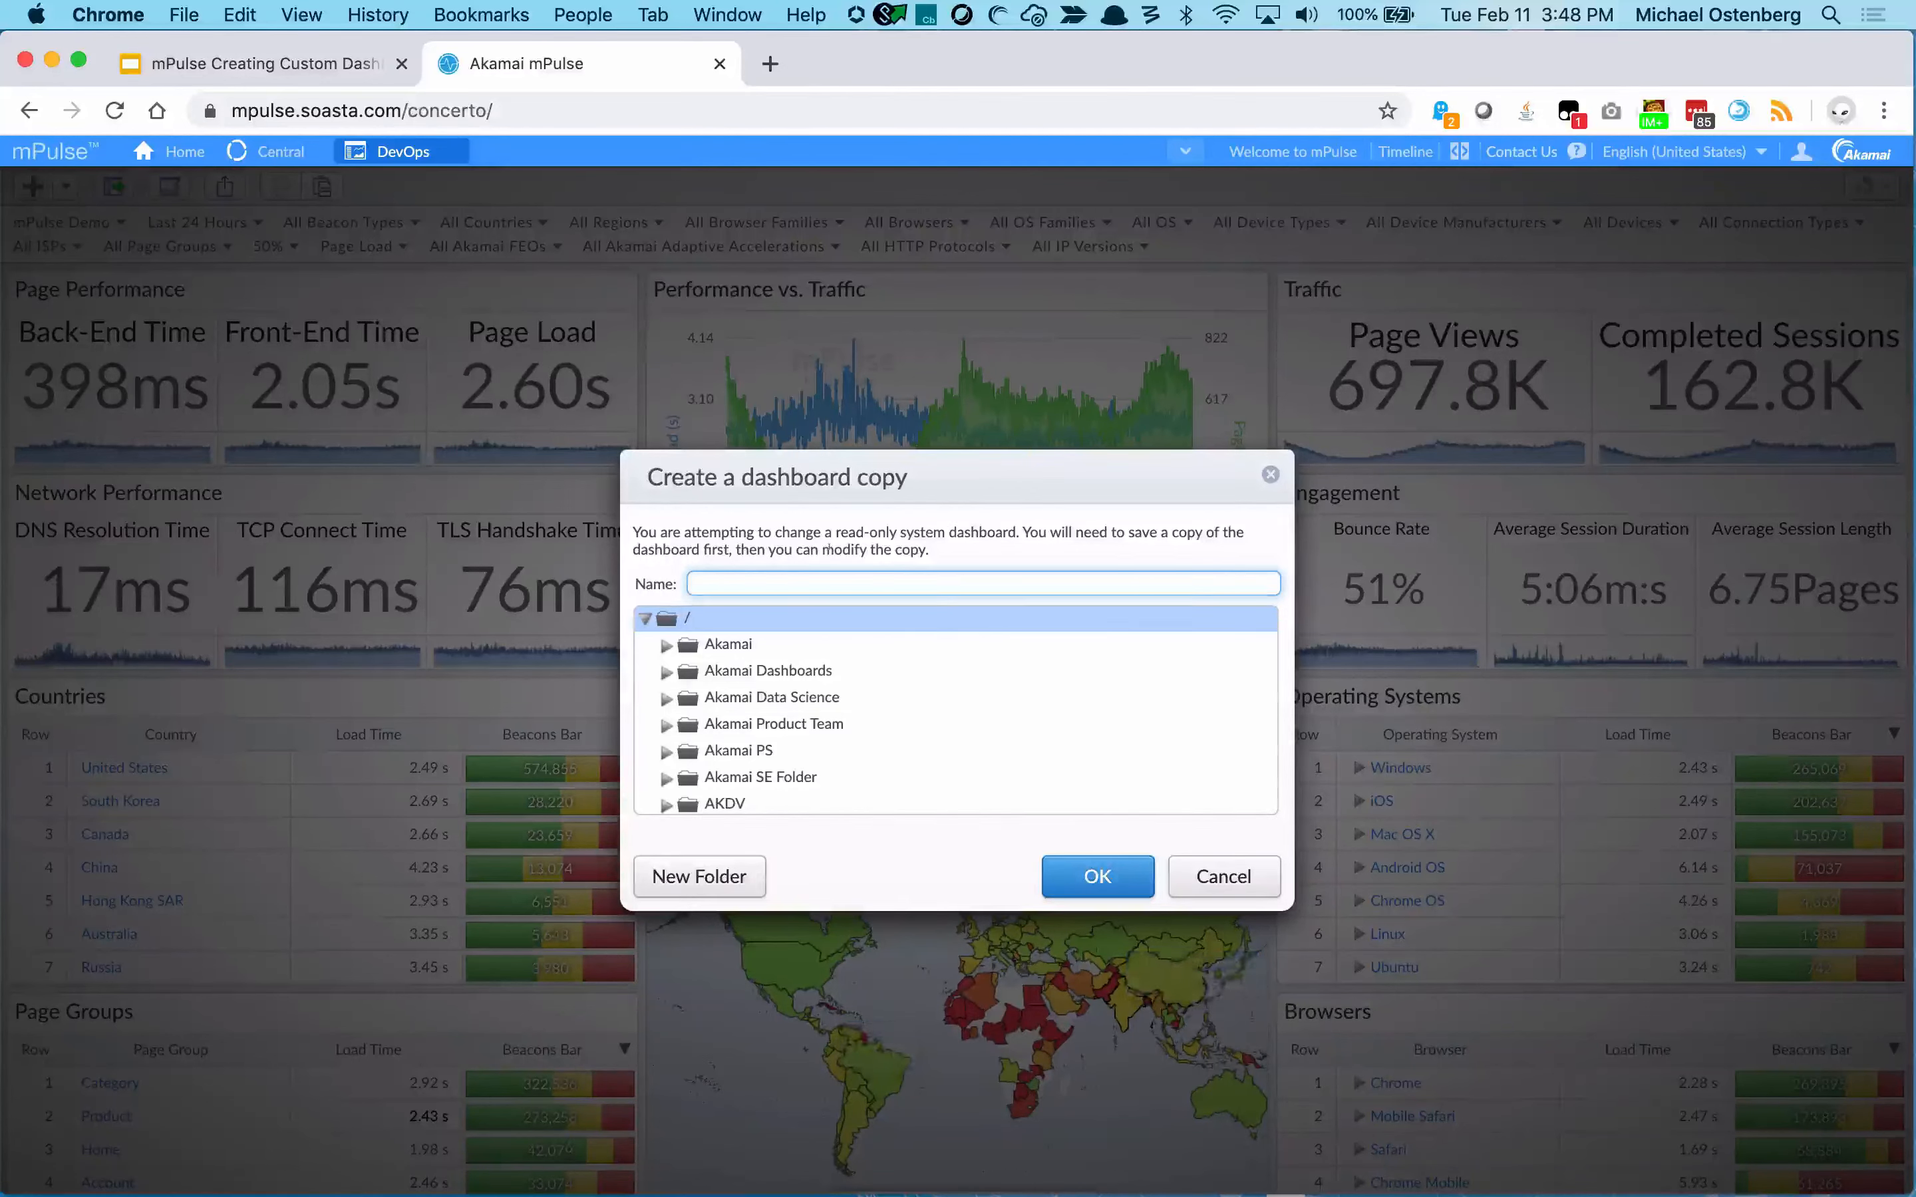
text(Dev)
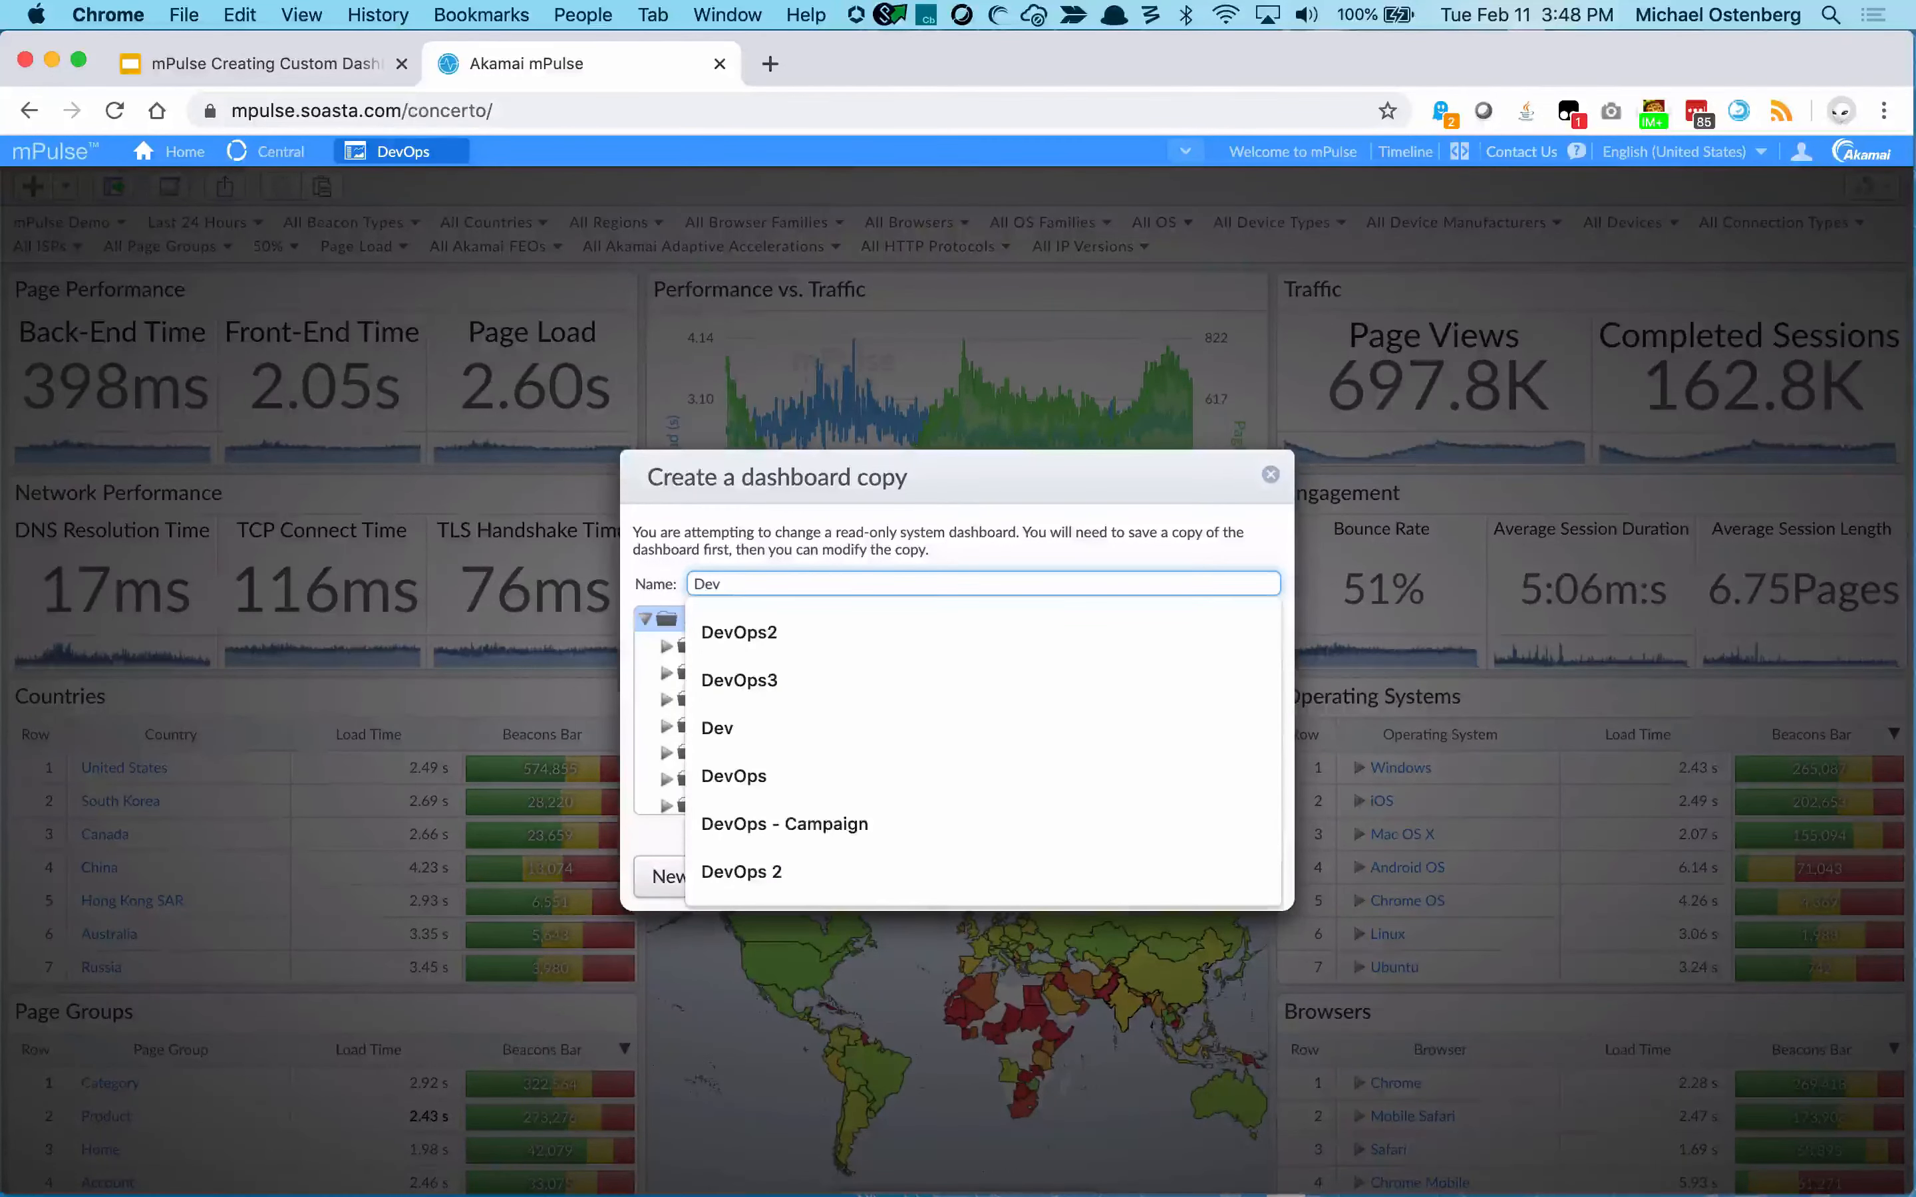
text(Op)
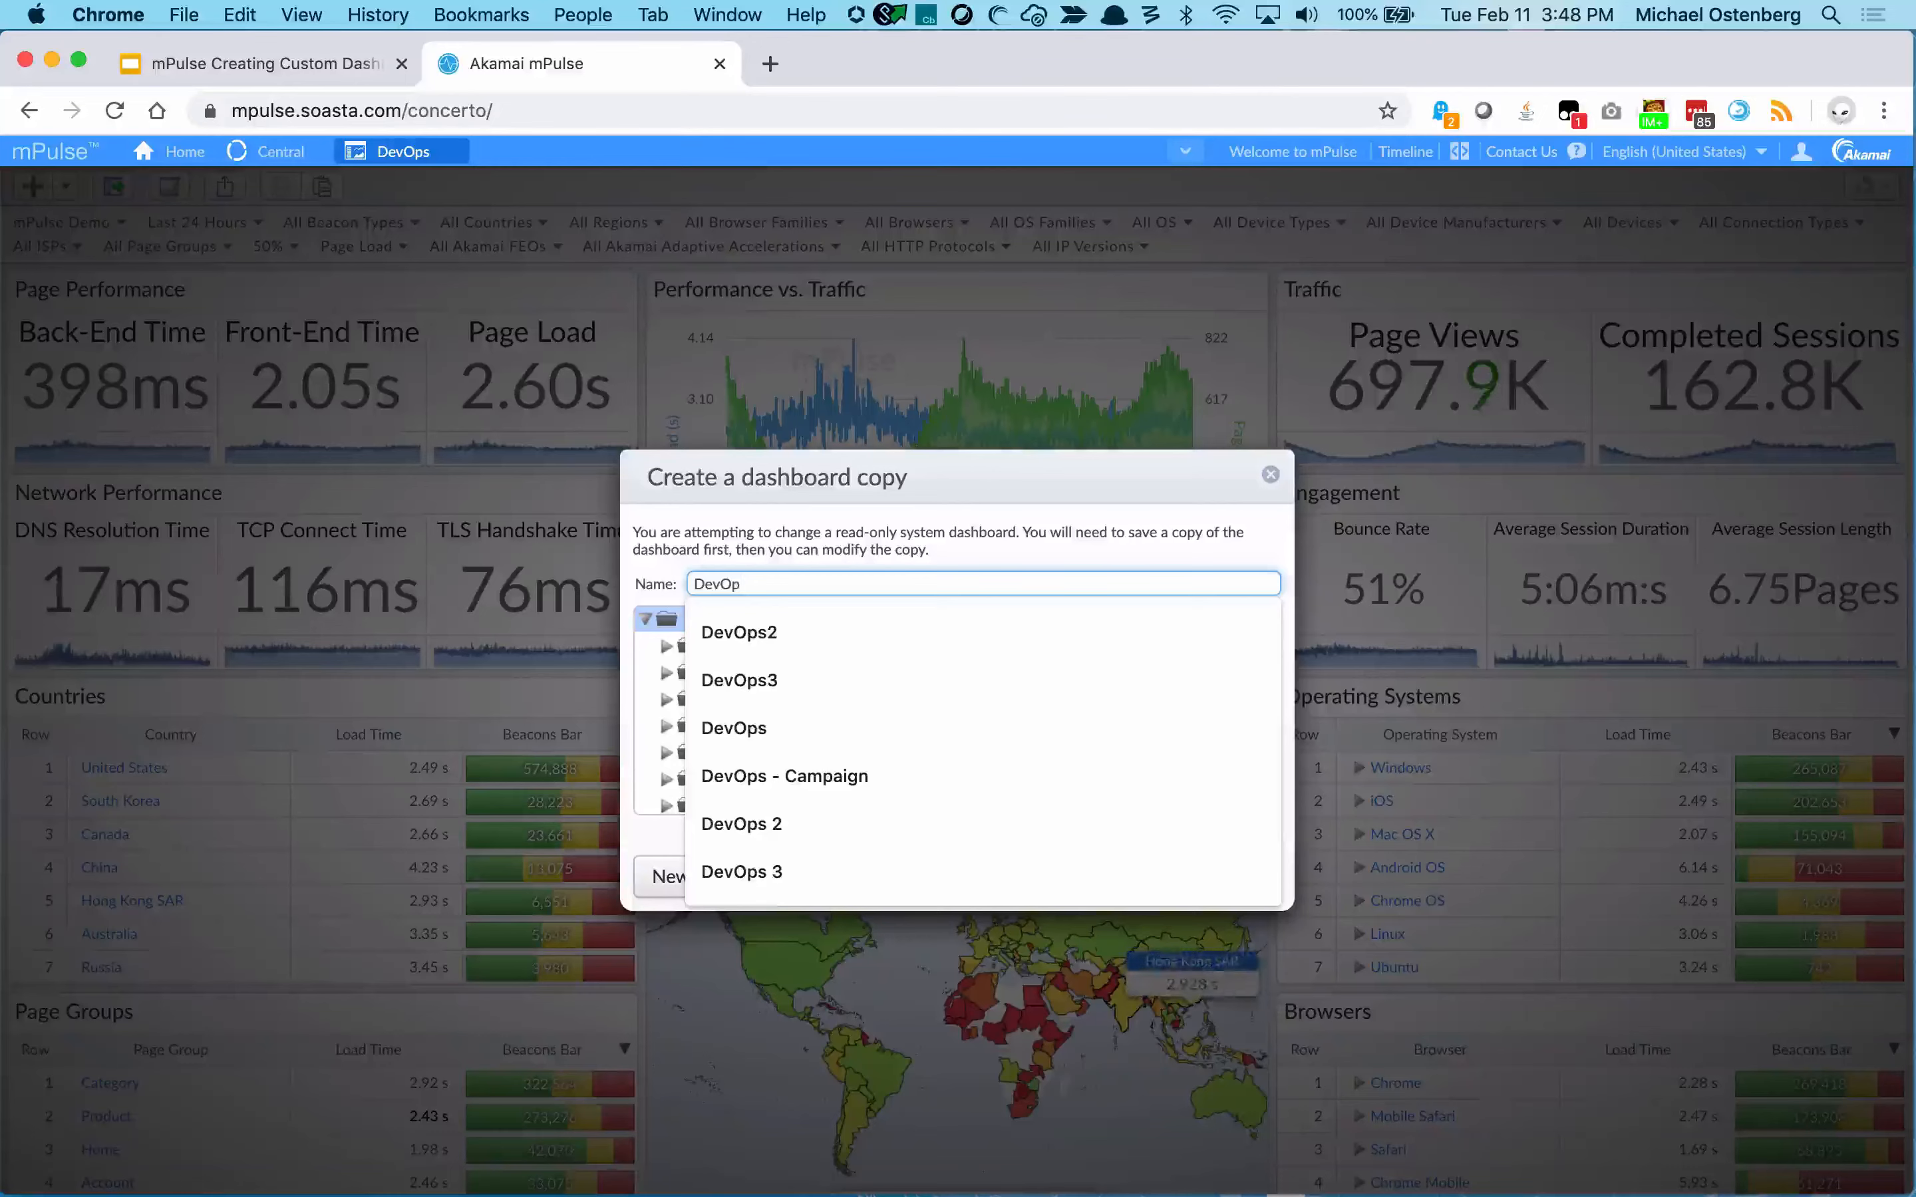
text(s 2)
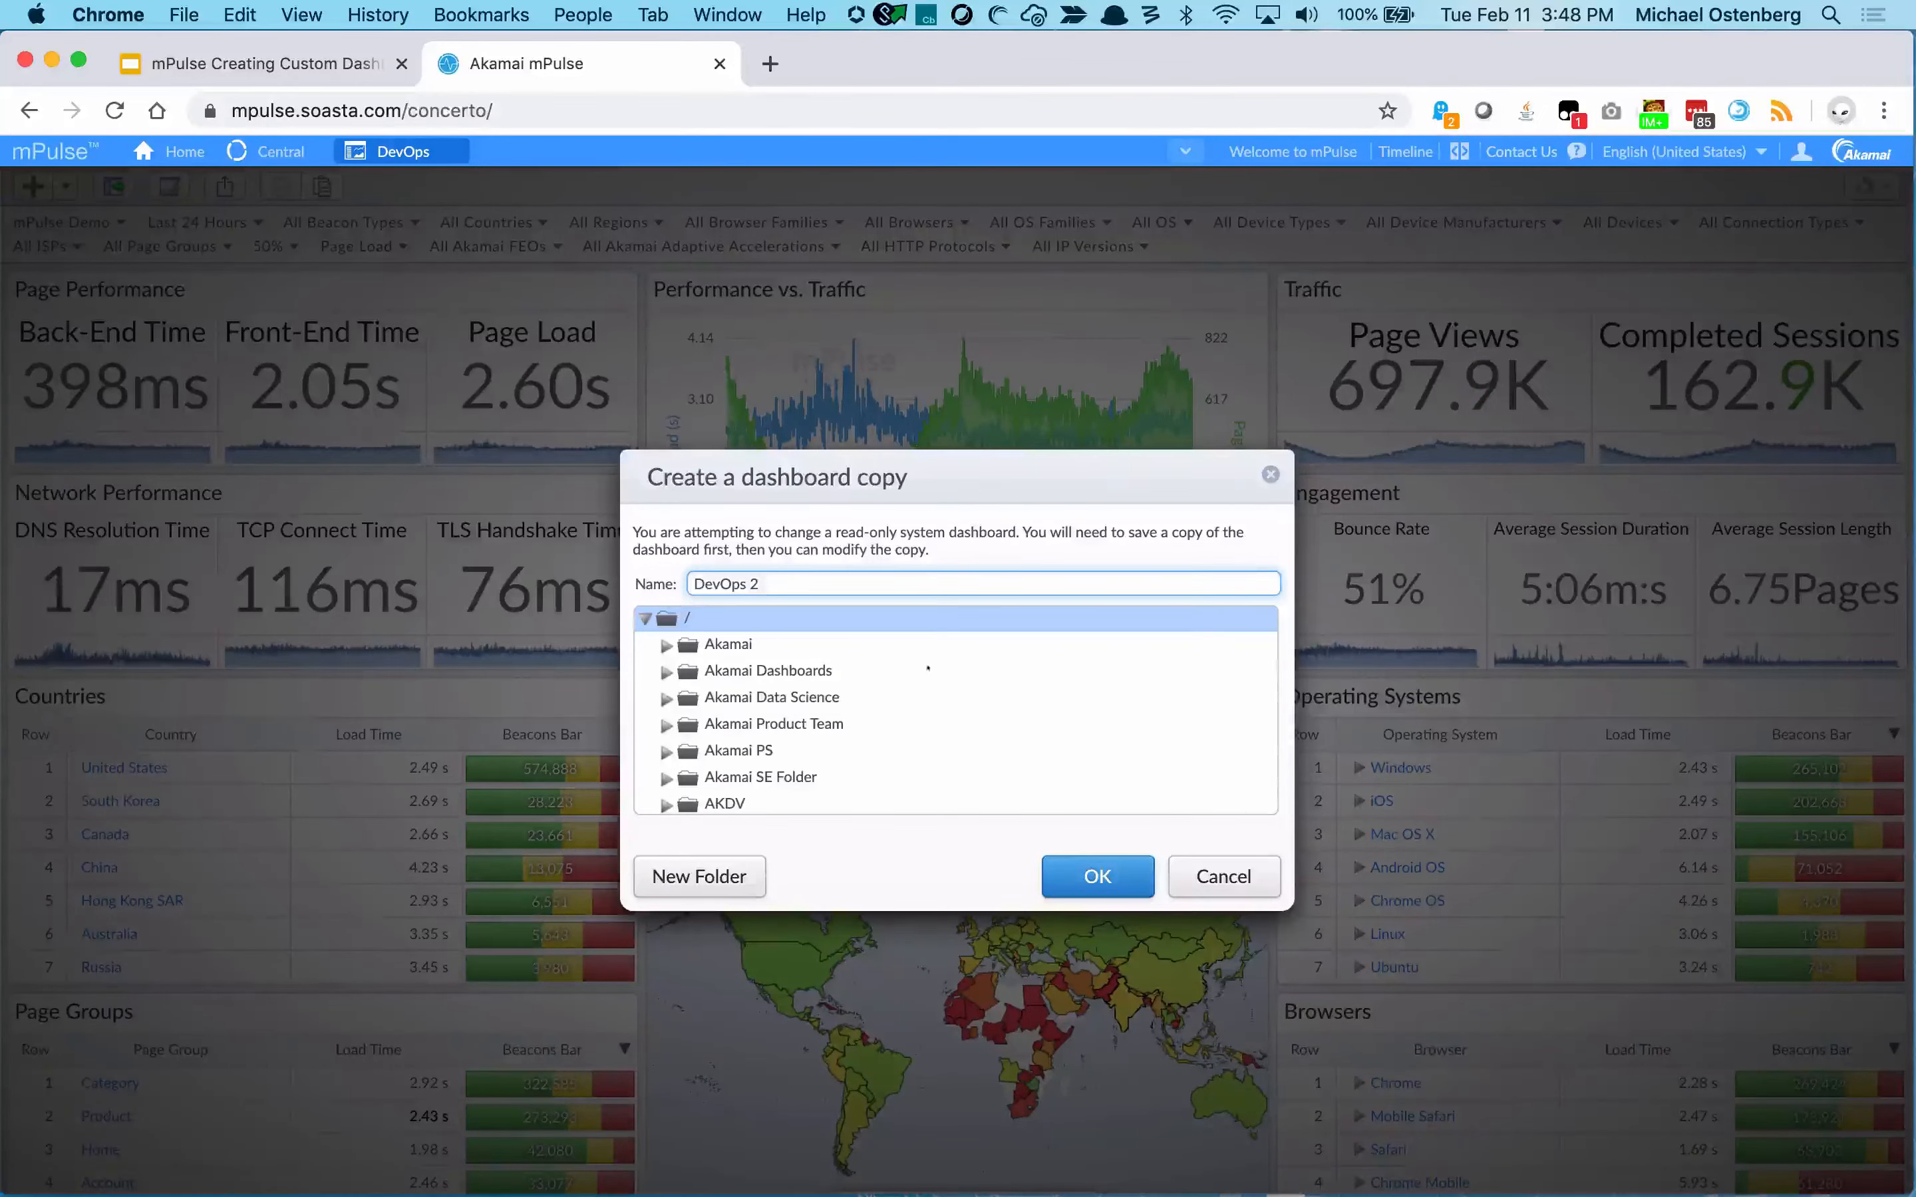
click(1091, 873)
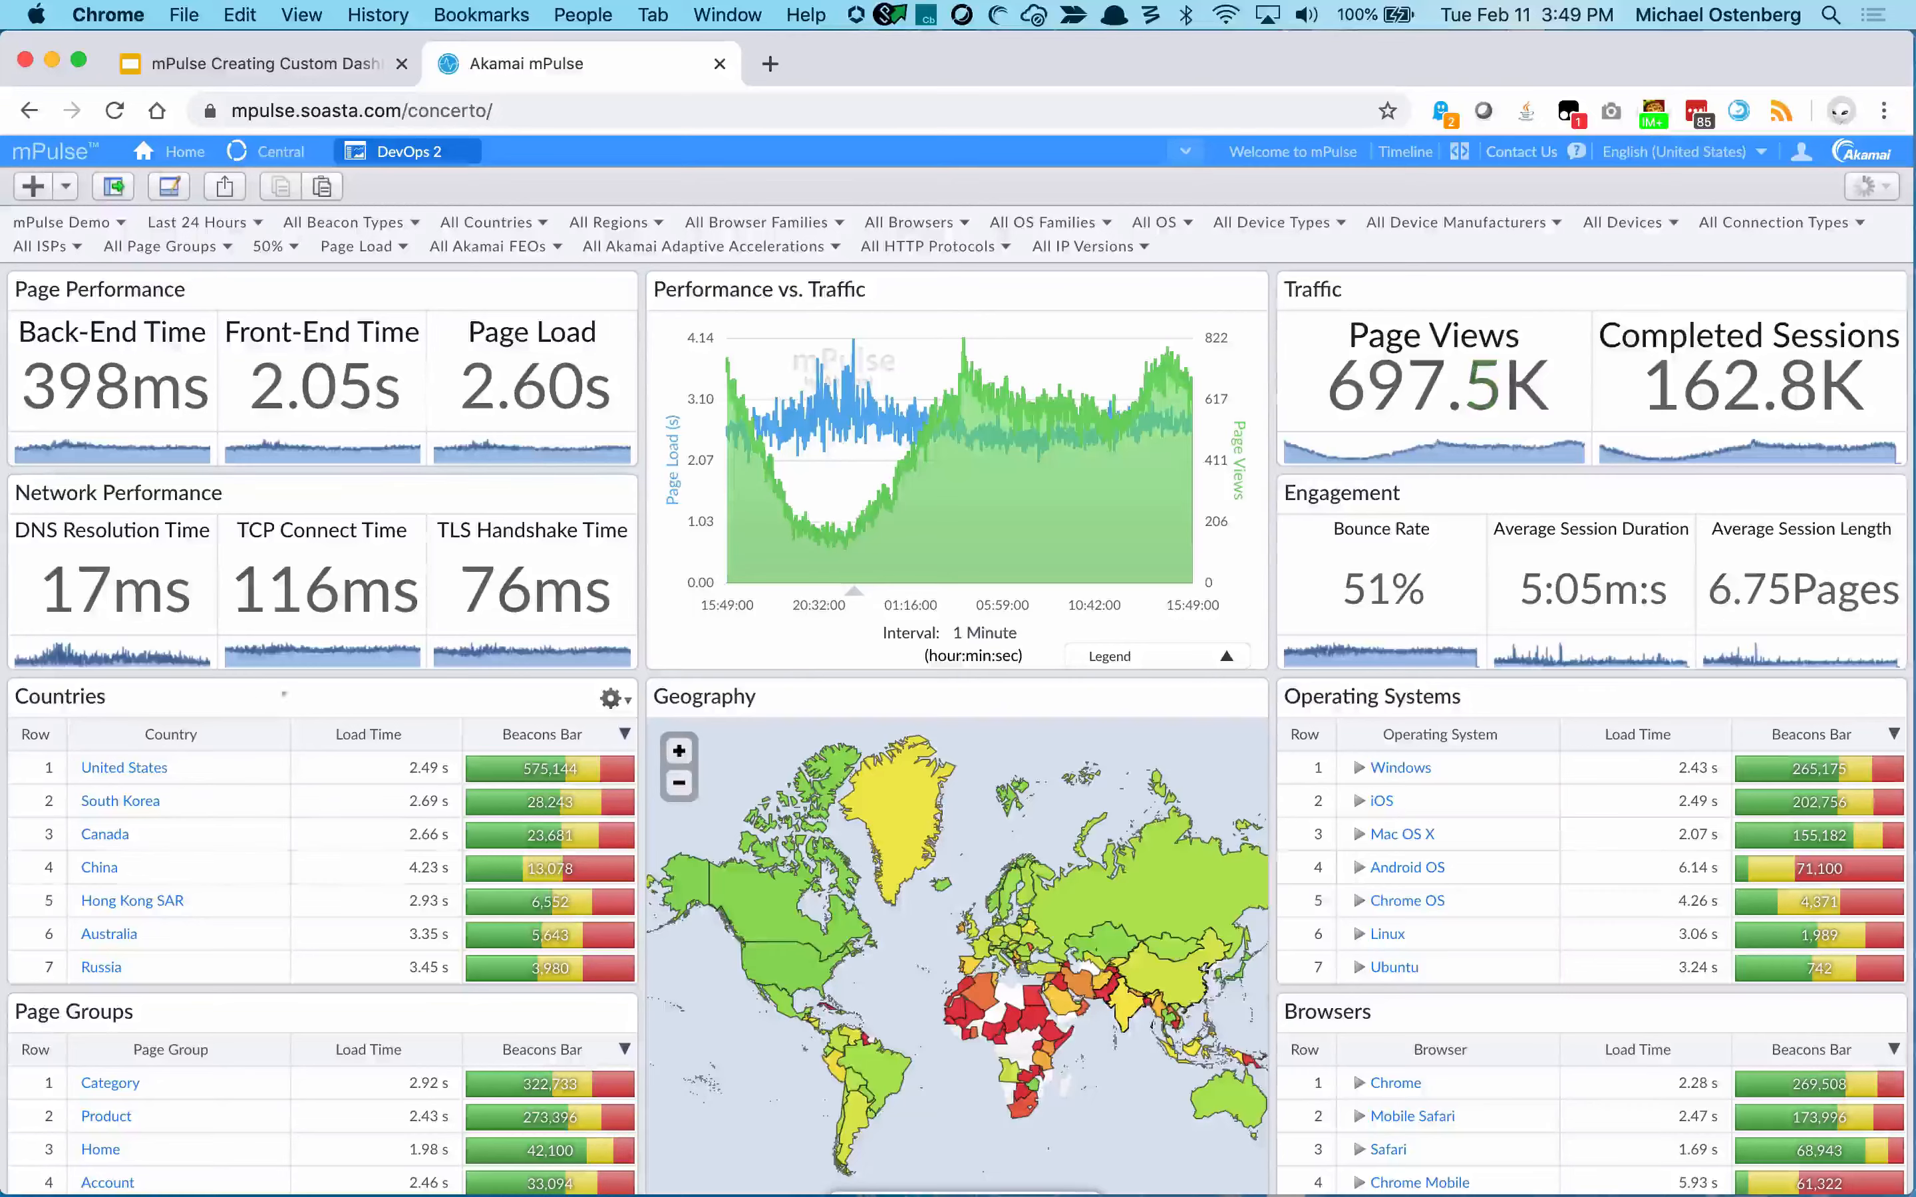
Add the Percent metric to the Countries widget's Metrics By Dimension table and apply the change.
double_click(319, 695)
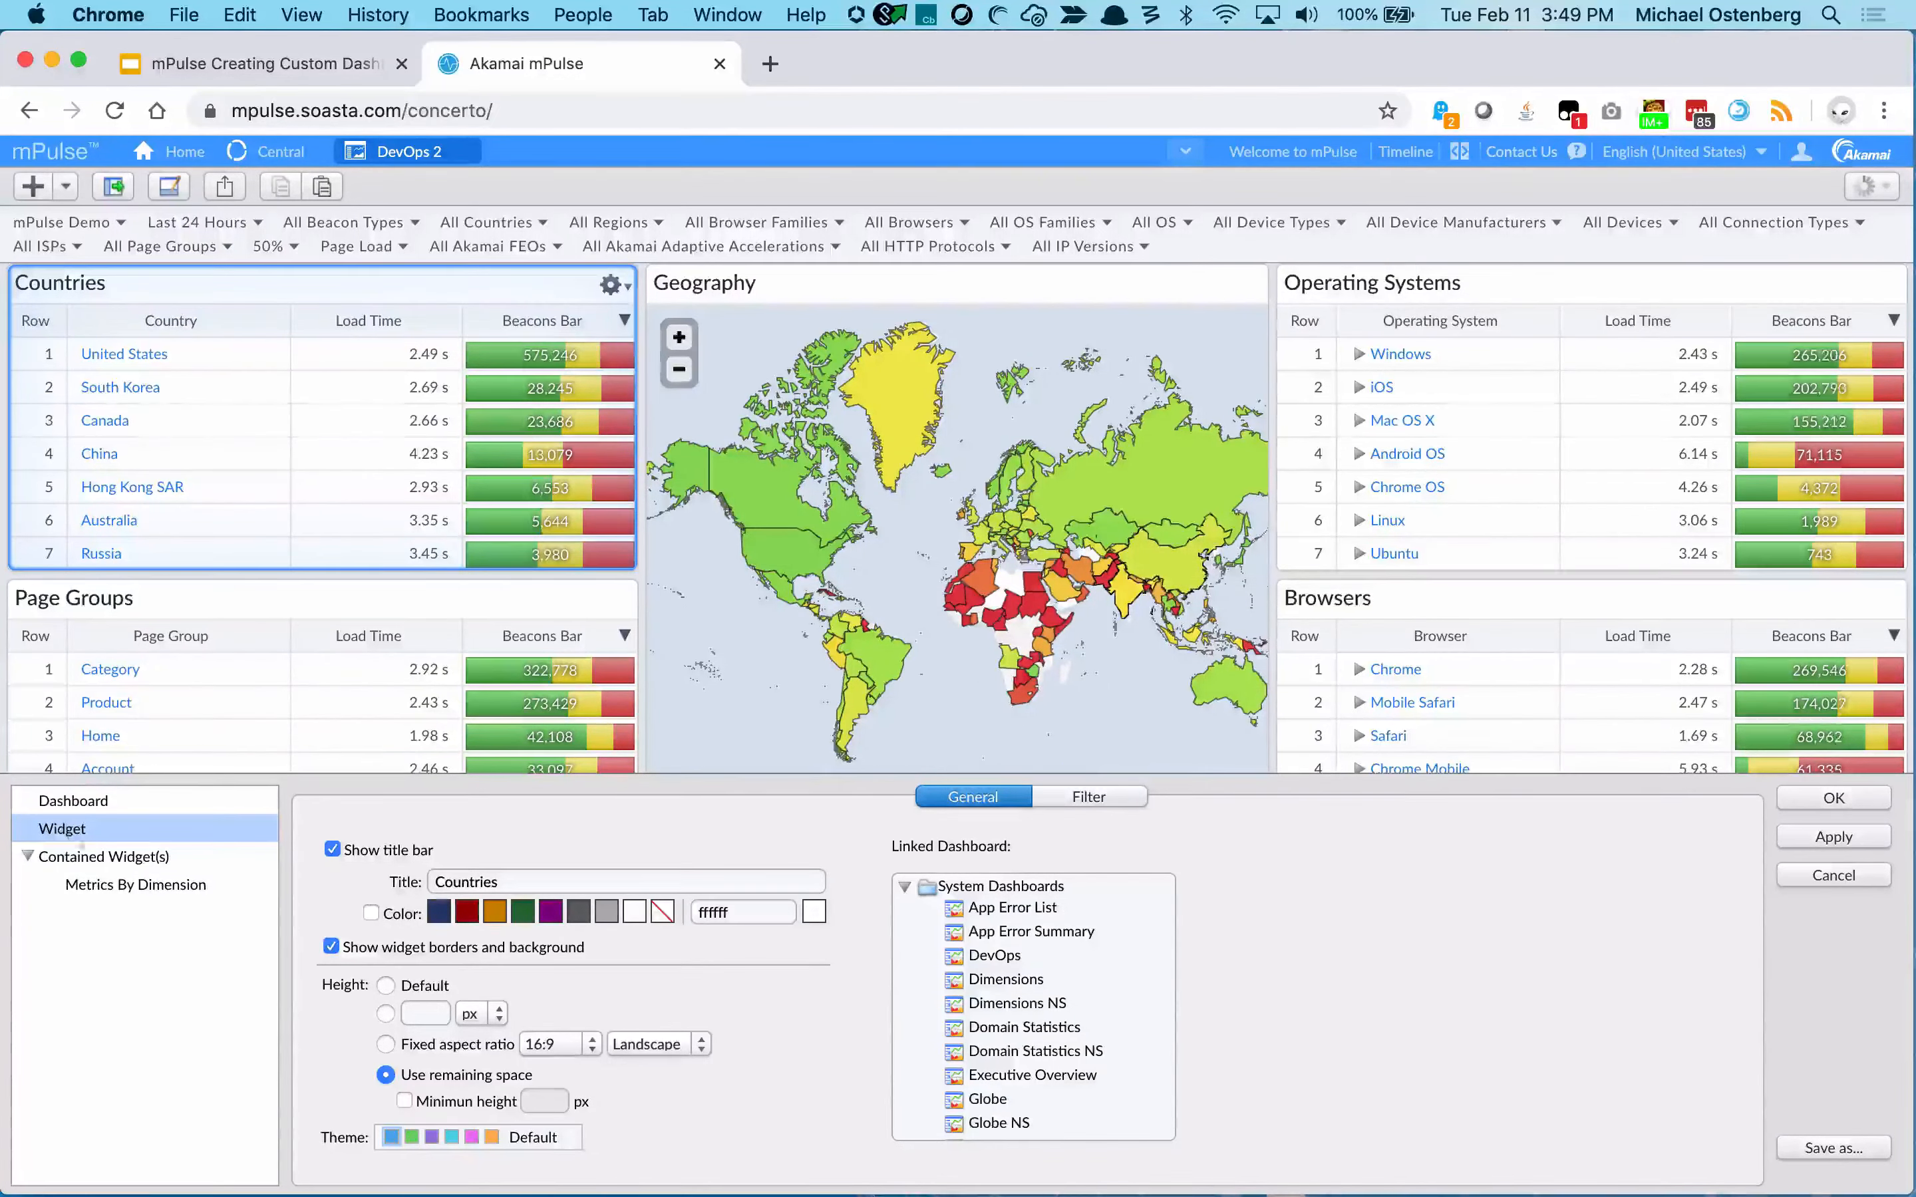
click(158, 885)
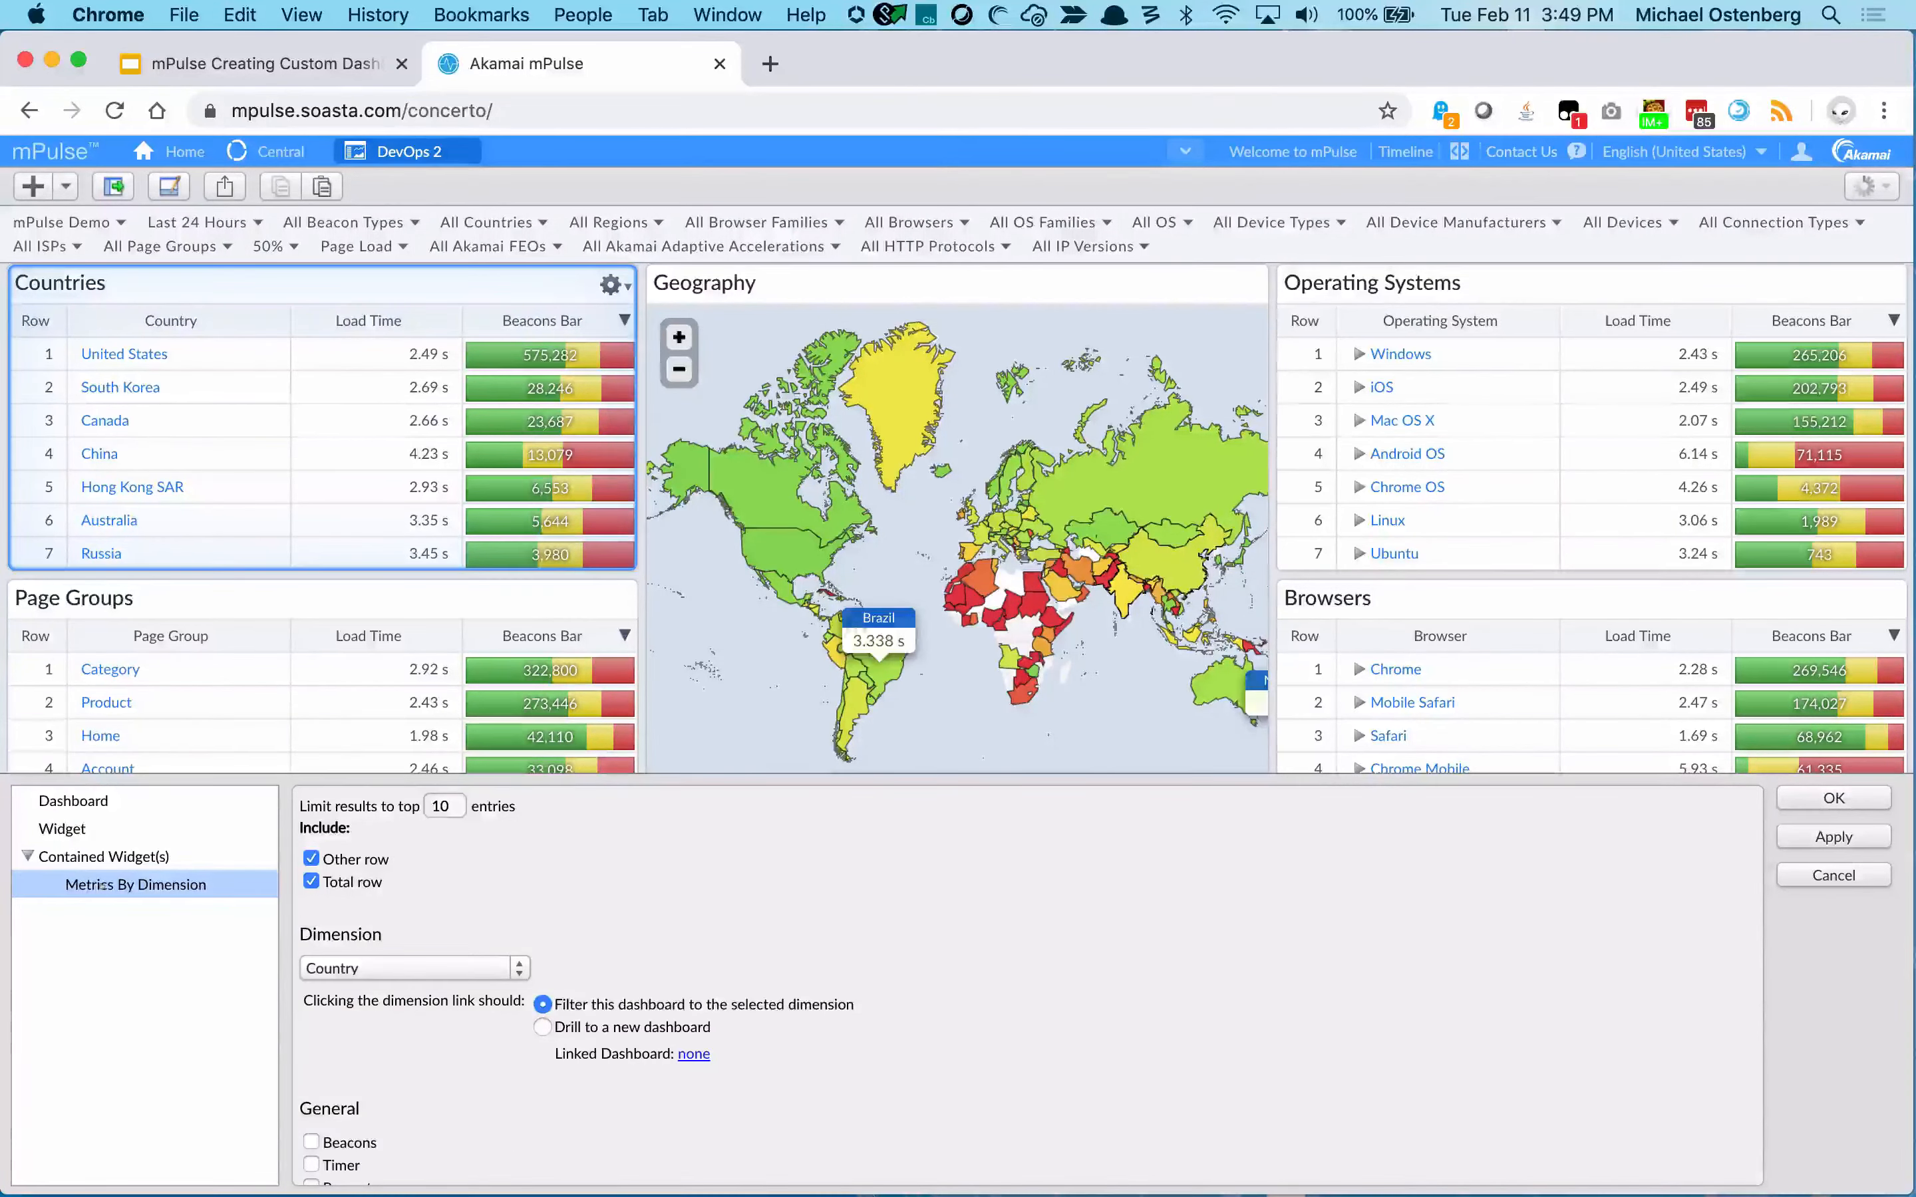
scroll(449, 1111, down, 6)
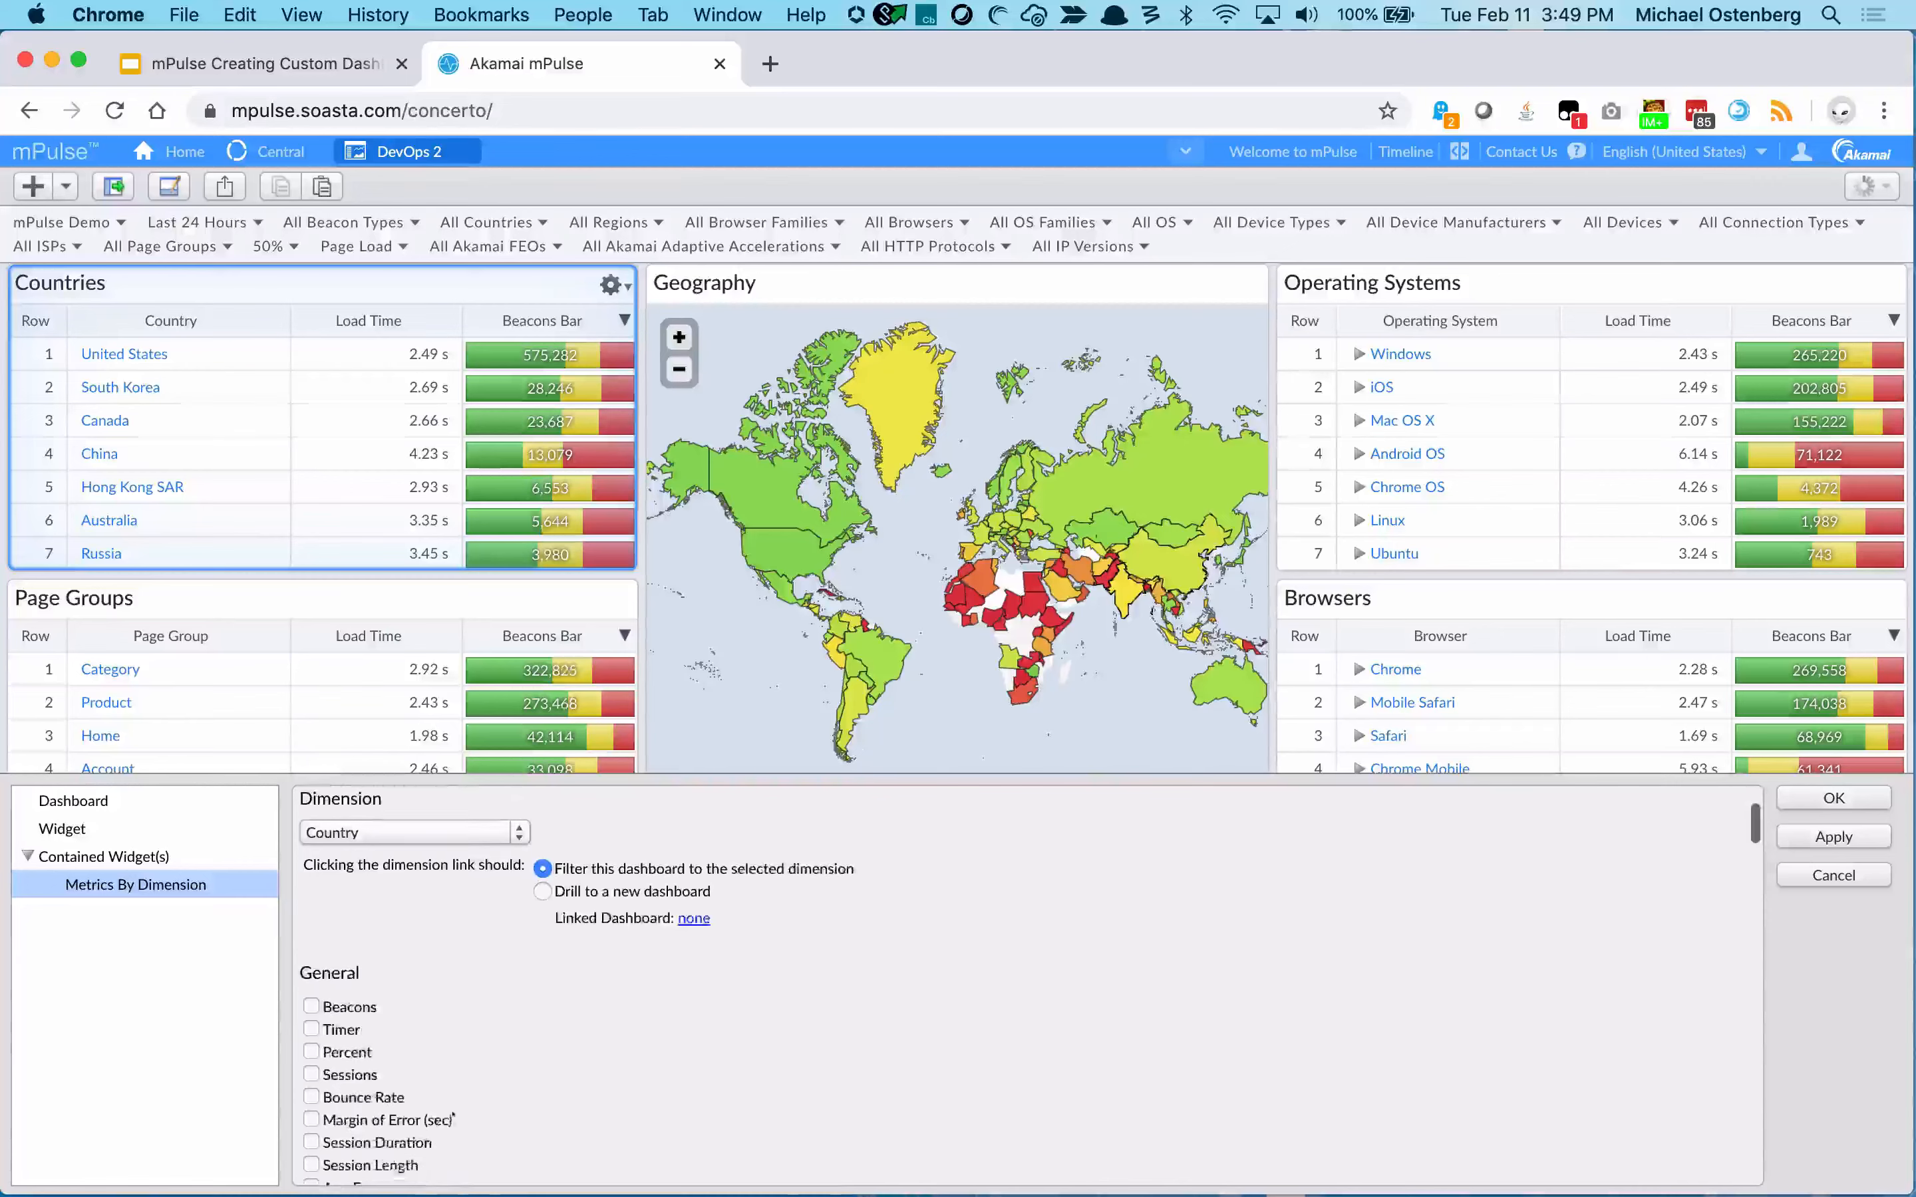
scroll(453, 1112, down, 10)
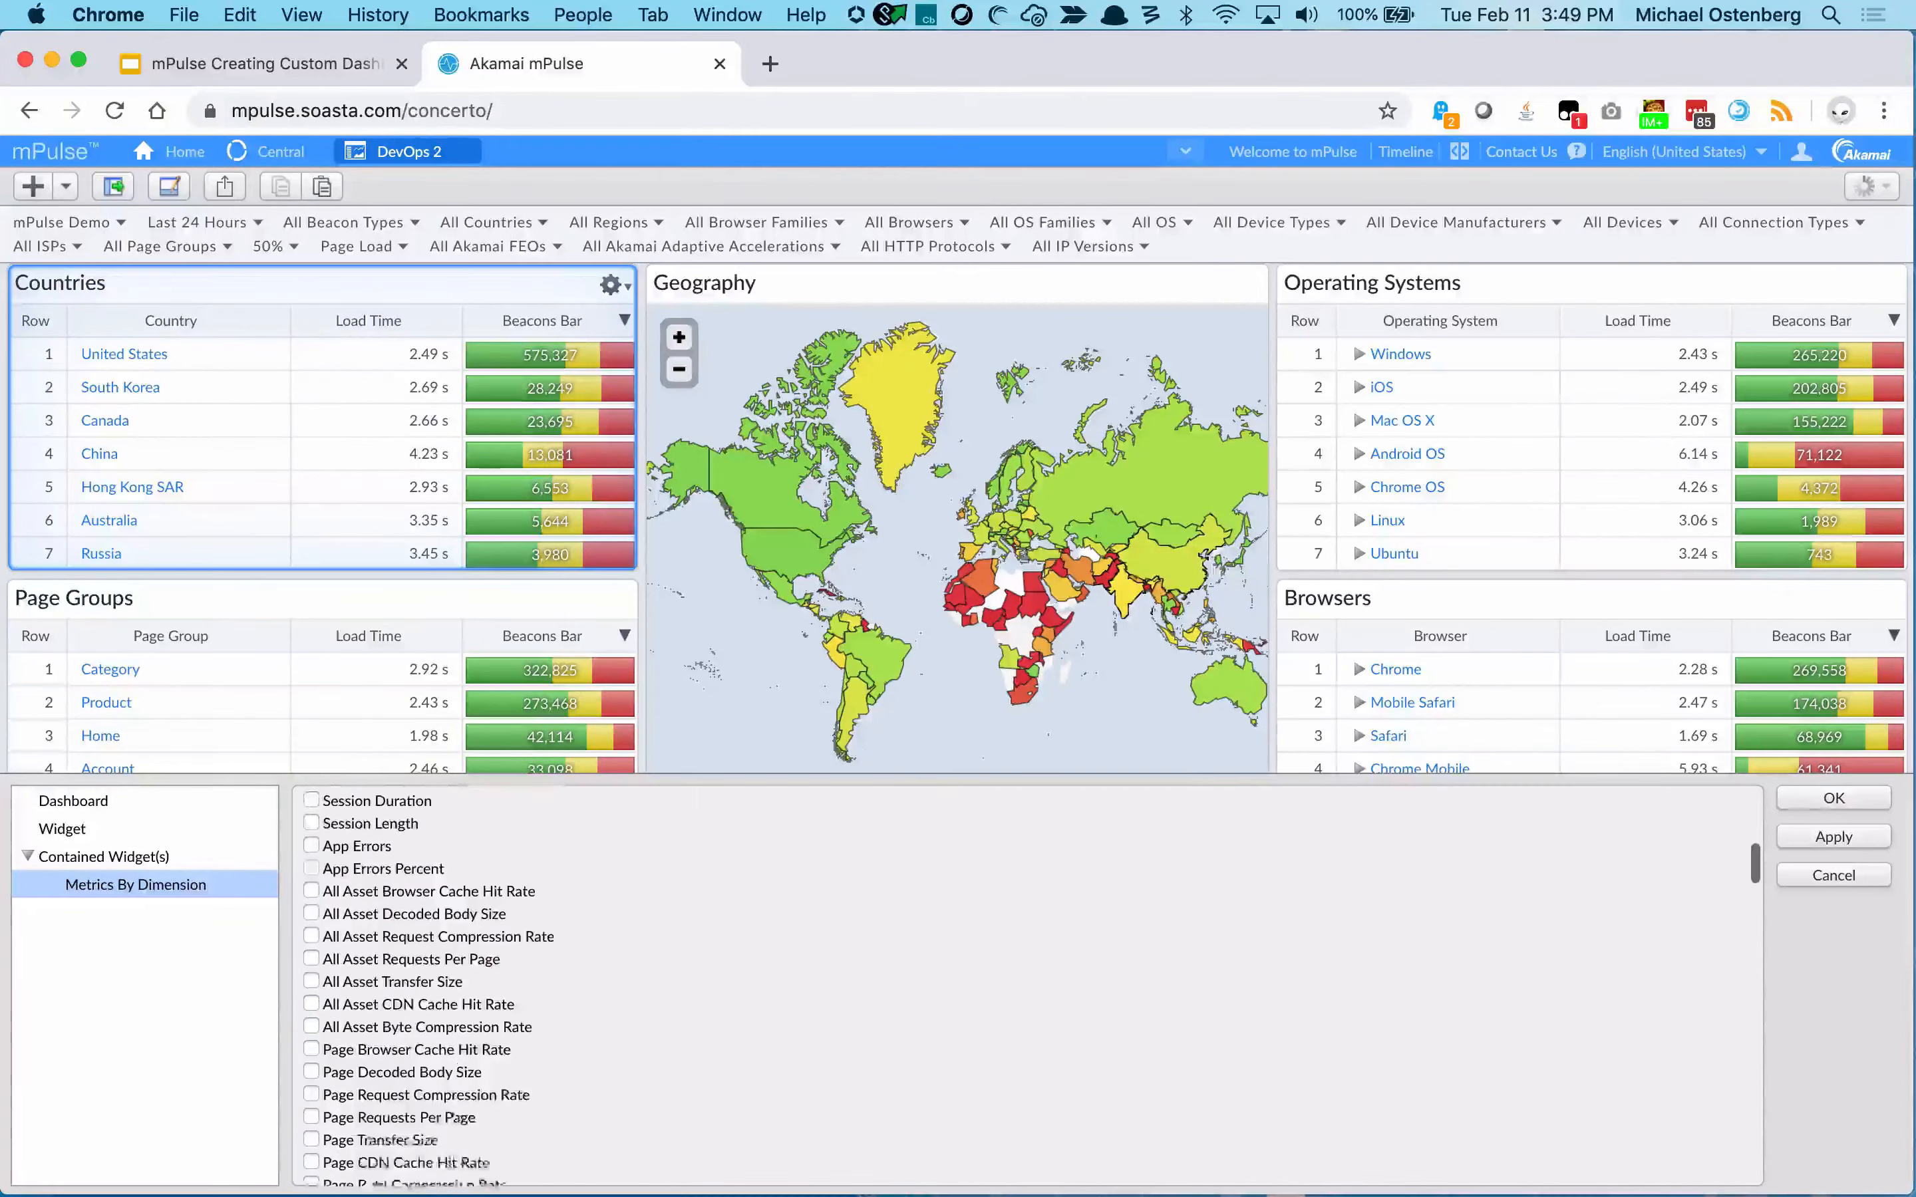
scroll(453, 1112, down, 8)
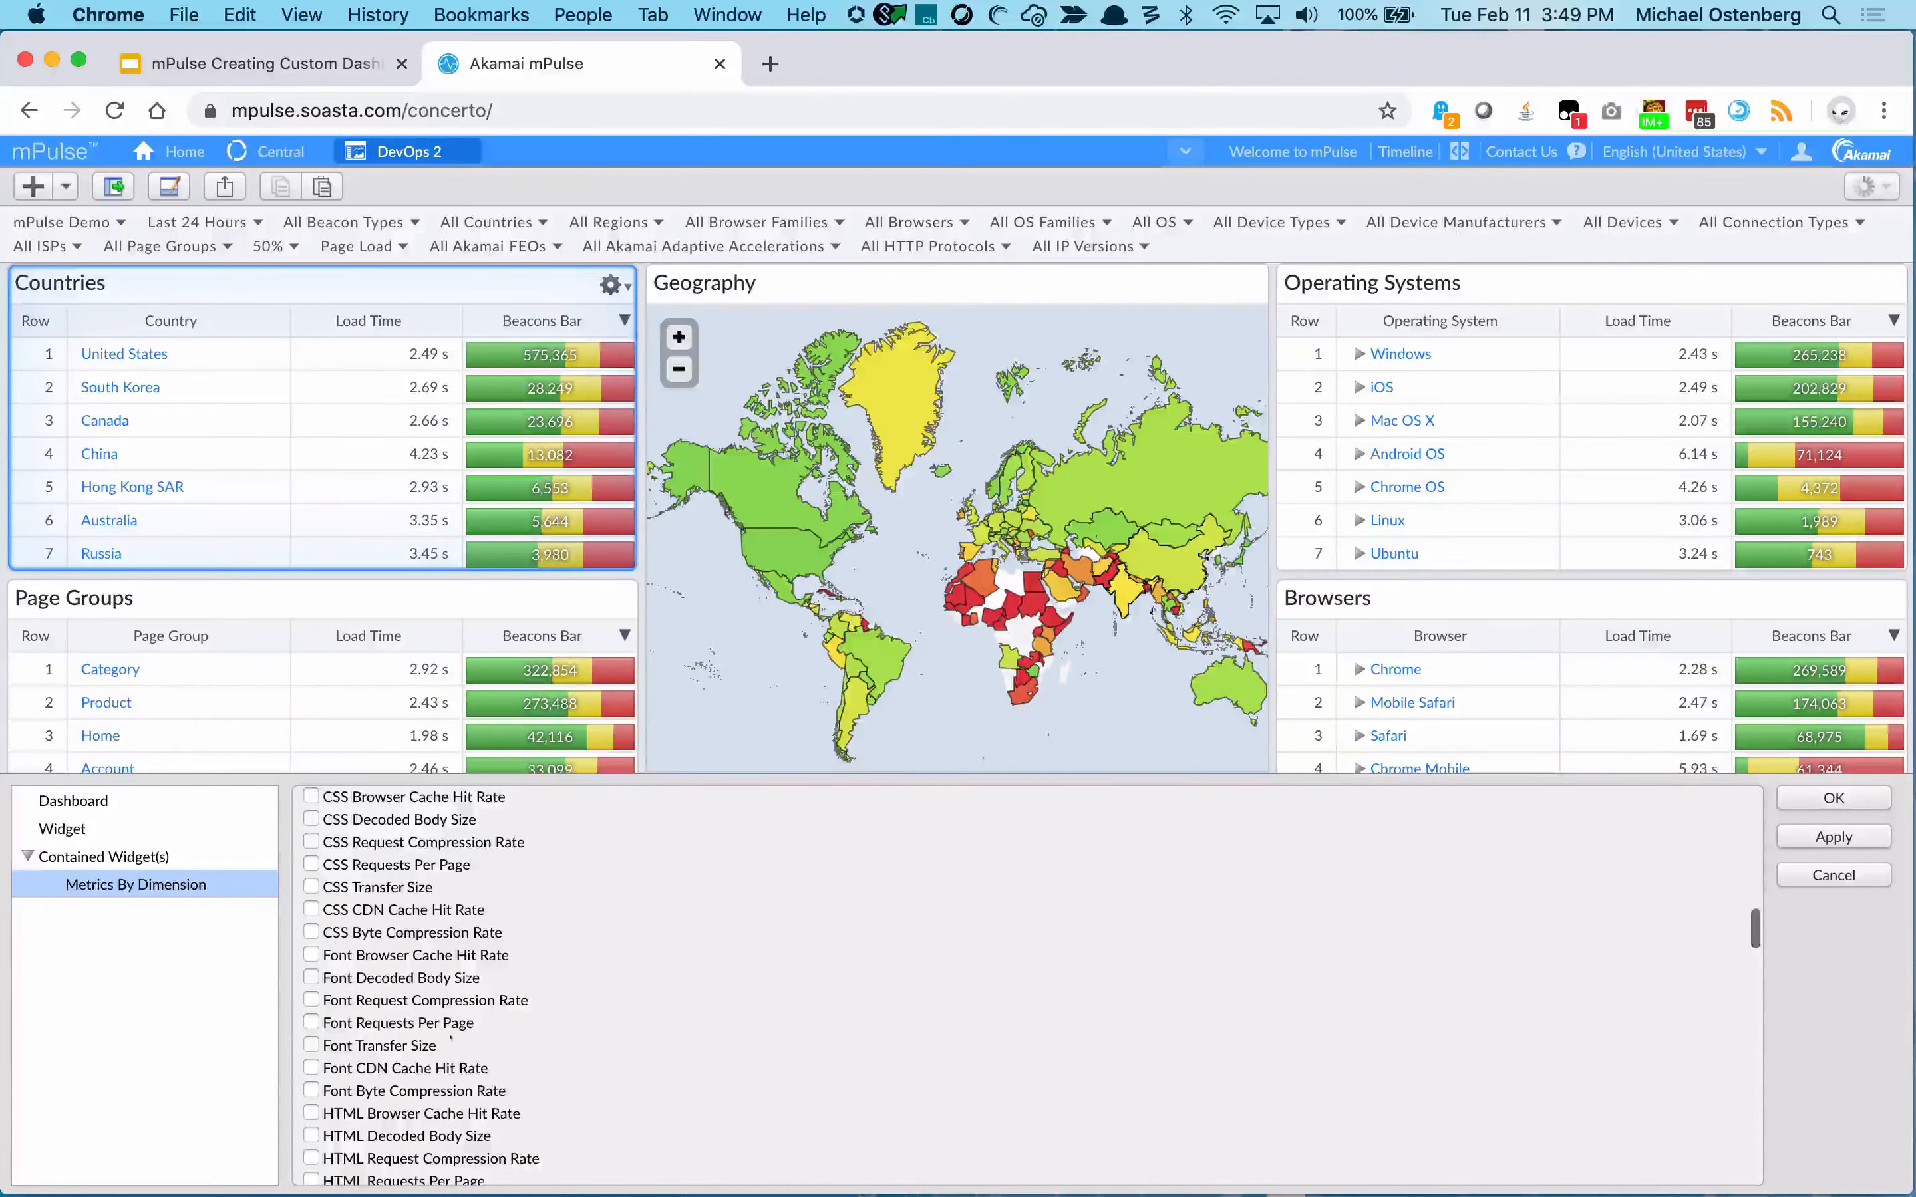
scroll(379, 909, down, 7)
scroll(428, 1034, down, 8)
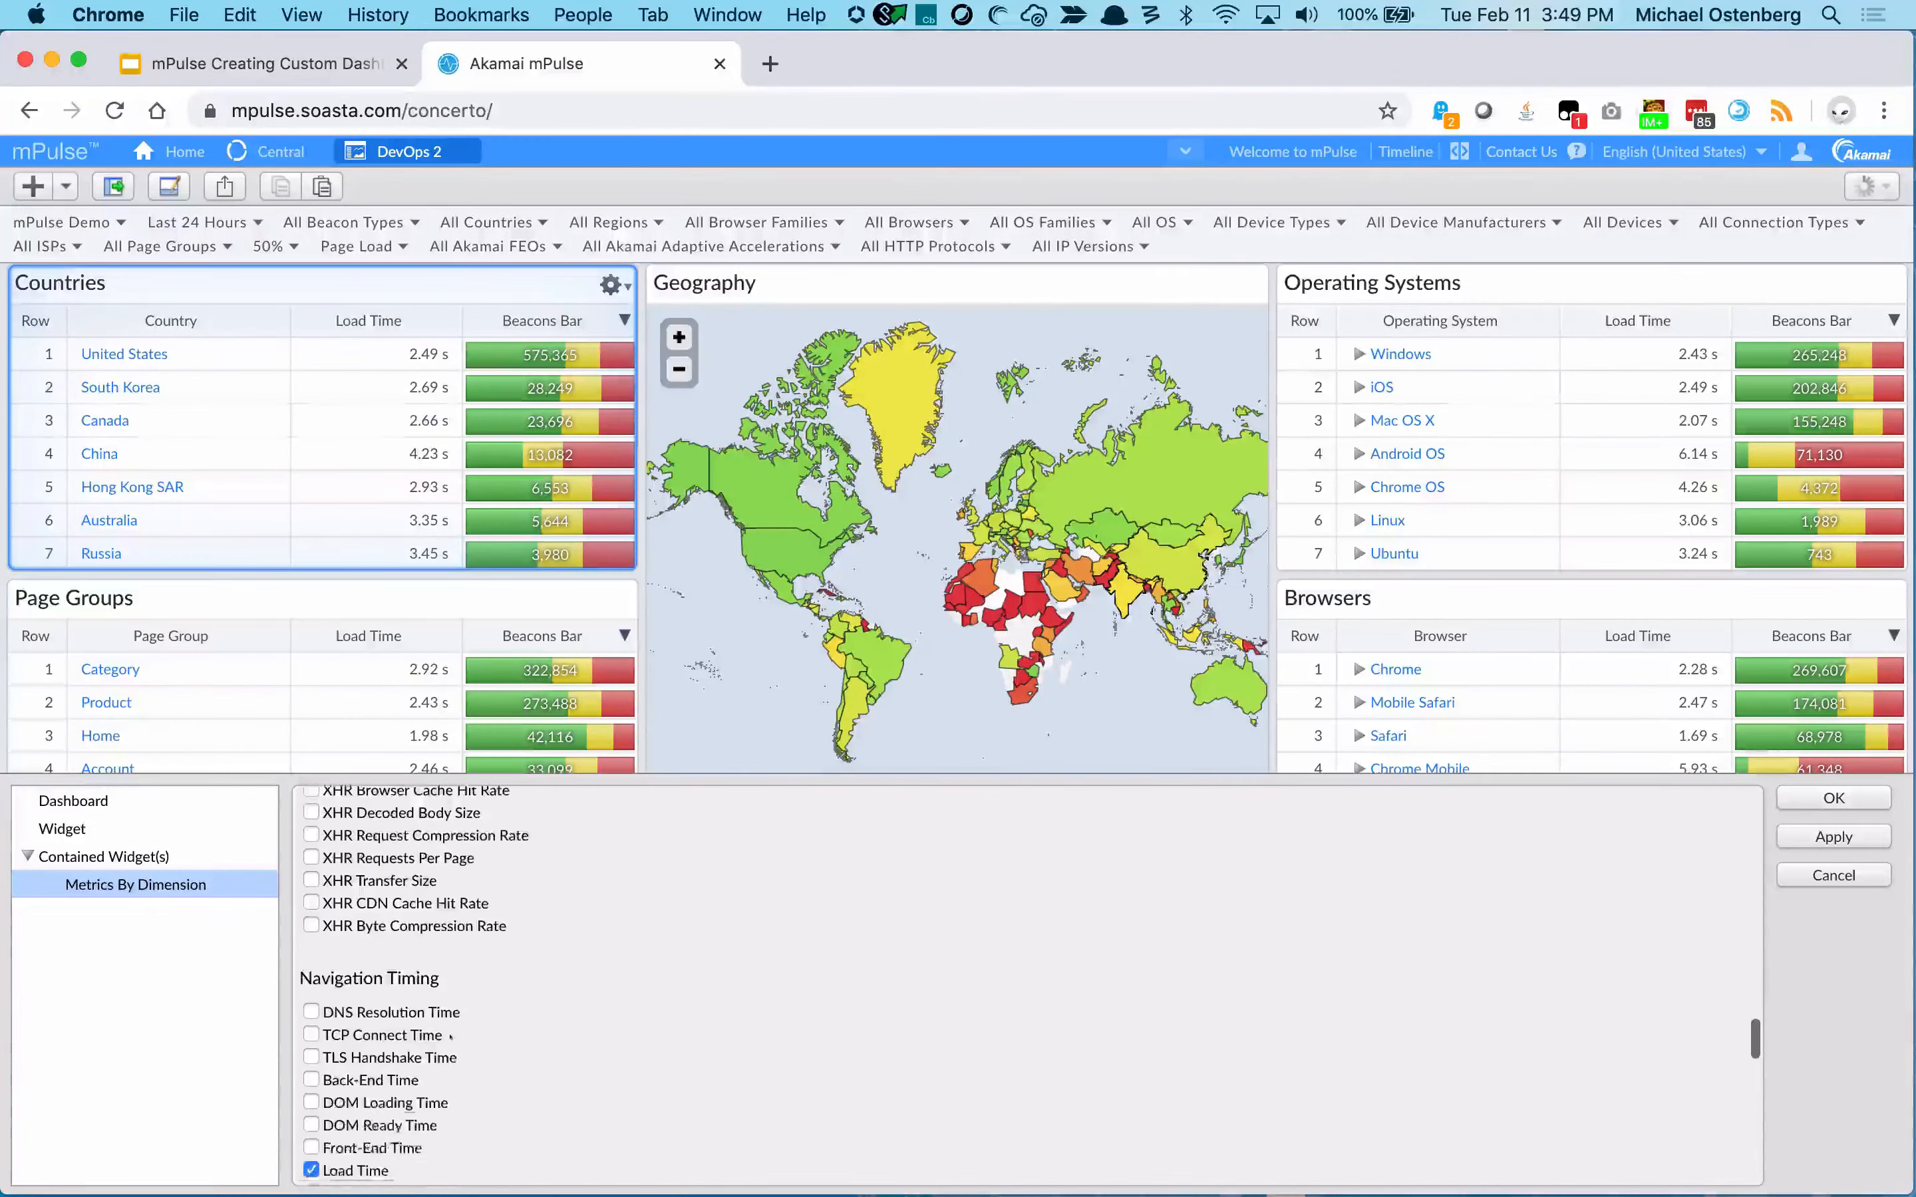
scroll(425, 975, down, 10)
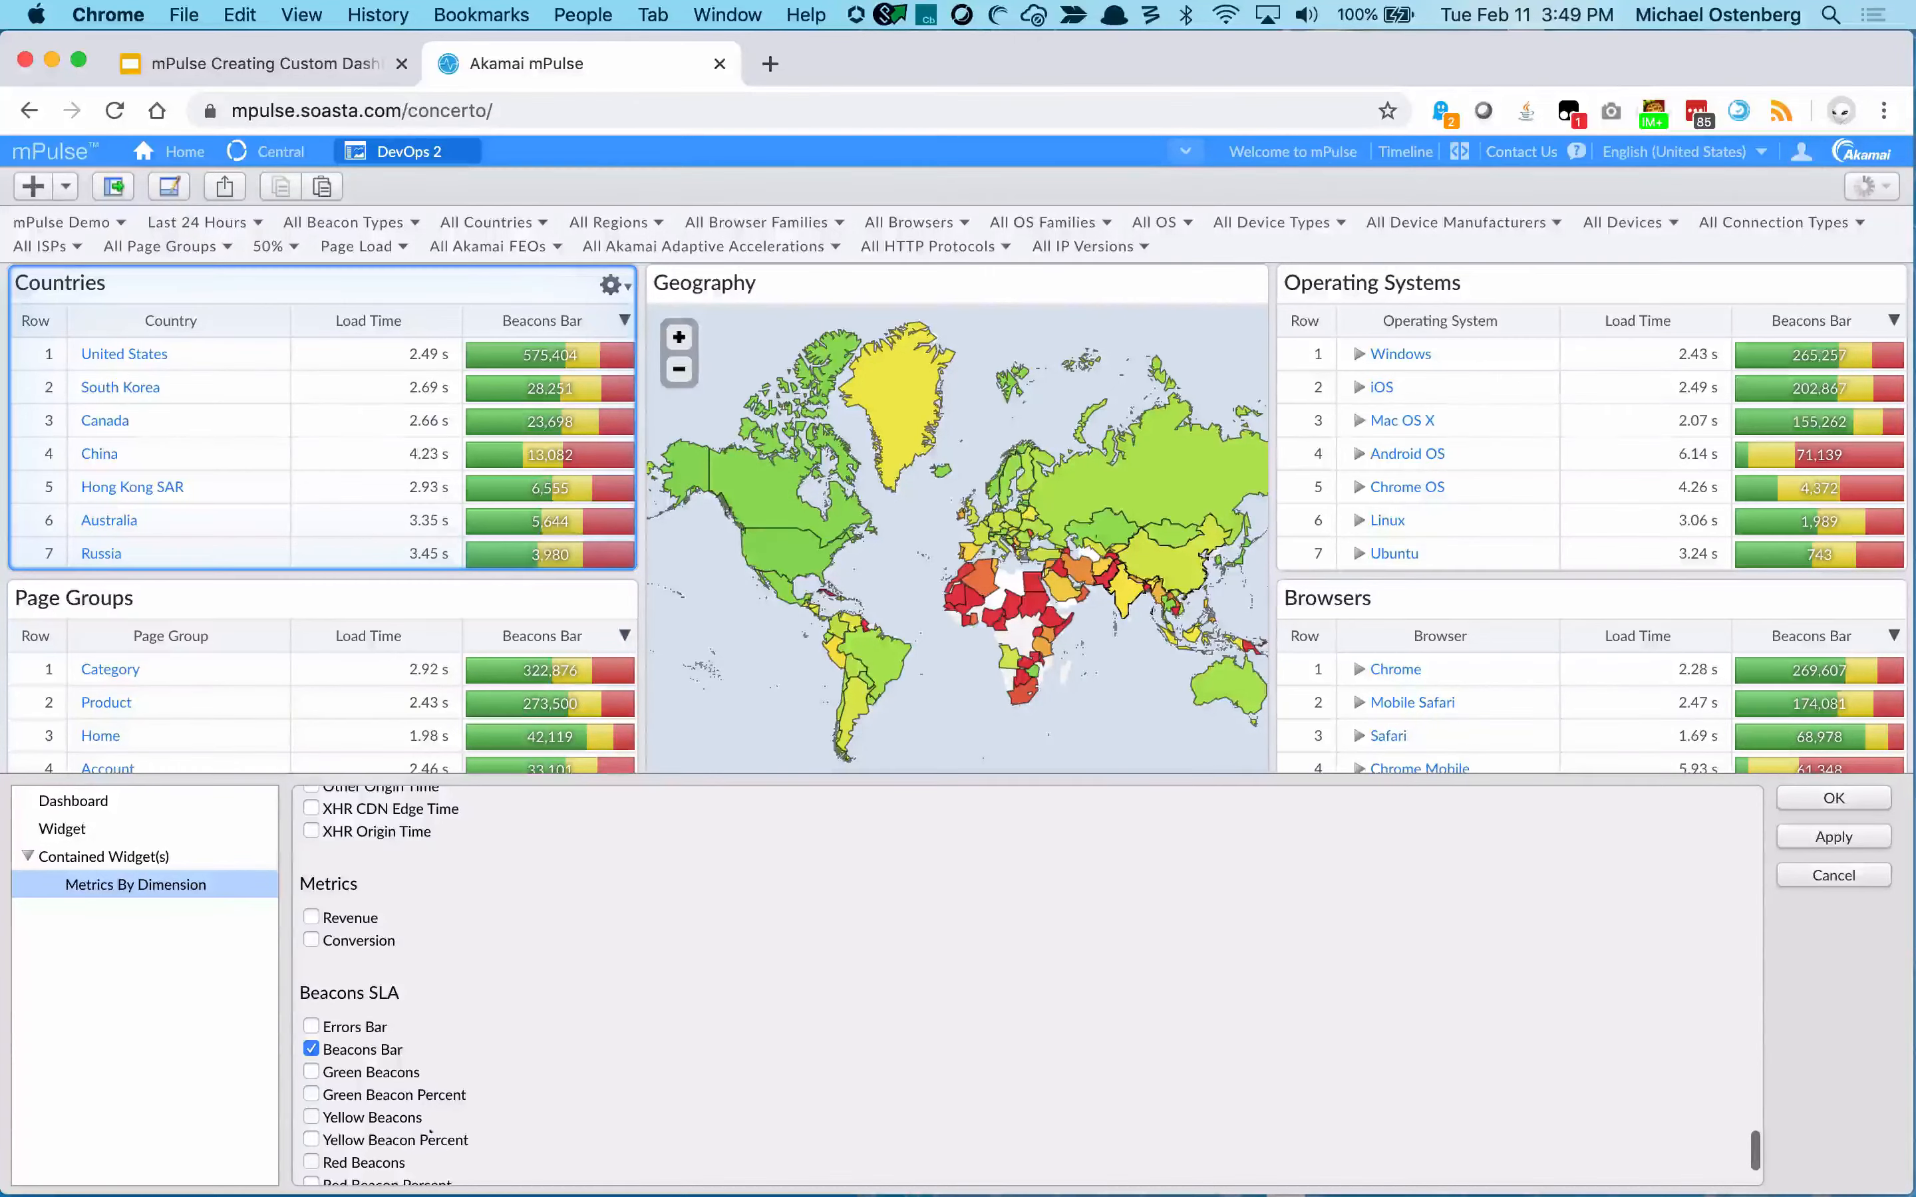
scroll(534, 960, up, 5)
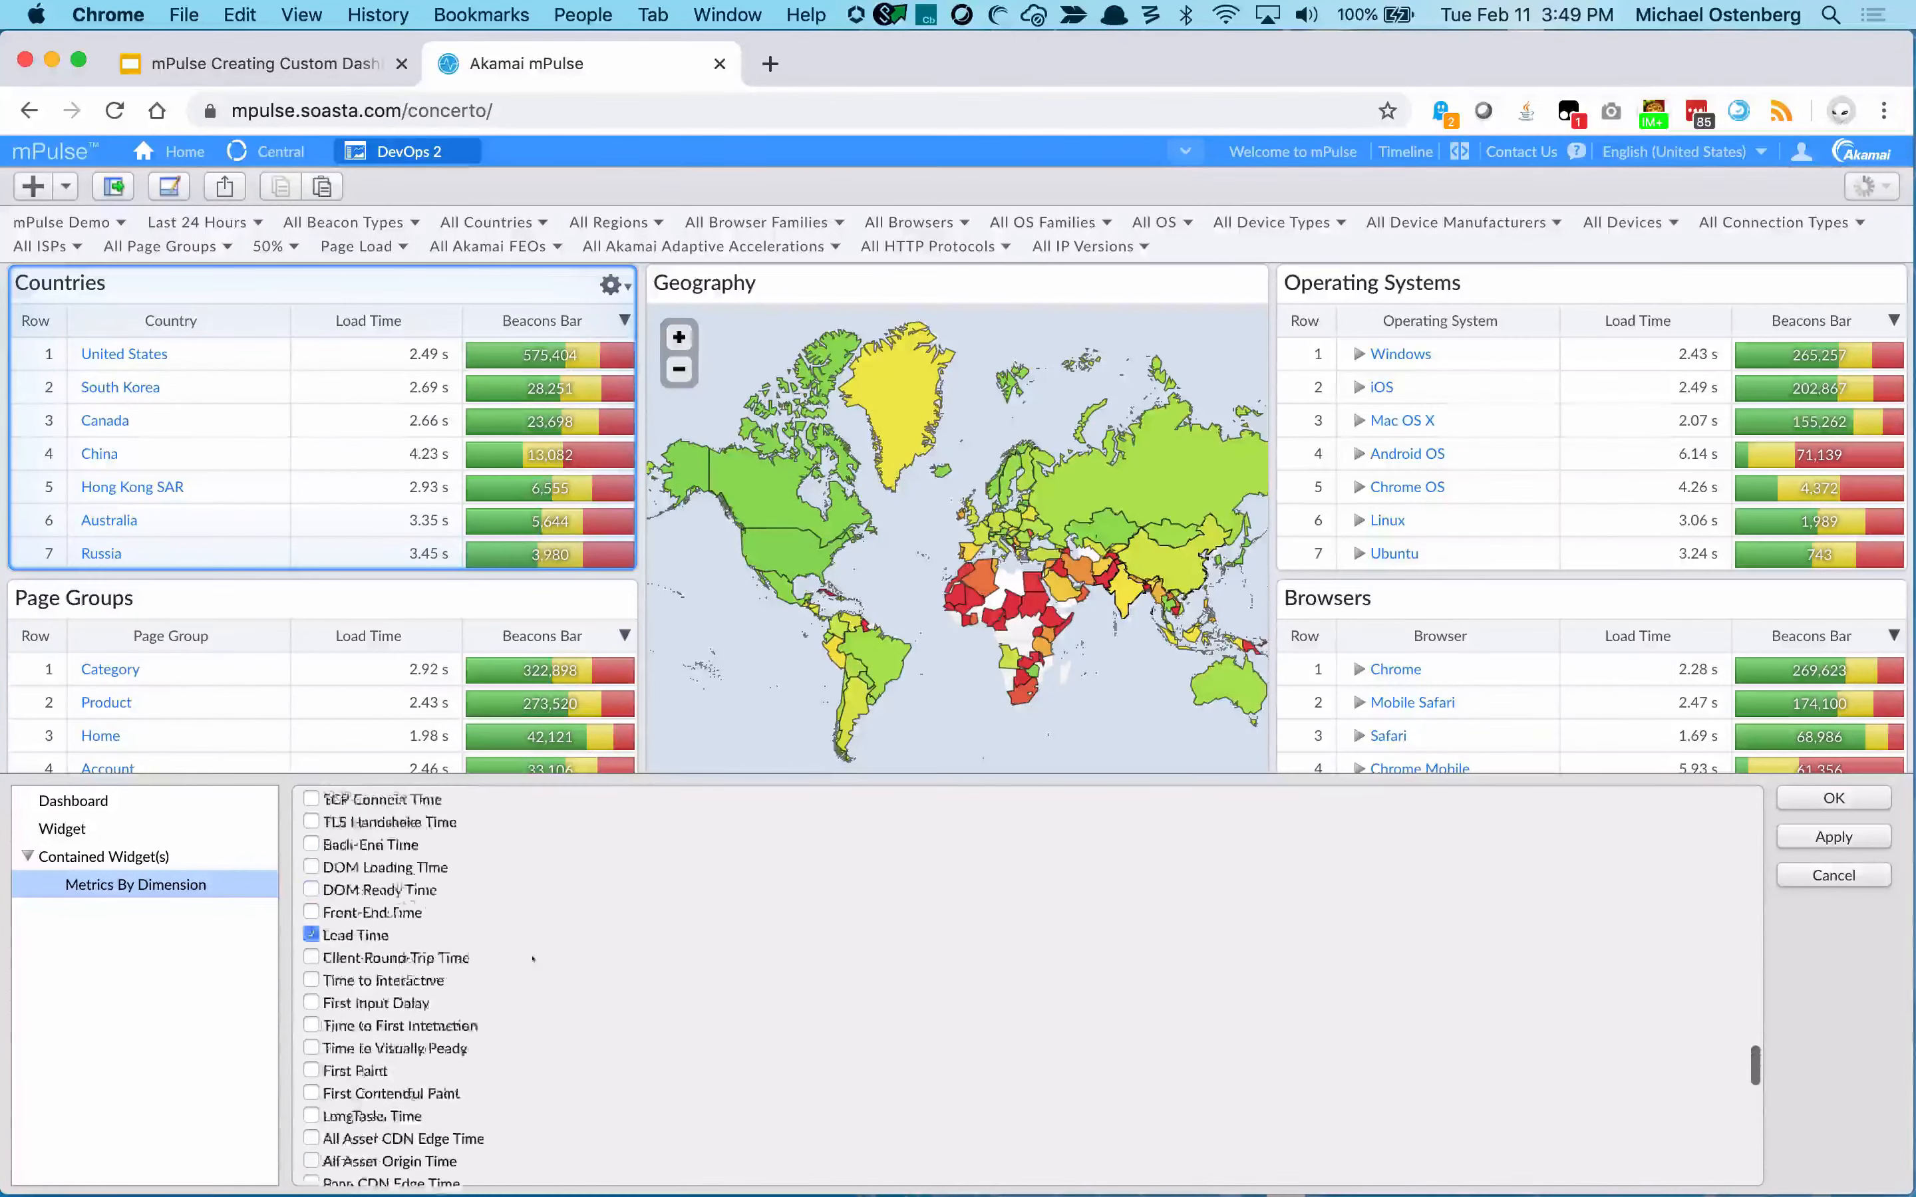
scroll(572, 930, up, 10)
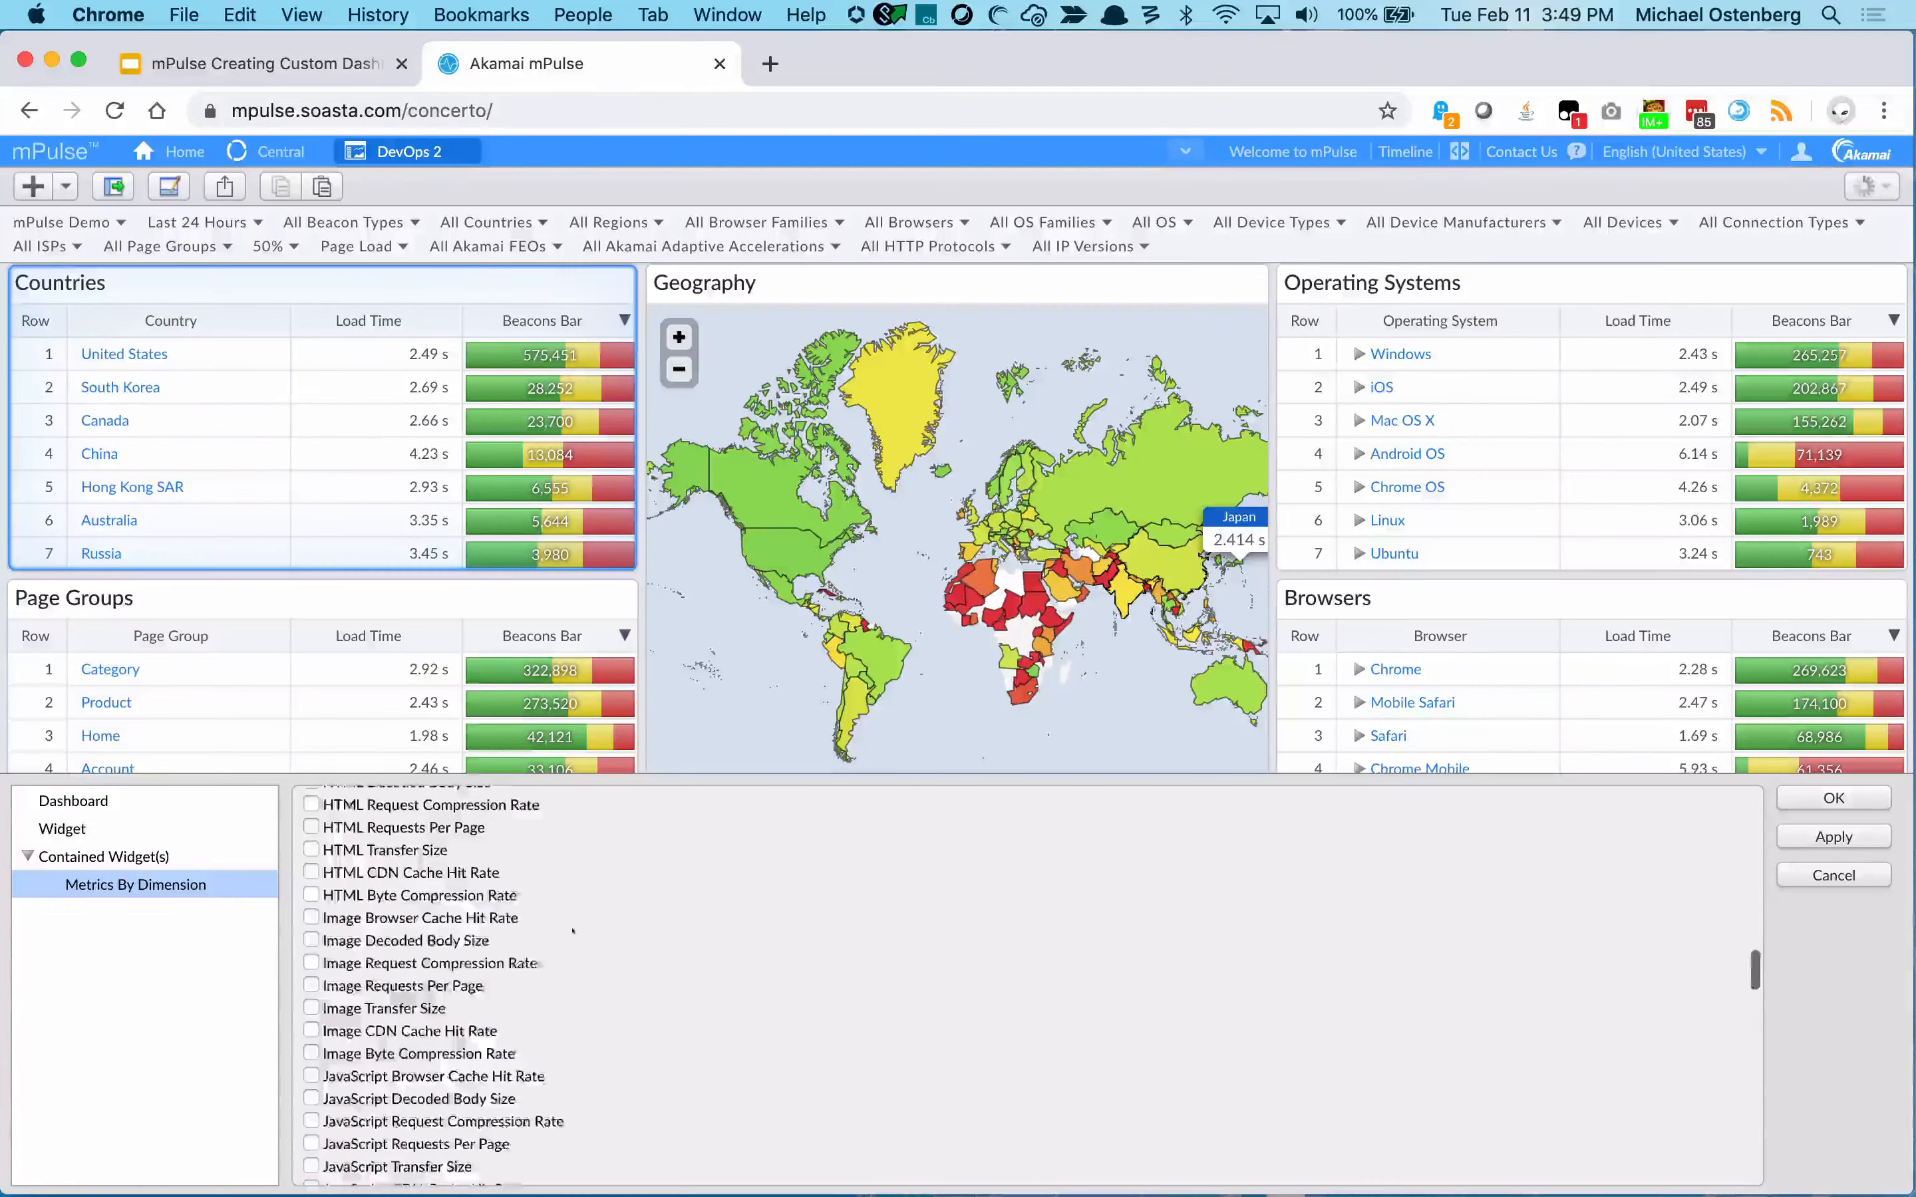
scroll(572, 931, down, 2)
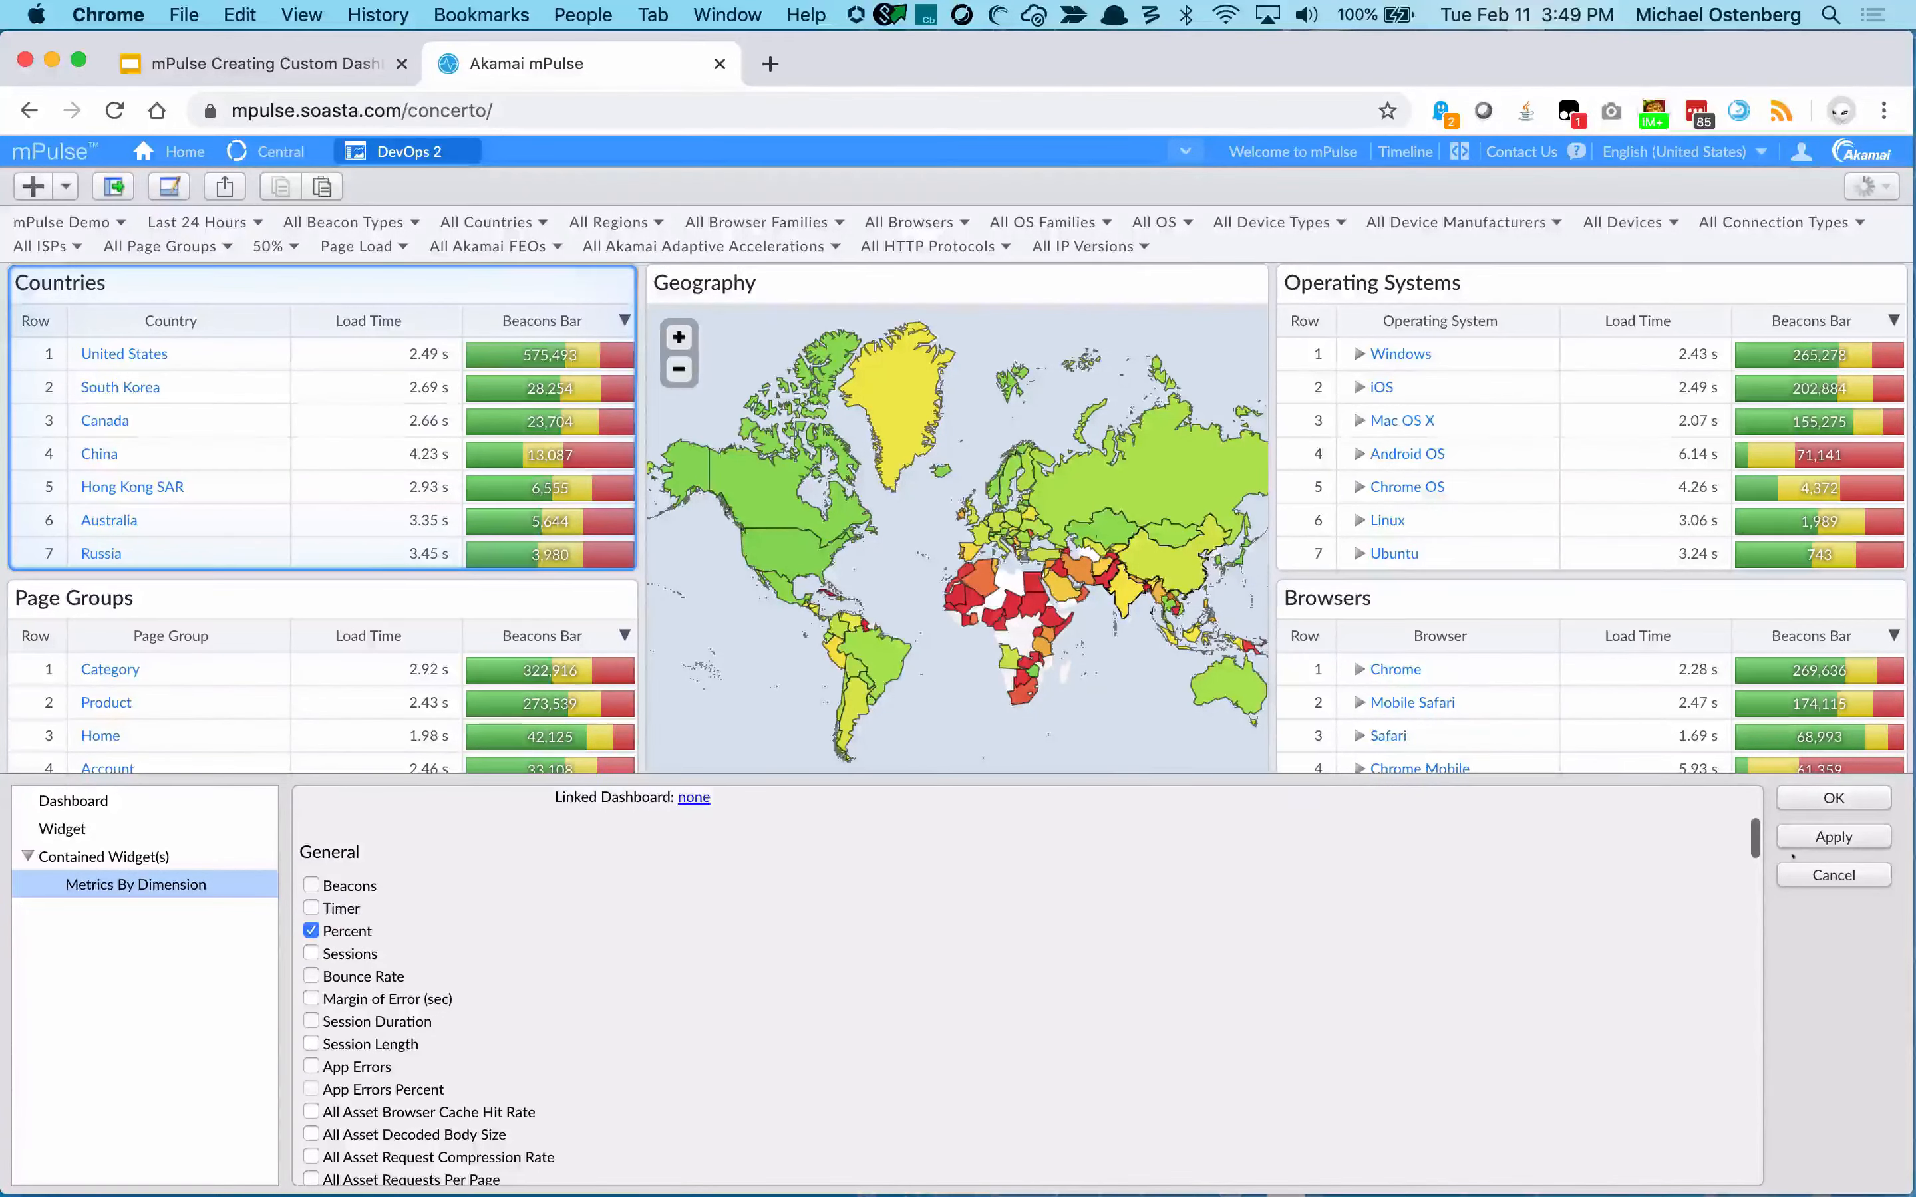
click(1805, 837)
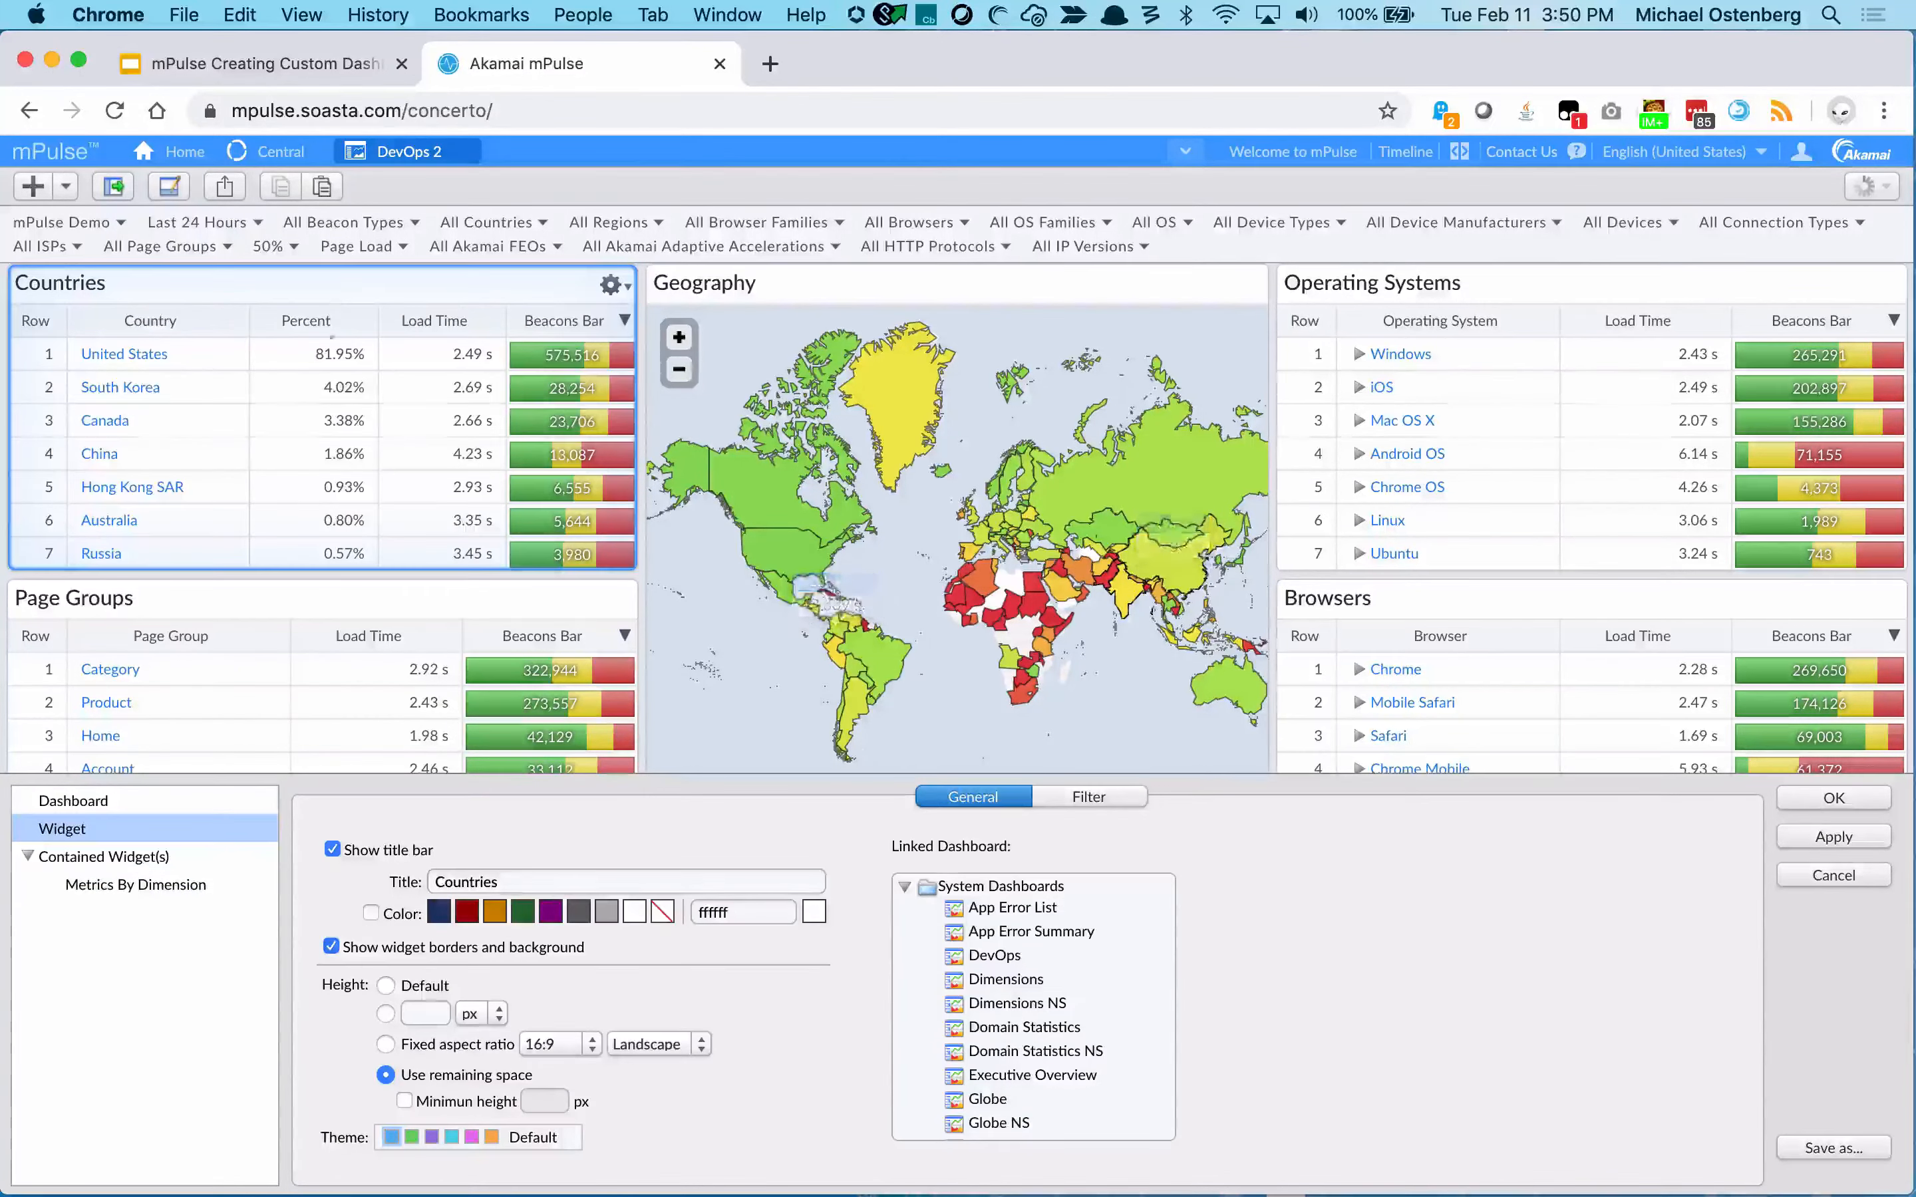
click(166, 882)
scroll(420, 986, down, 15)
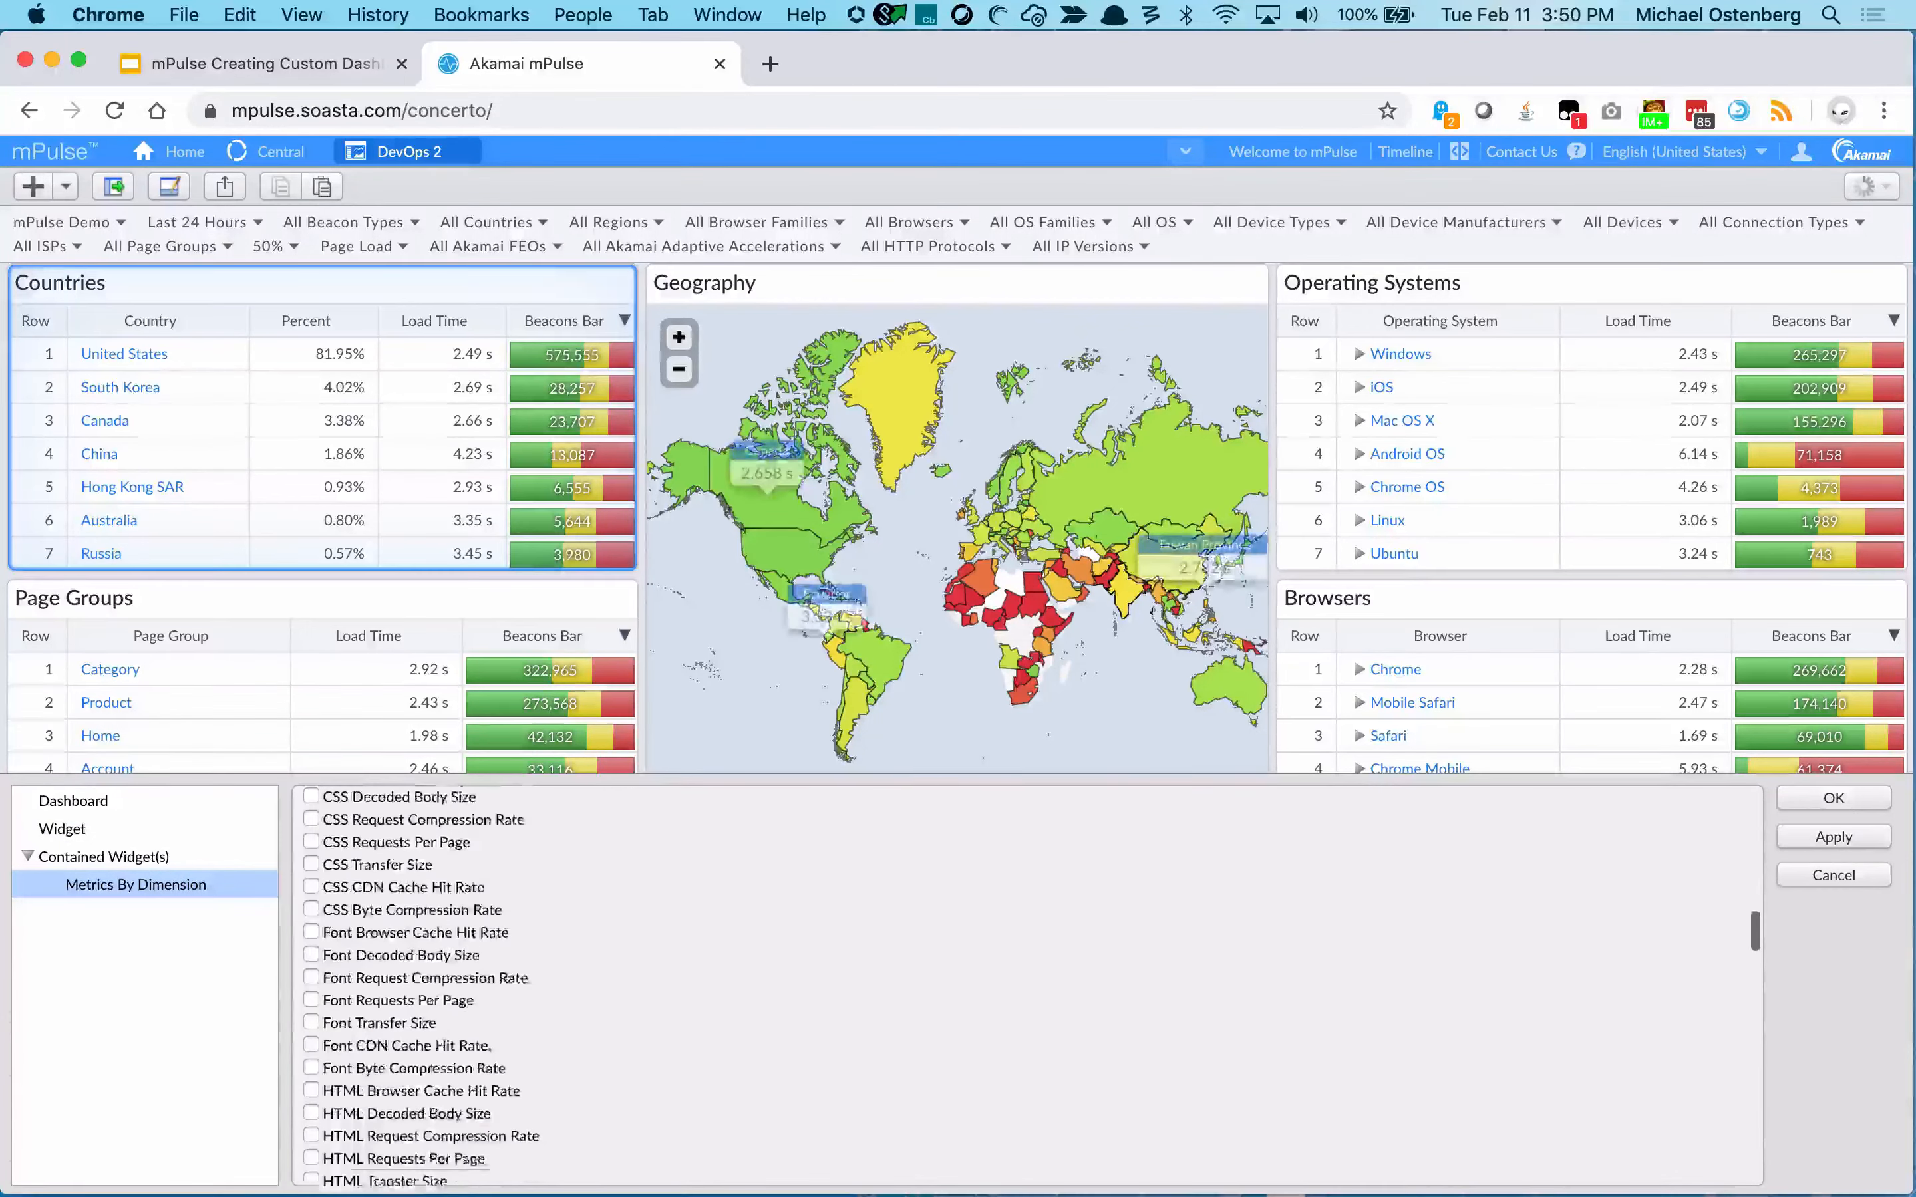
scroll(420, 986, down, 6)
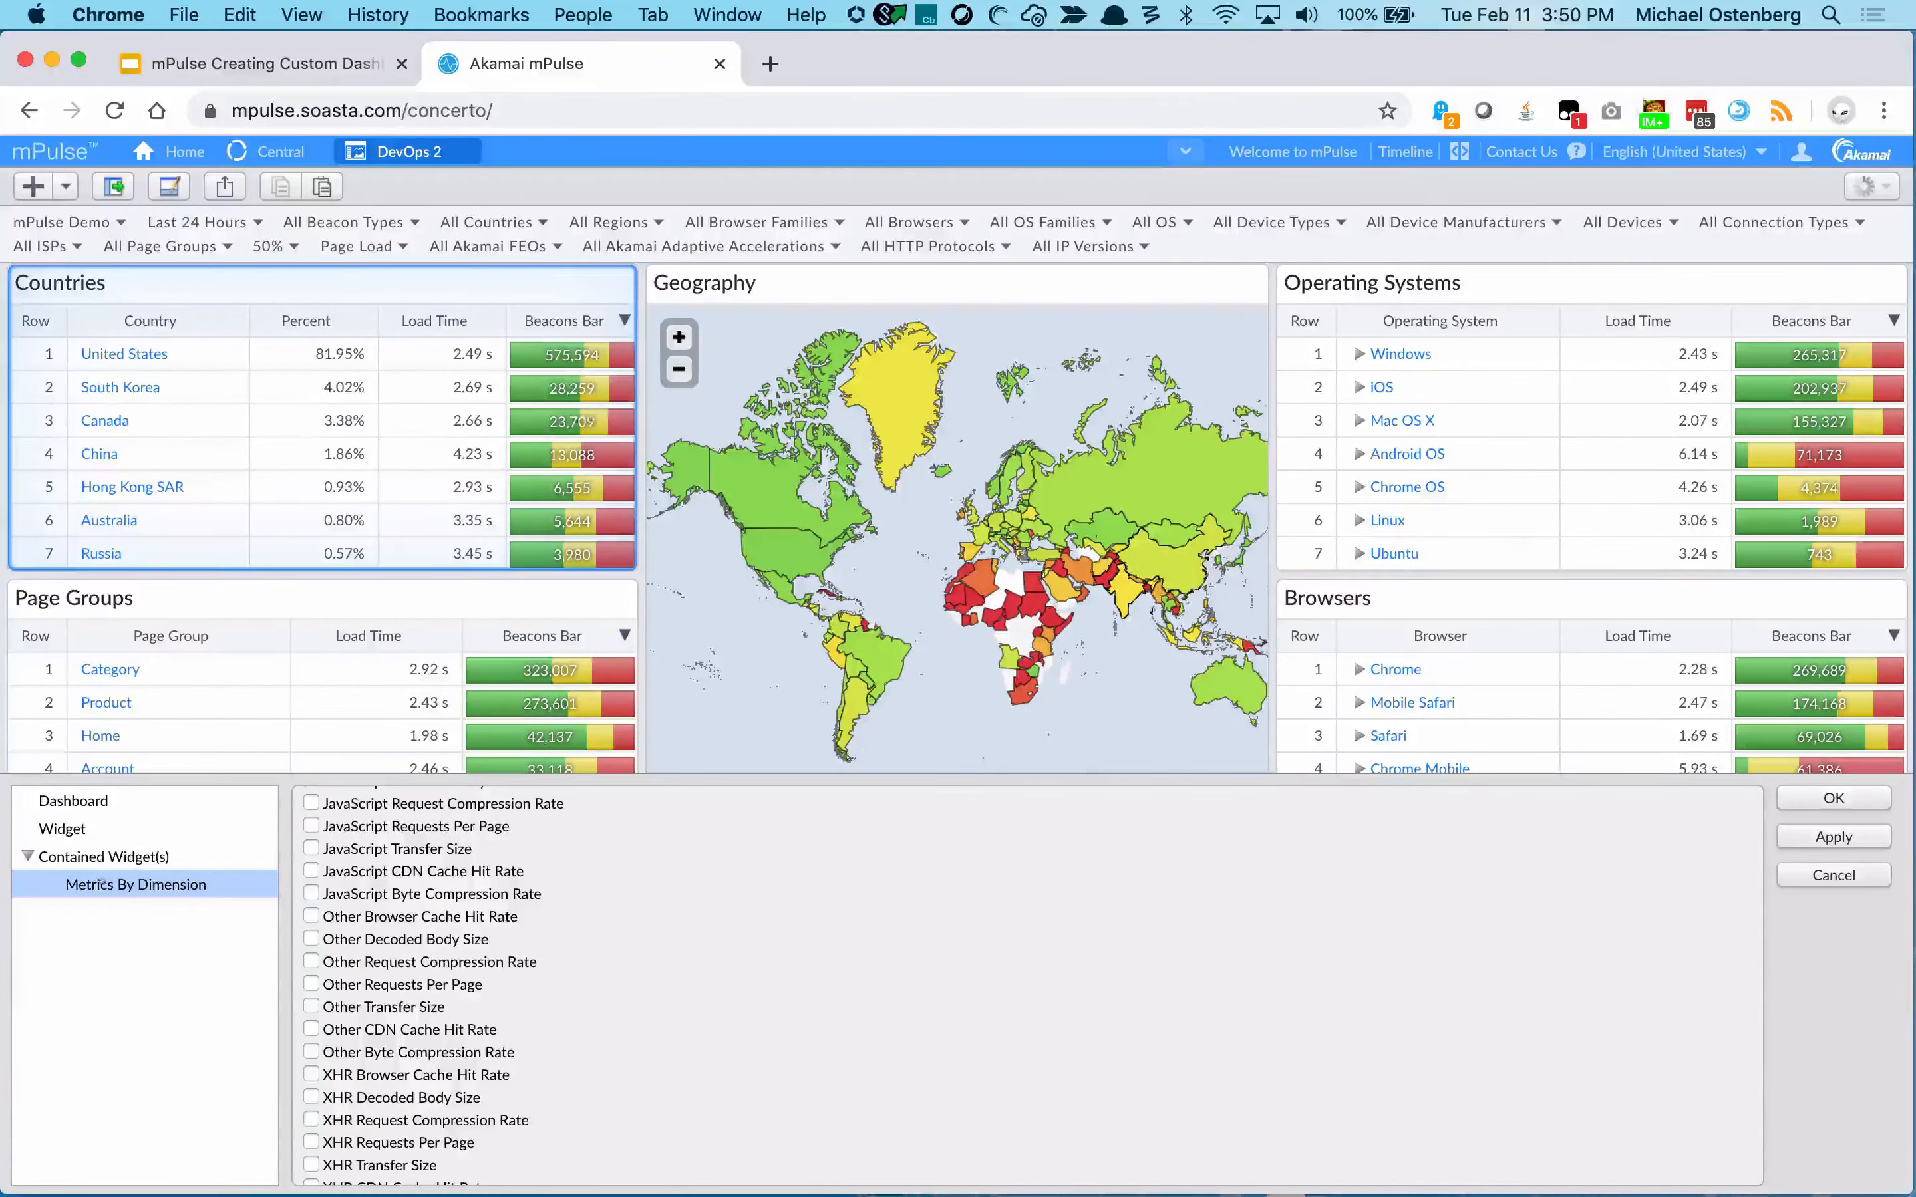
Color the Countries widget's title bar dark green (266d32) and apply the change.
click(63, 828)
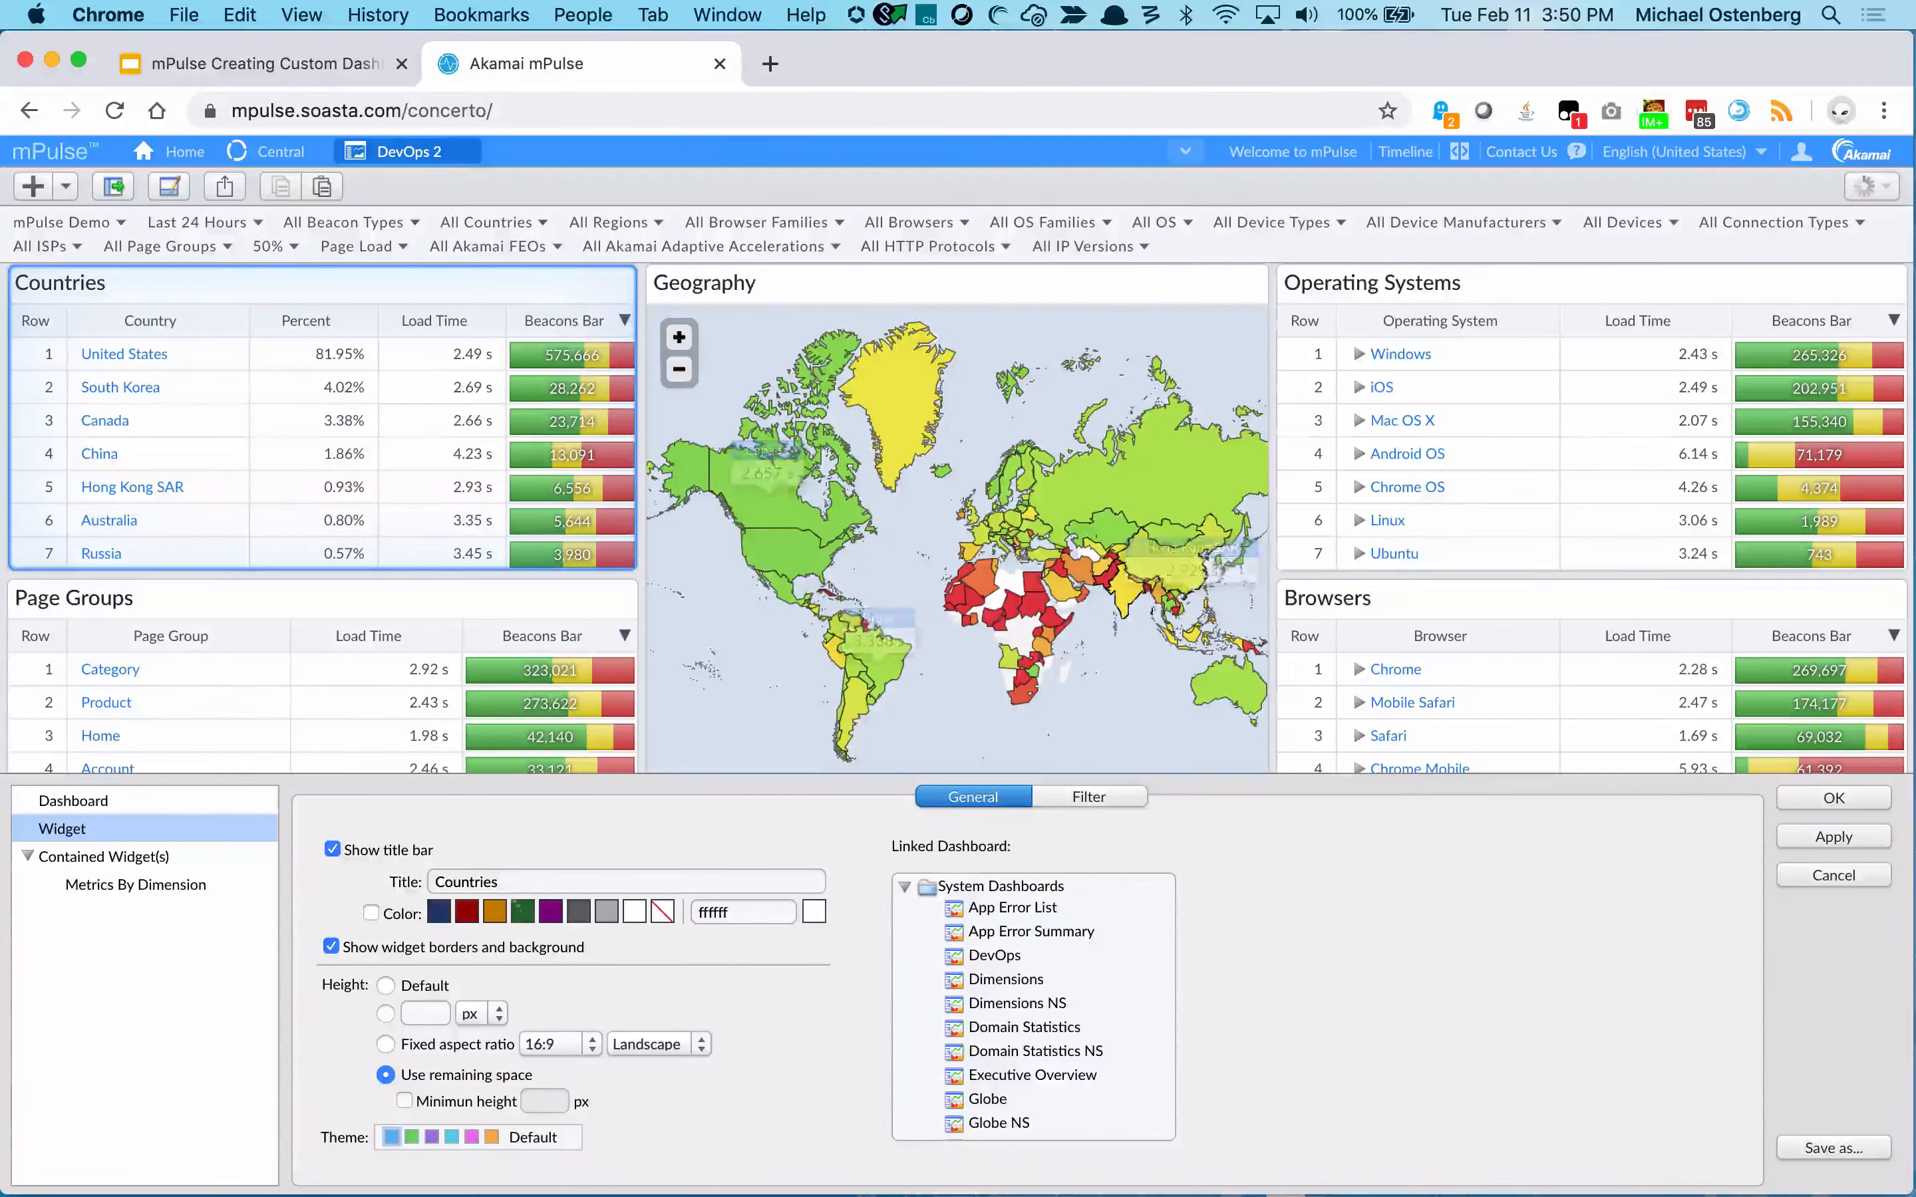
click(522, 911)
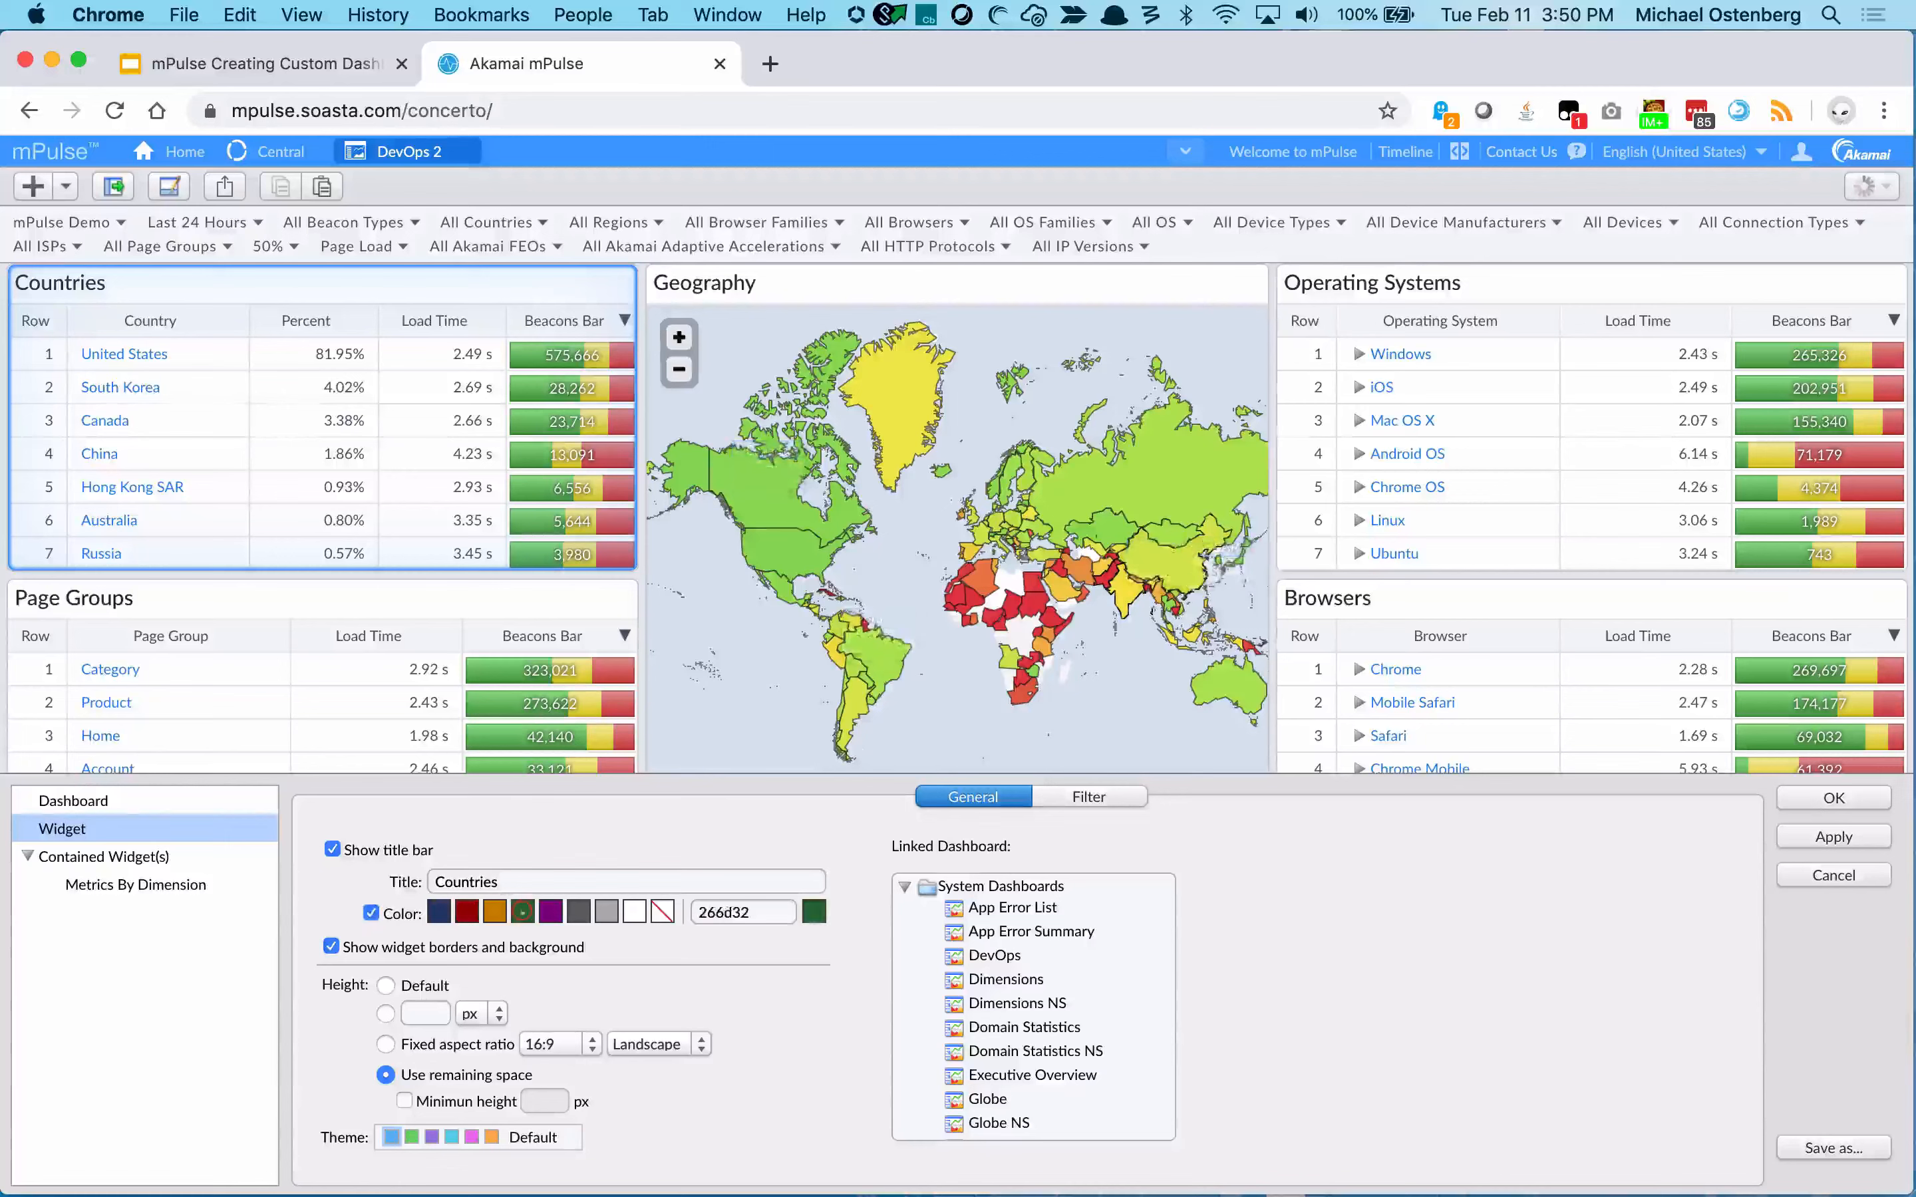
click(1786, 837)
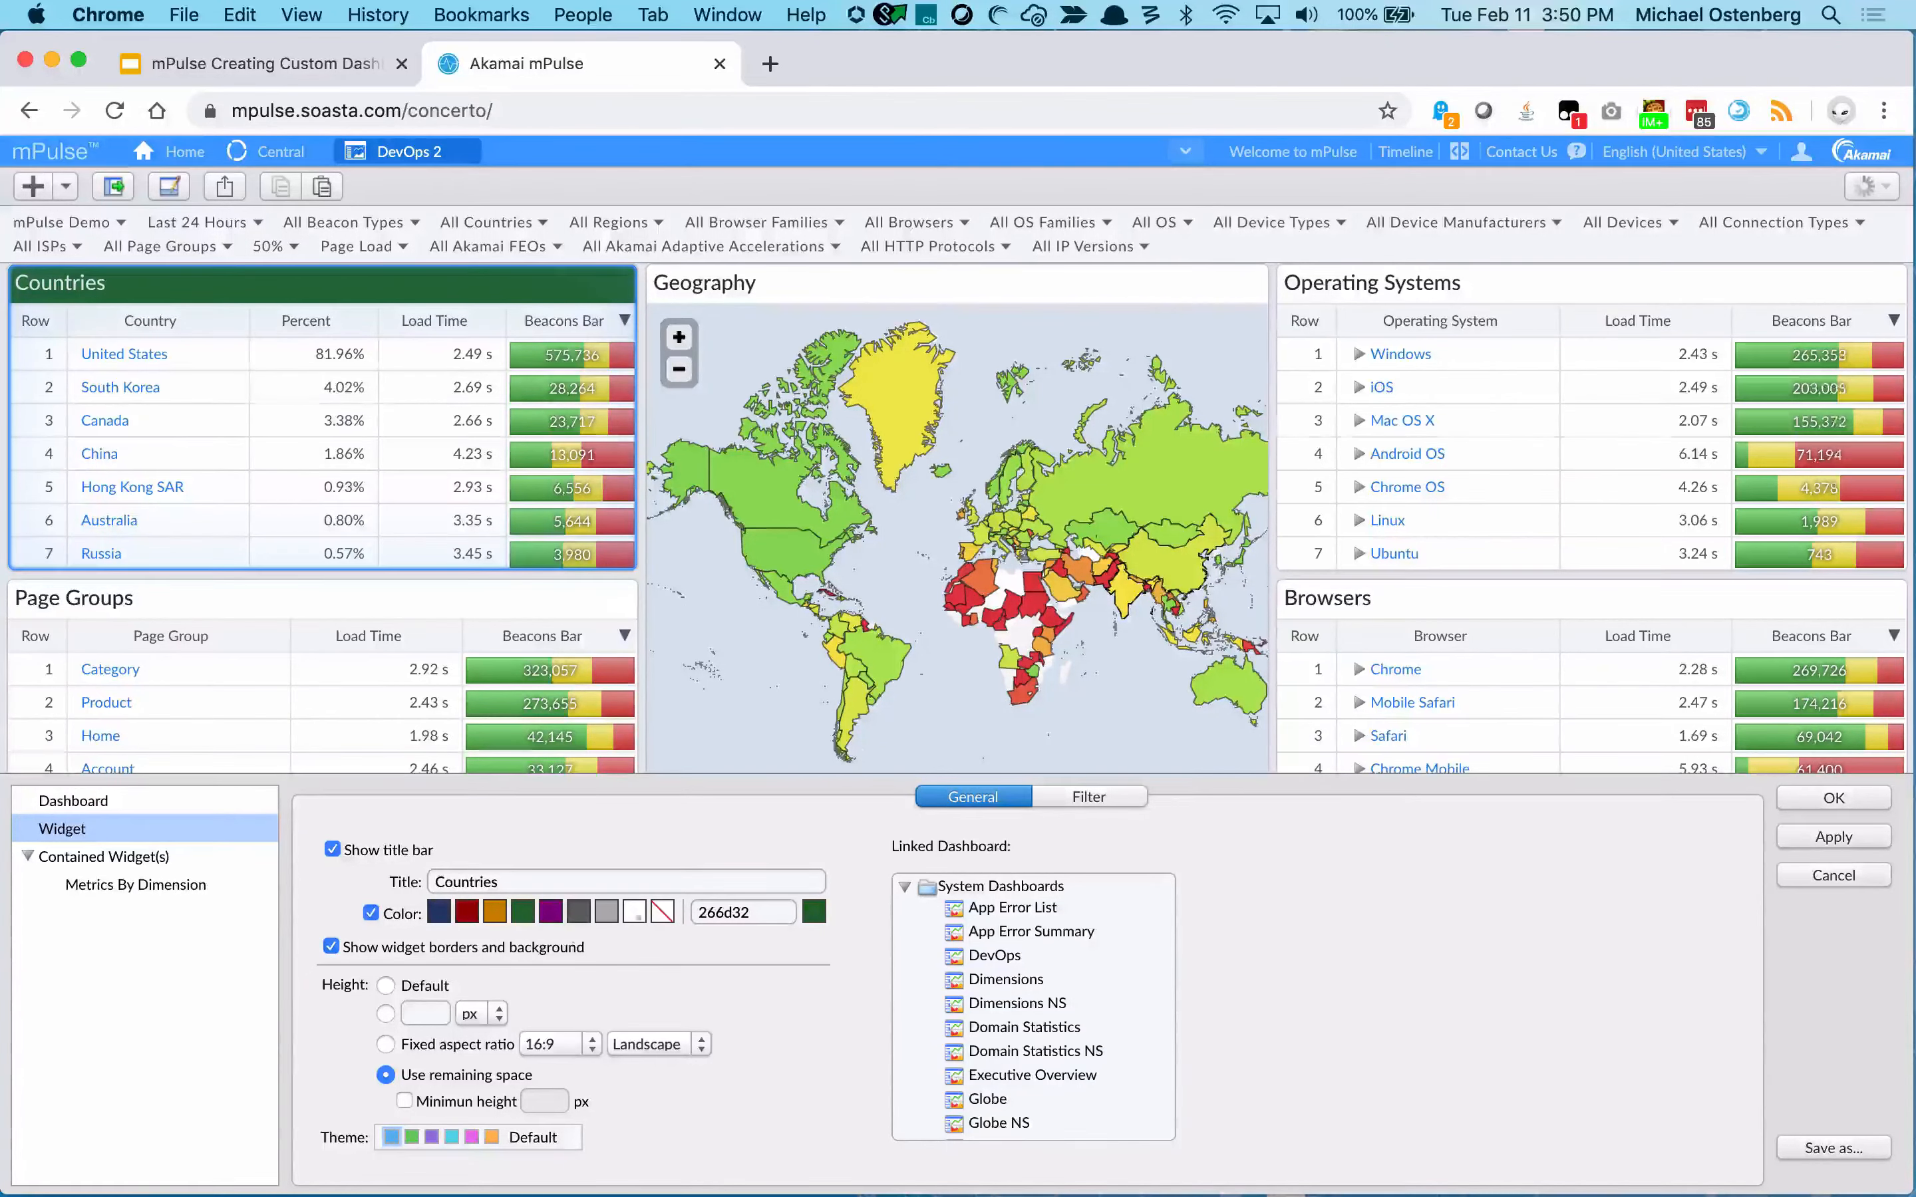
click(1084, 798)
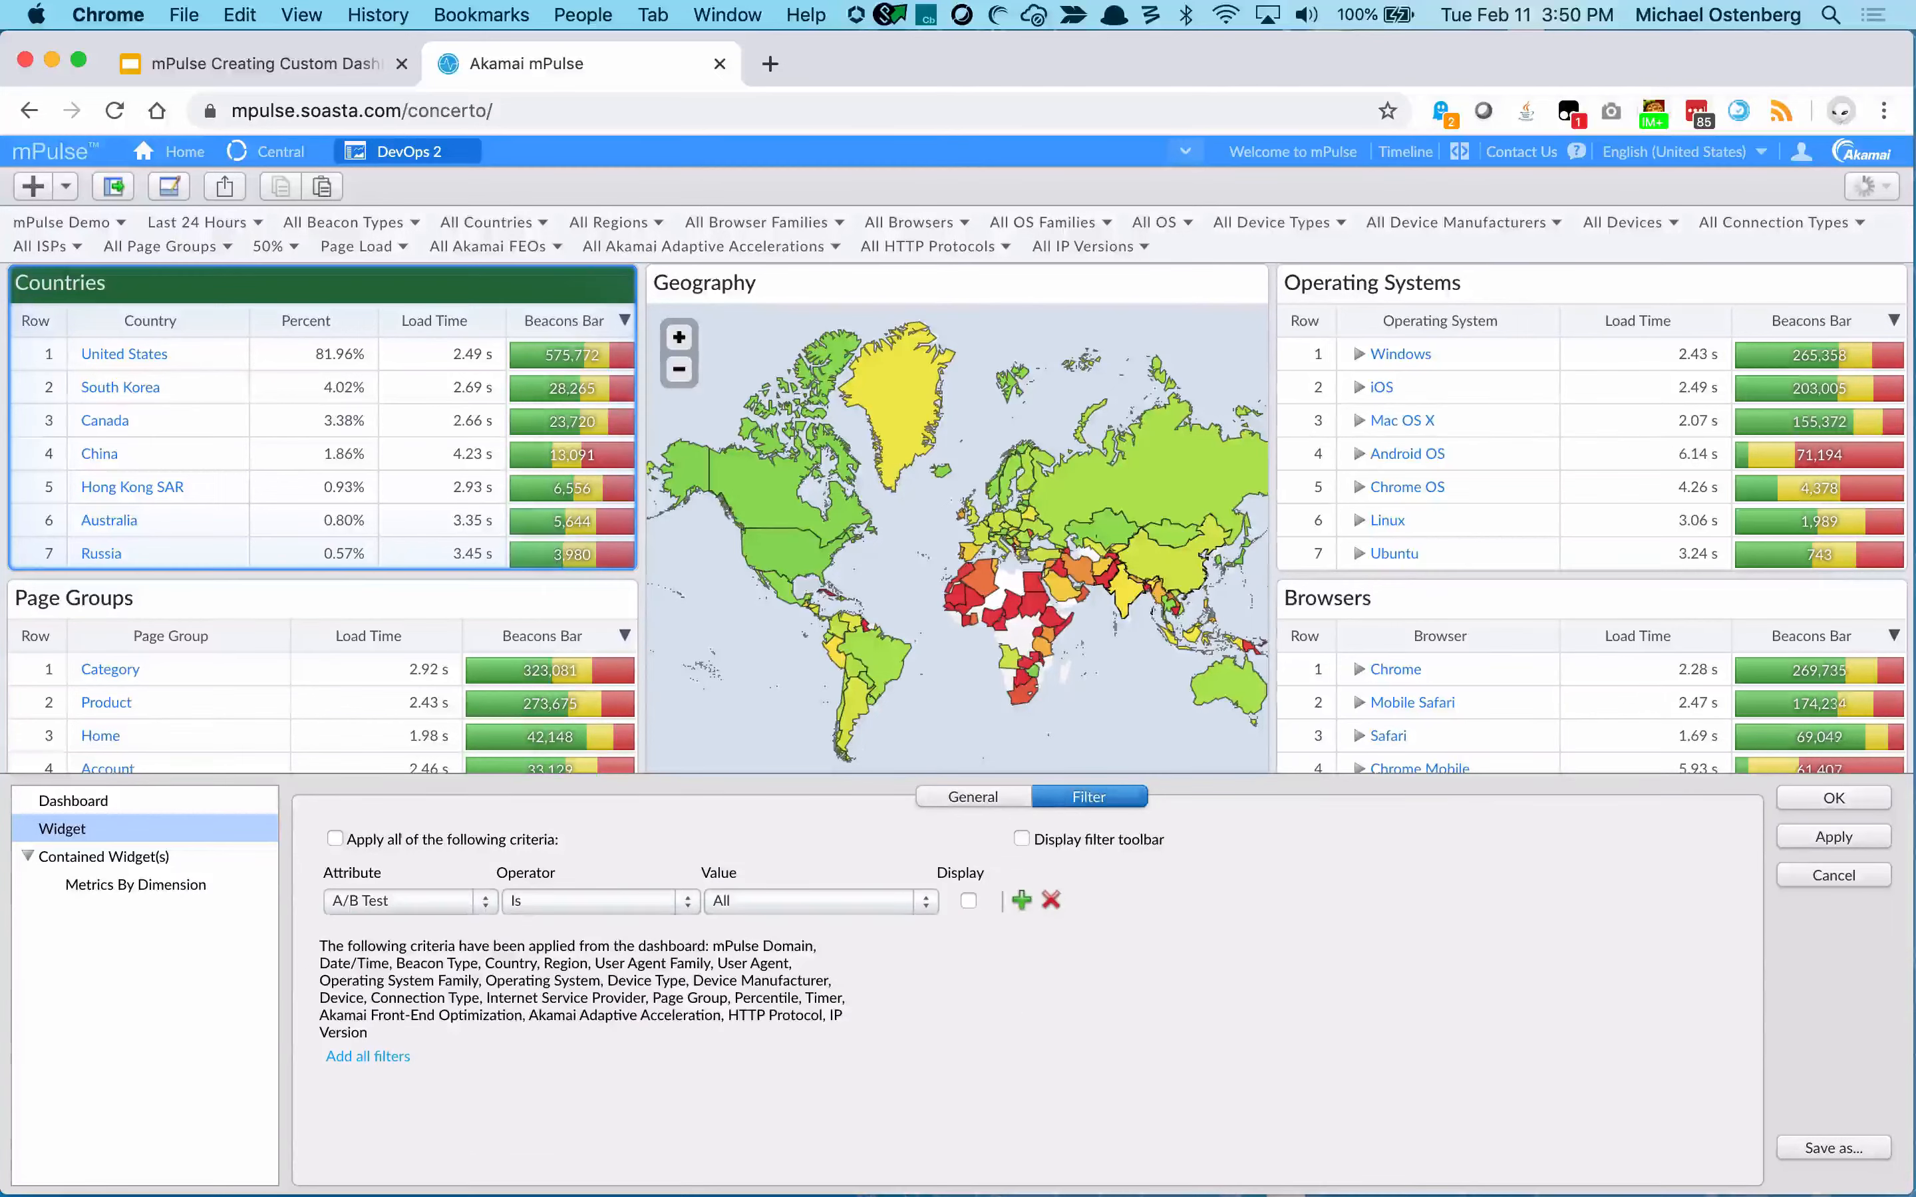
click(335, 839)
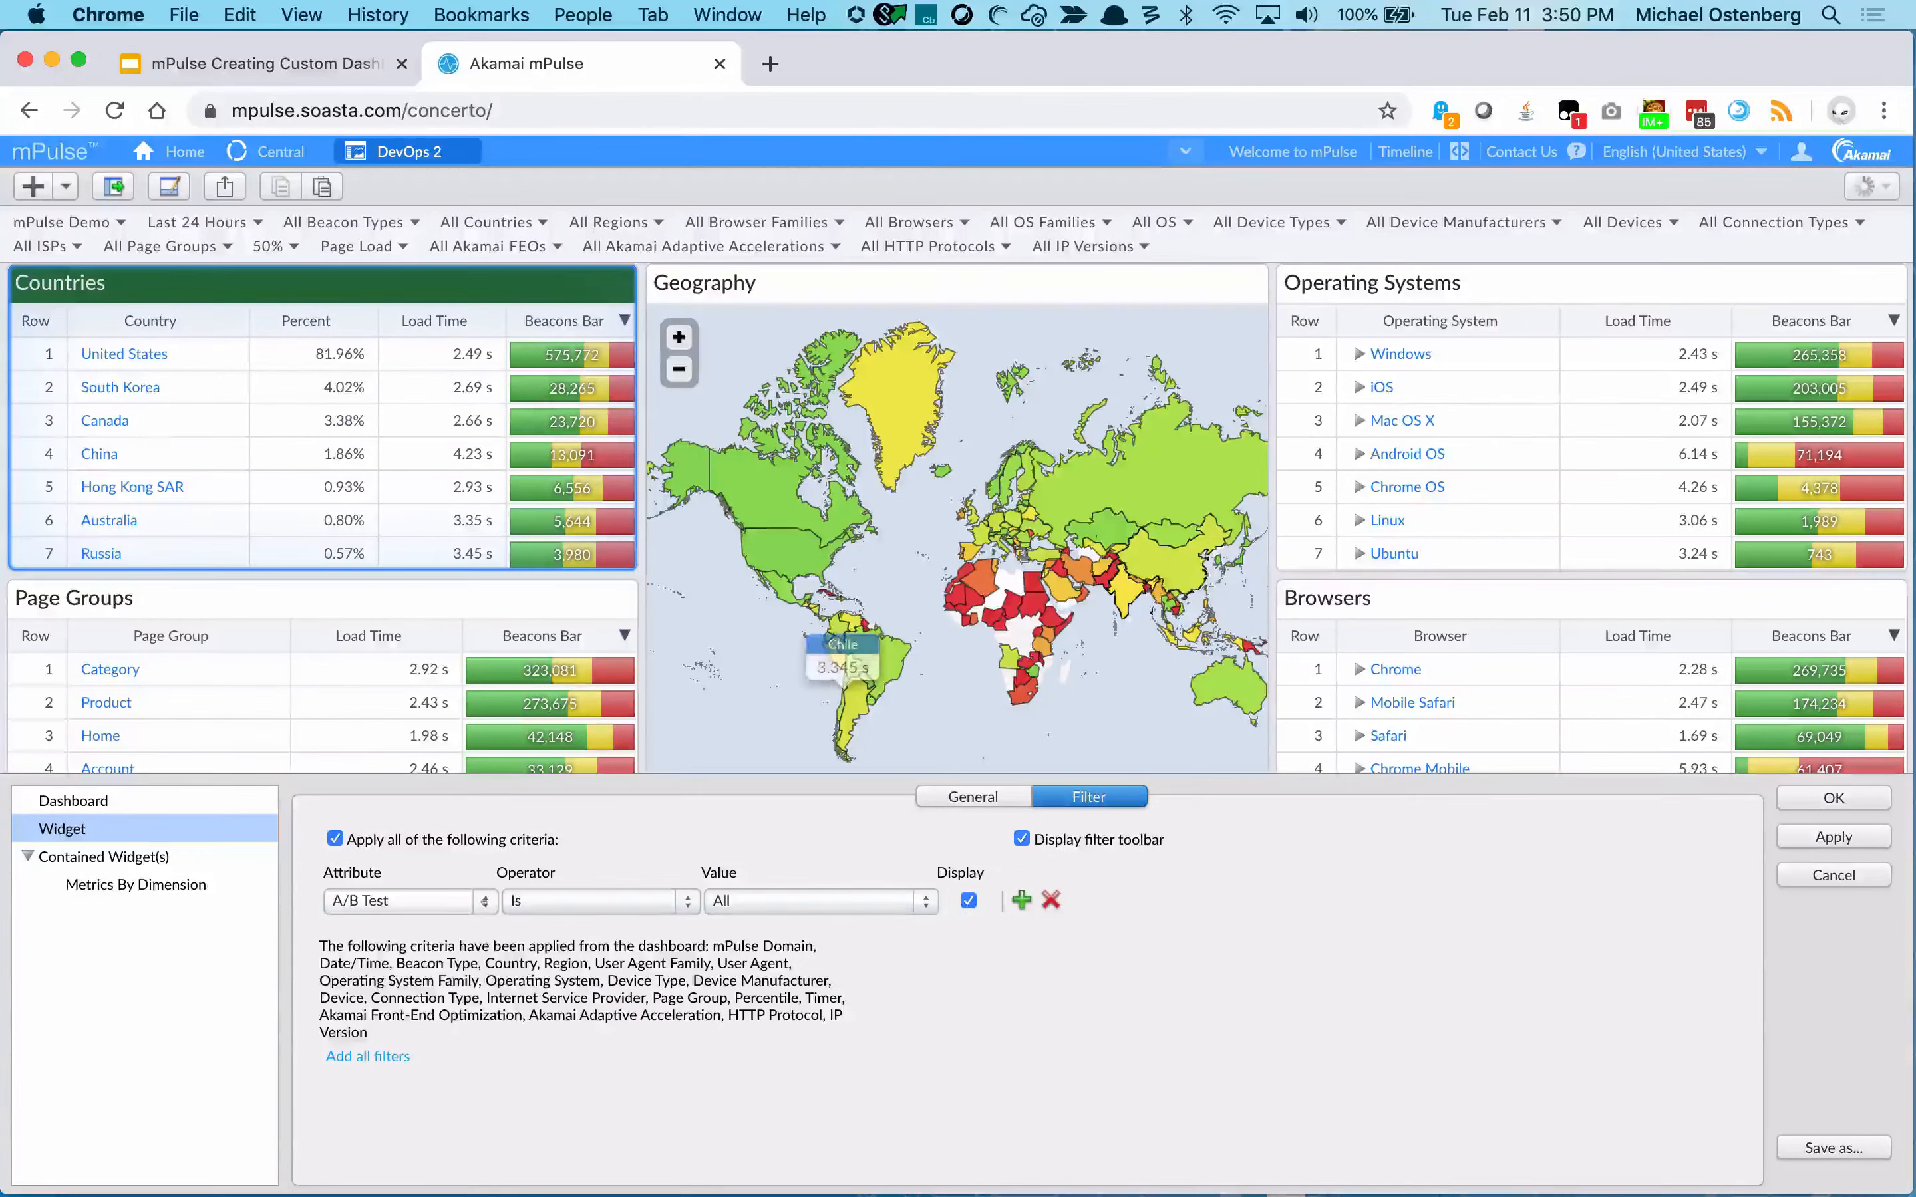
click(475, 901)
click(465, 943)
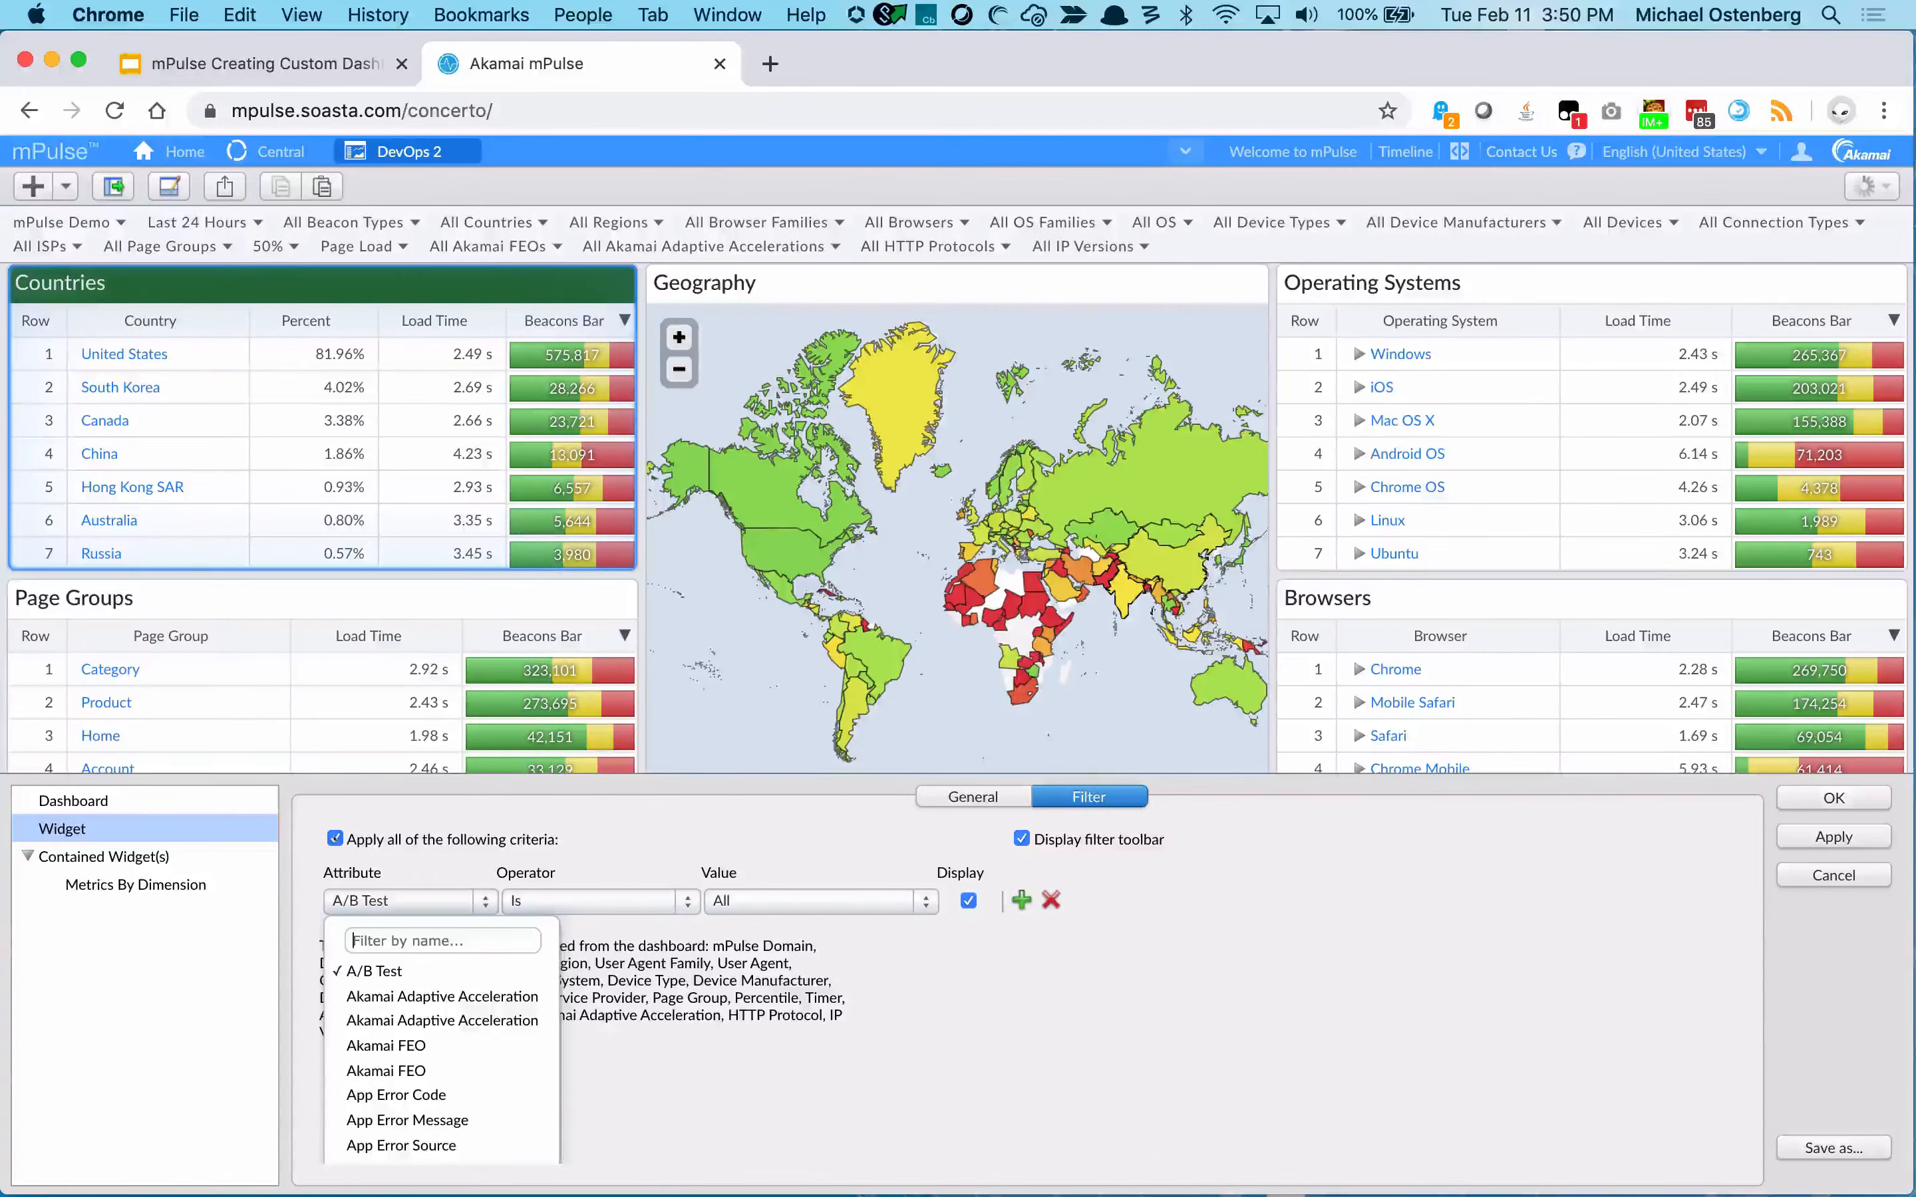
click(336, 838)
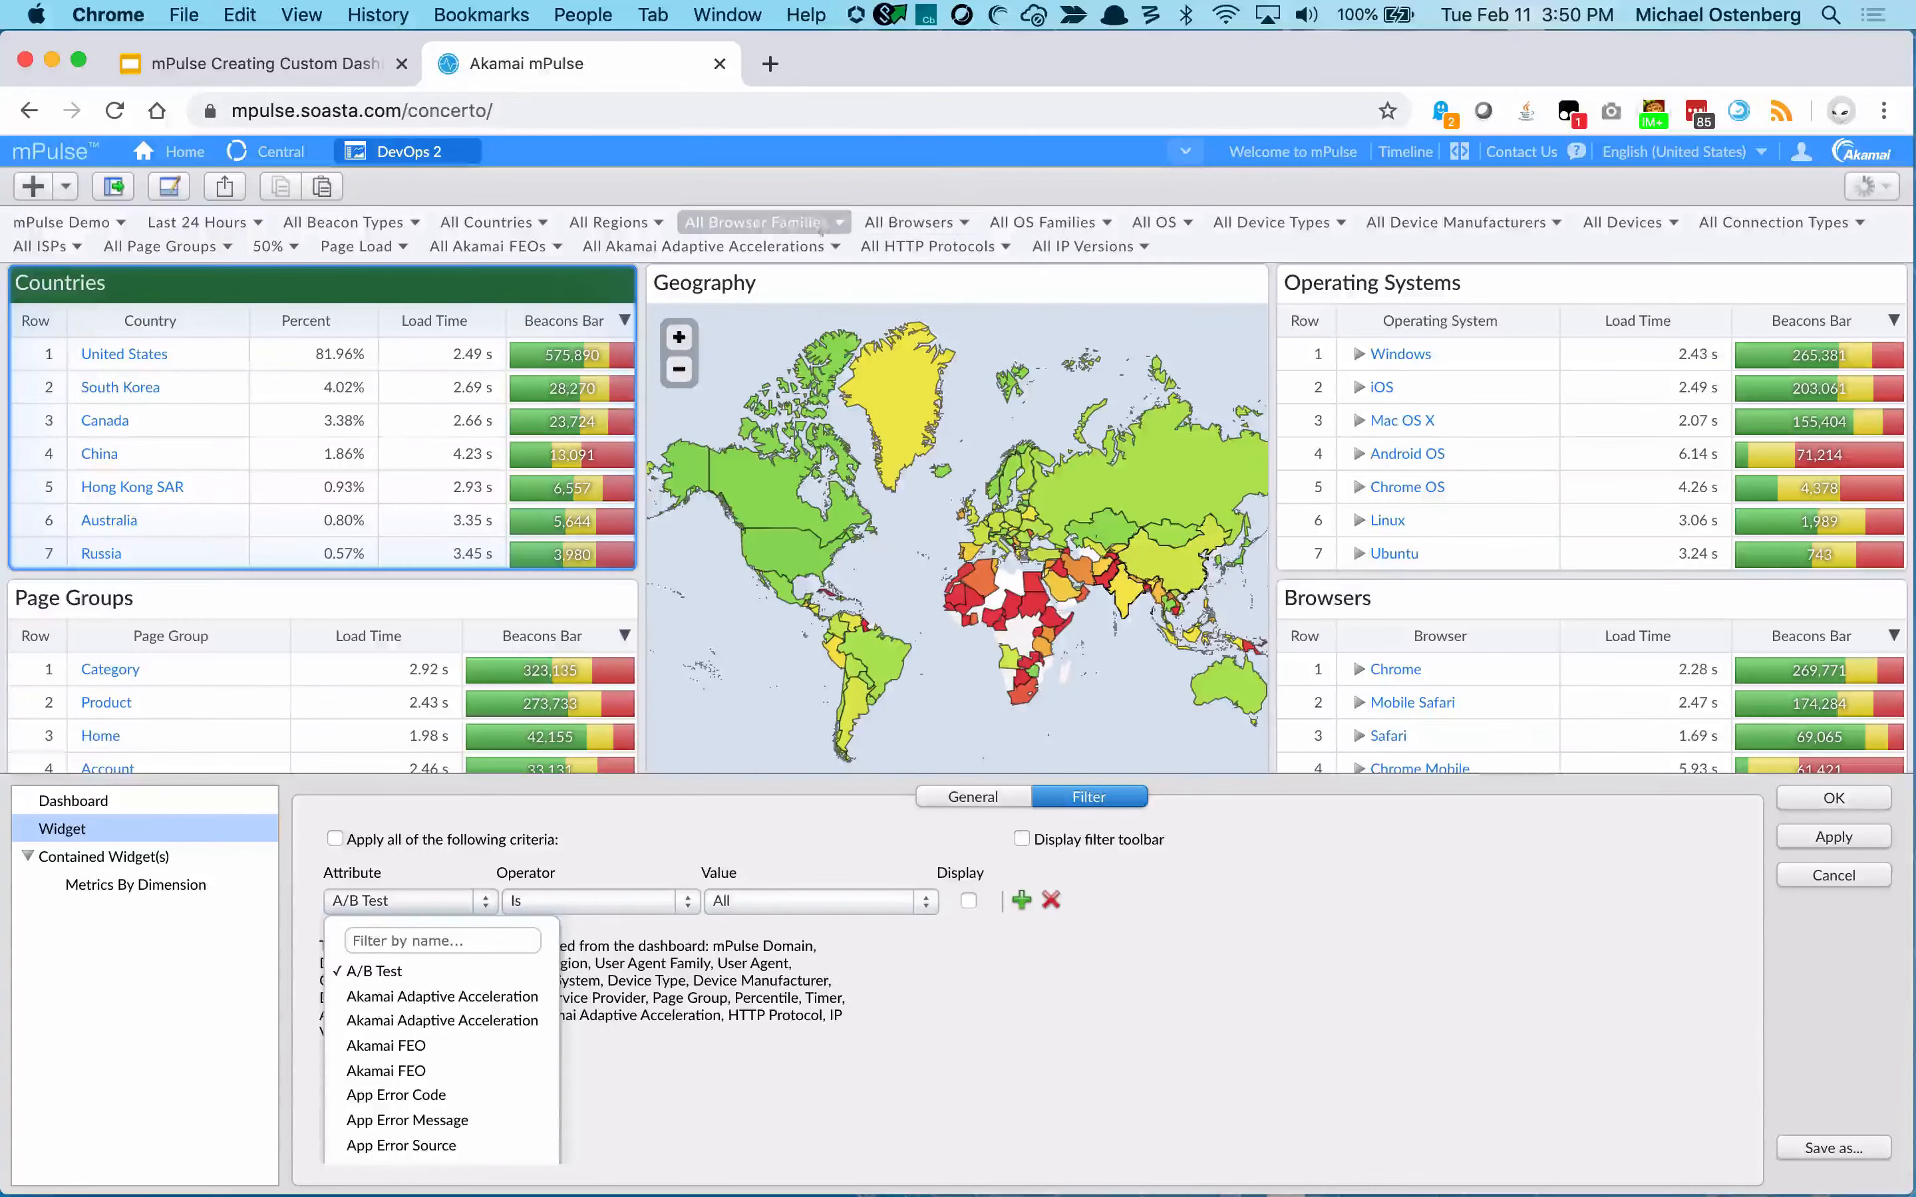
View the general settings of the DevOps 2 dashboard.
scroll(1255, 741, up, 2)
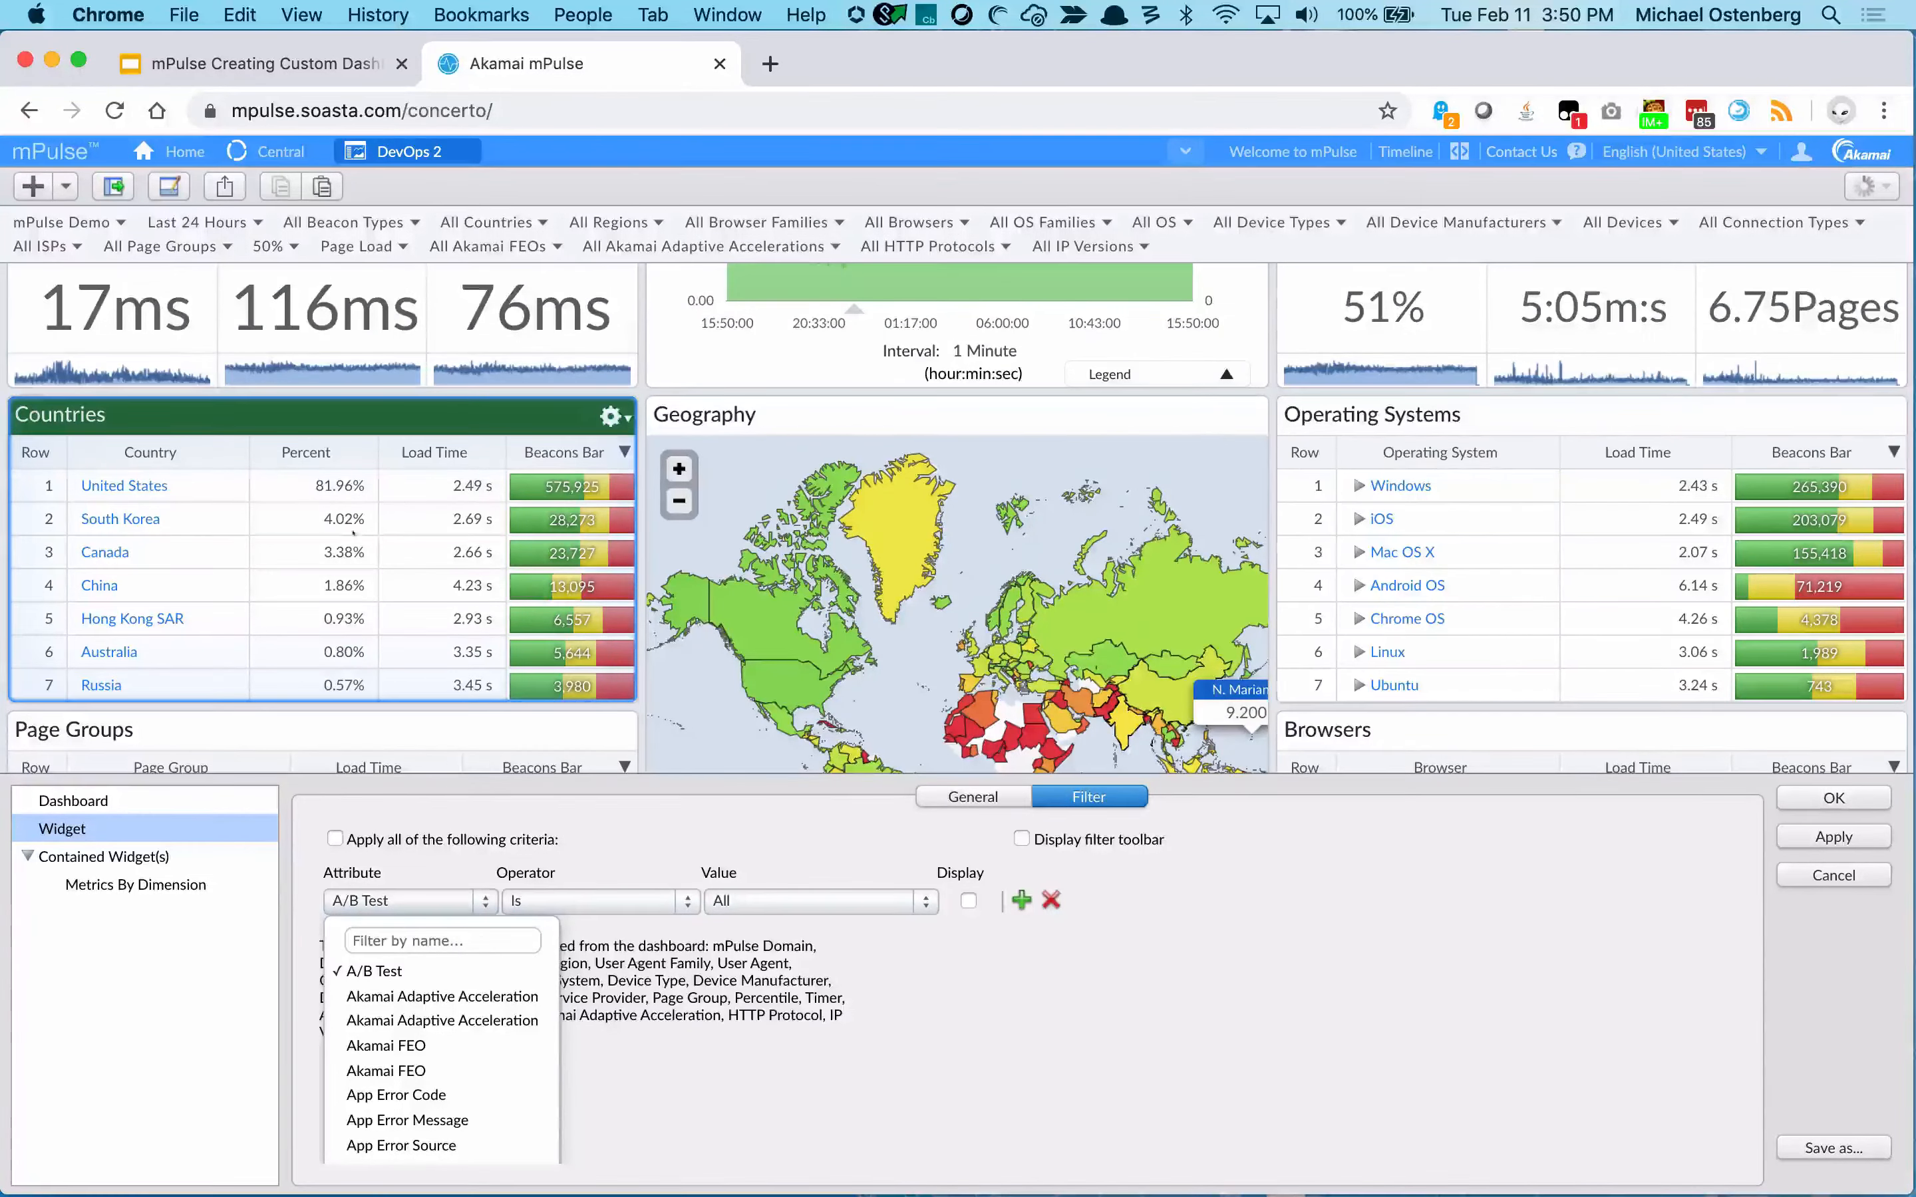
click(167, 187)
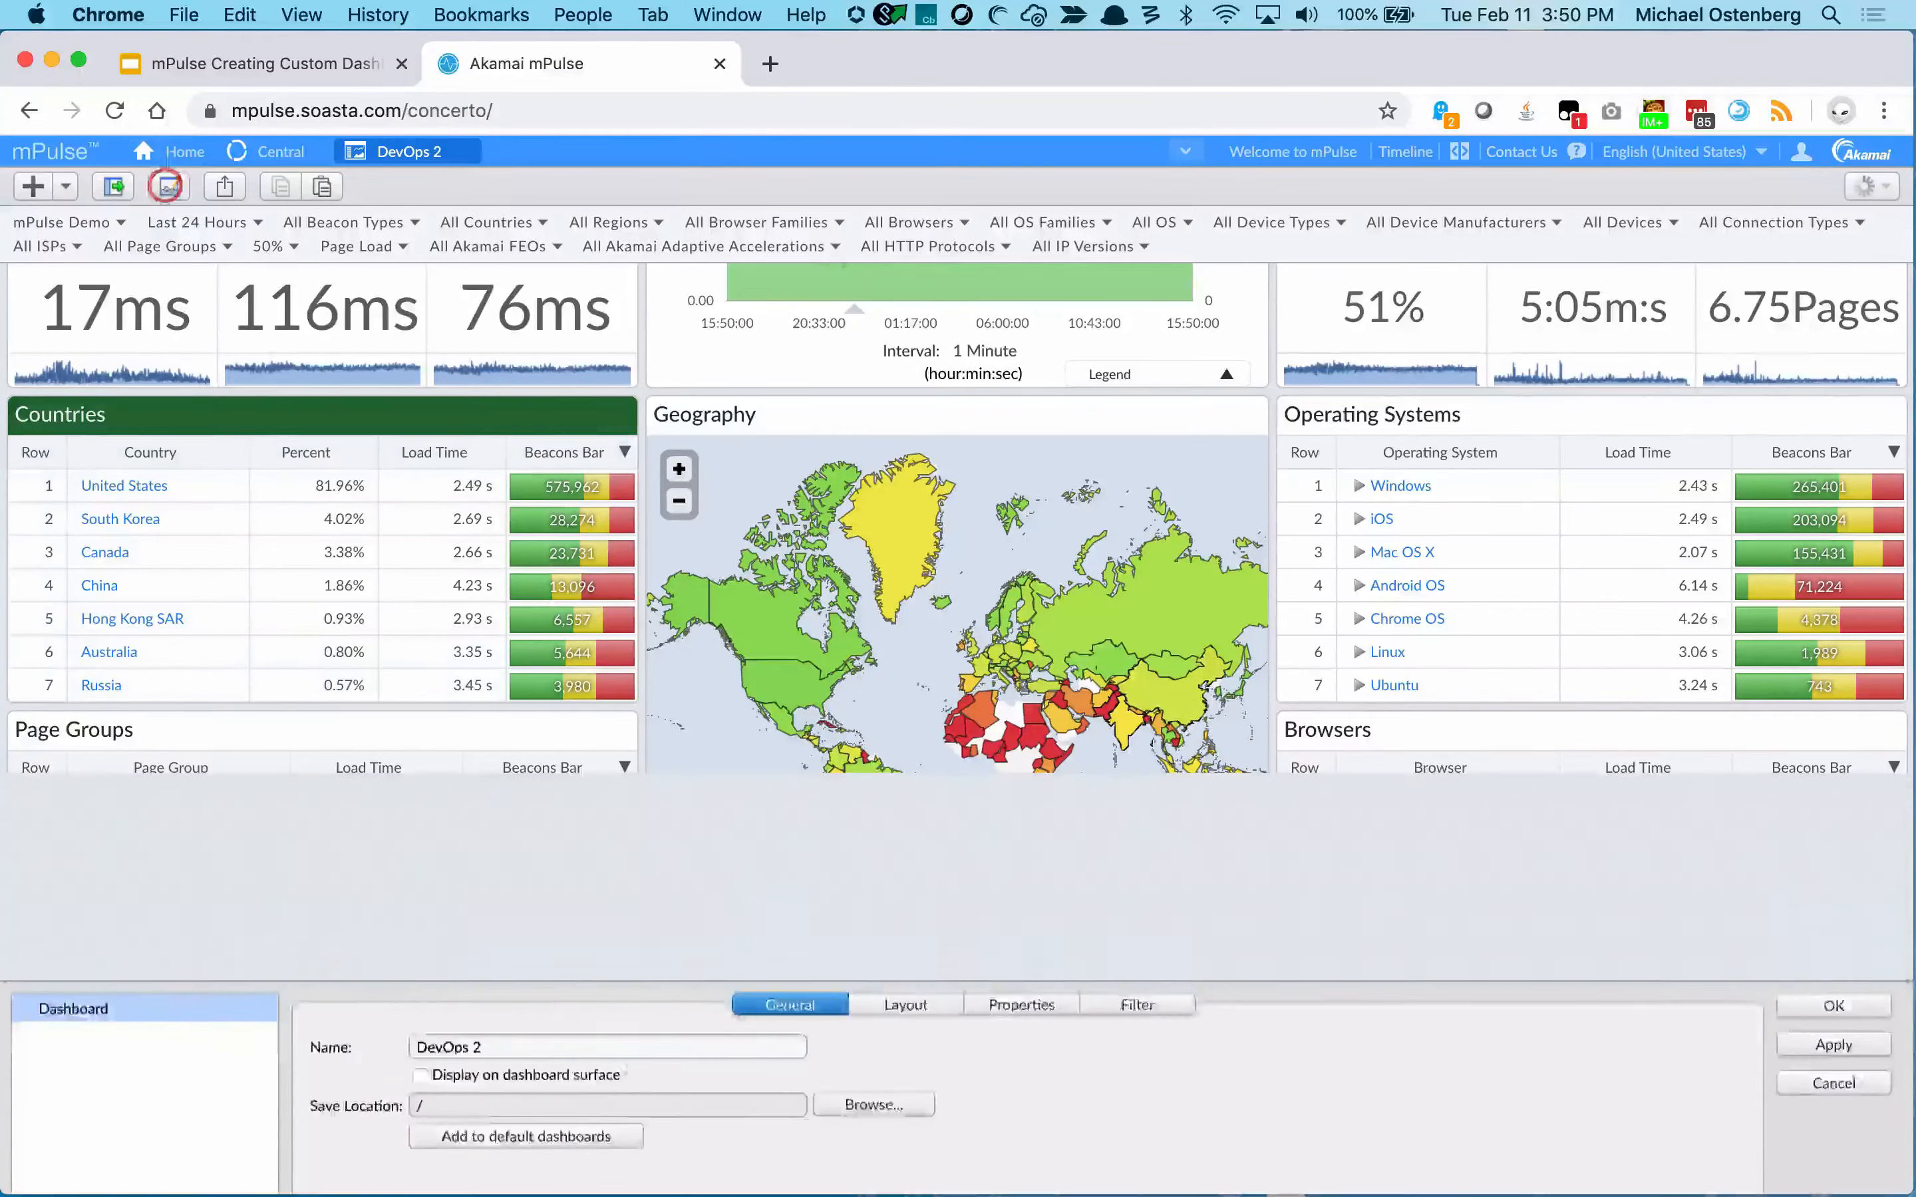
scroll(408, 489, up, 4)
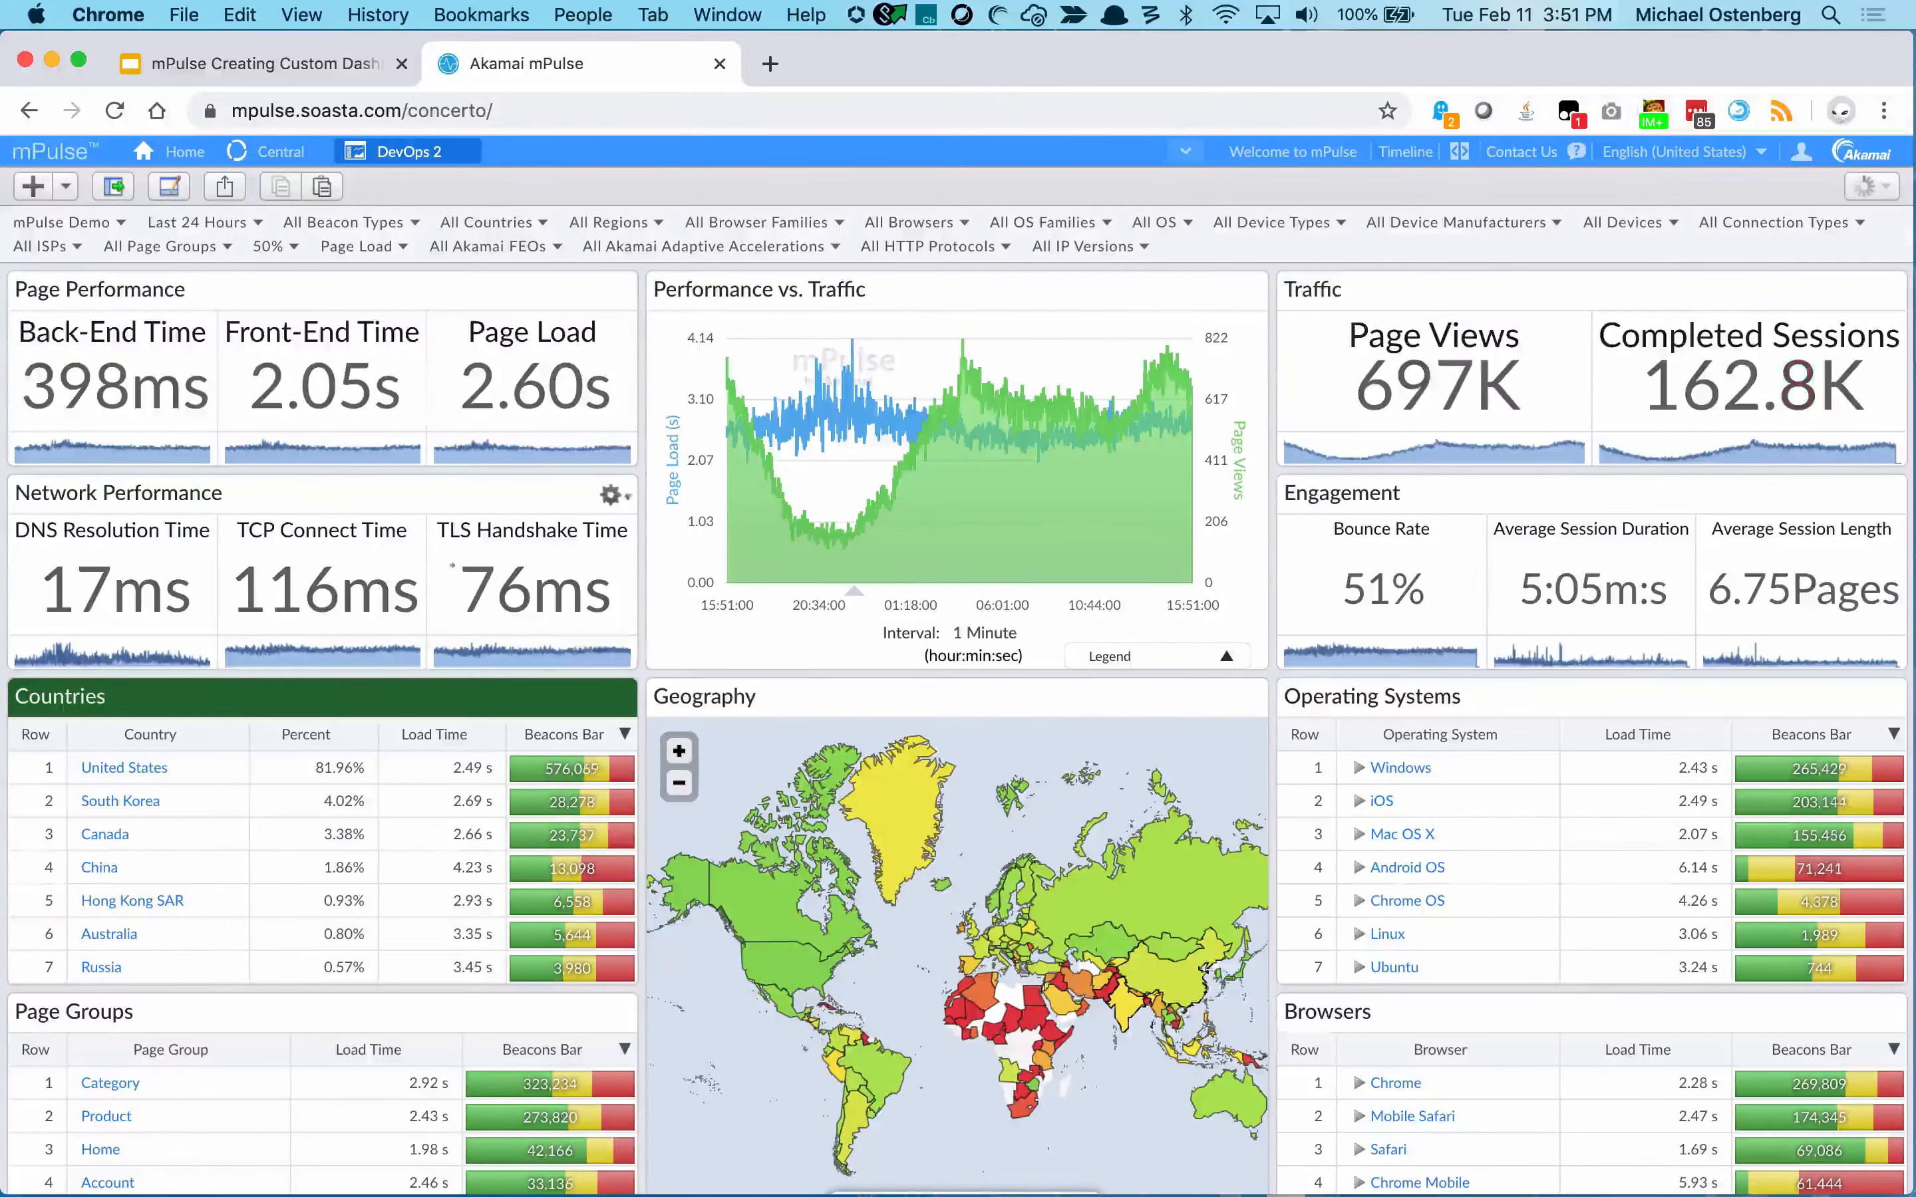
Examine the Metrics By Dimension table widgets in the widget library, then collapse the Tables category and close the library.
click(114, 187)
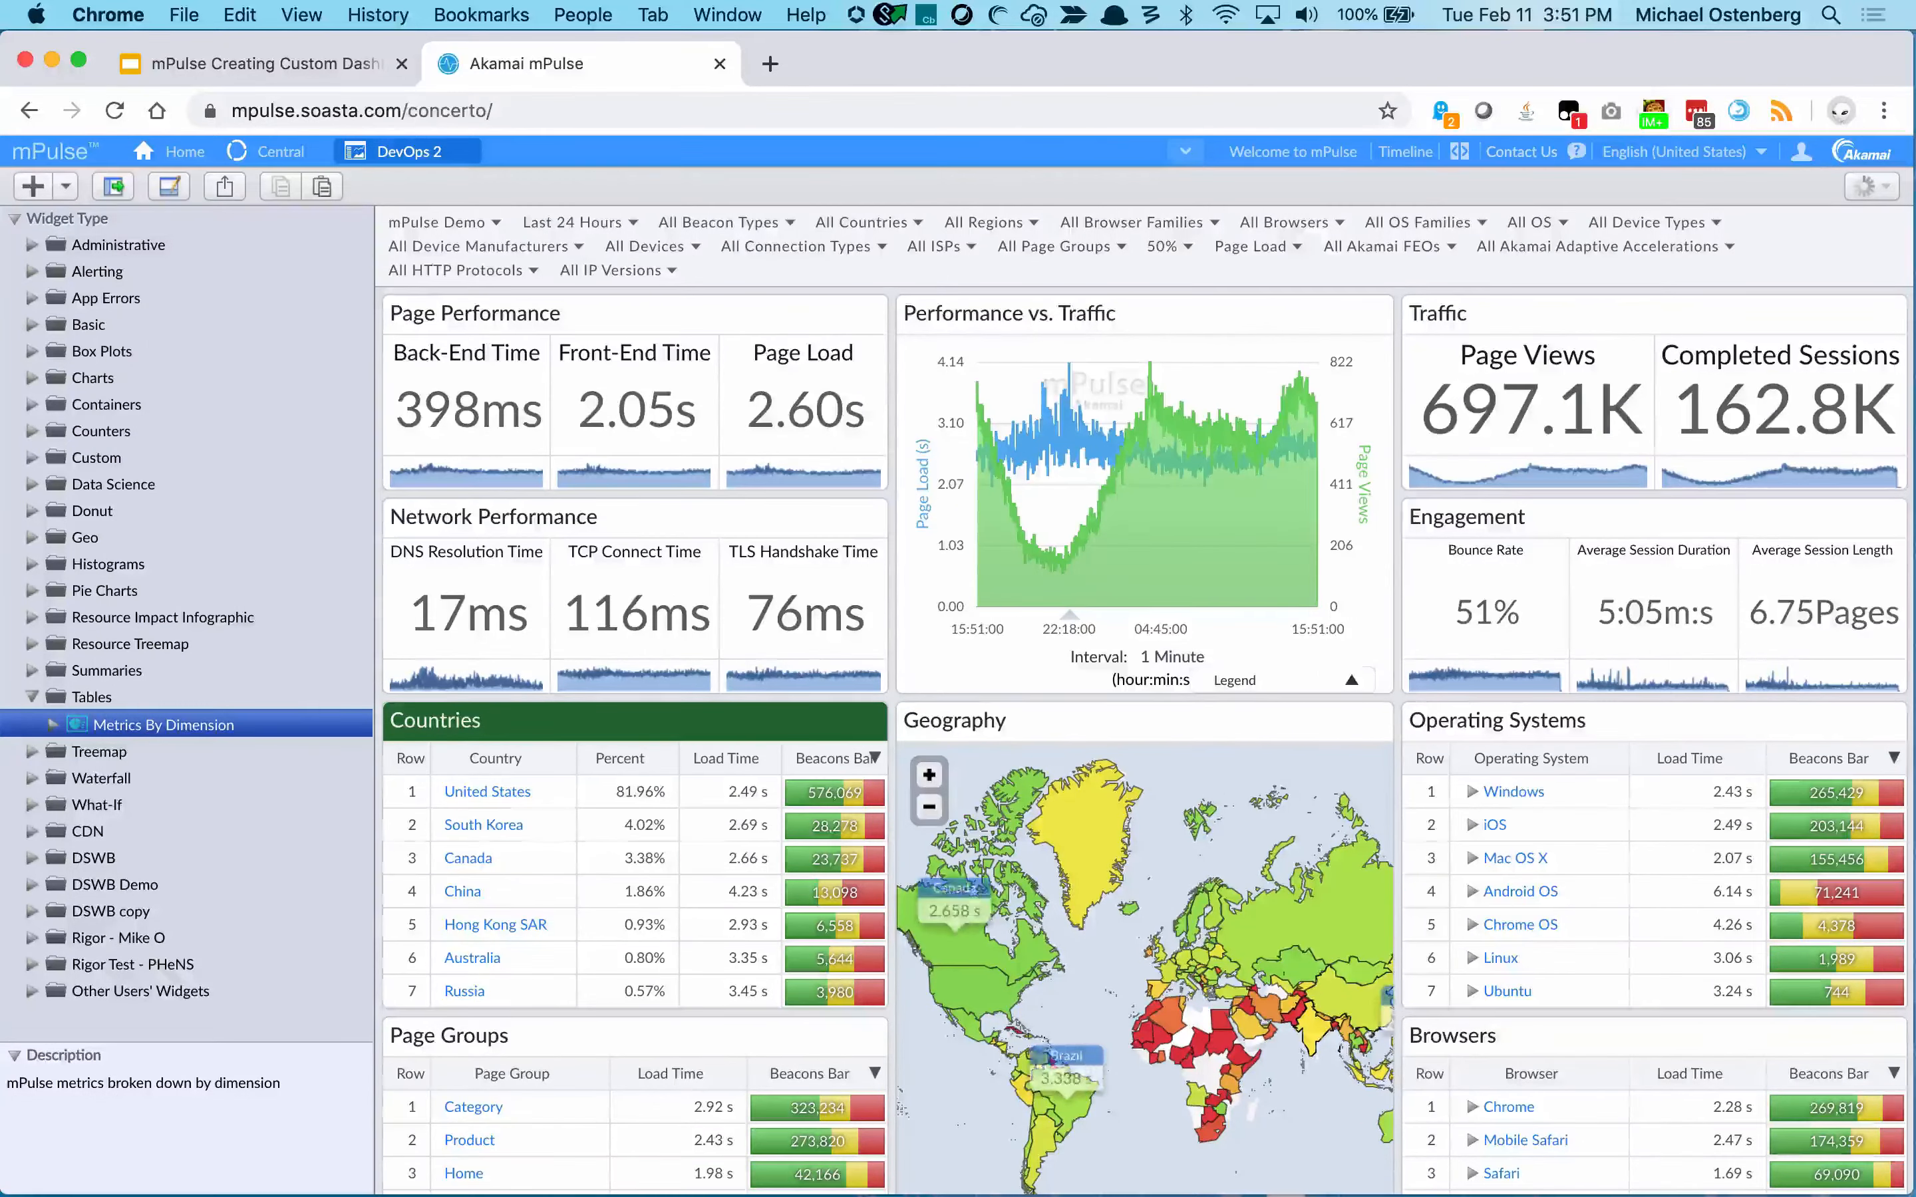
click(52, 724)
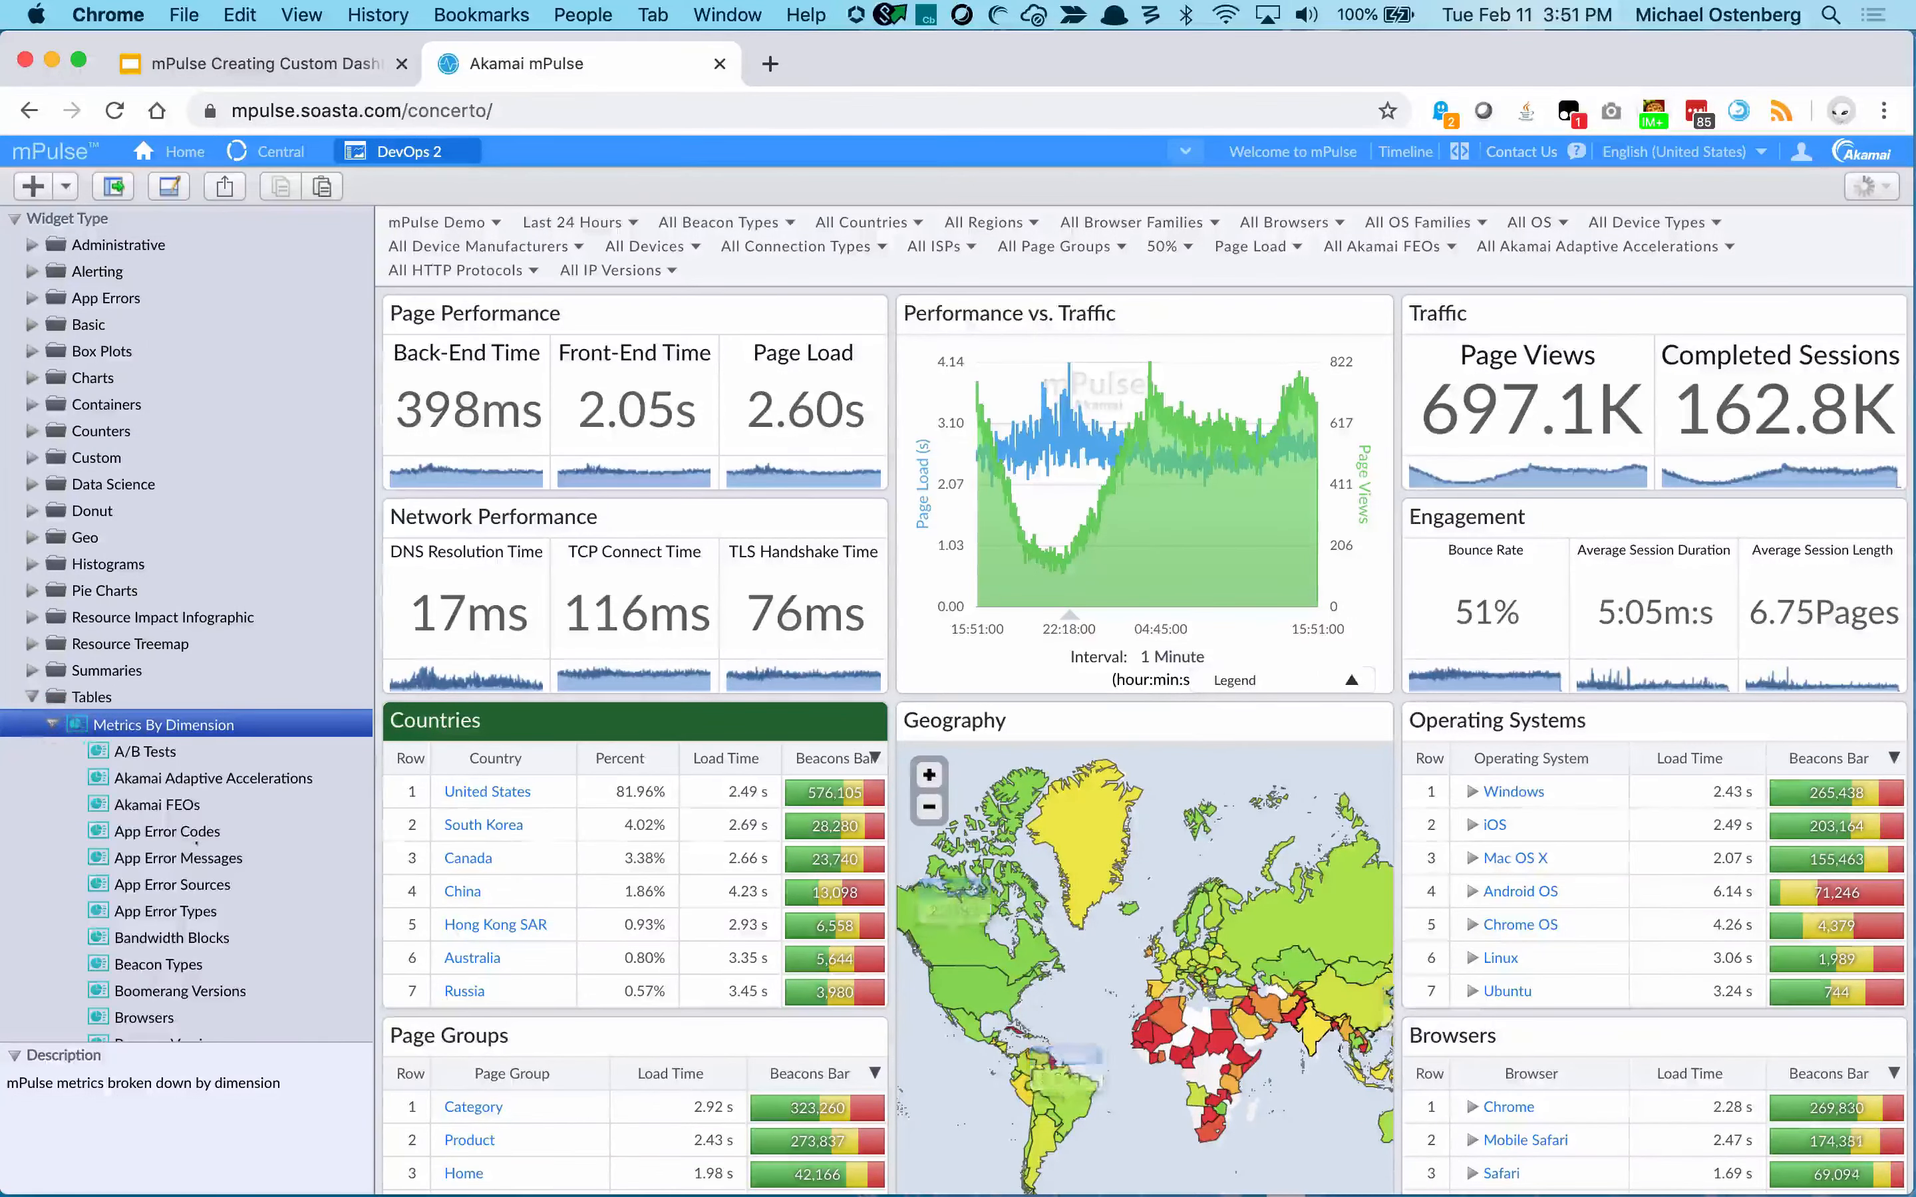
scroll(196, 844, down, 3)
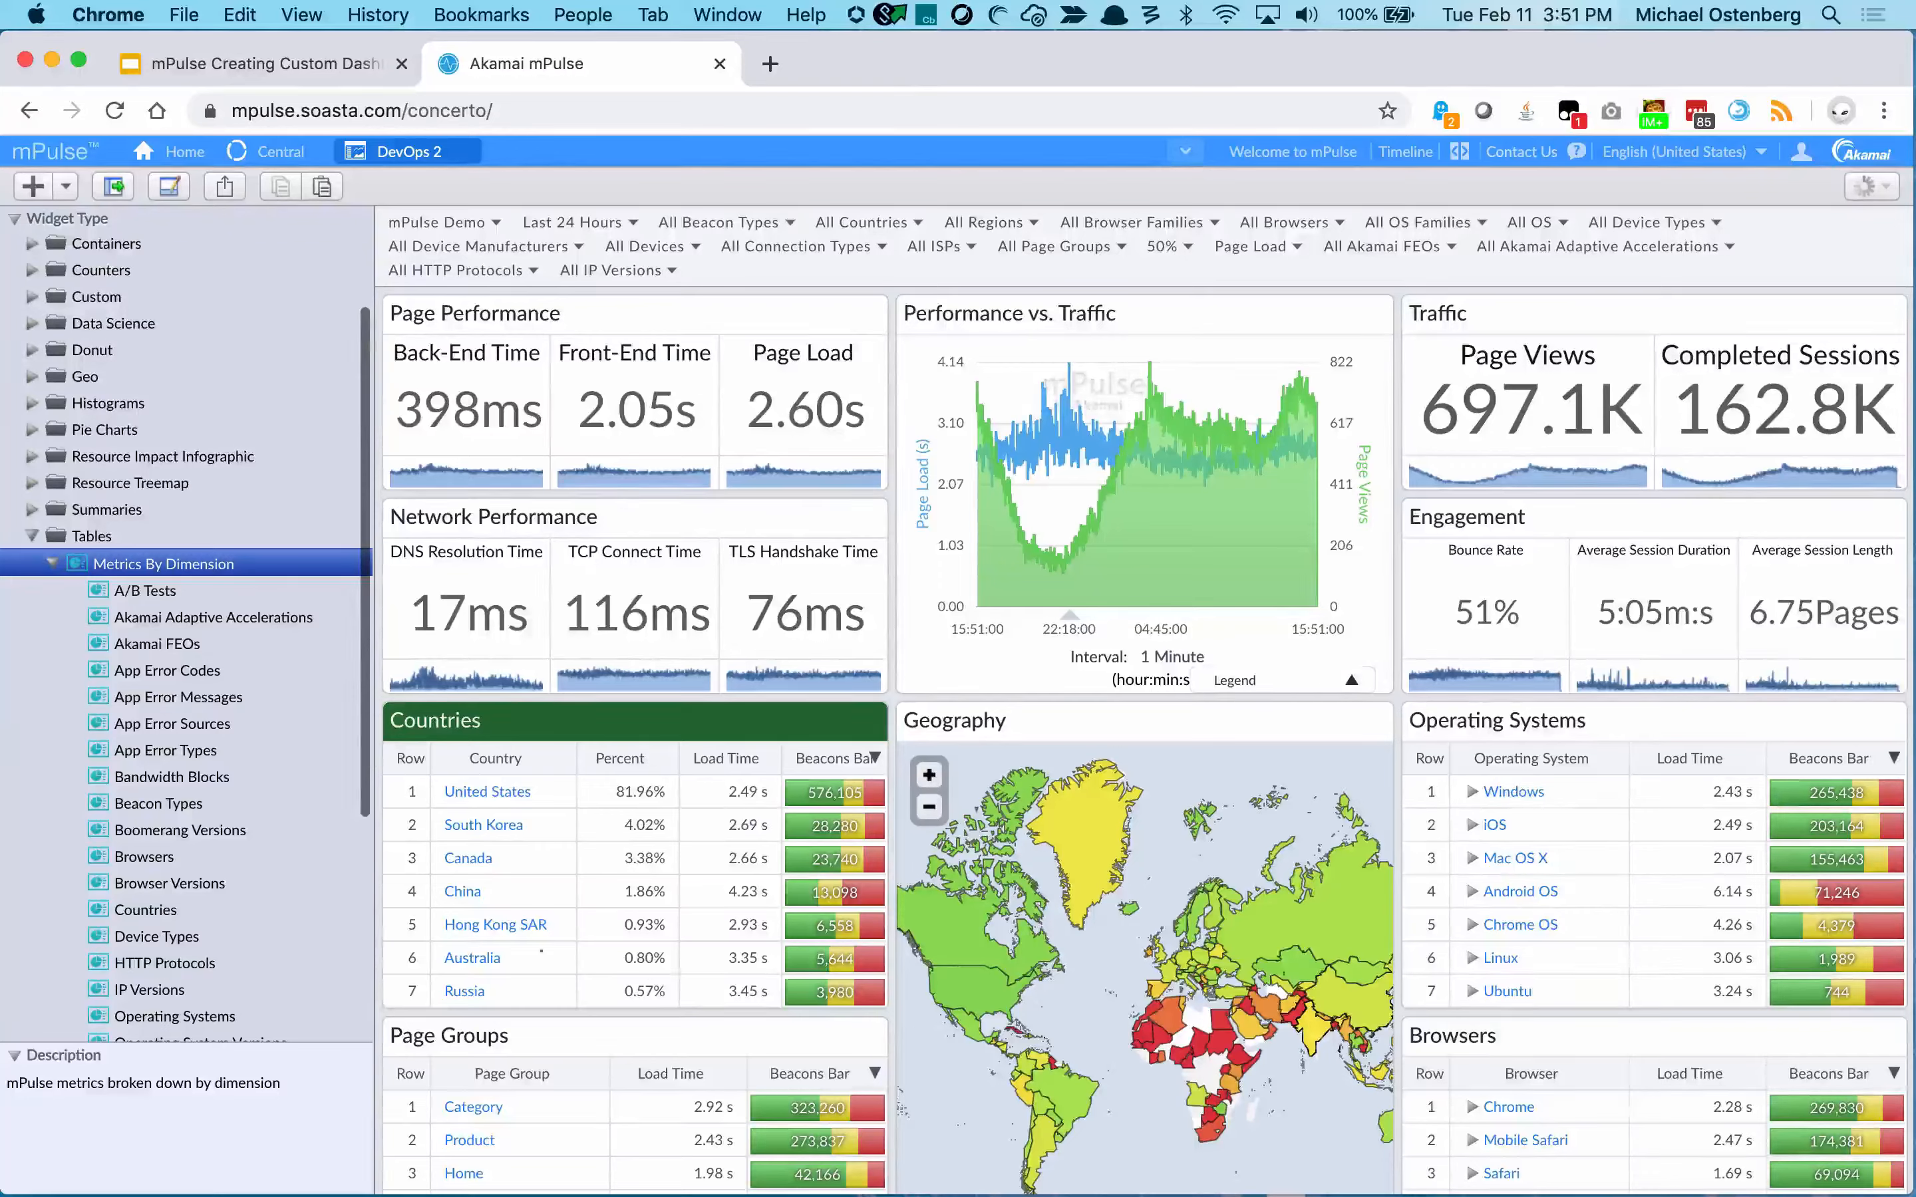
drag(143, 936, 114, 895)
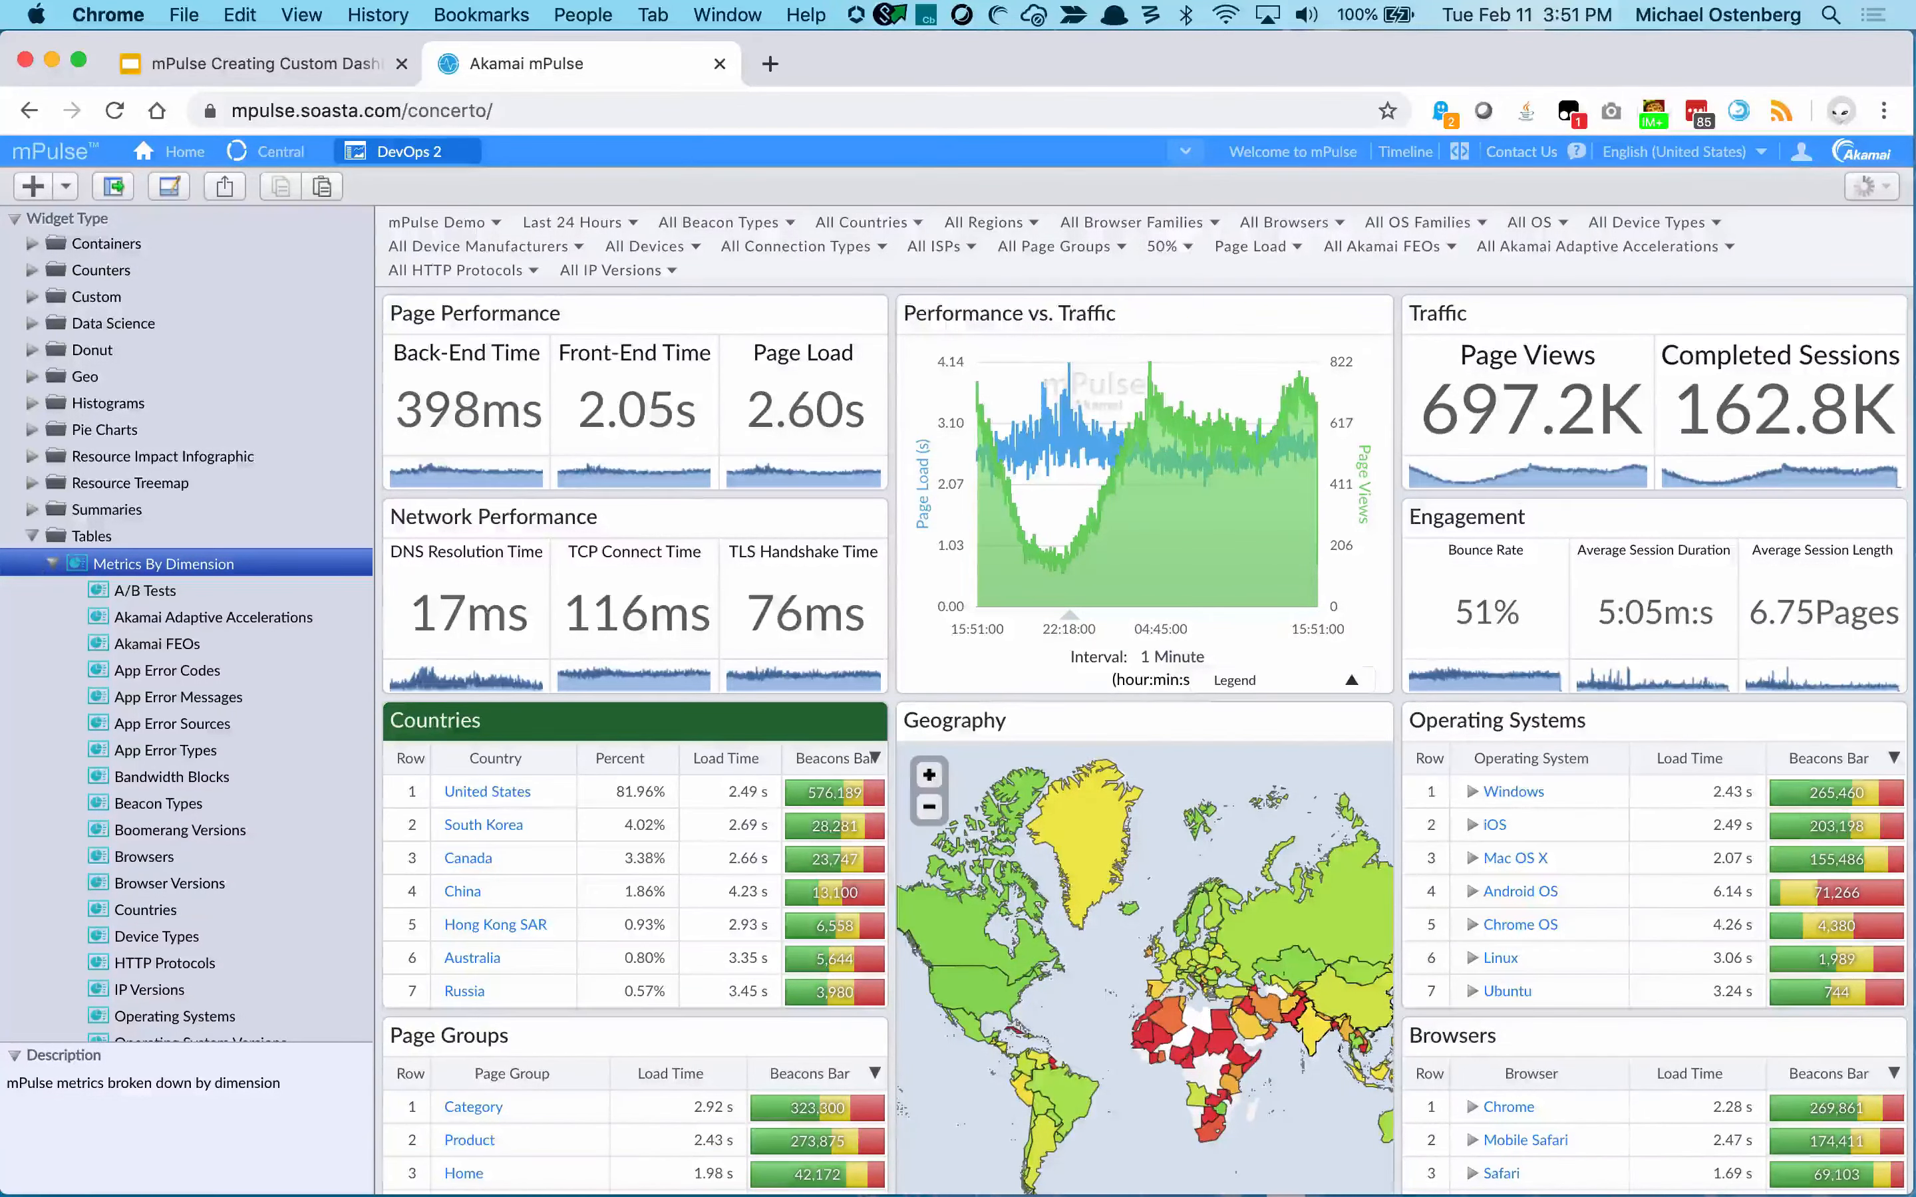
click(32, 536)
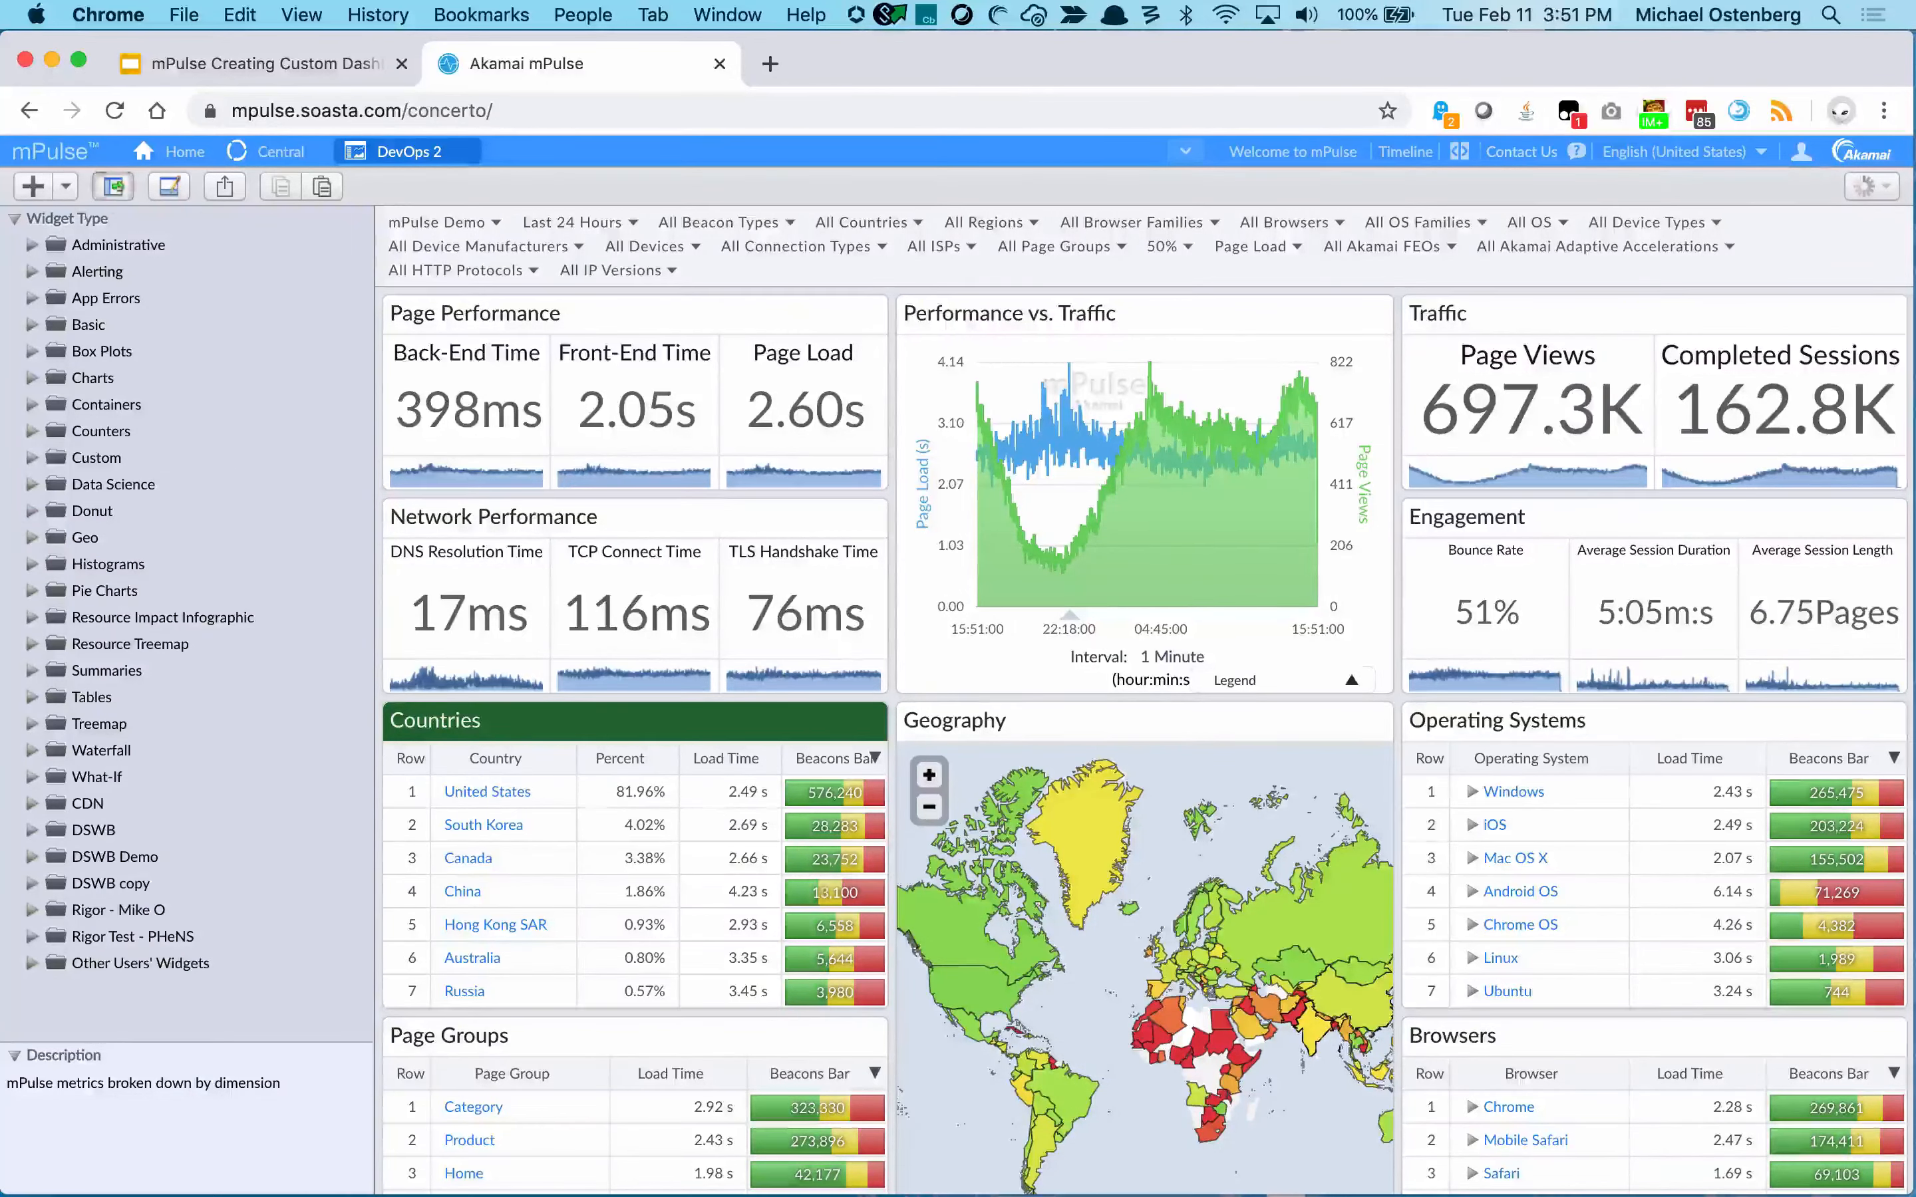
click(113, 187)
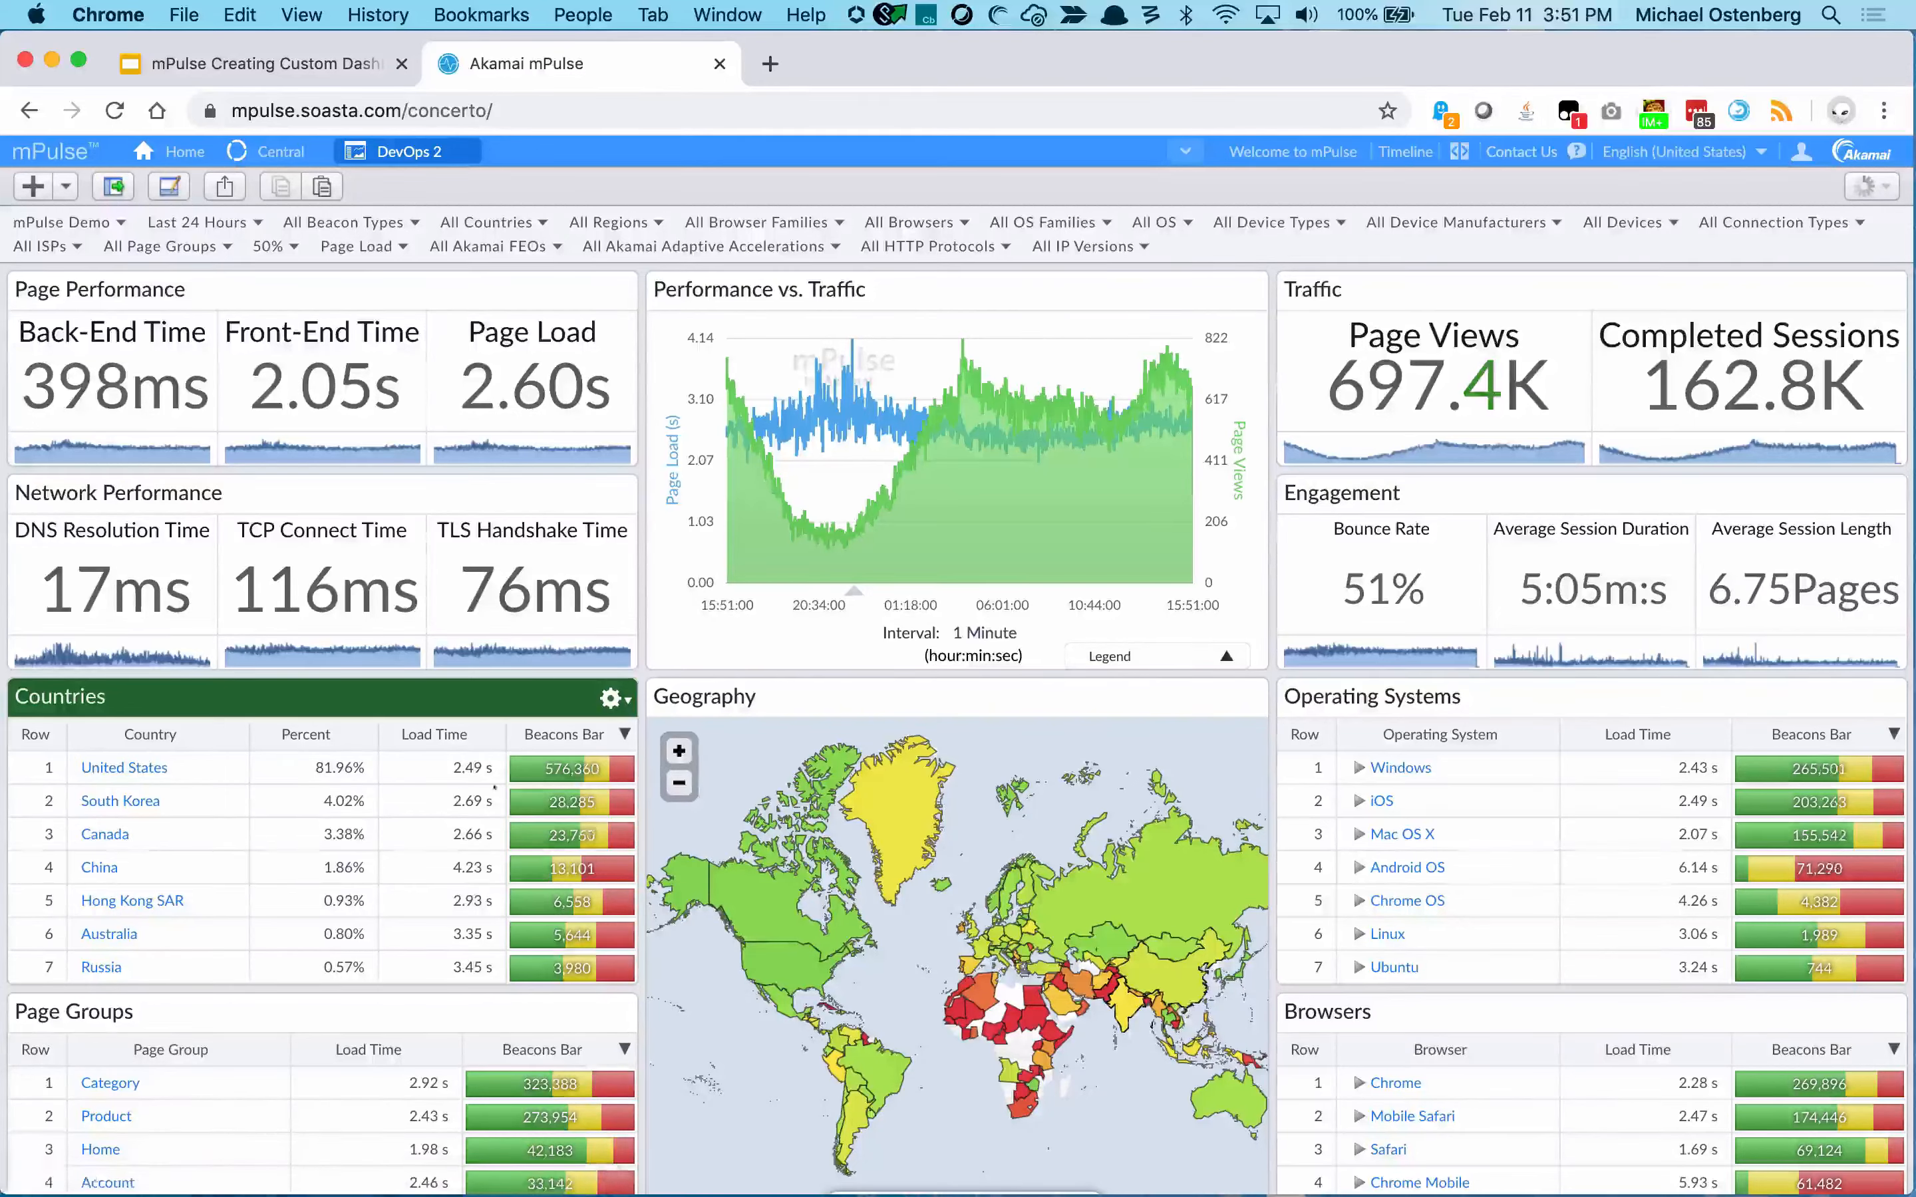
Duplicate the Countries widget and move the copy beneath the Geography map.
click(612, 698)
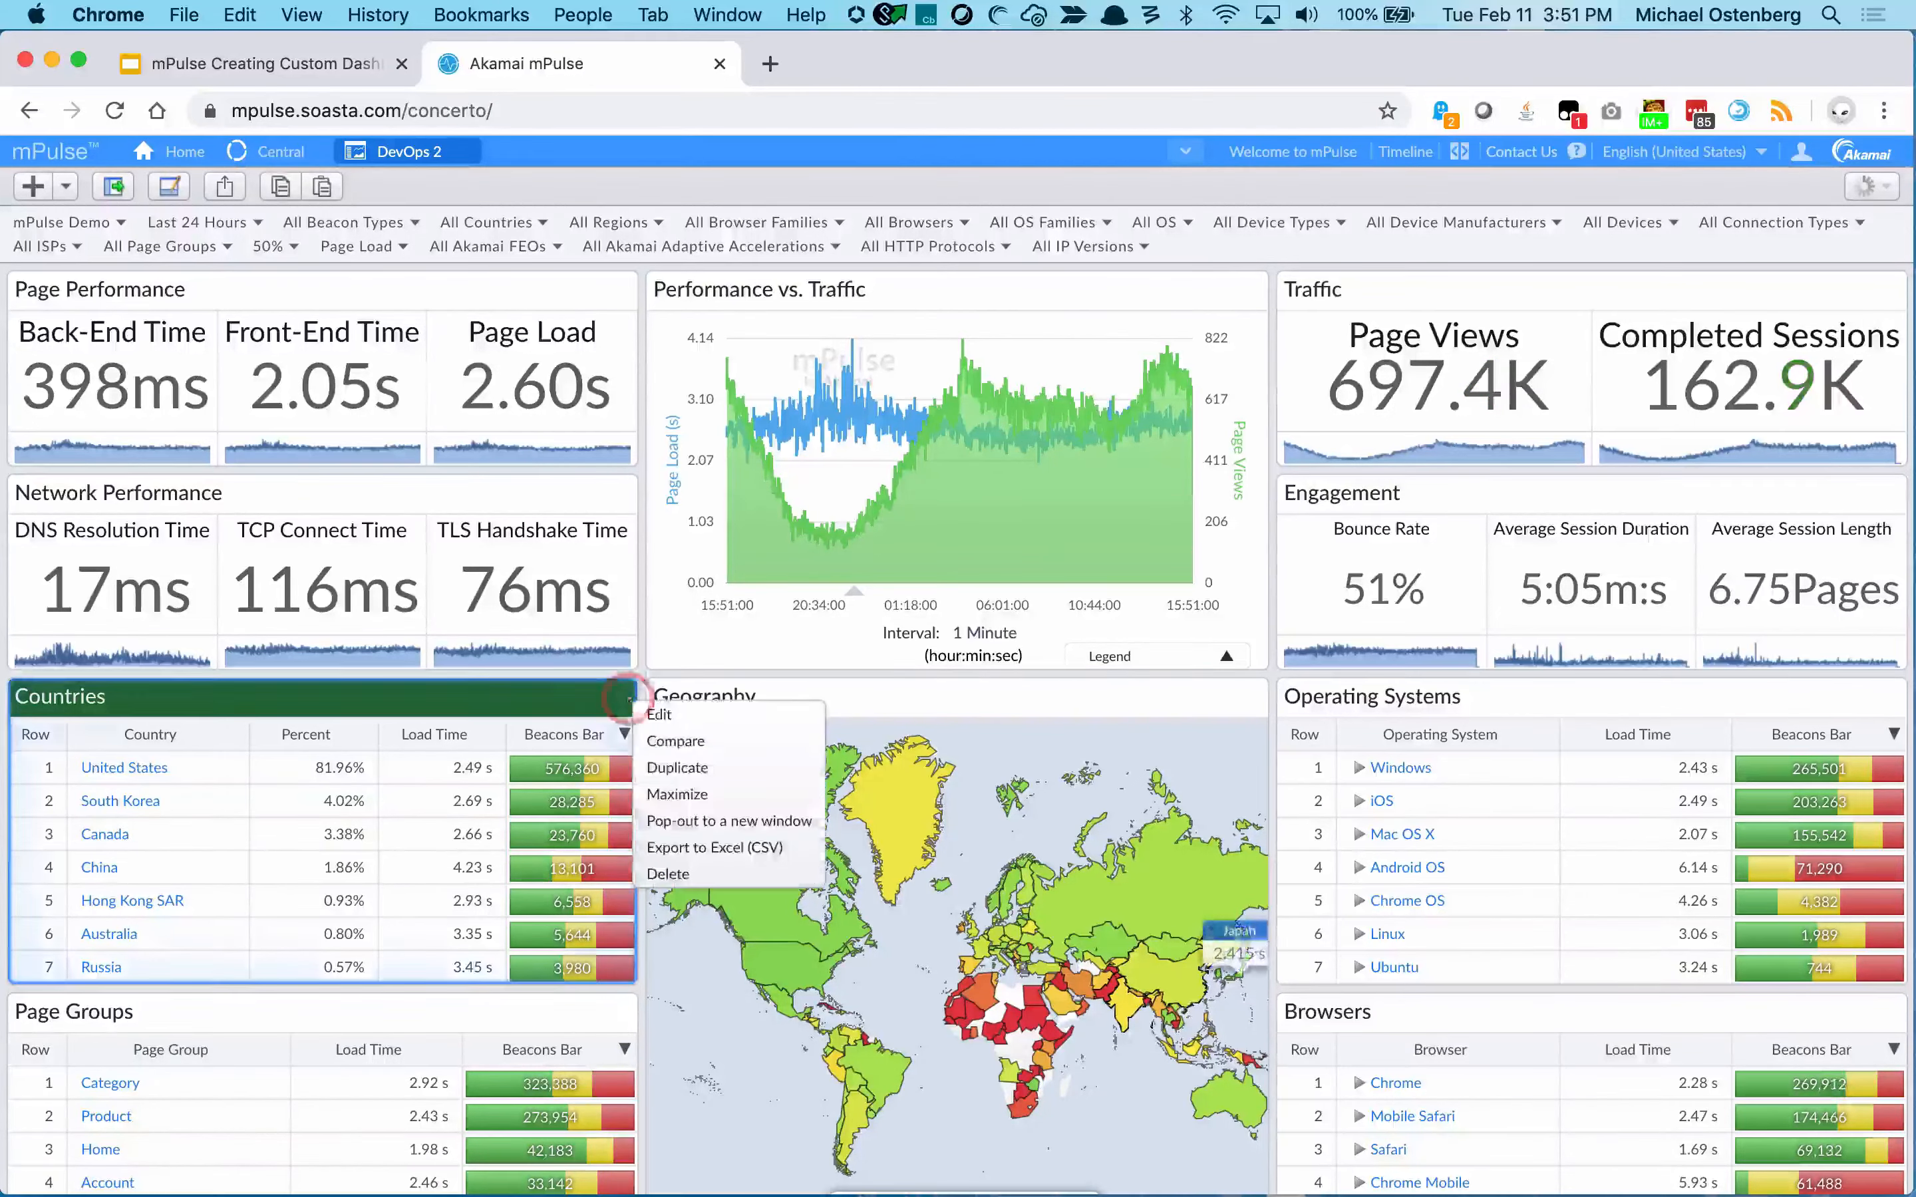
click(665, 761)
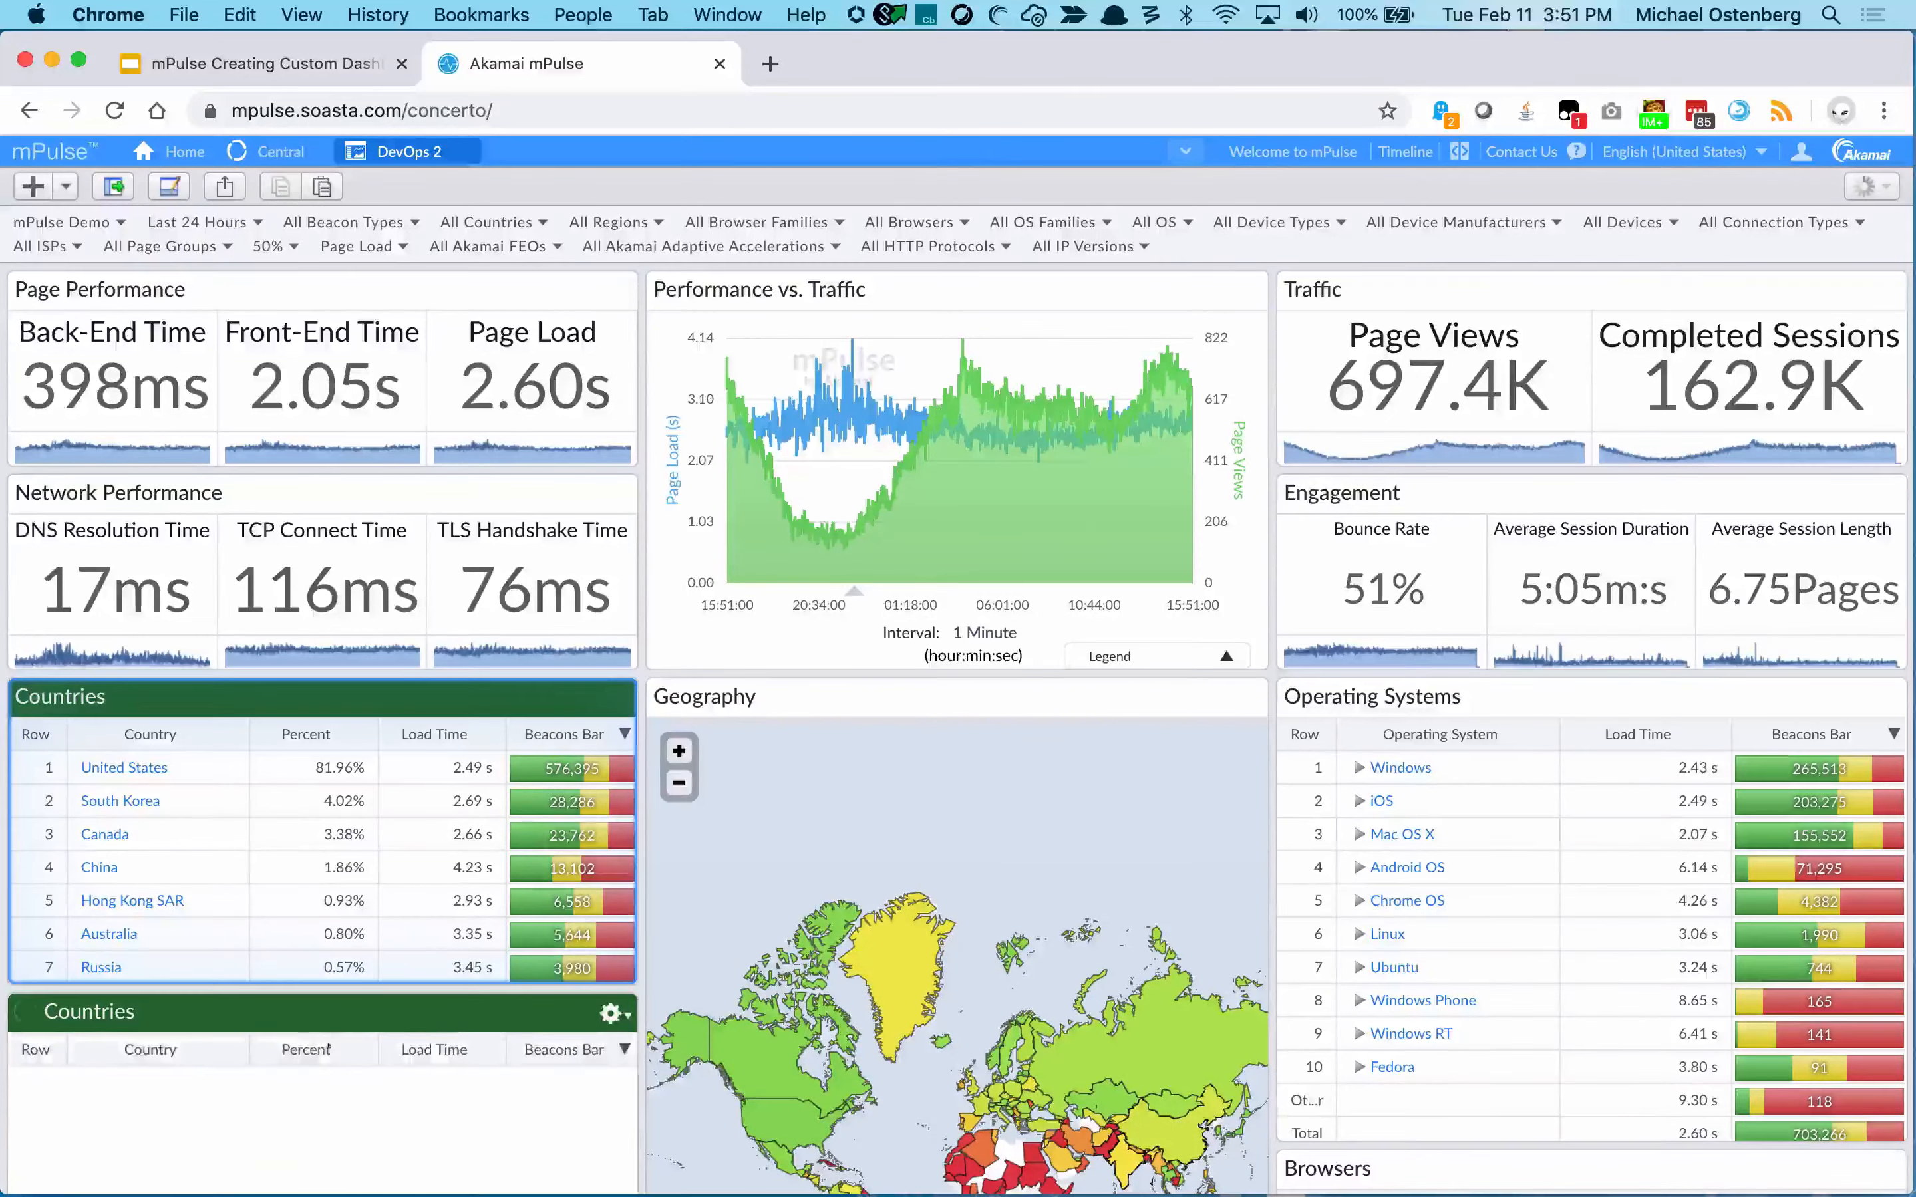
drag(234, 1003, 942, 1161)
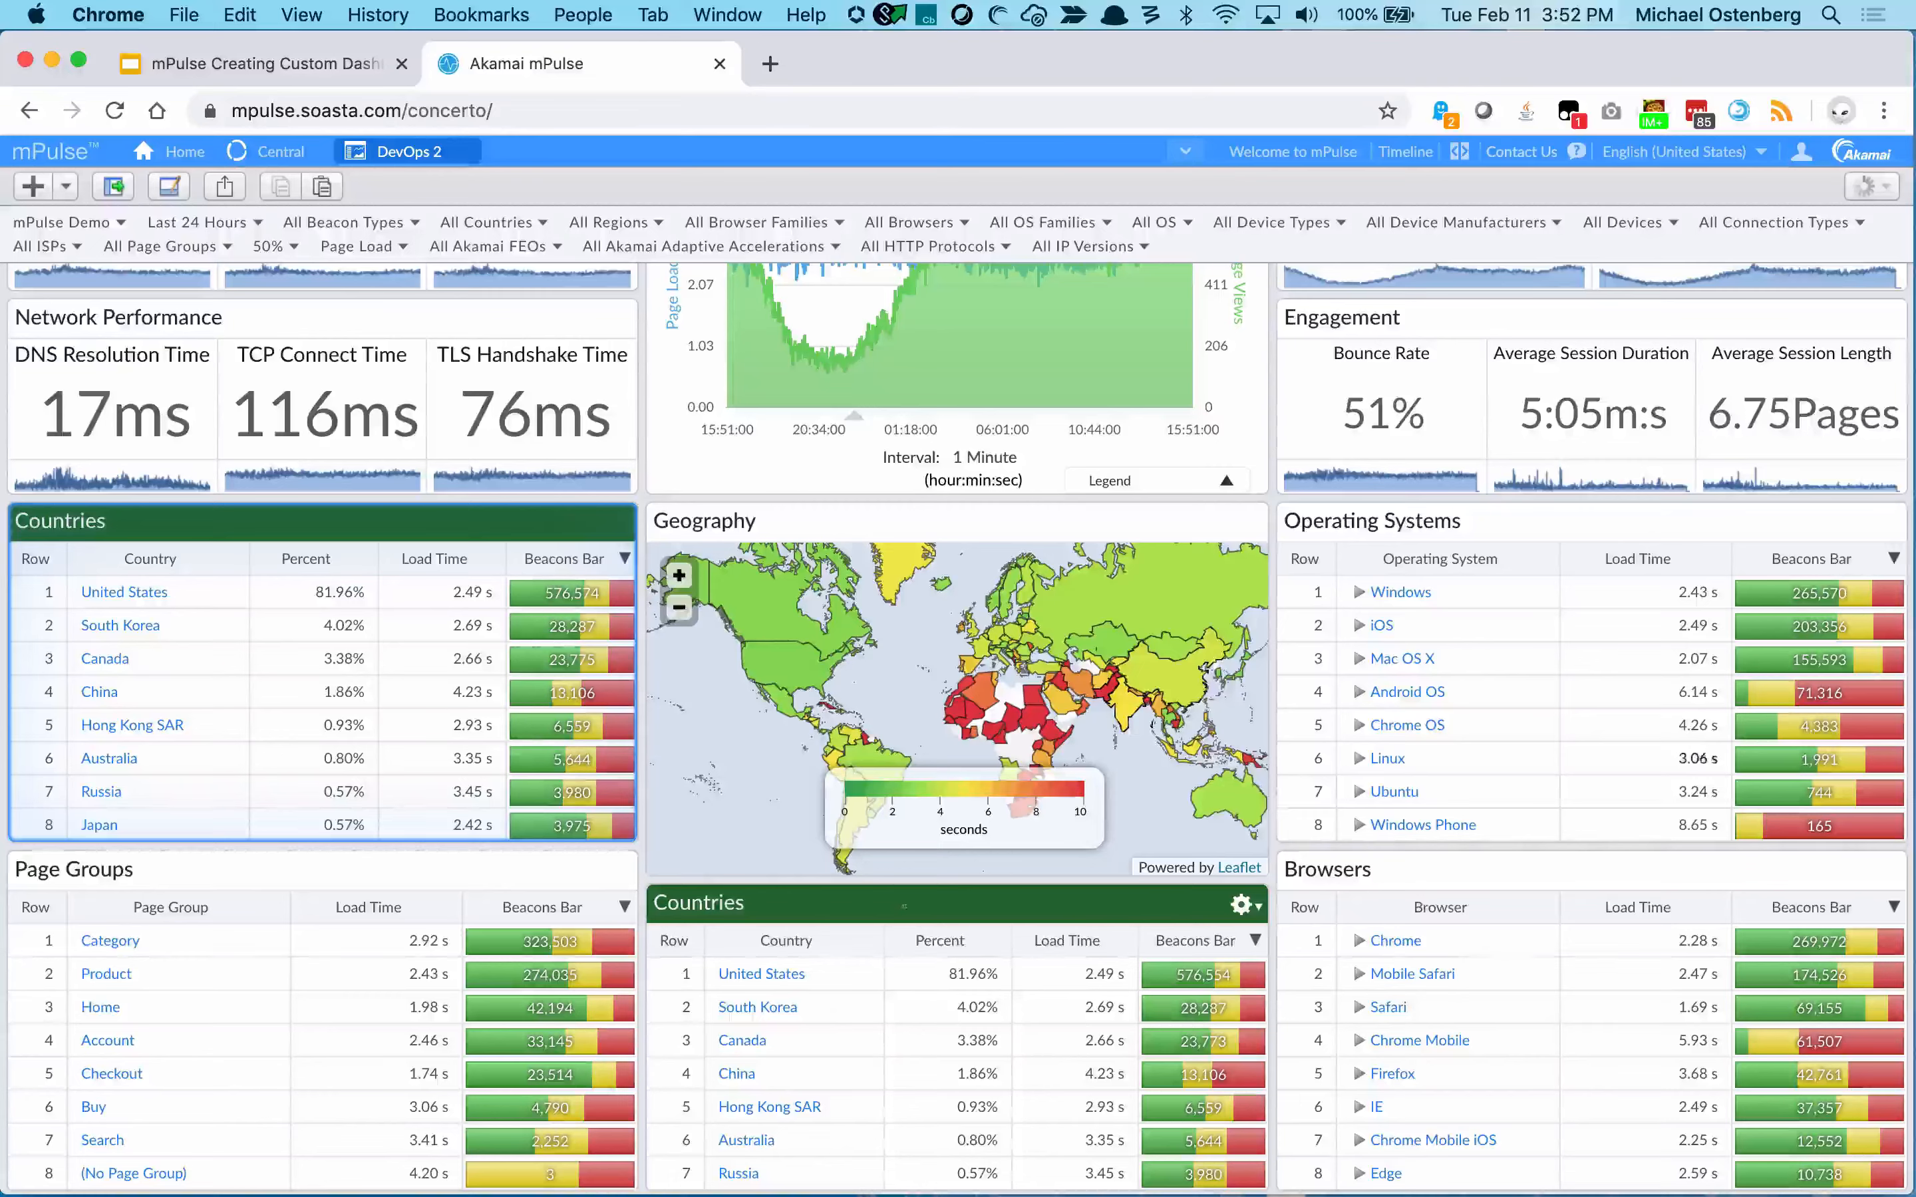
Change the duplicated Countries table's Metrics By Dimension setting from Country to Device Type and save the change.
double_click(905, 906)
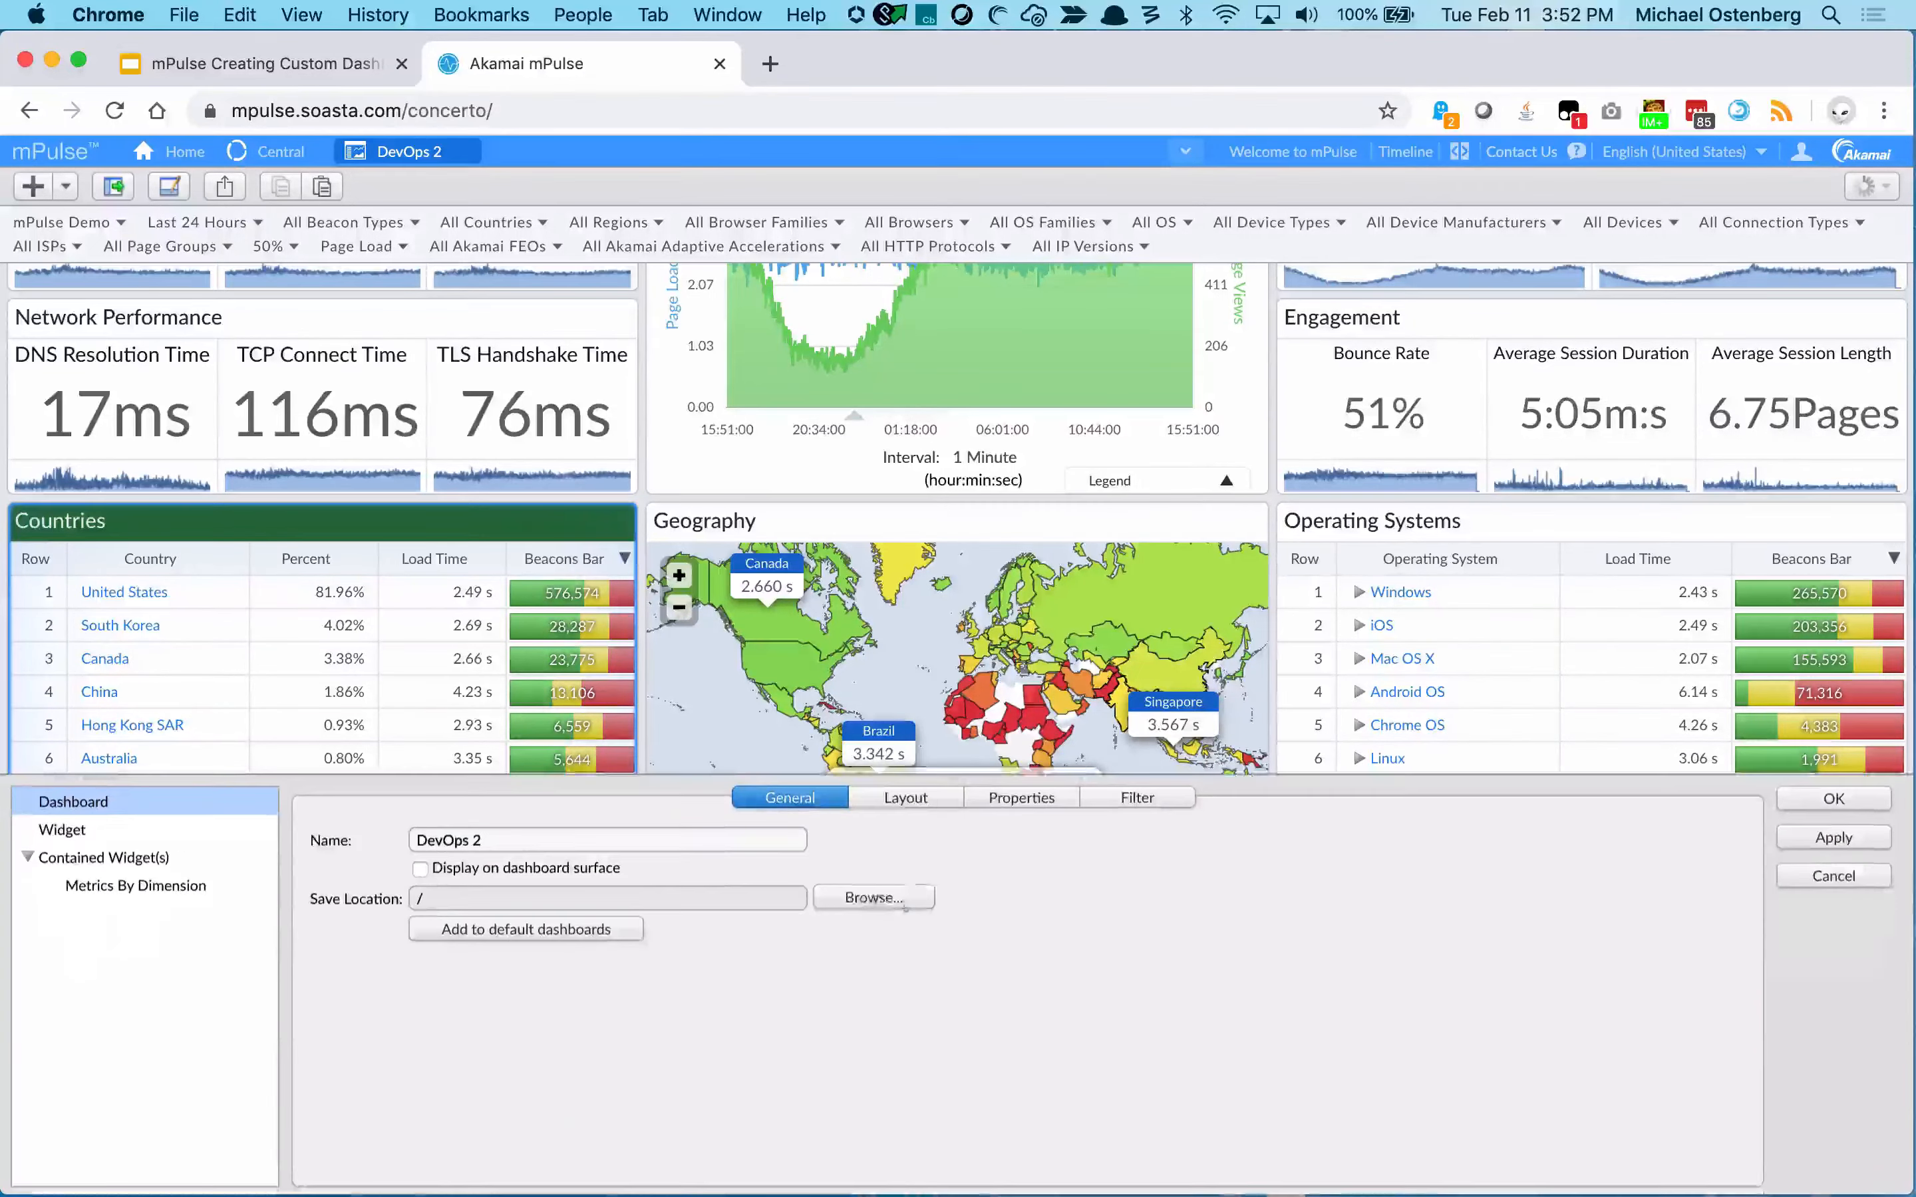
click(150, 828)
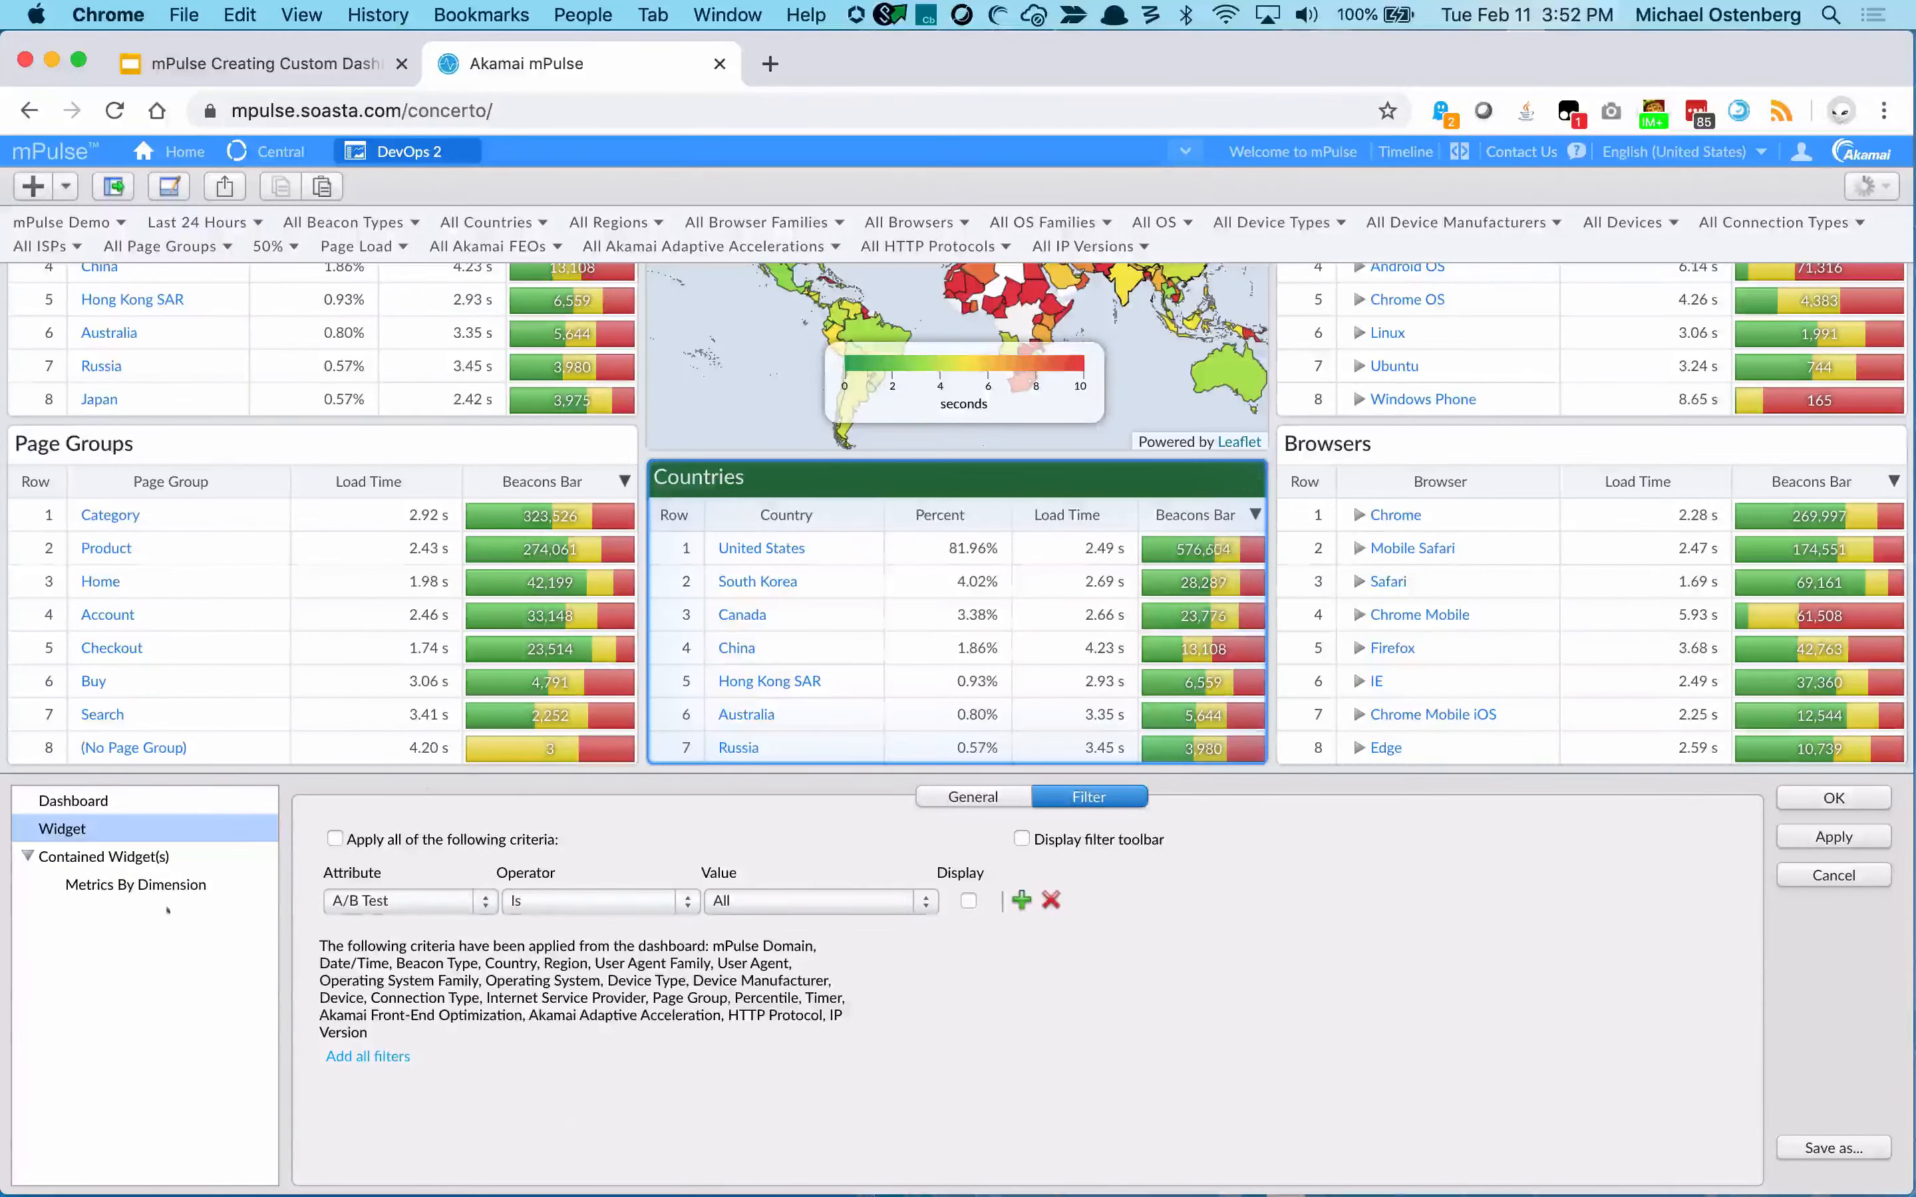
click(122, 885)
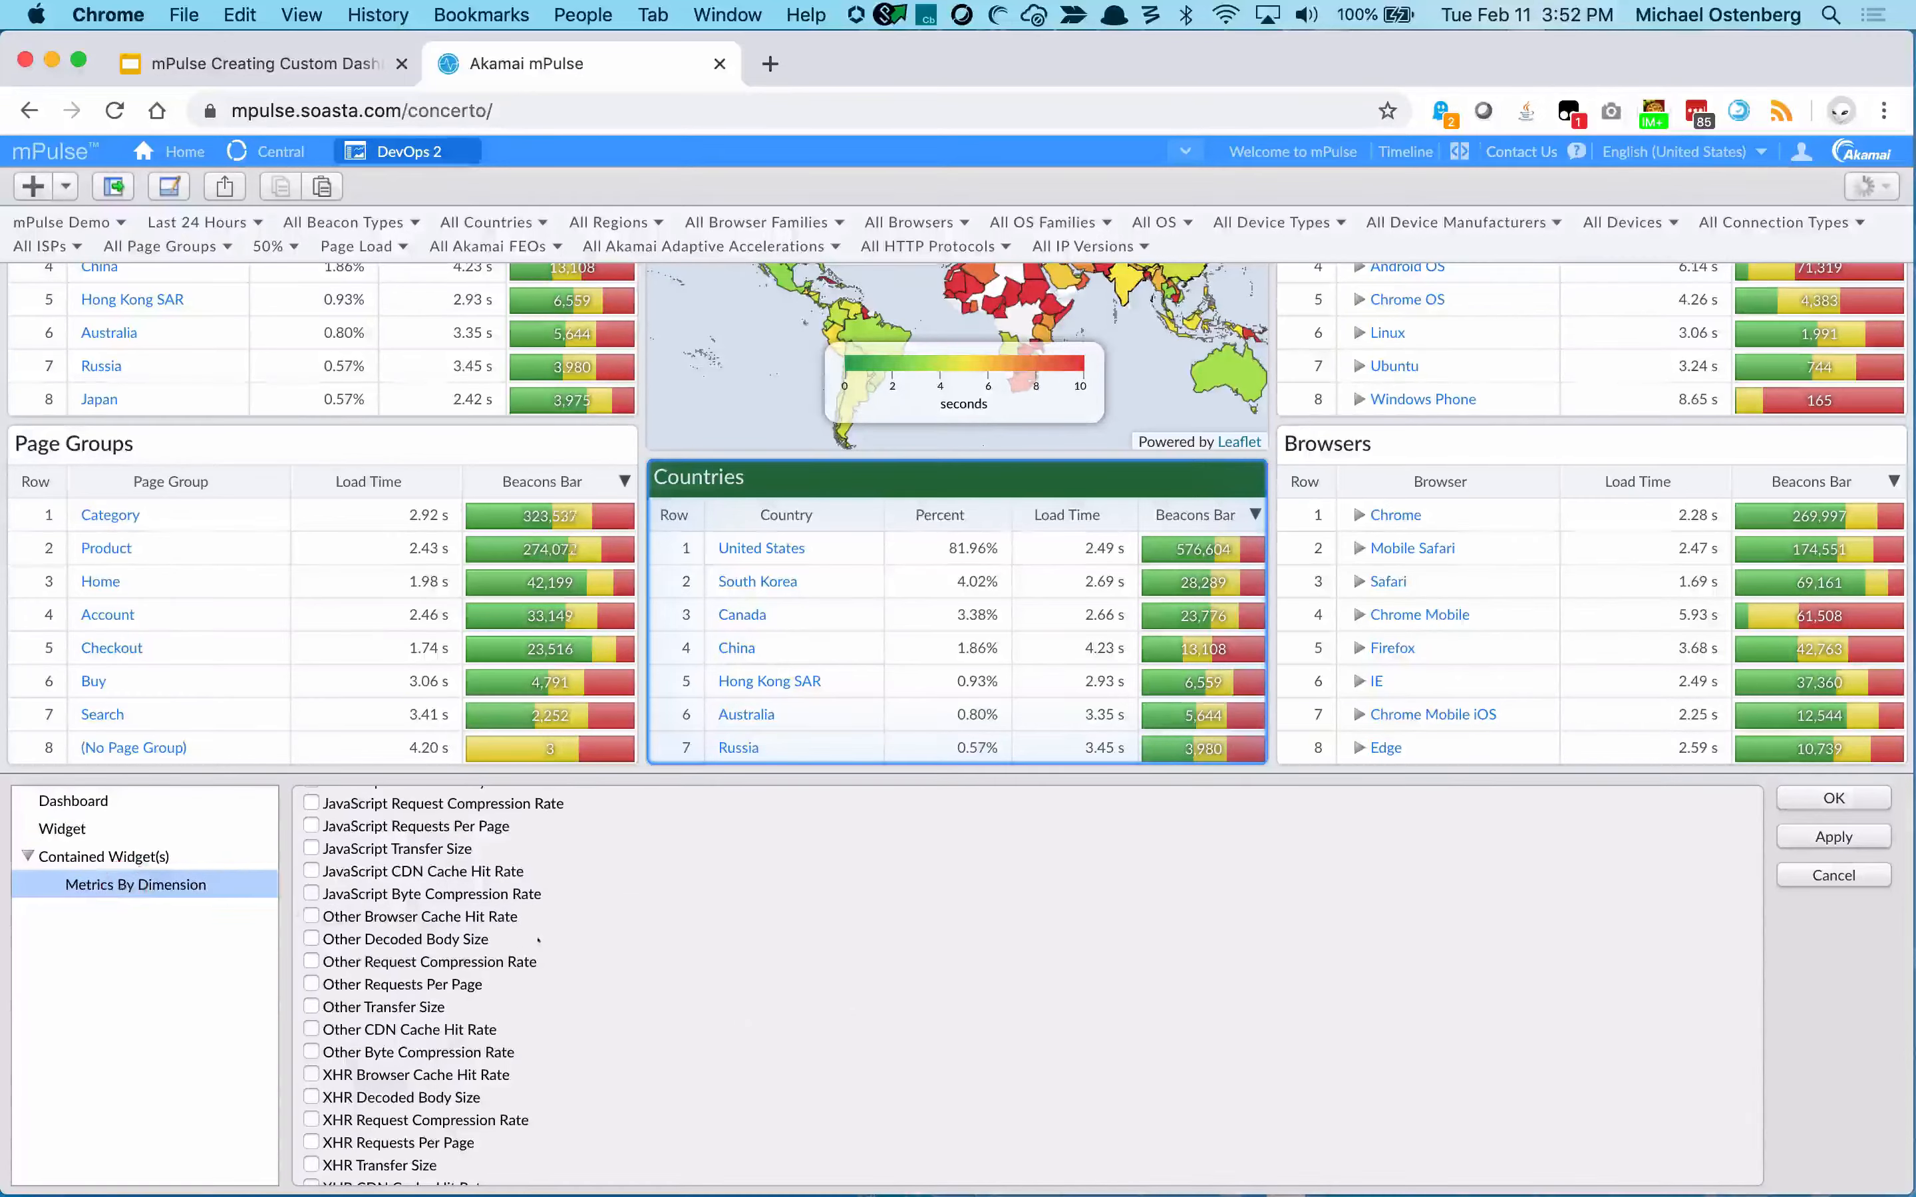
scroll(538, 940, up, 8)
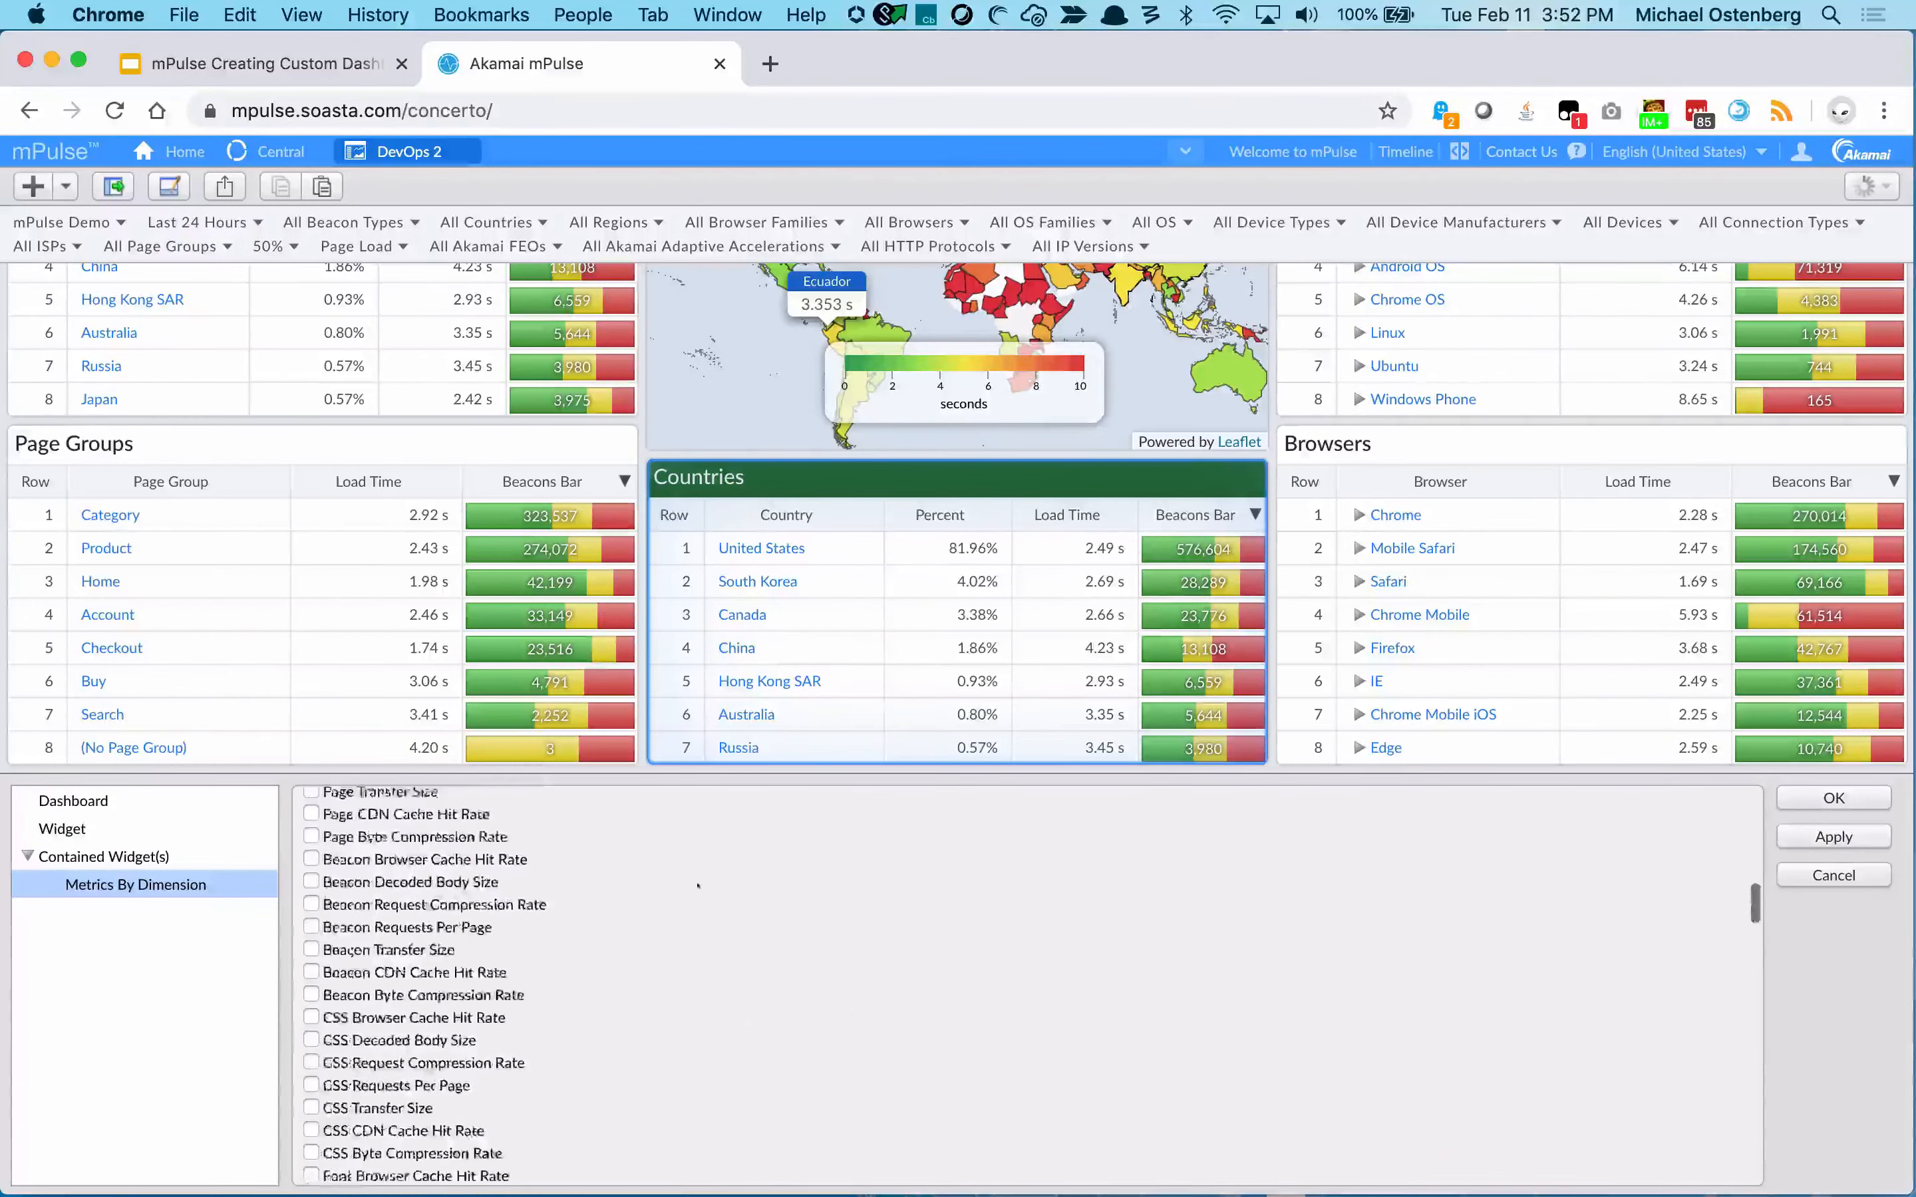
scroll(697, 886, up, 5)
click(521, 966)
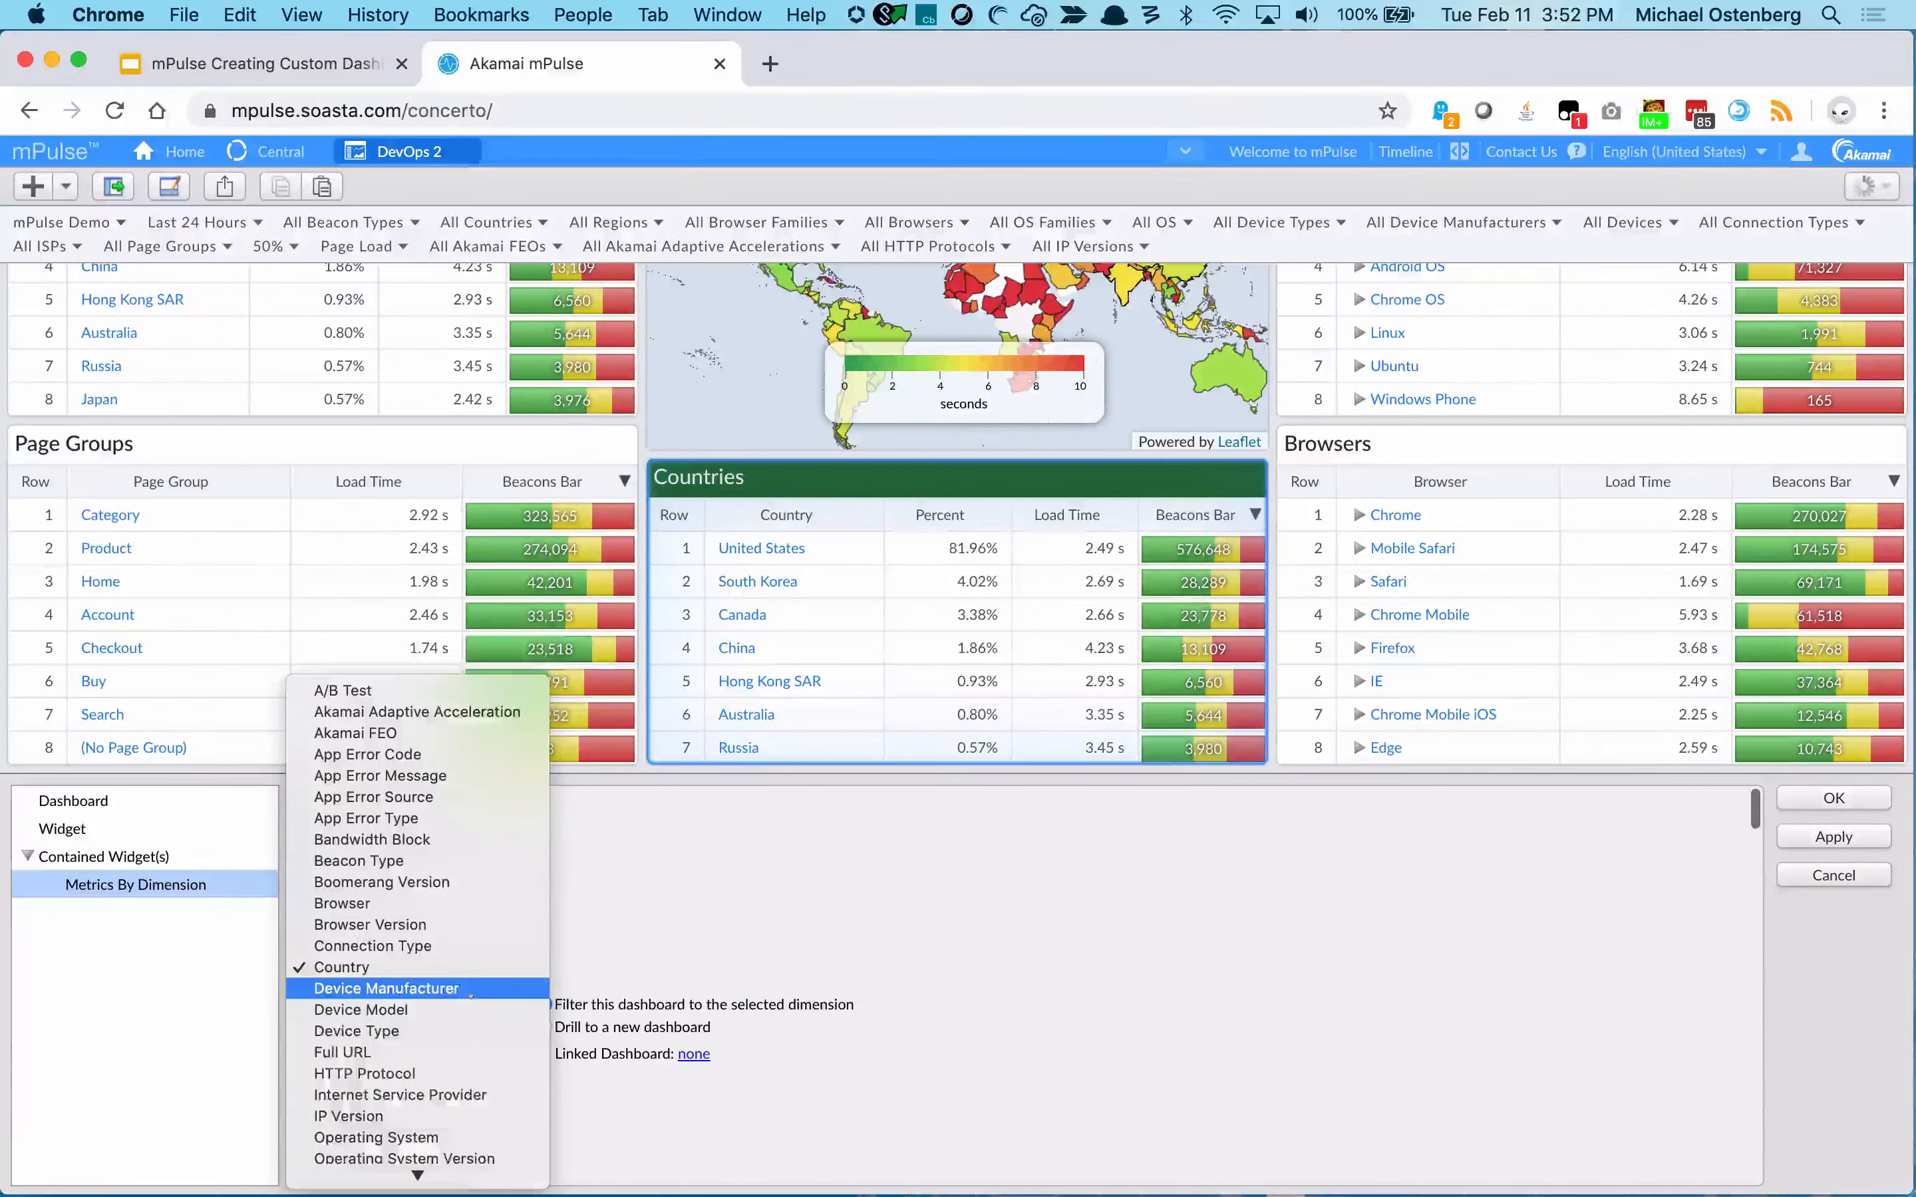
click(394, 985)
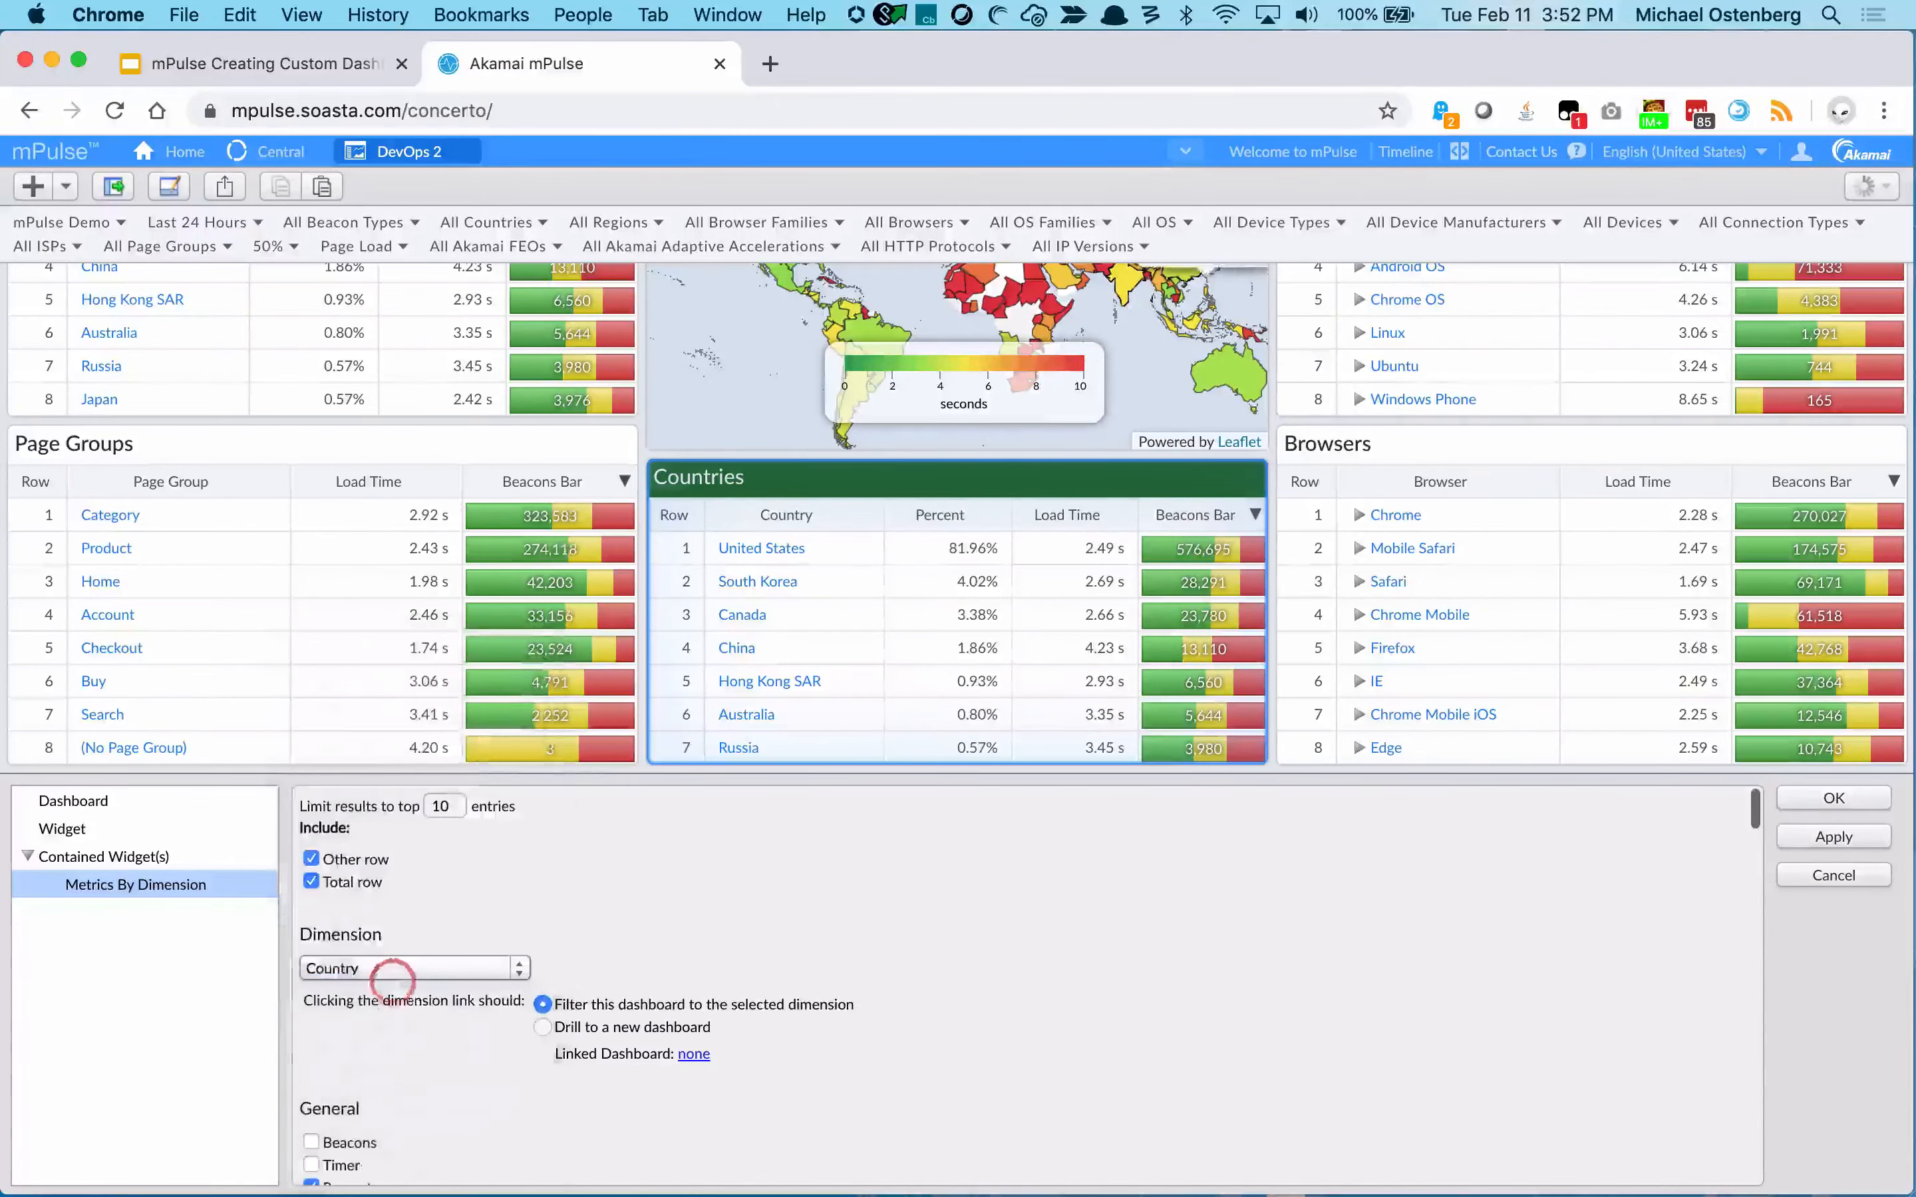
click(1834, 798)
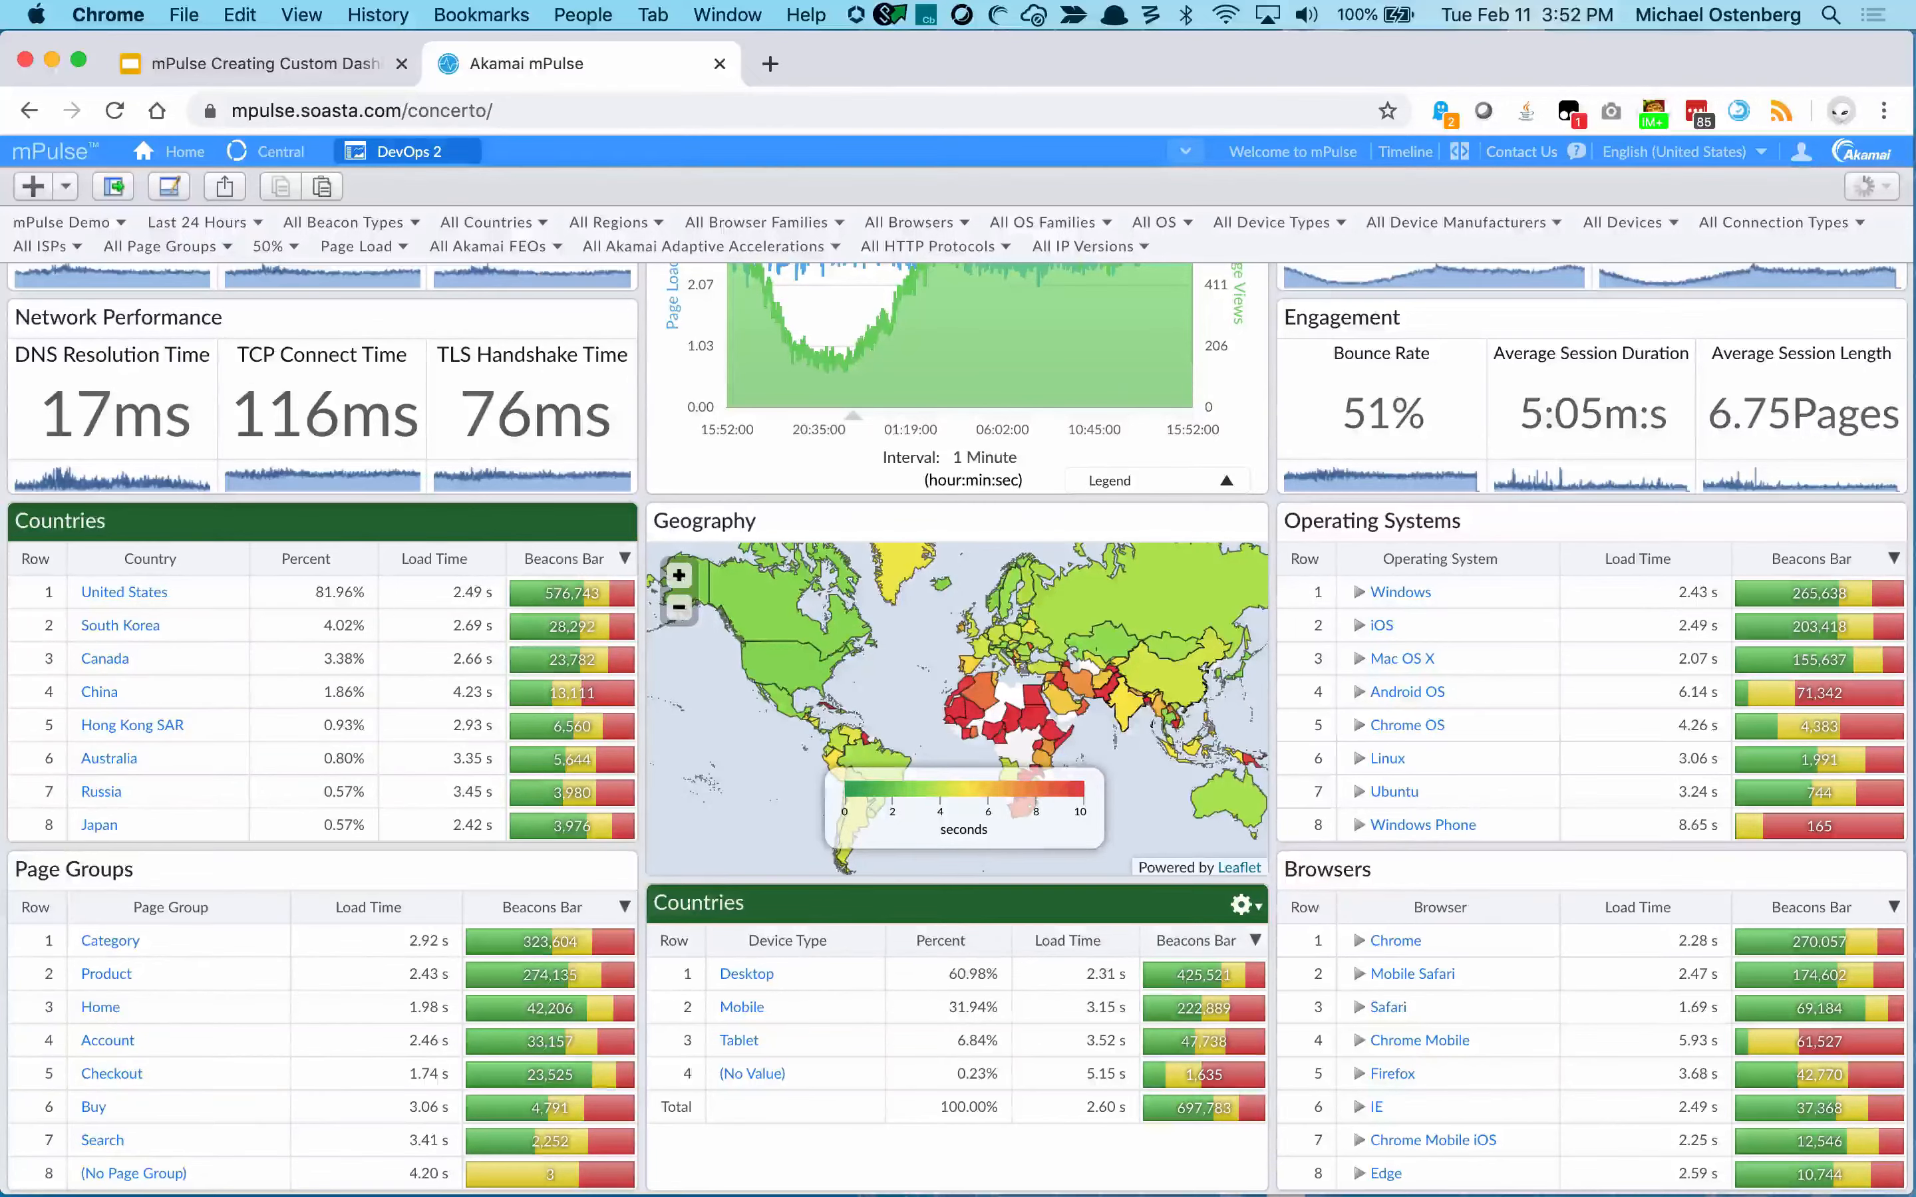
Retitle the duplicated widget beneath the Geography map as "Device Type" and save the change.
double_click(884, 901)
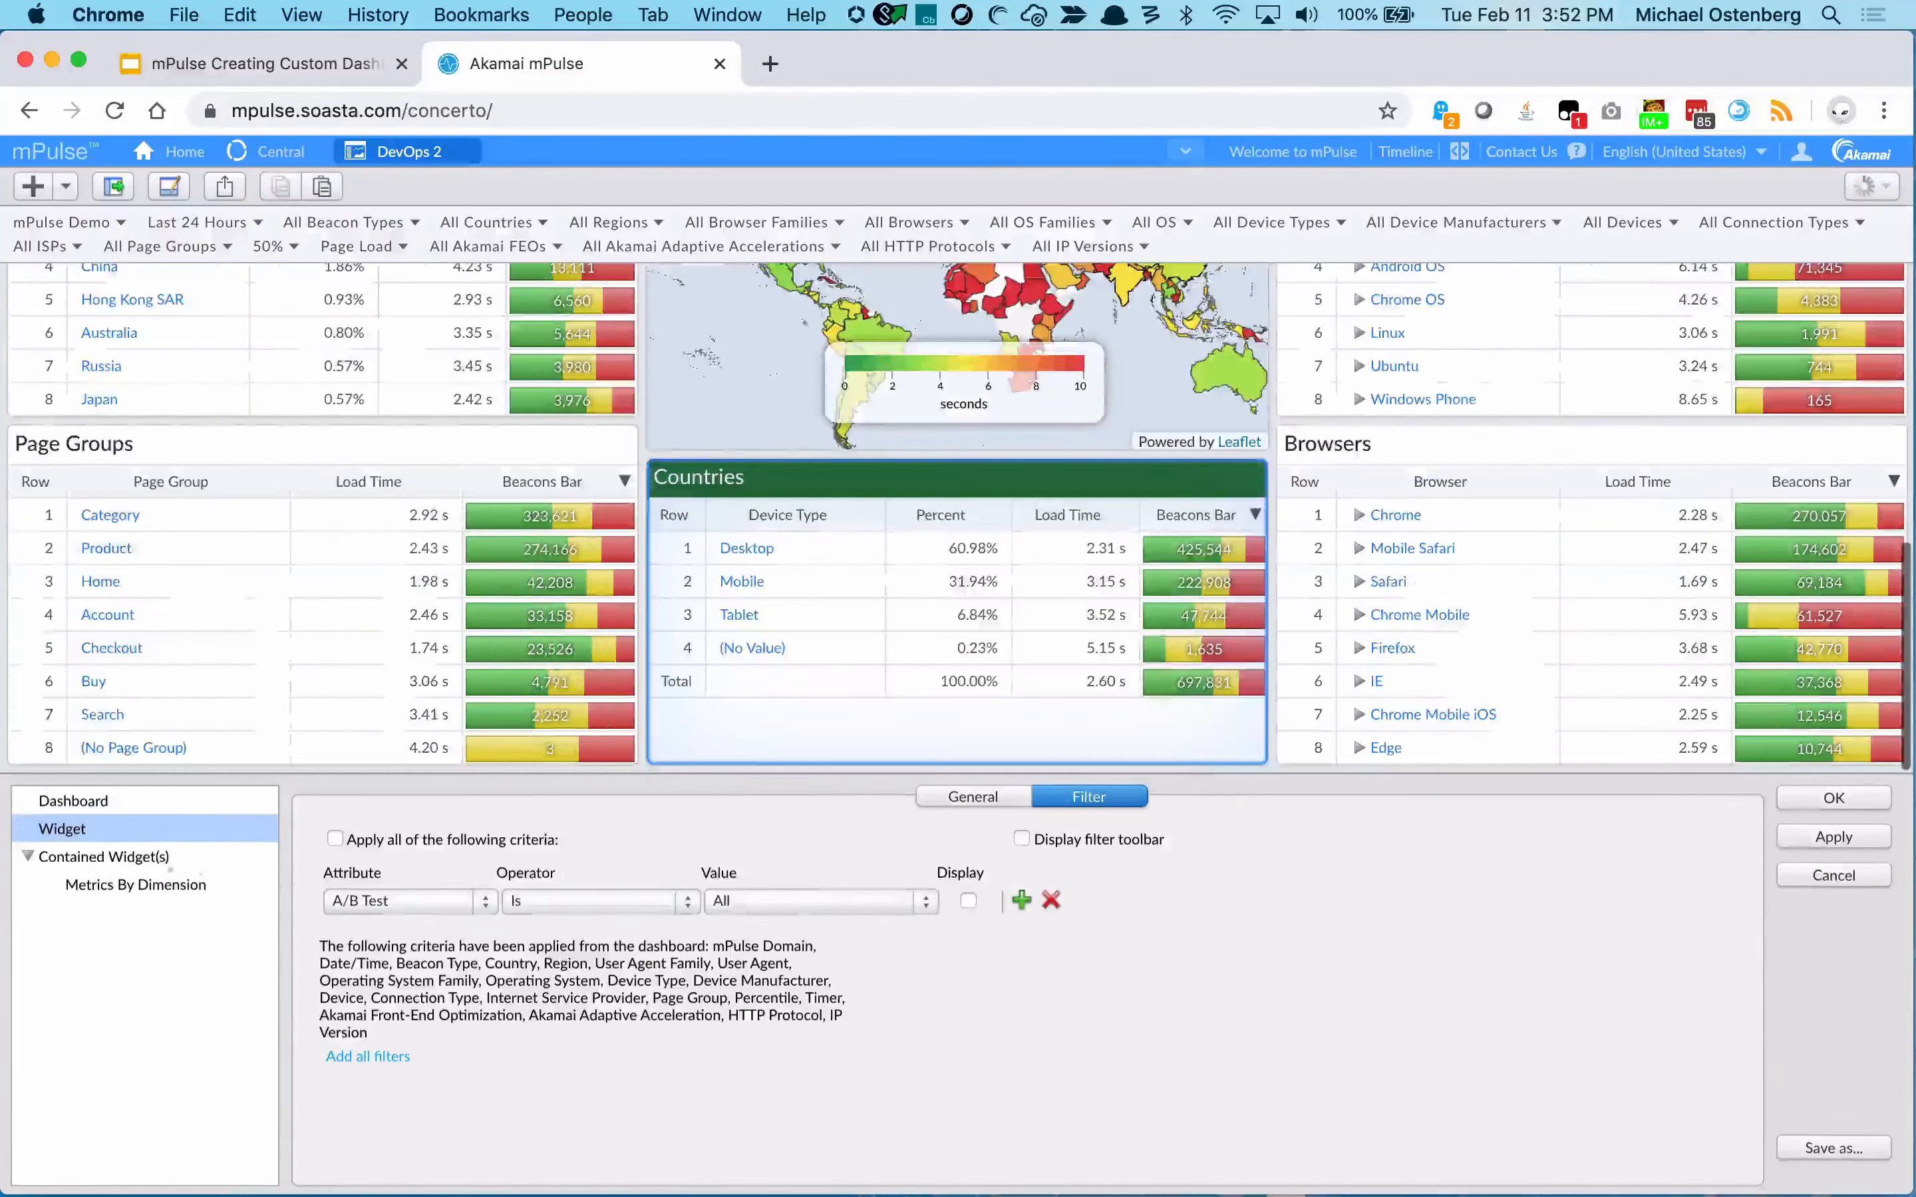
click(974, 797)
double_click(501, 882)
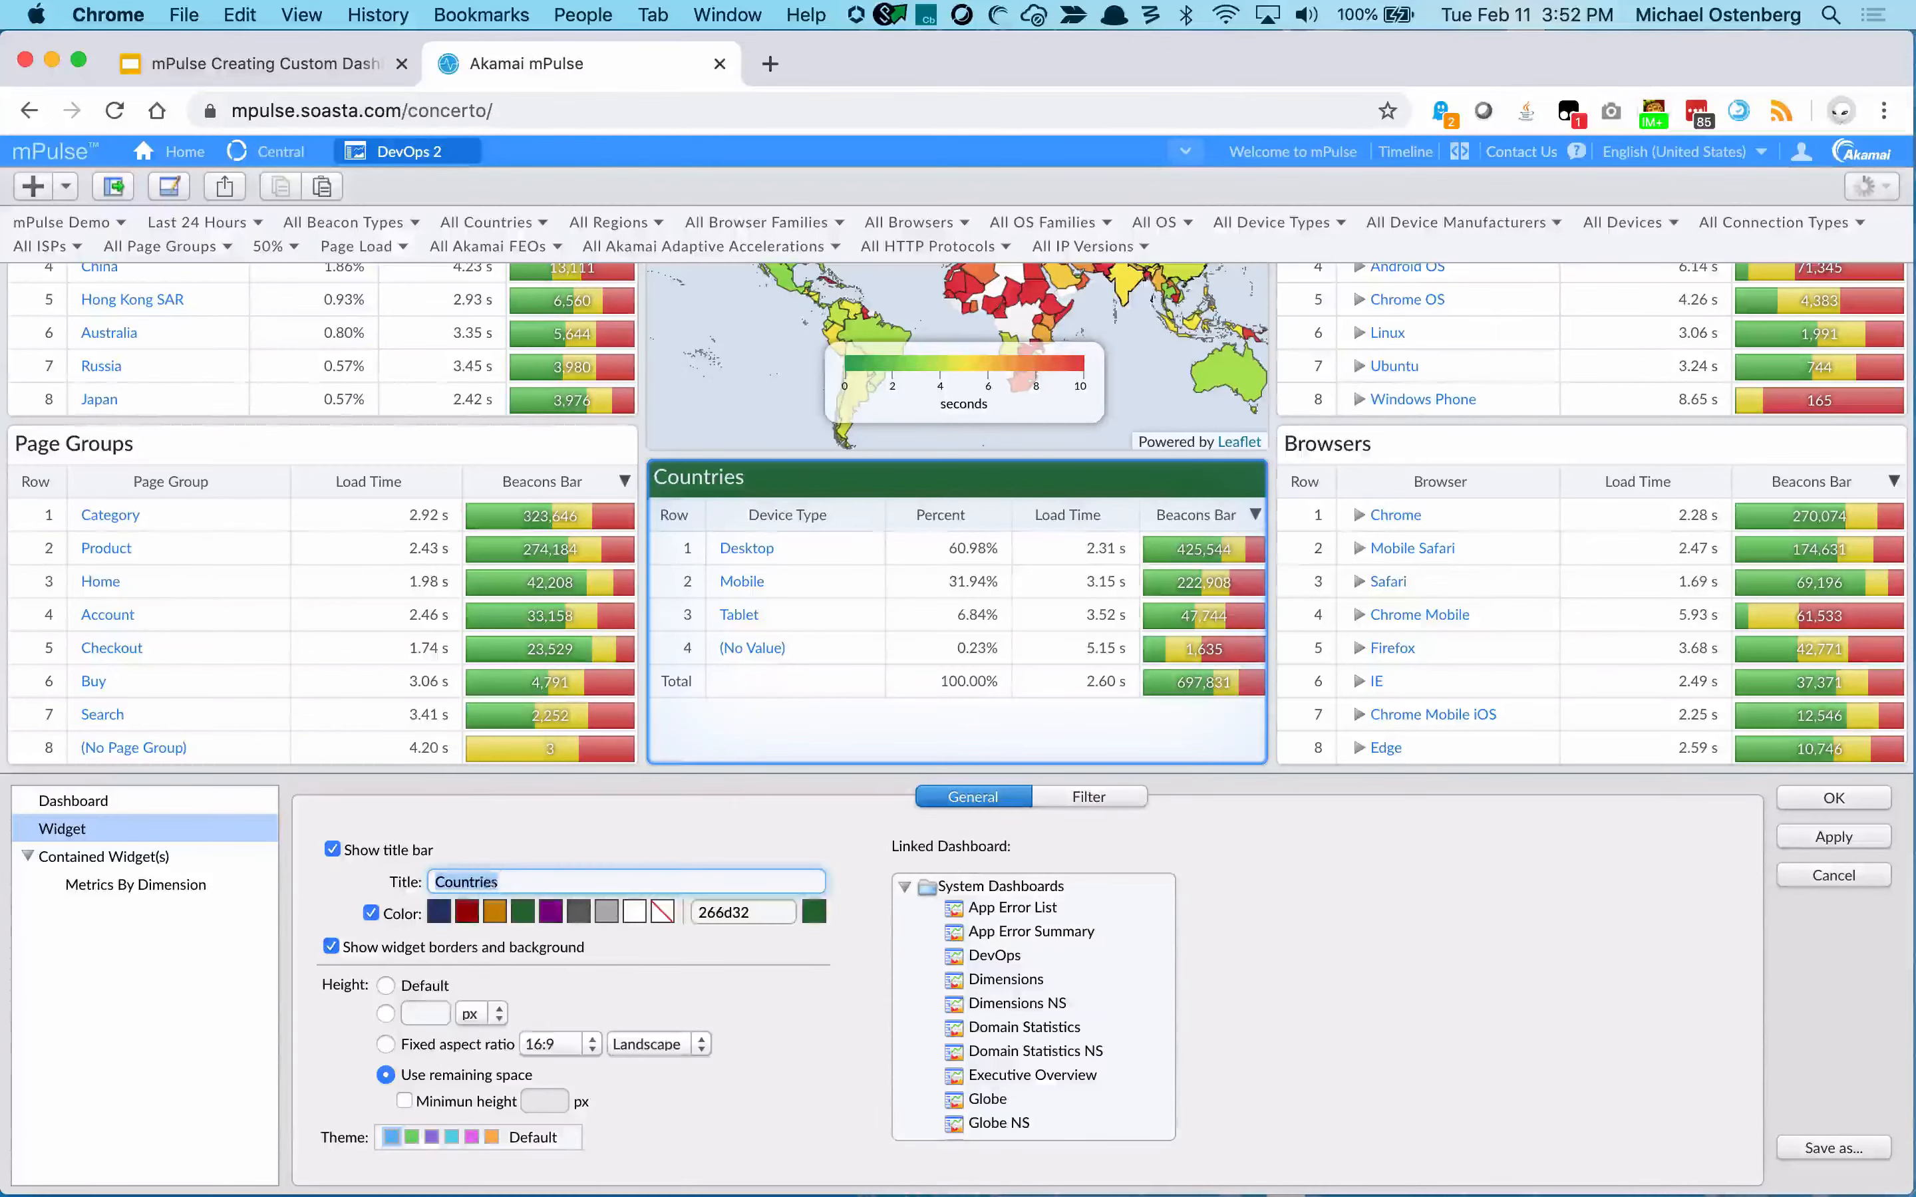
text(Device Type)
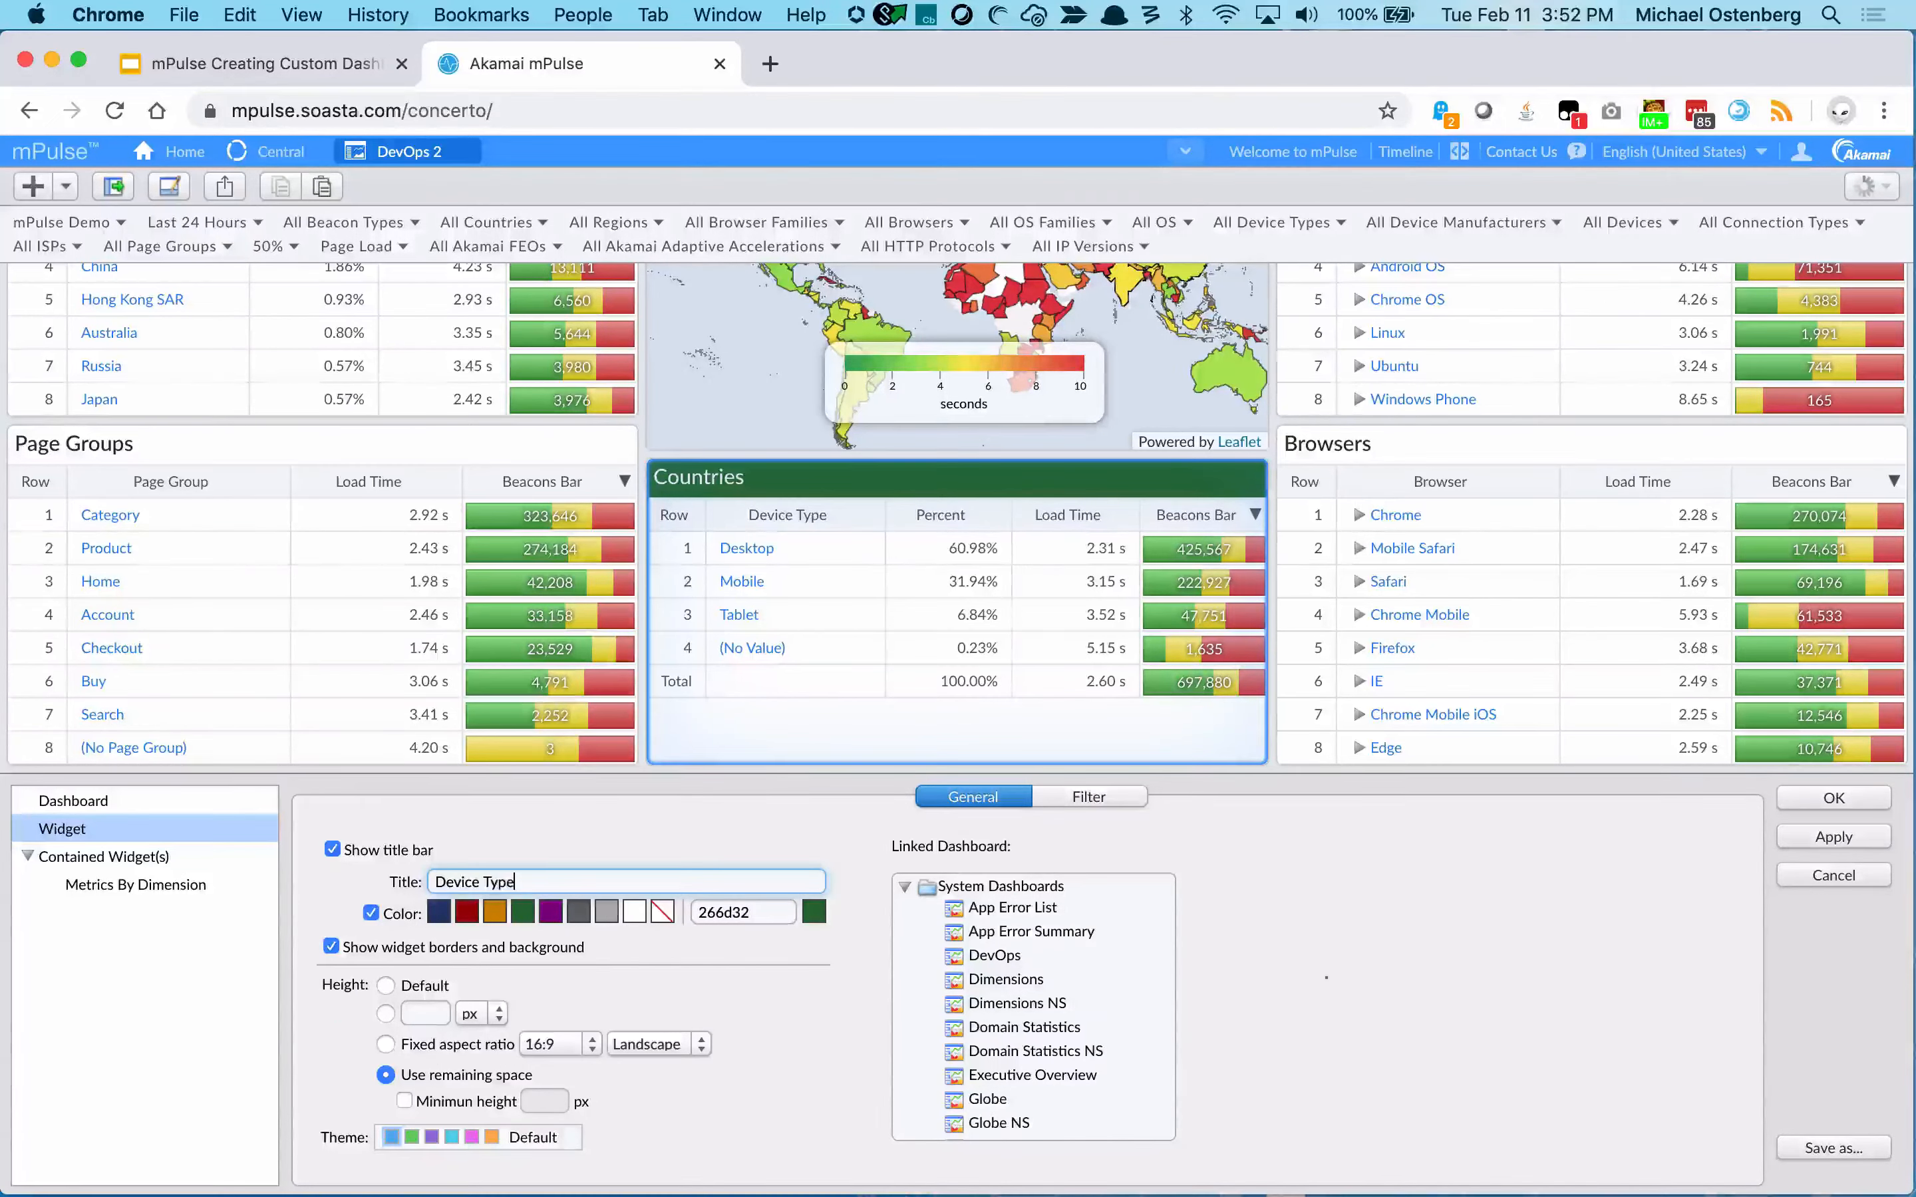
click(1833, 836)
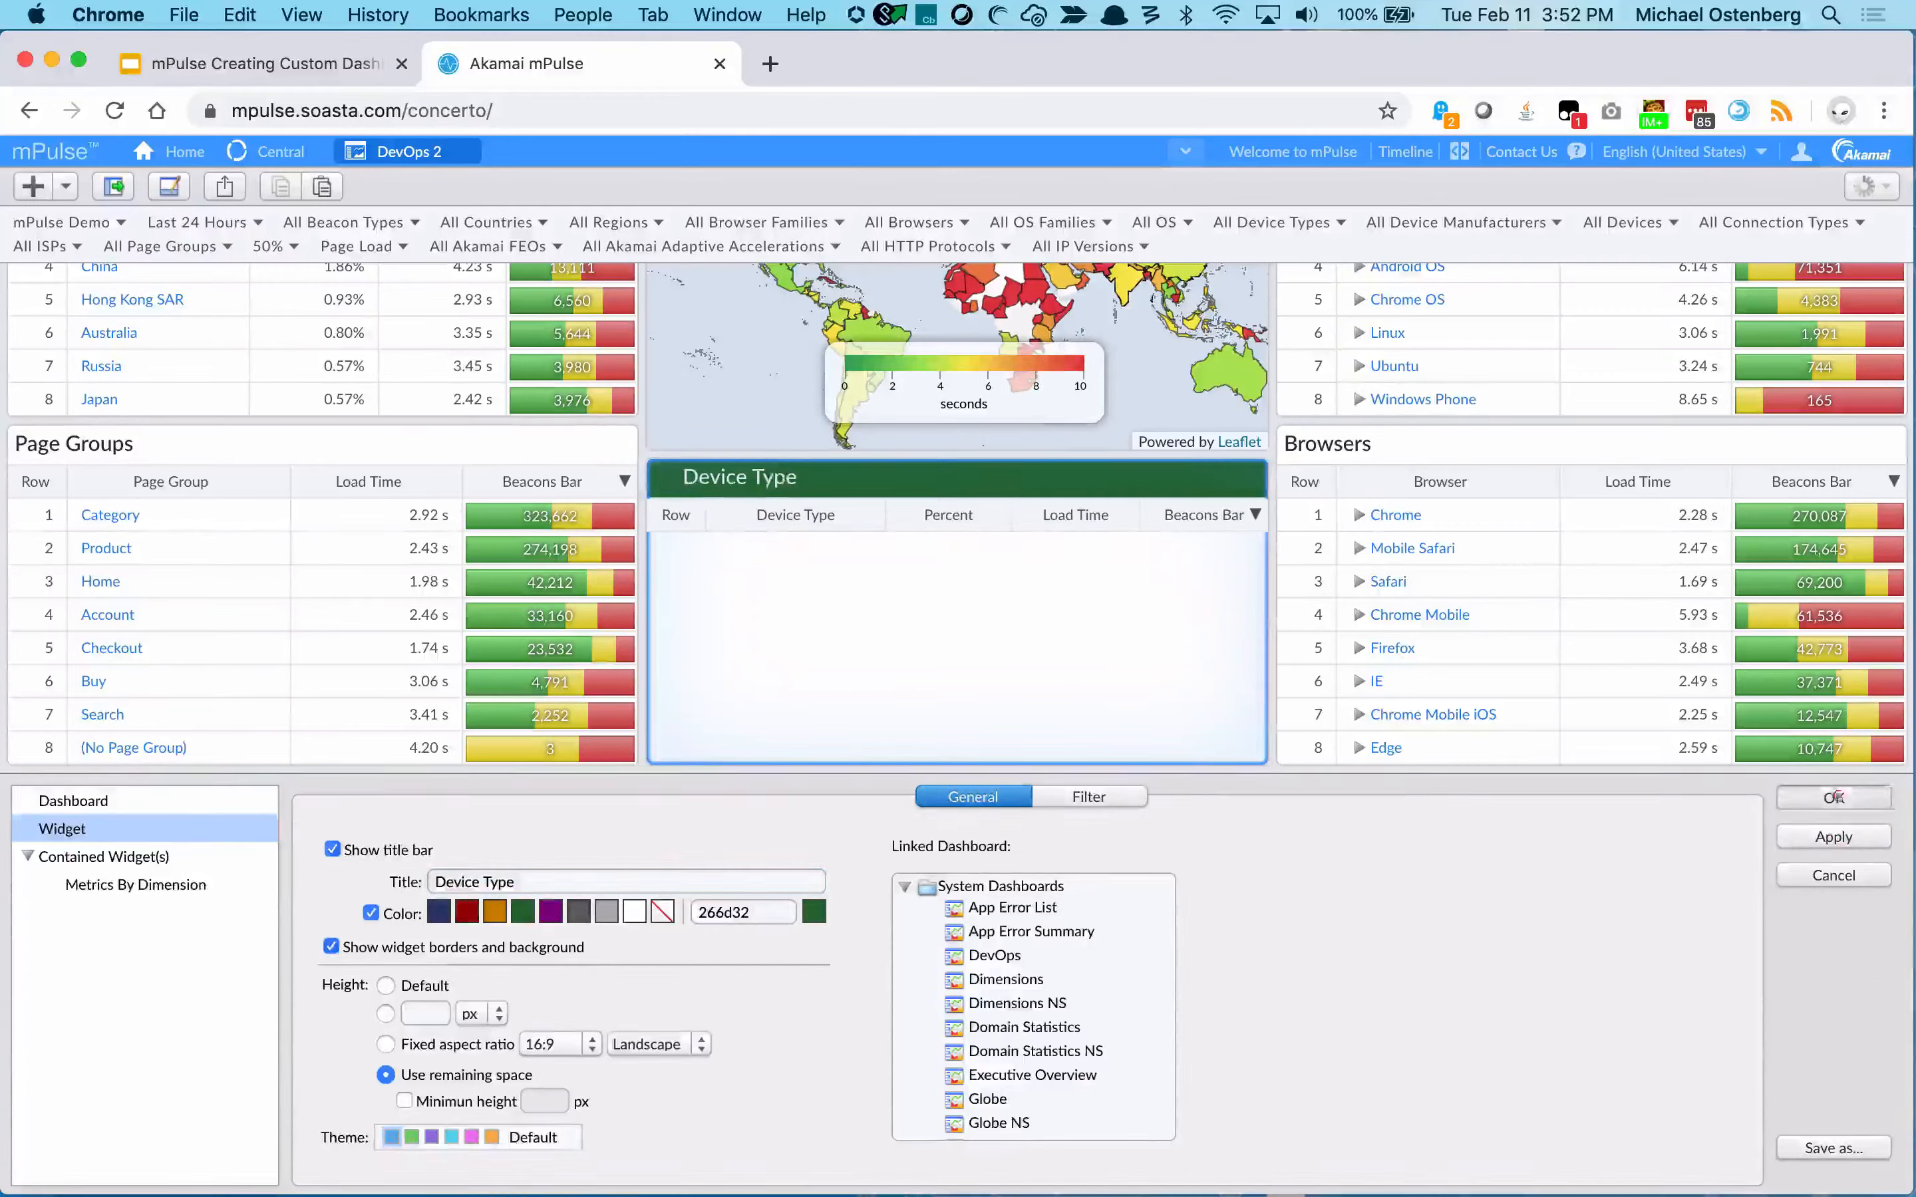
click(1834, 797)
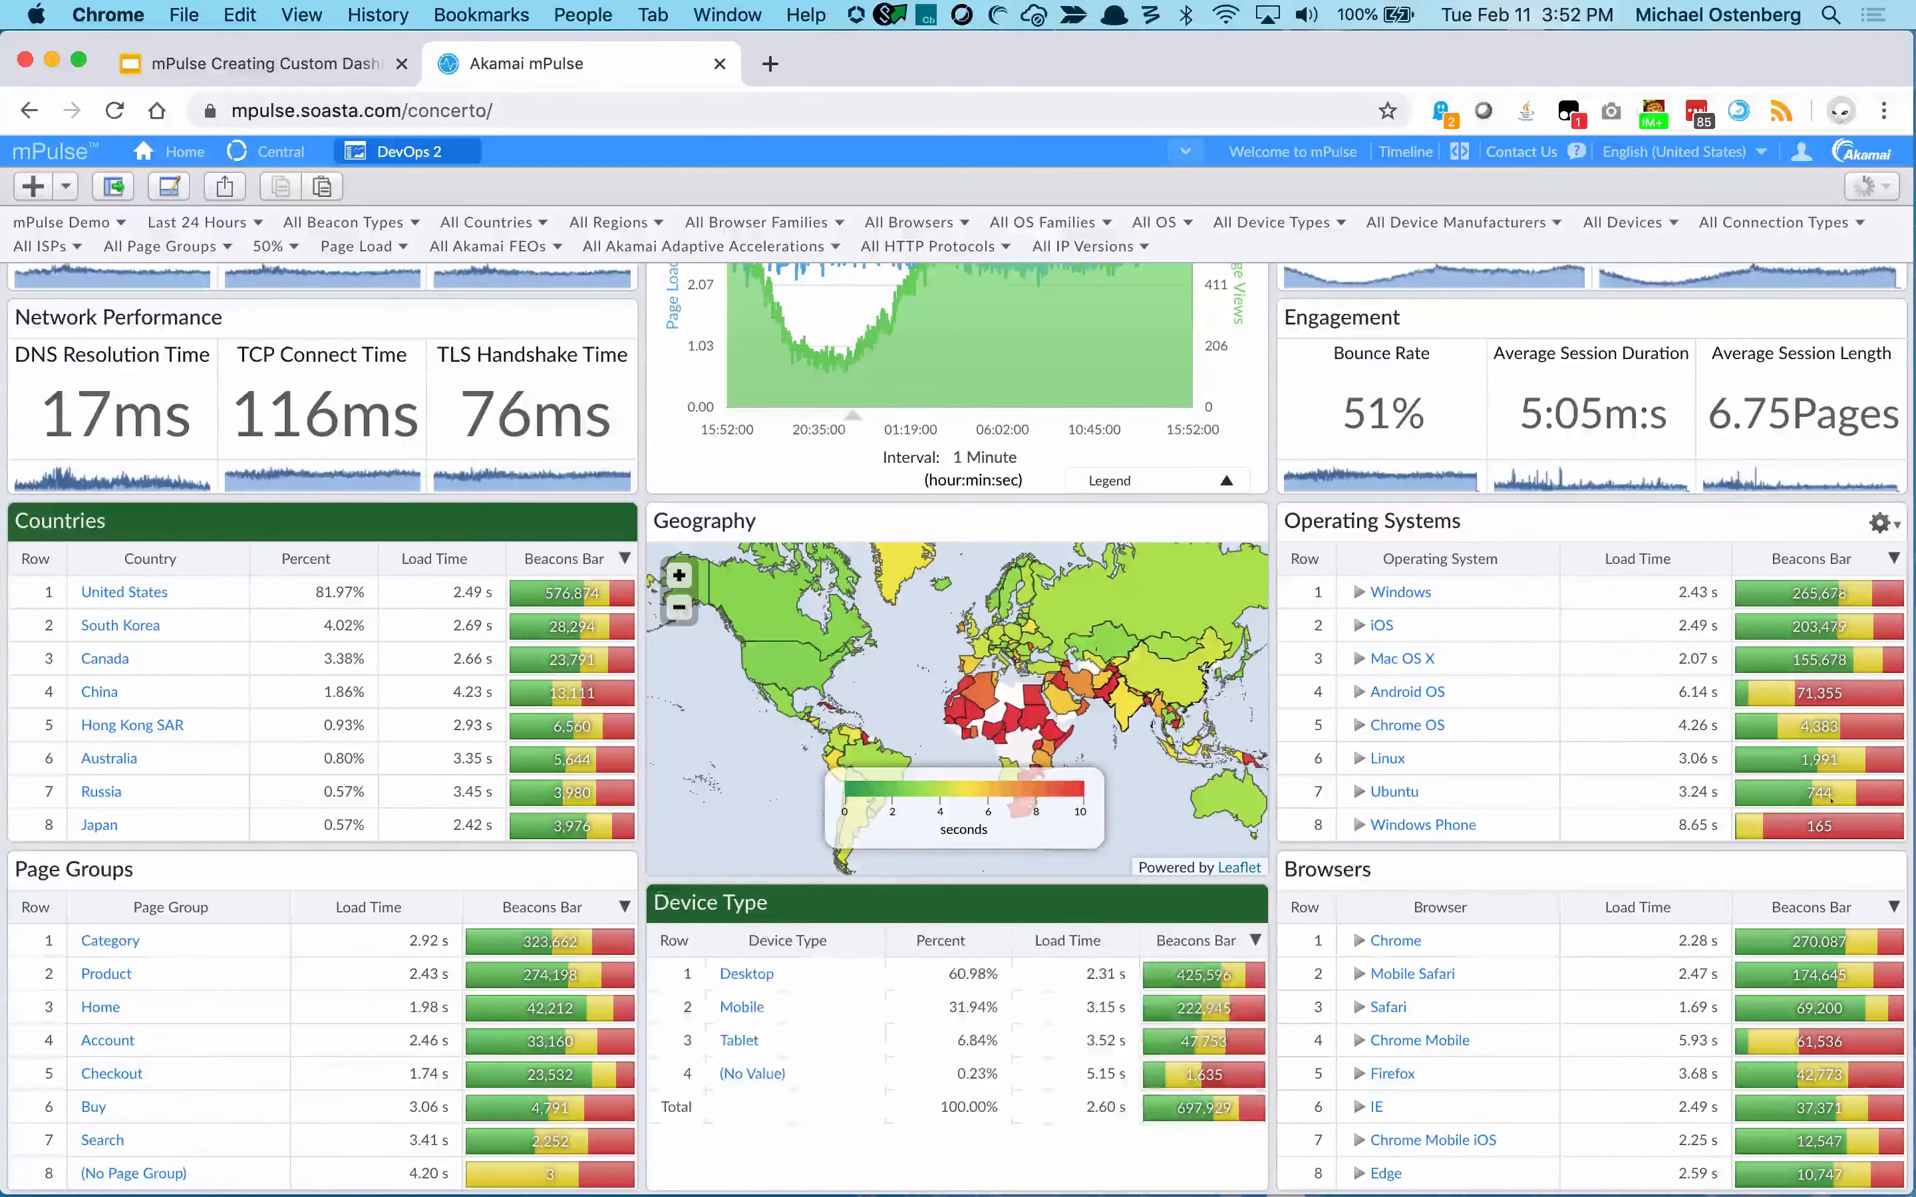
scroll(768, 744, up, 3)
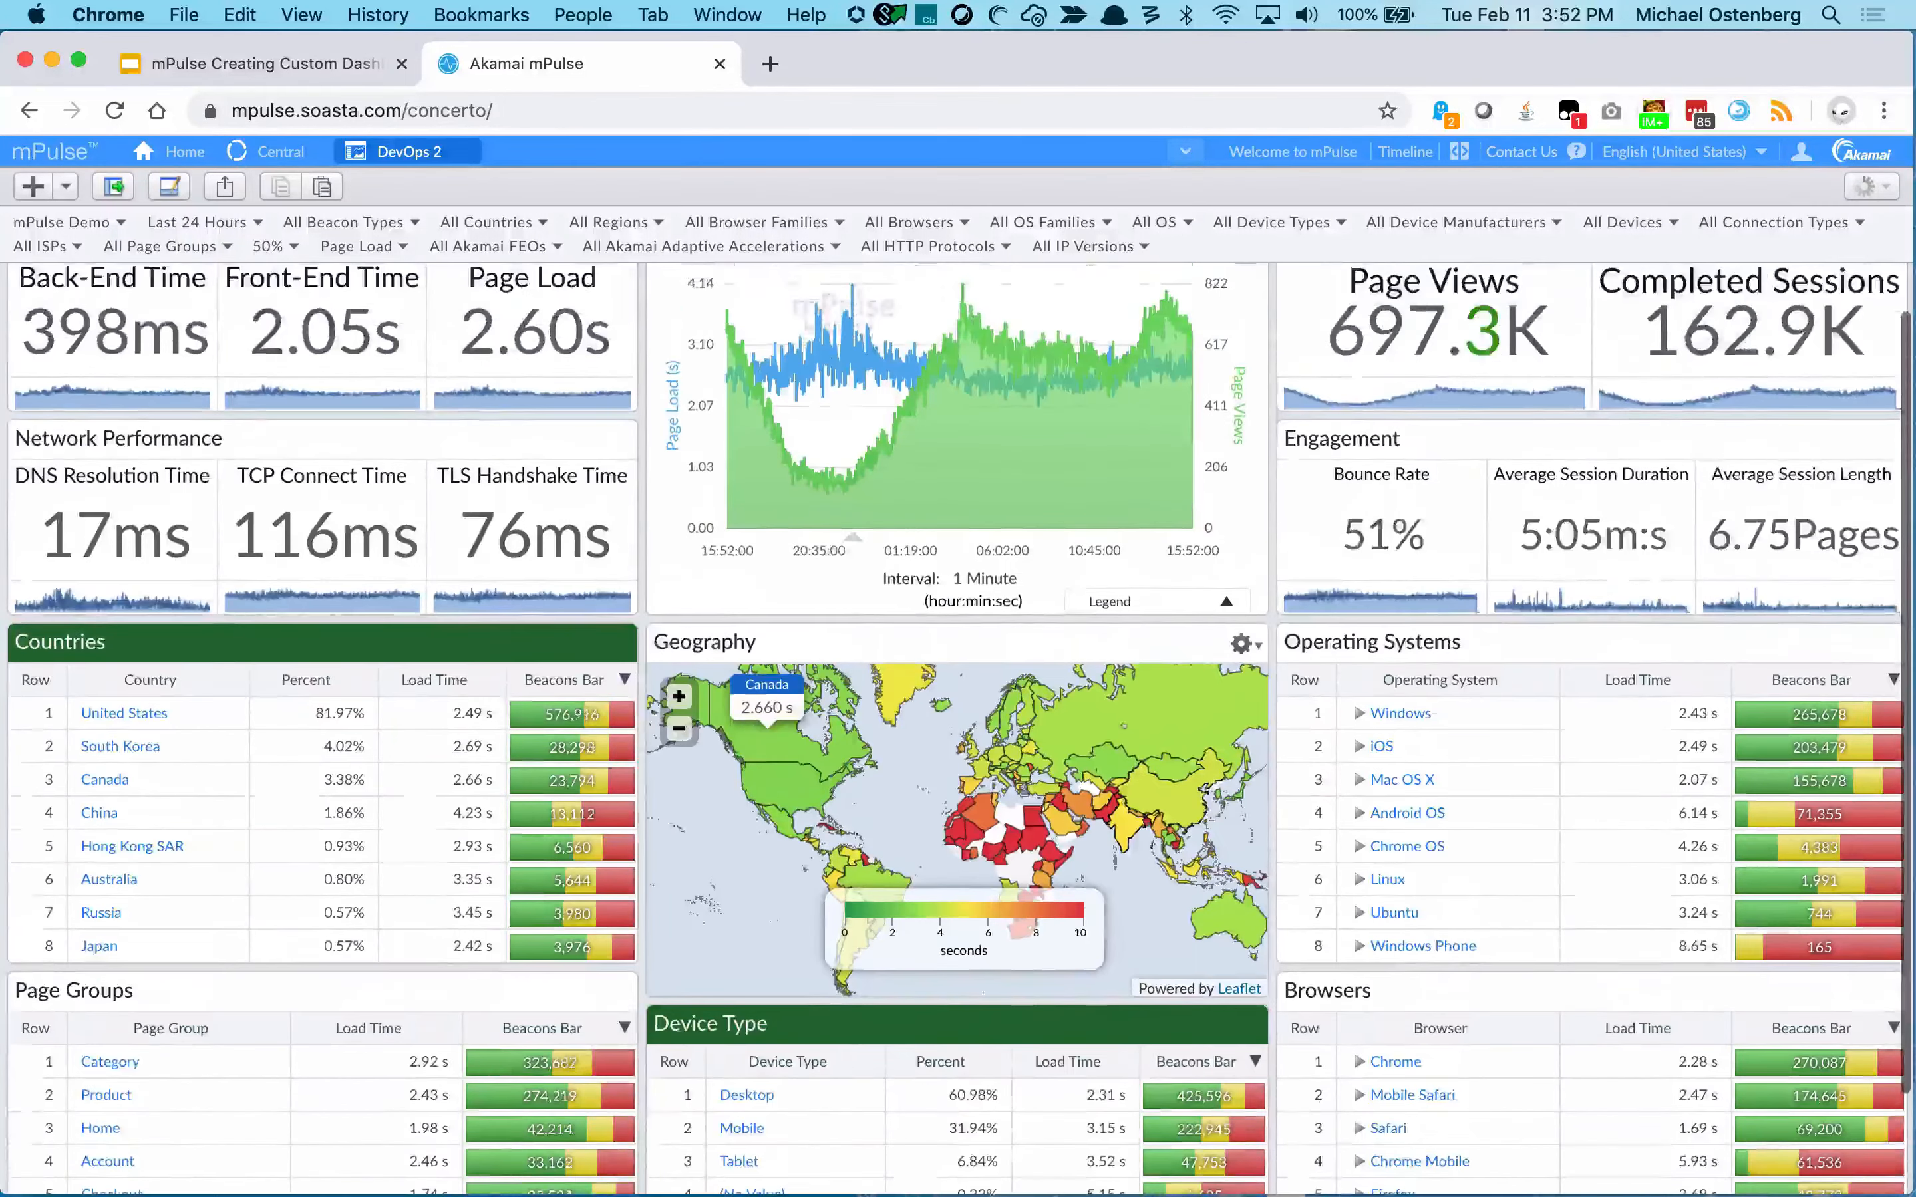
scroll(767, 730, up, 1)
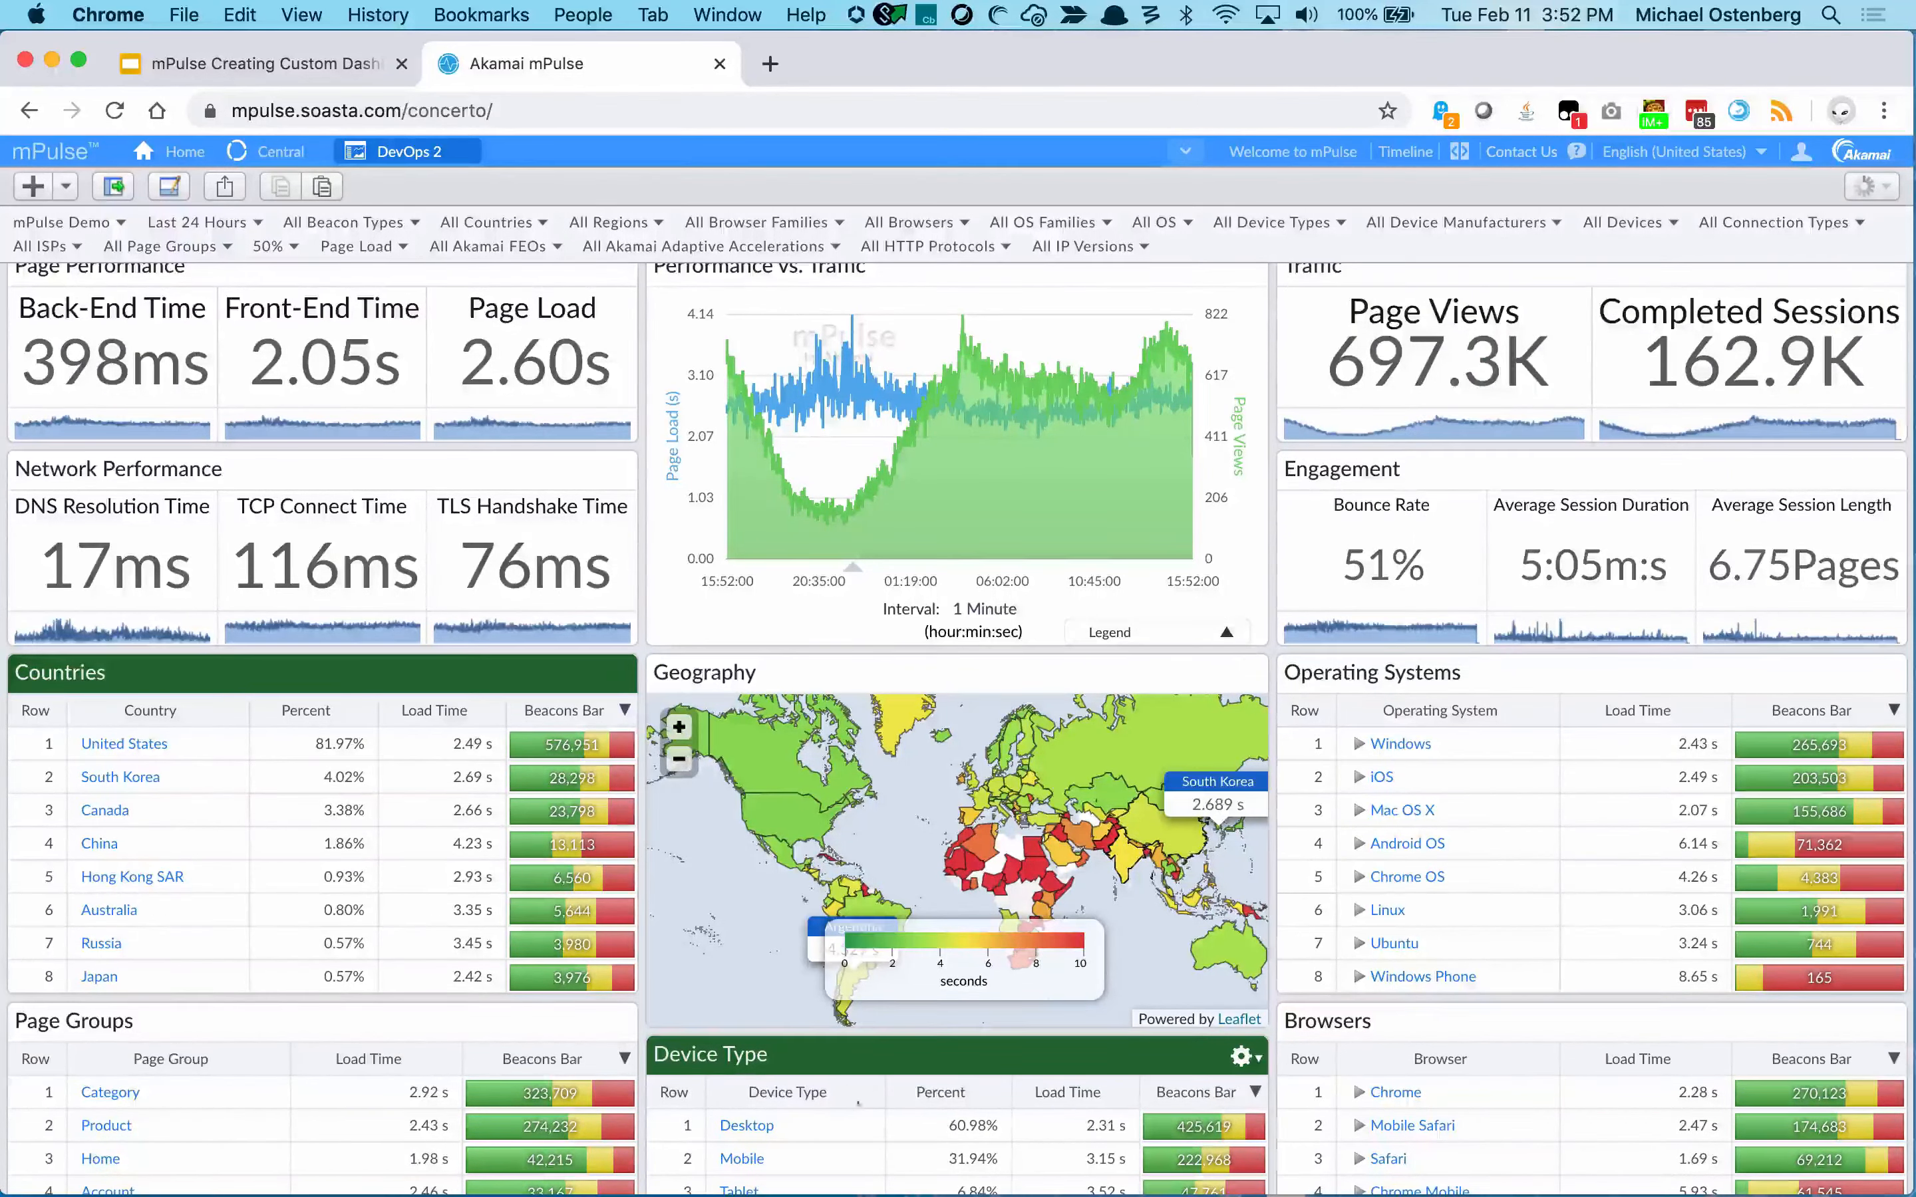
scroll(922, 1119, down, 3)
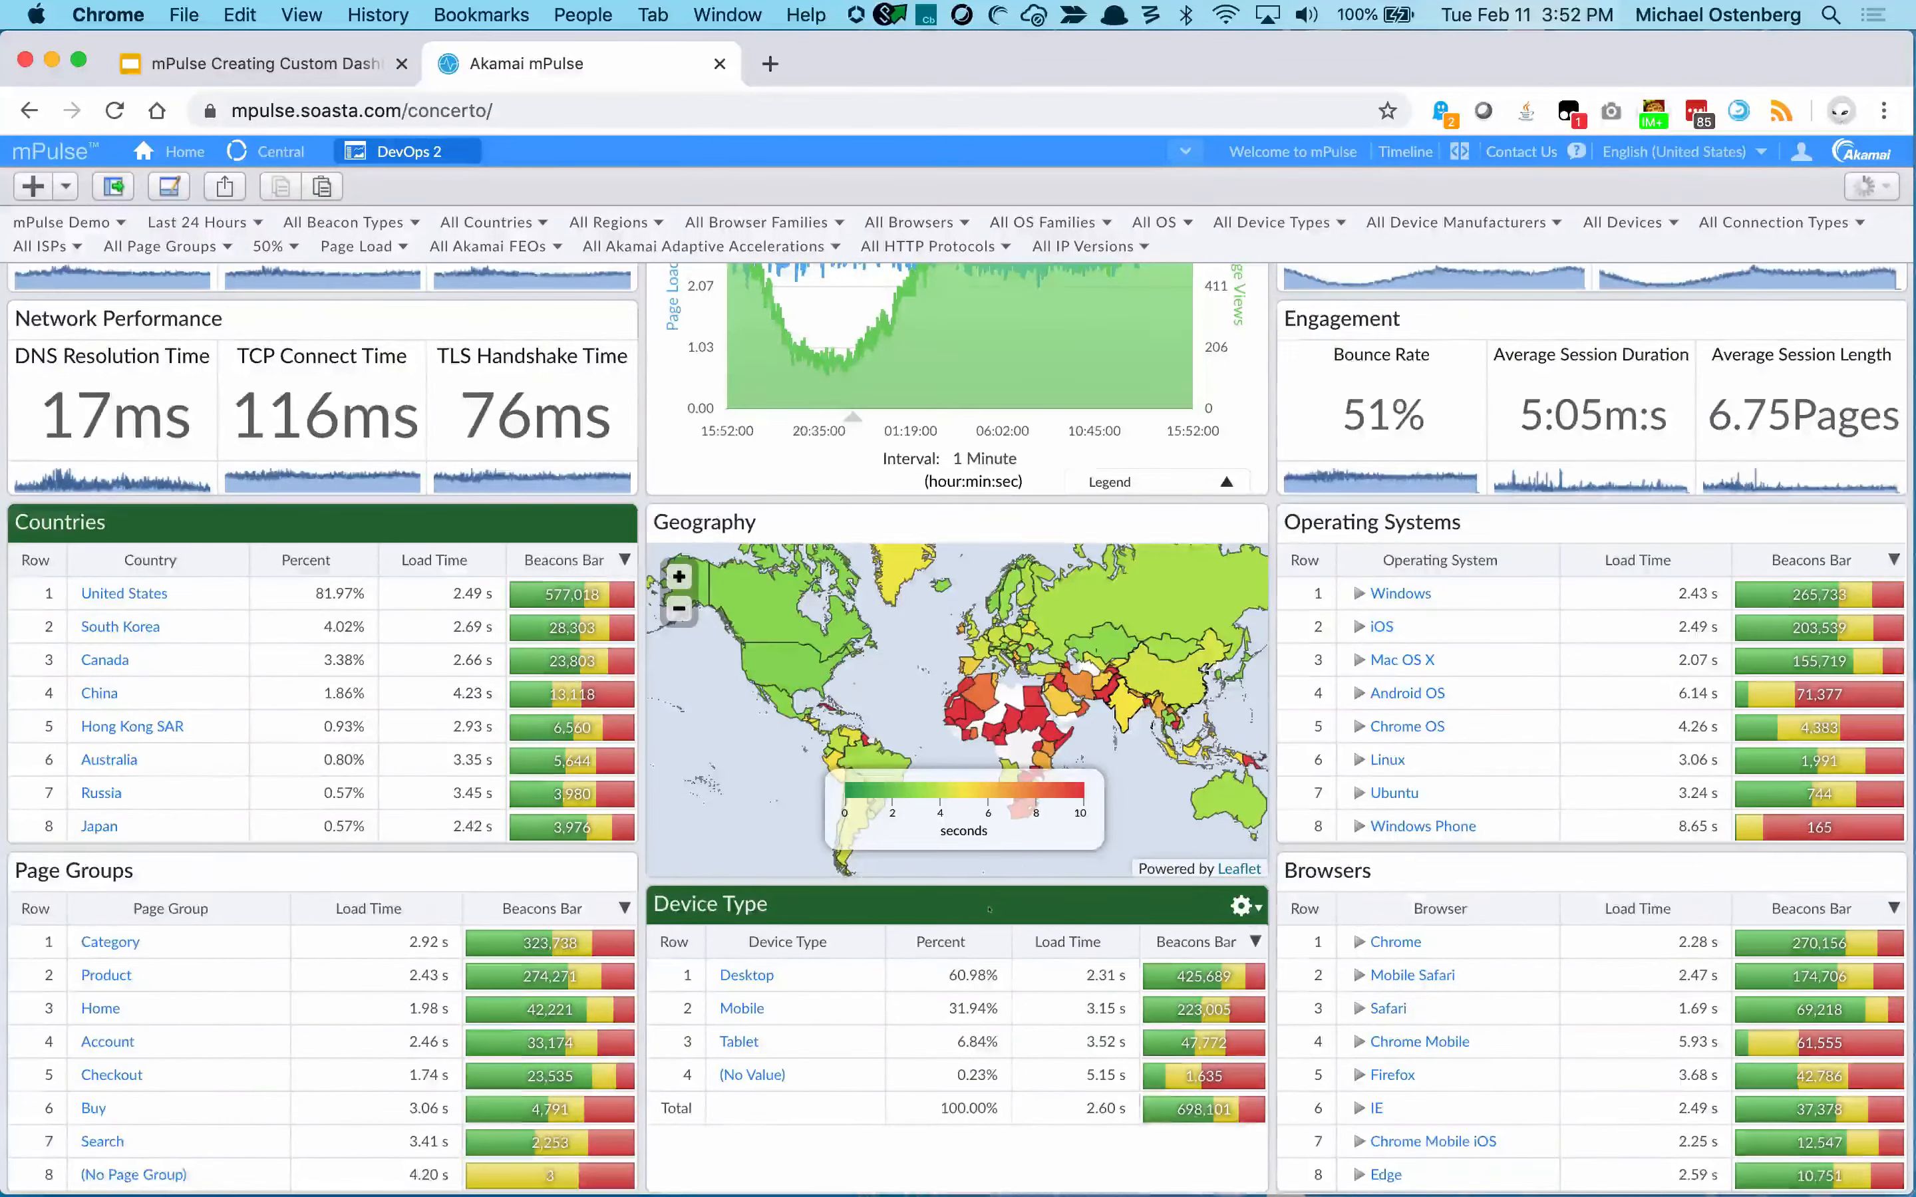
scroll(990, 910, up, 3)
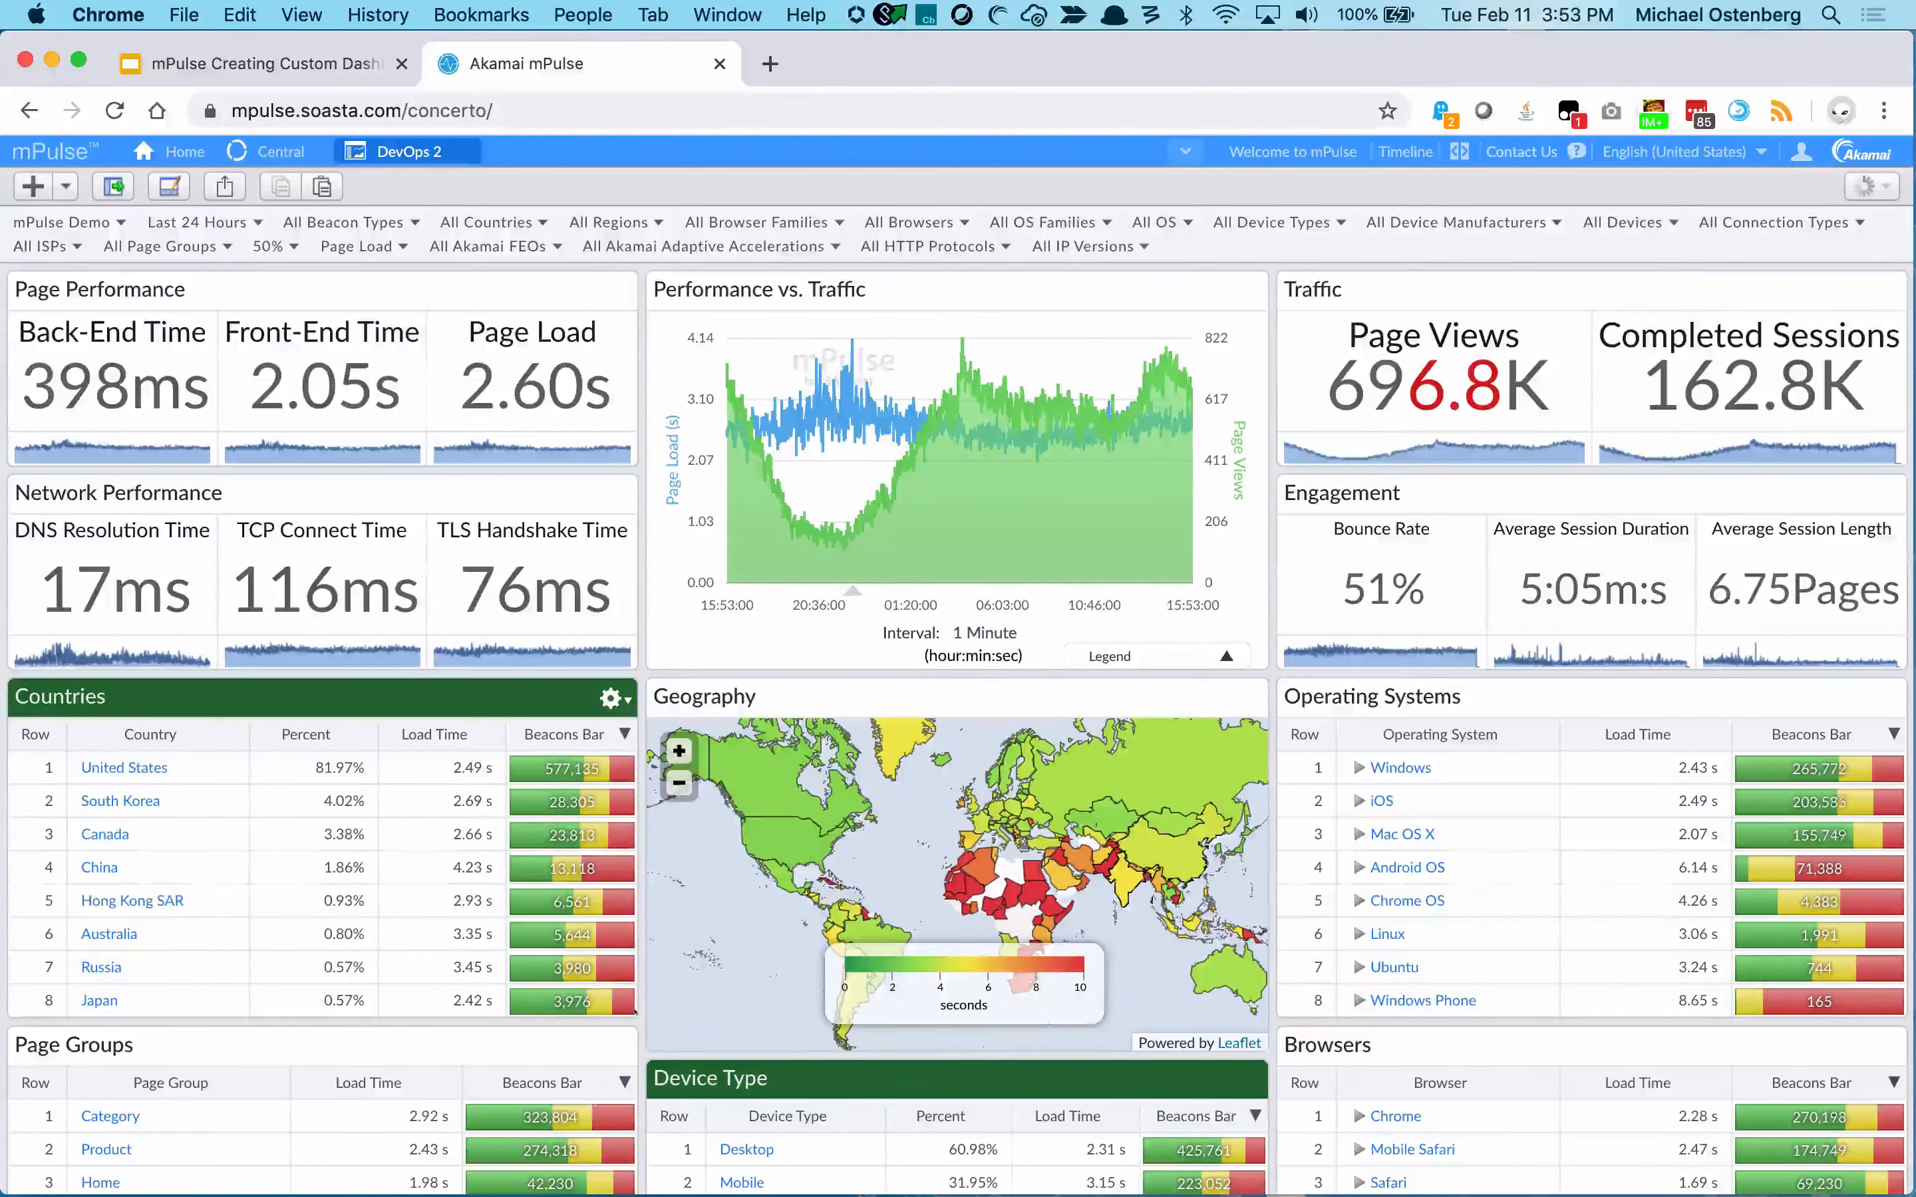
Compare the Page Groups widget with the period starting 3 February 2020.
scroll(316, 883, down, 3)
scroll(317, 883, down, 2)
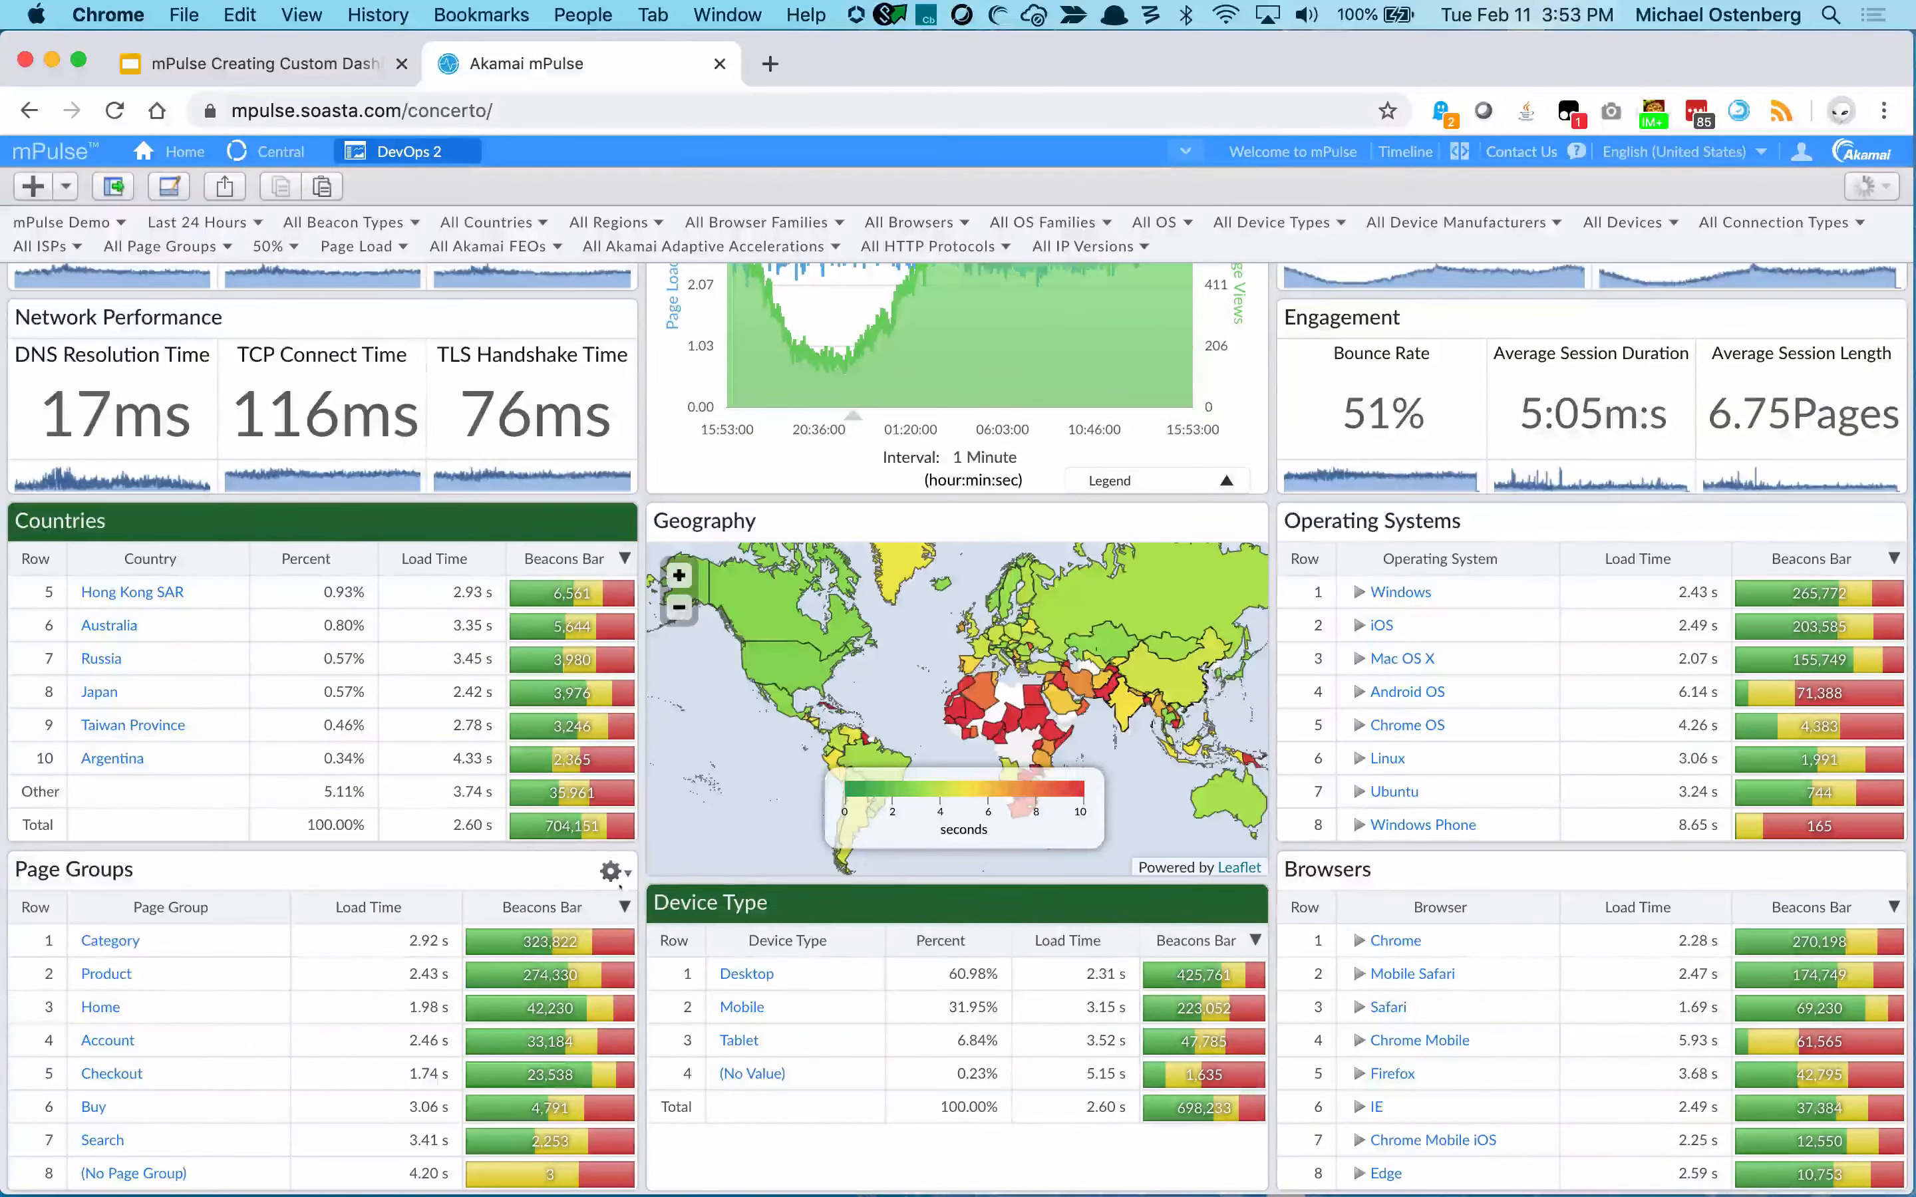
click(625, 870)
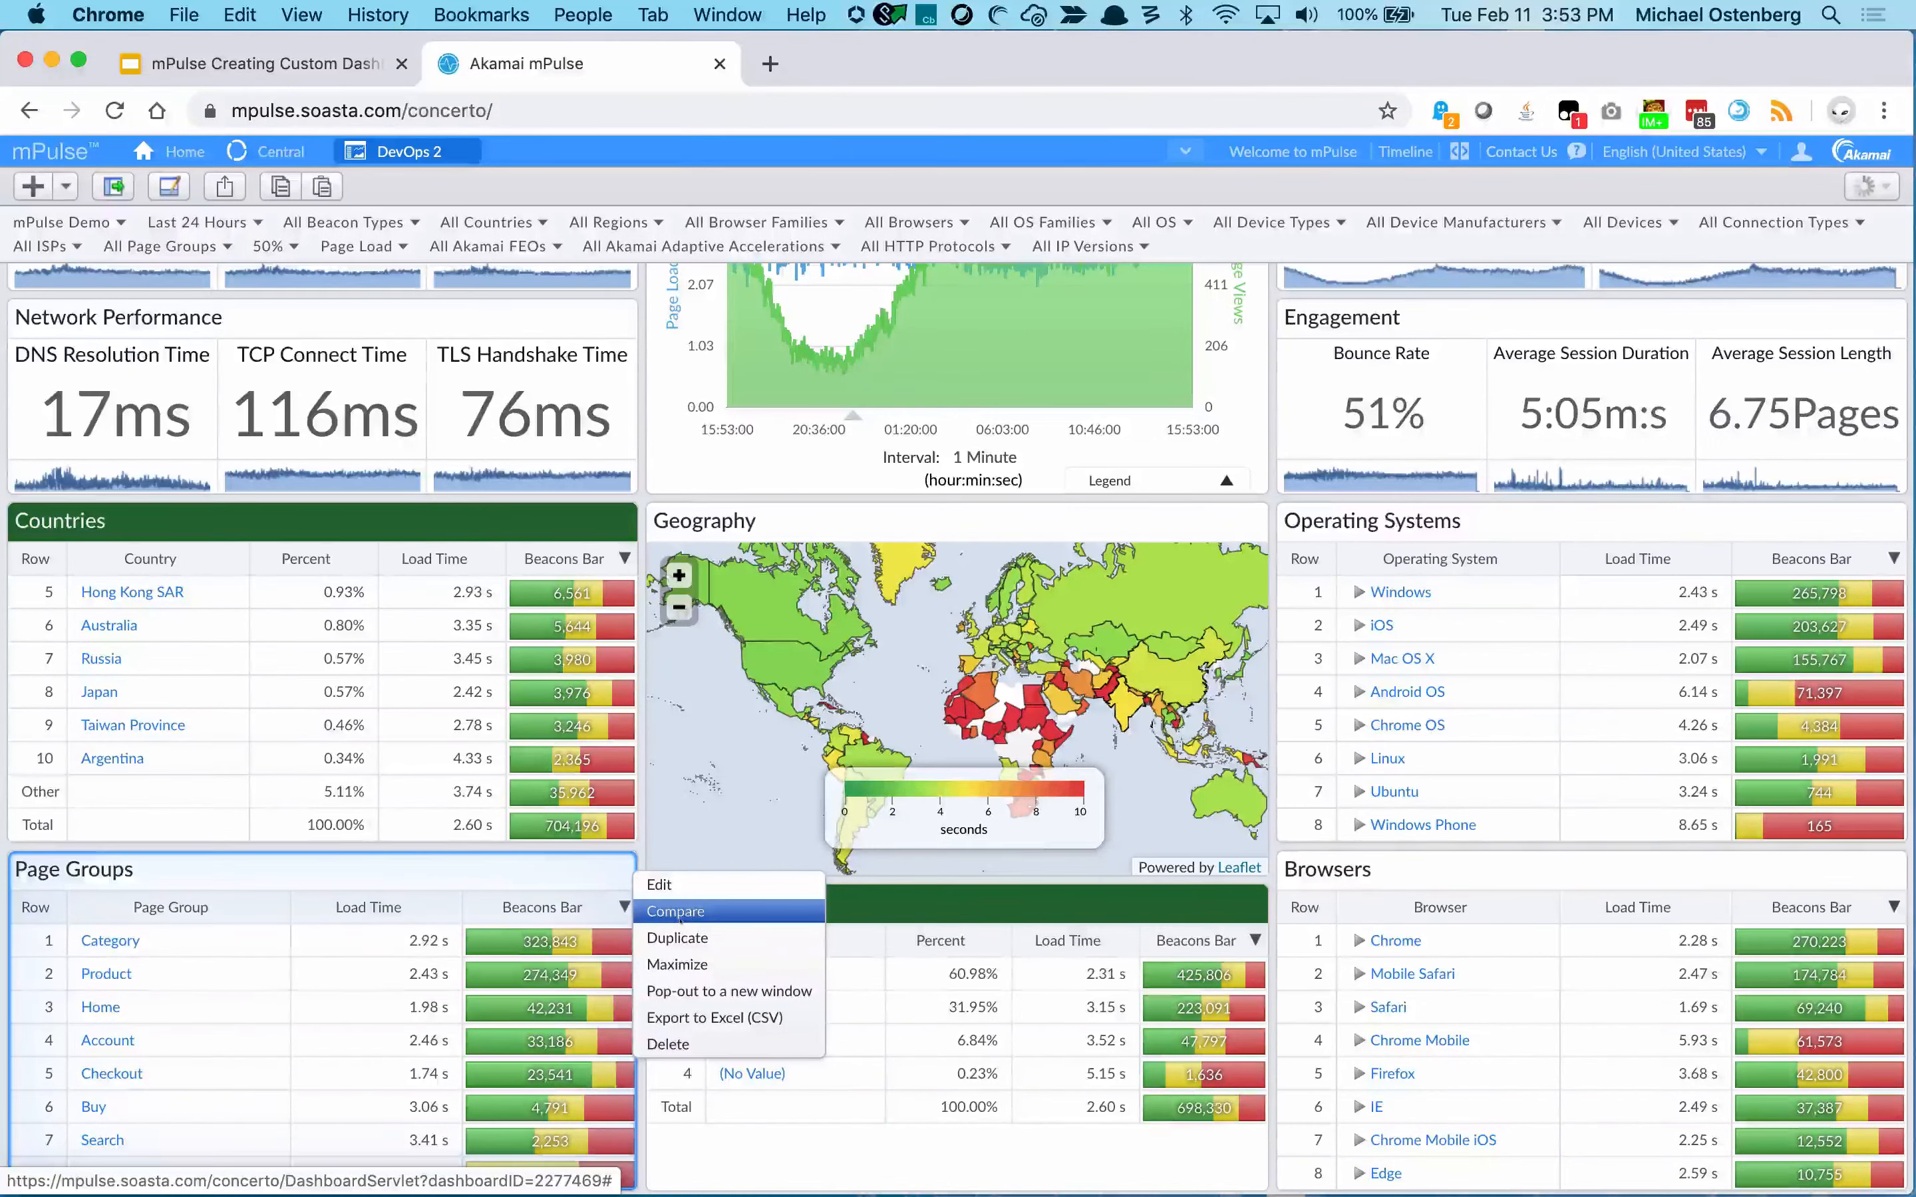
click(677, 912)
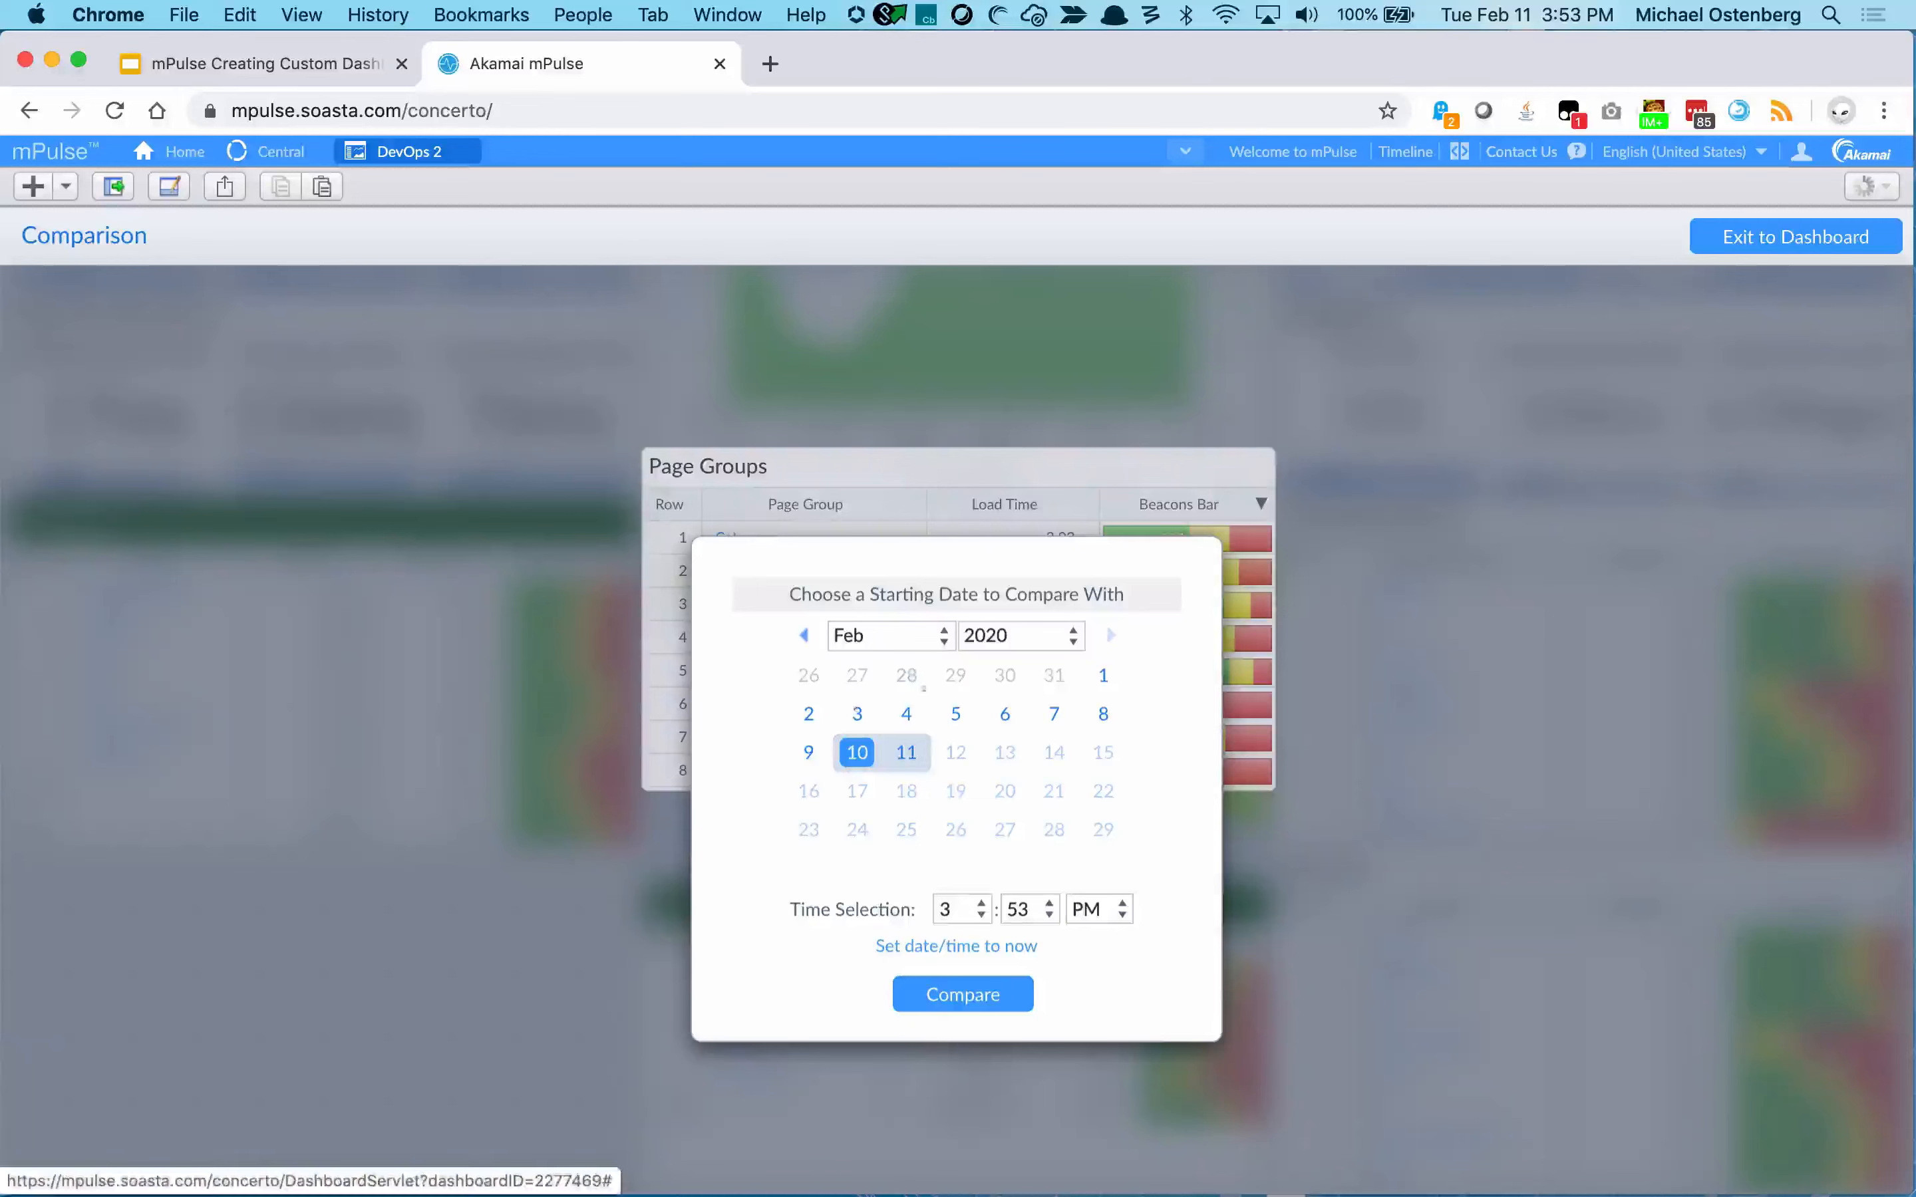
click(854, 714)
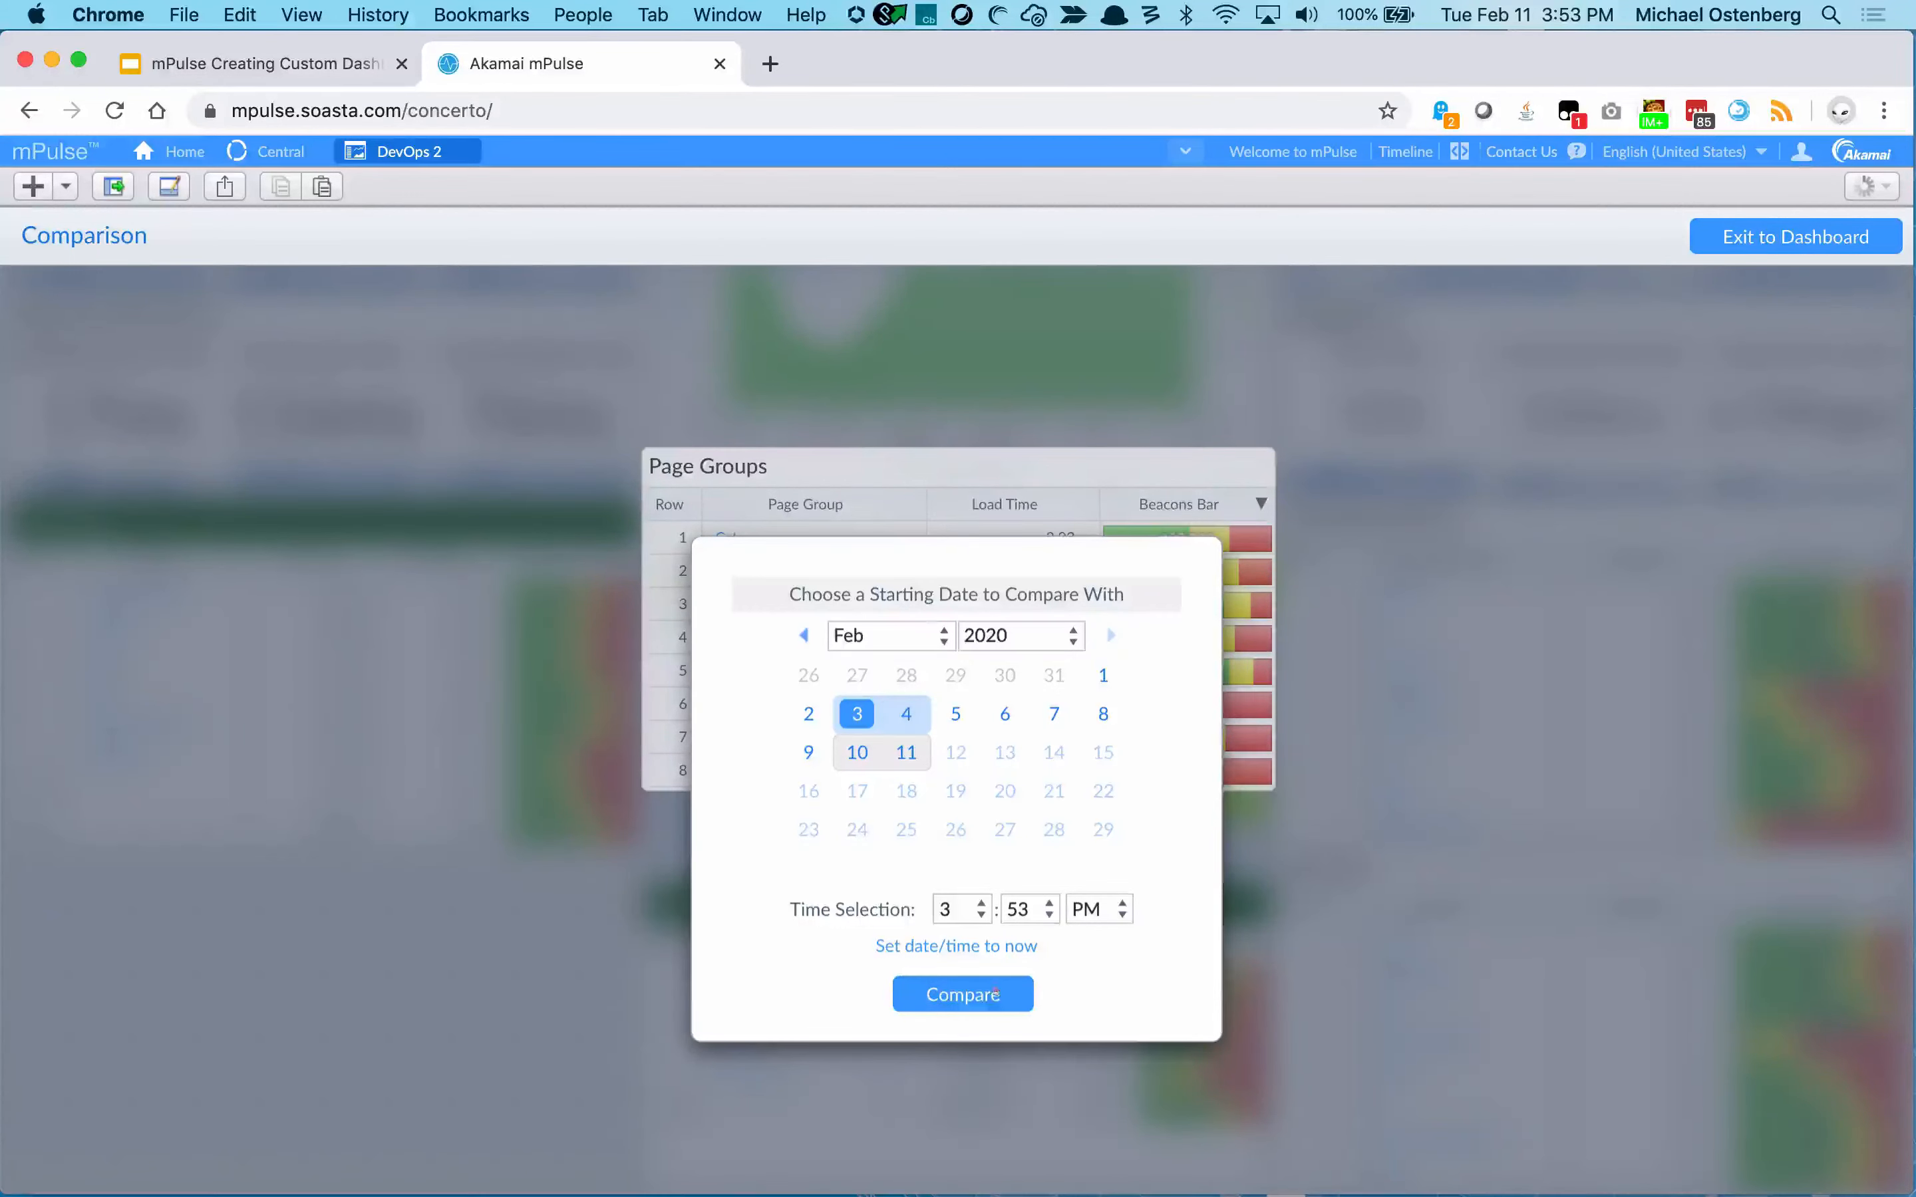
click(996, 991)
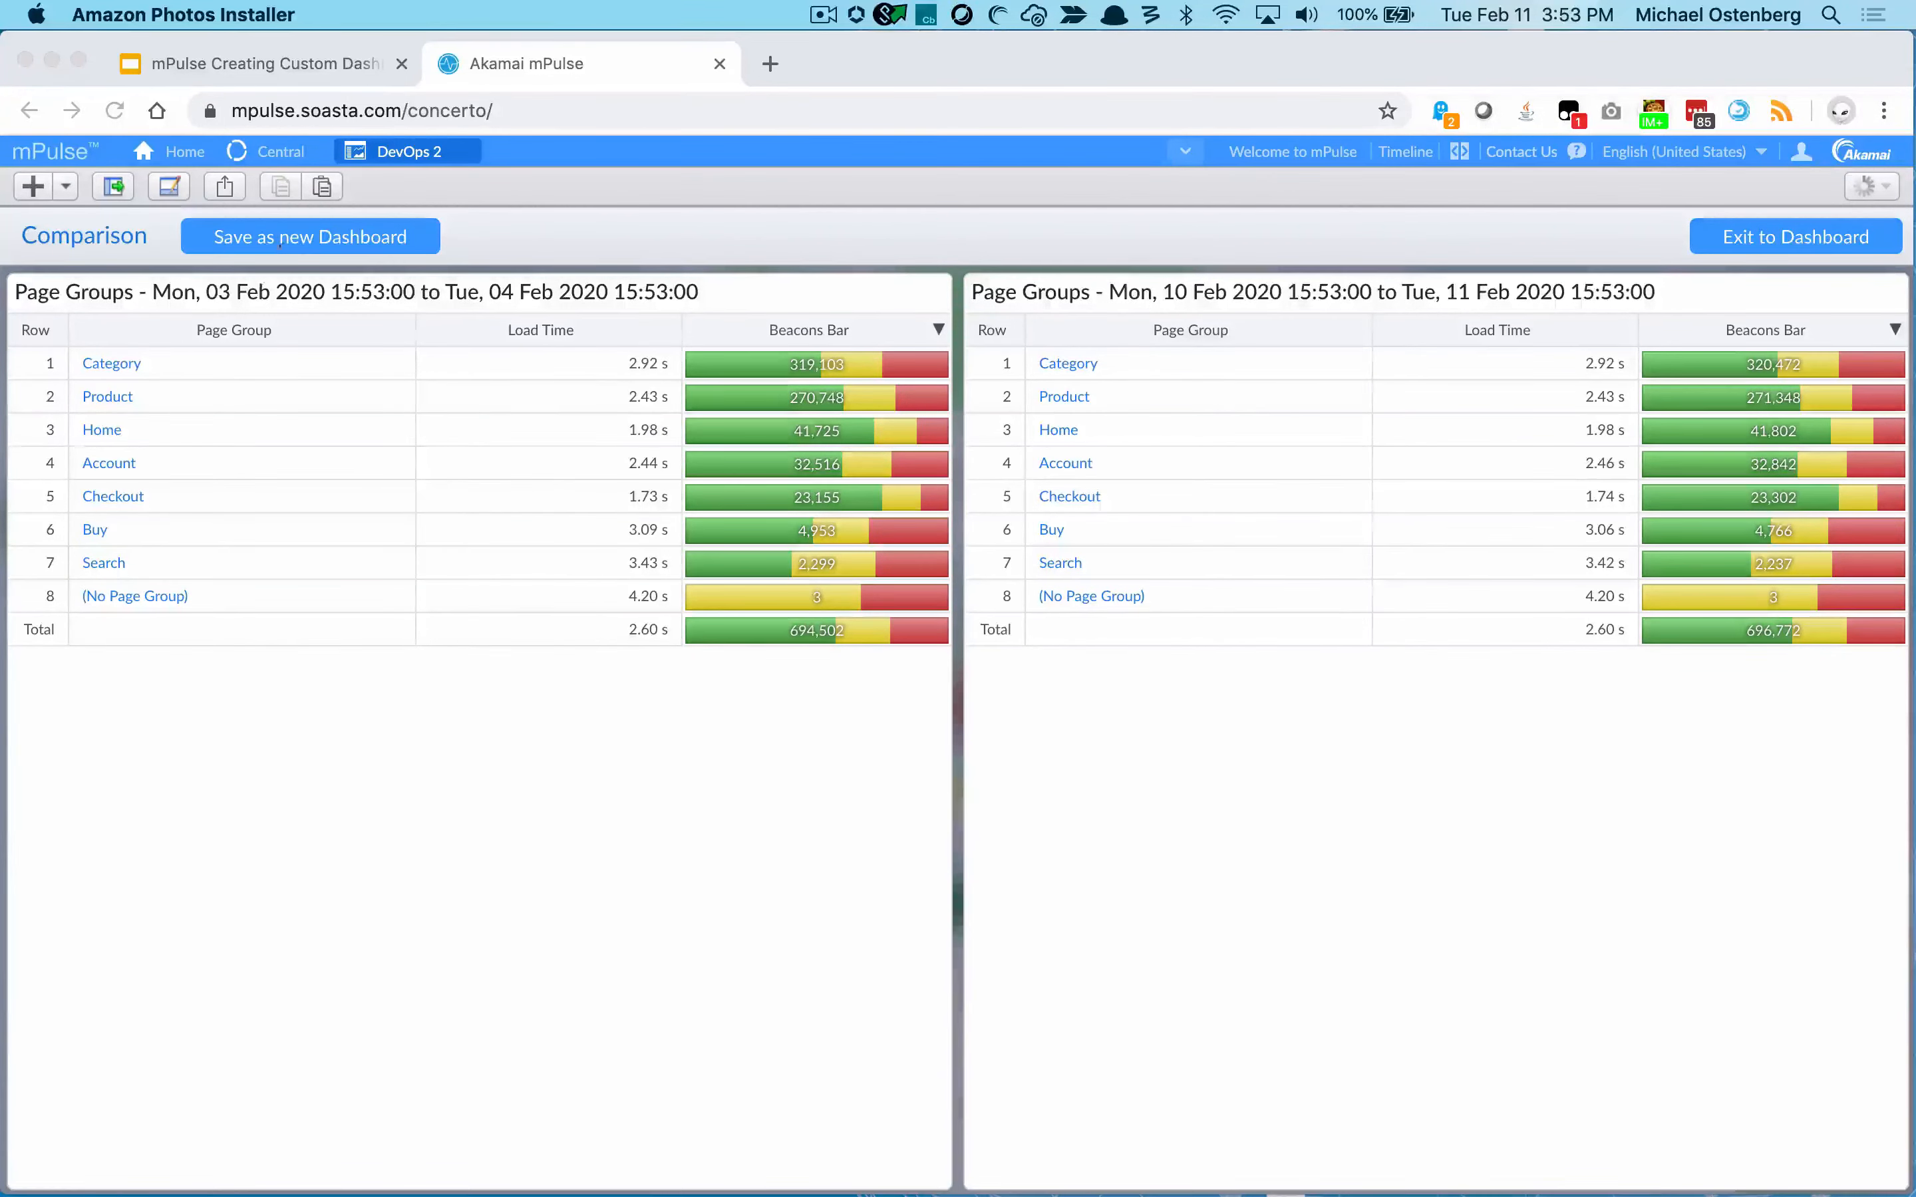
Save the comparison as a new dashboard named "Time Period Comparison Deluxe" in the root folder, then close that dashboard.
click(270, 237)
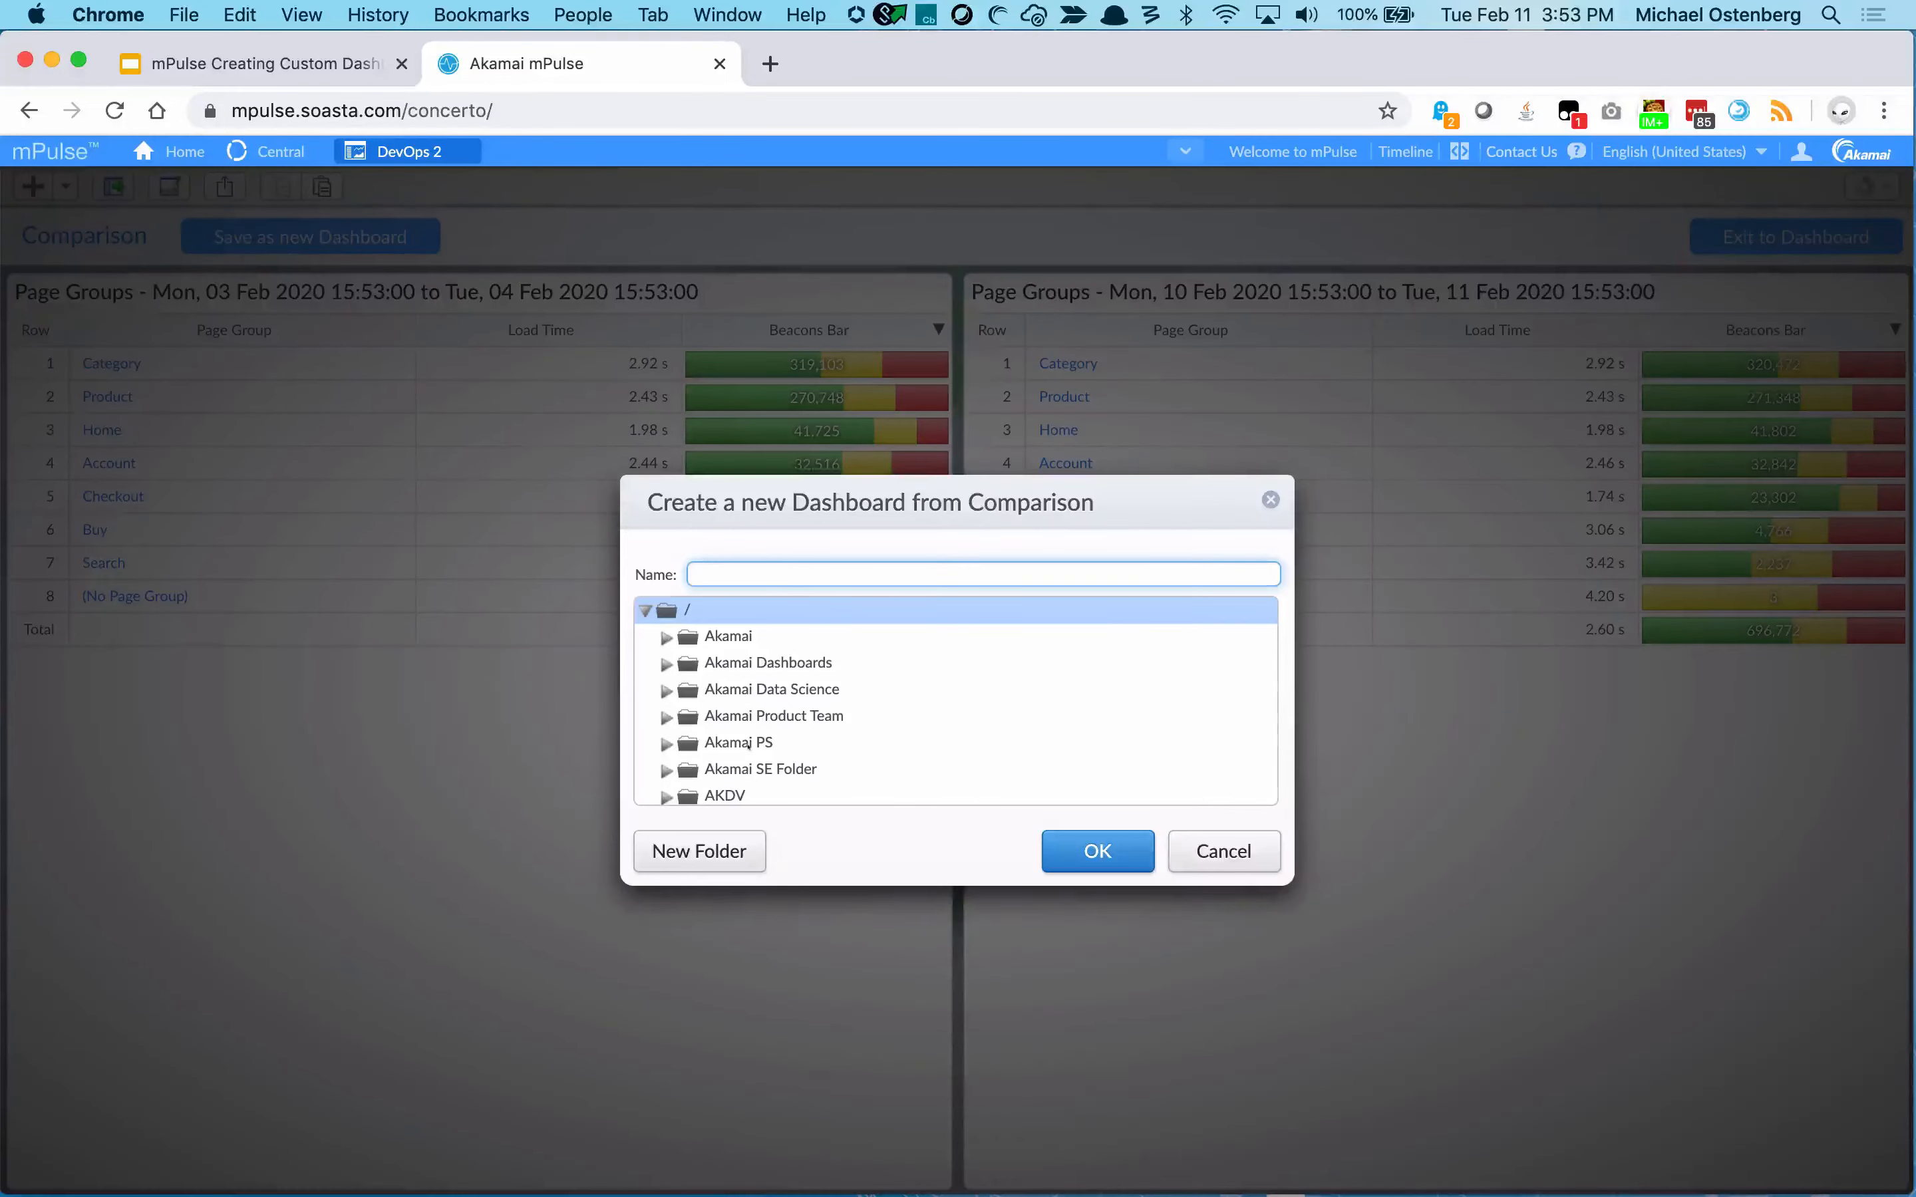
text(Time P)
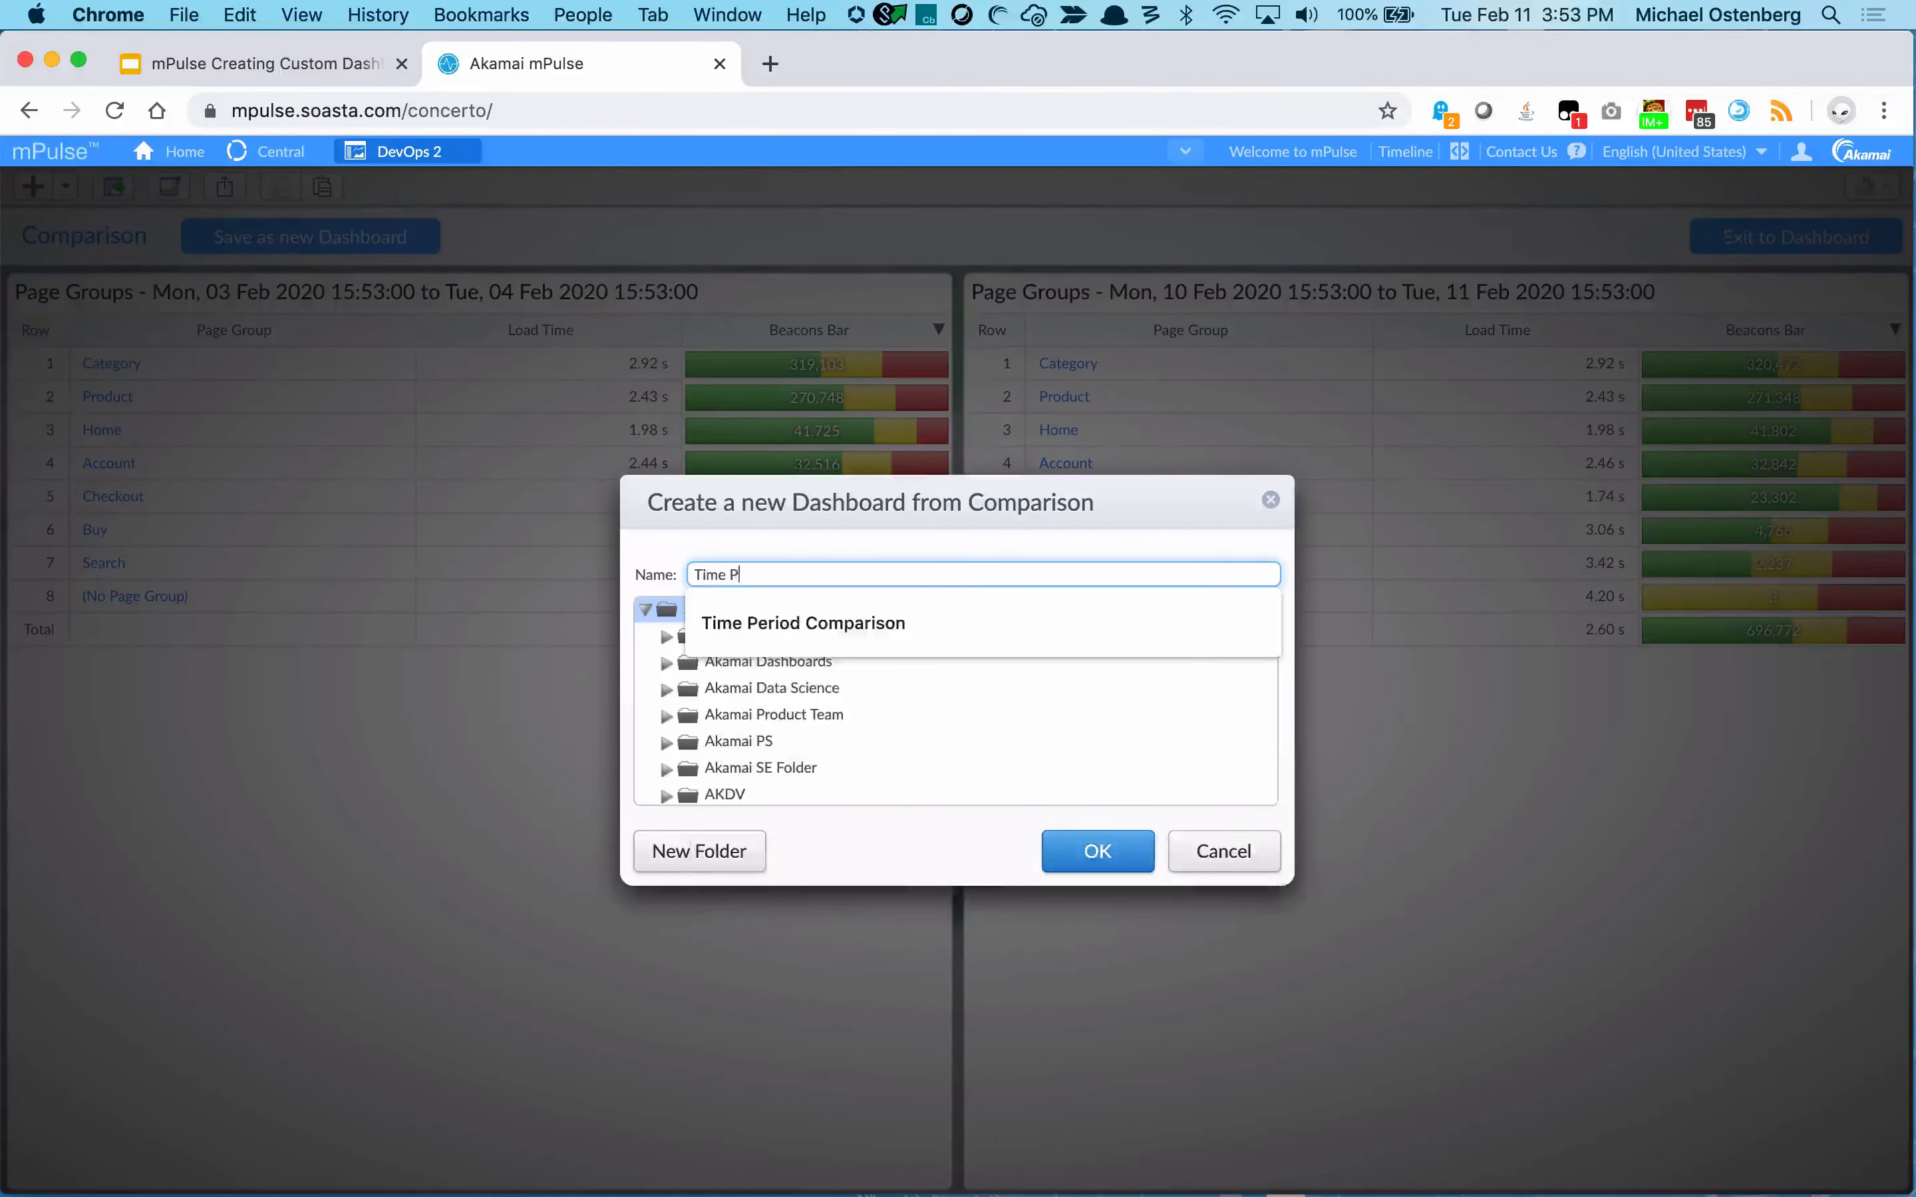
text(eriod Comparison Deluxe)
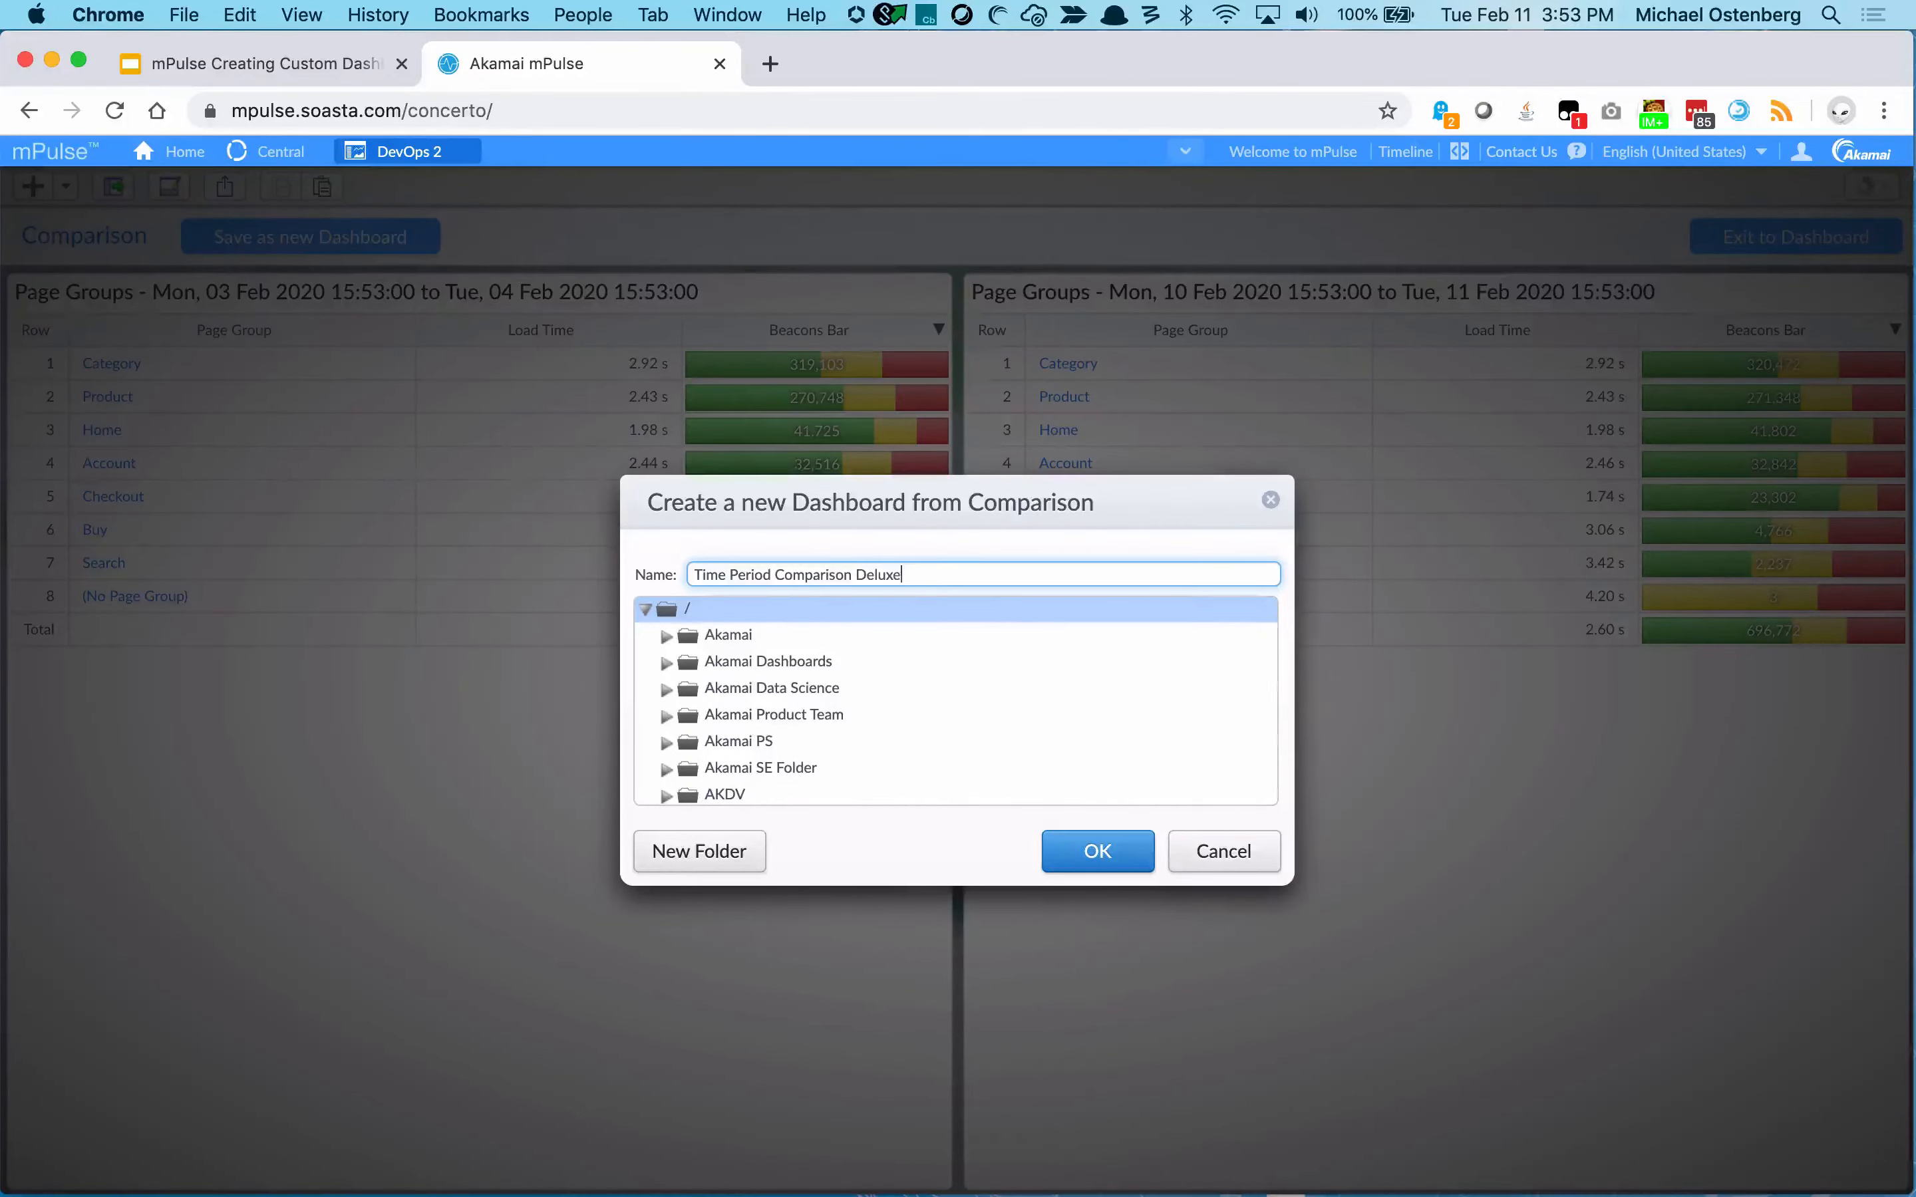
click(1092, 846)
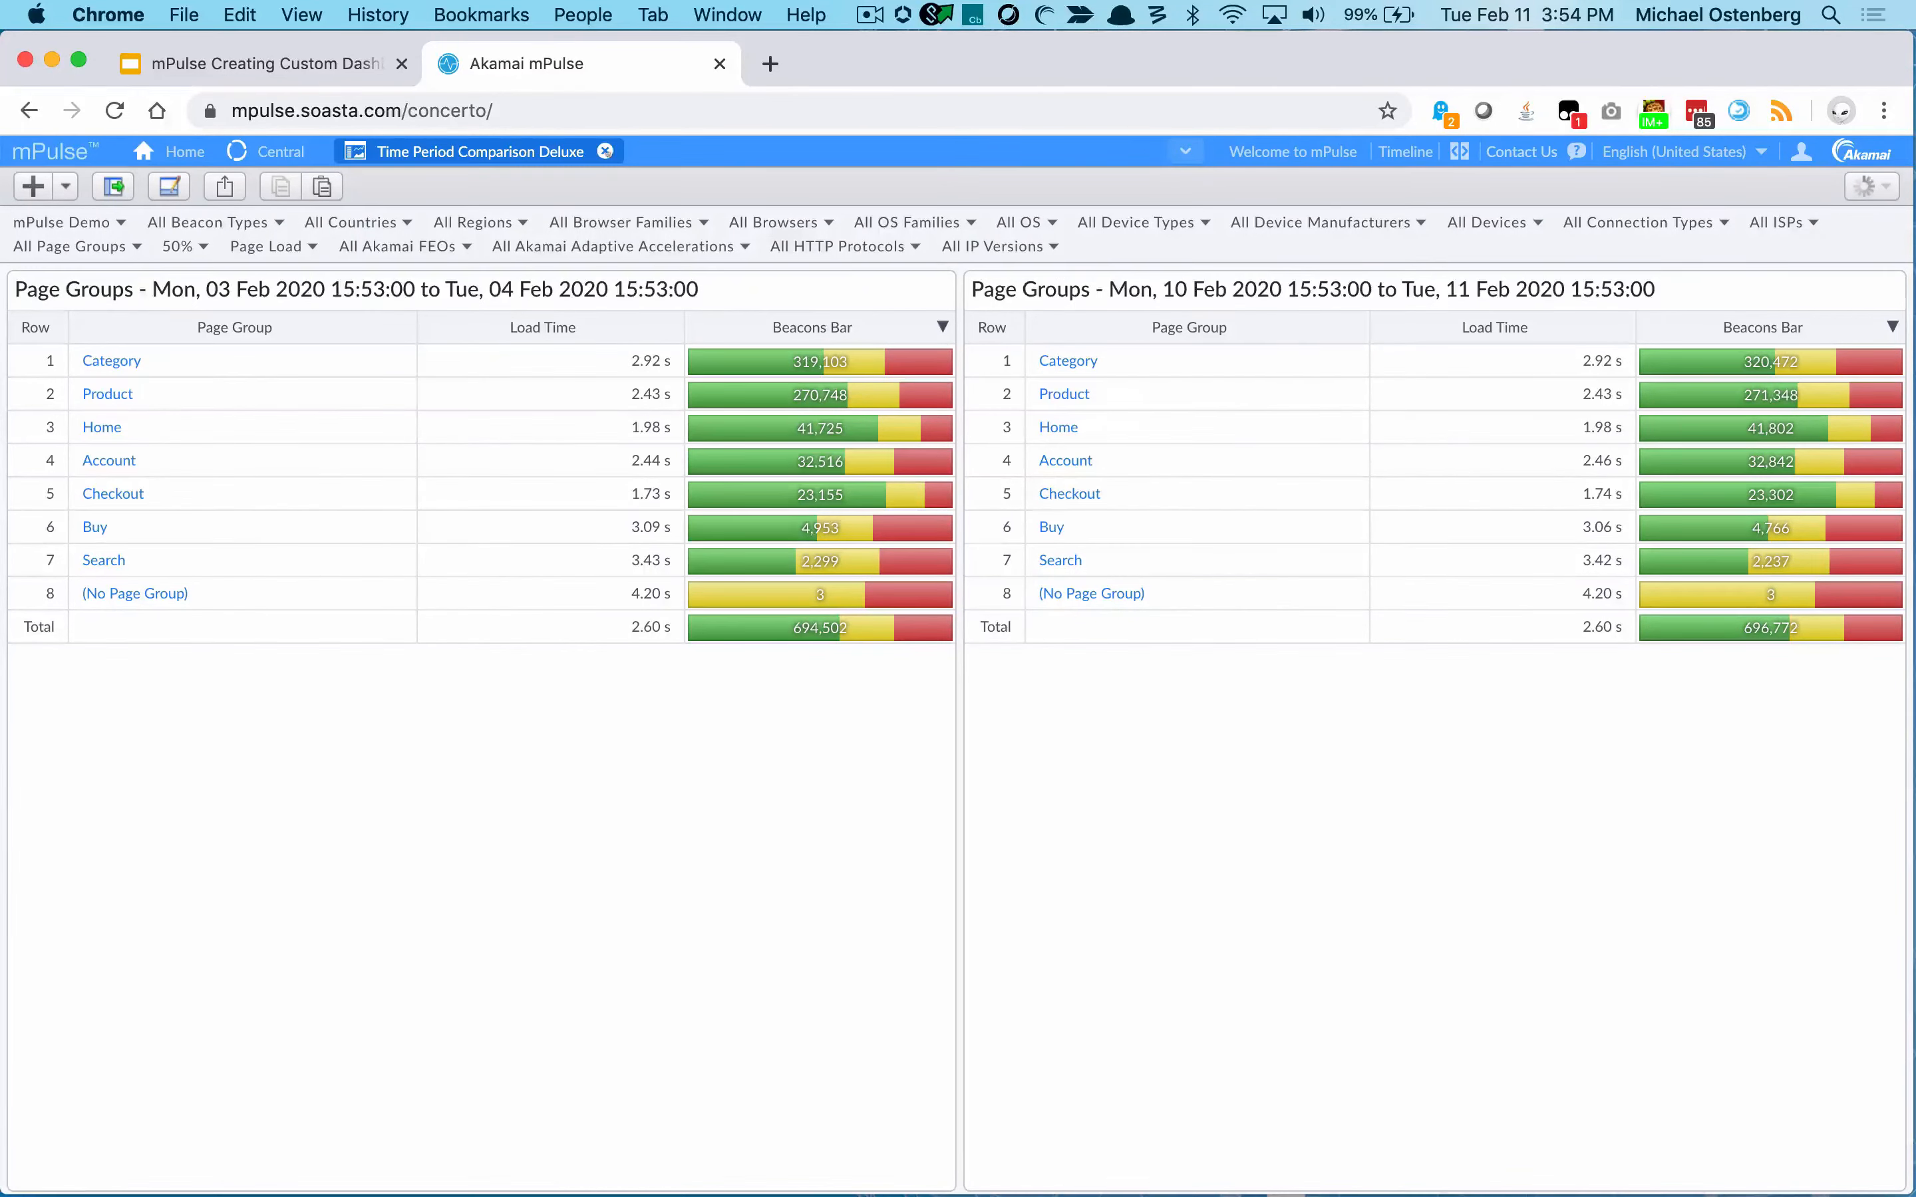
click(604, 151)
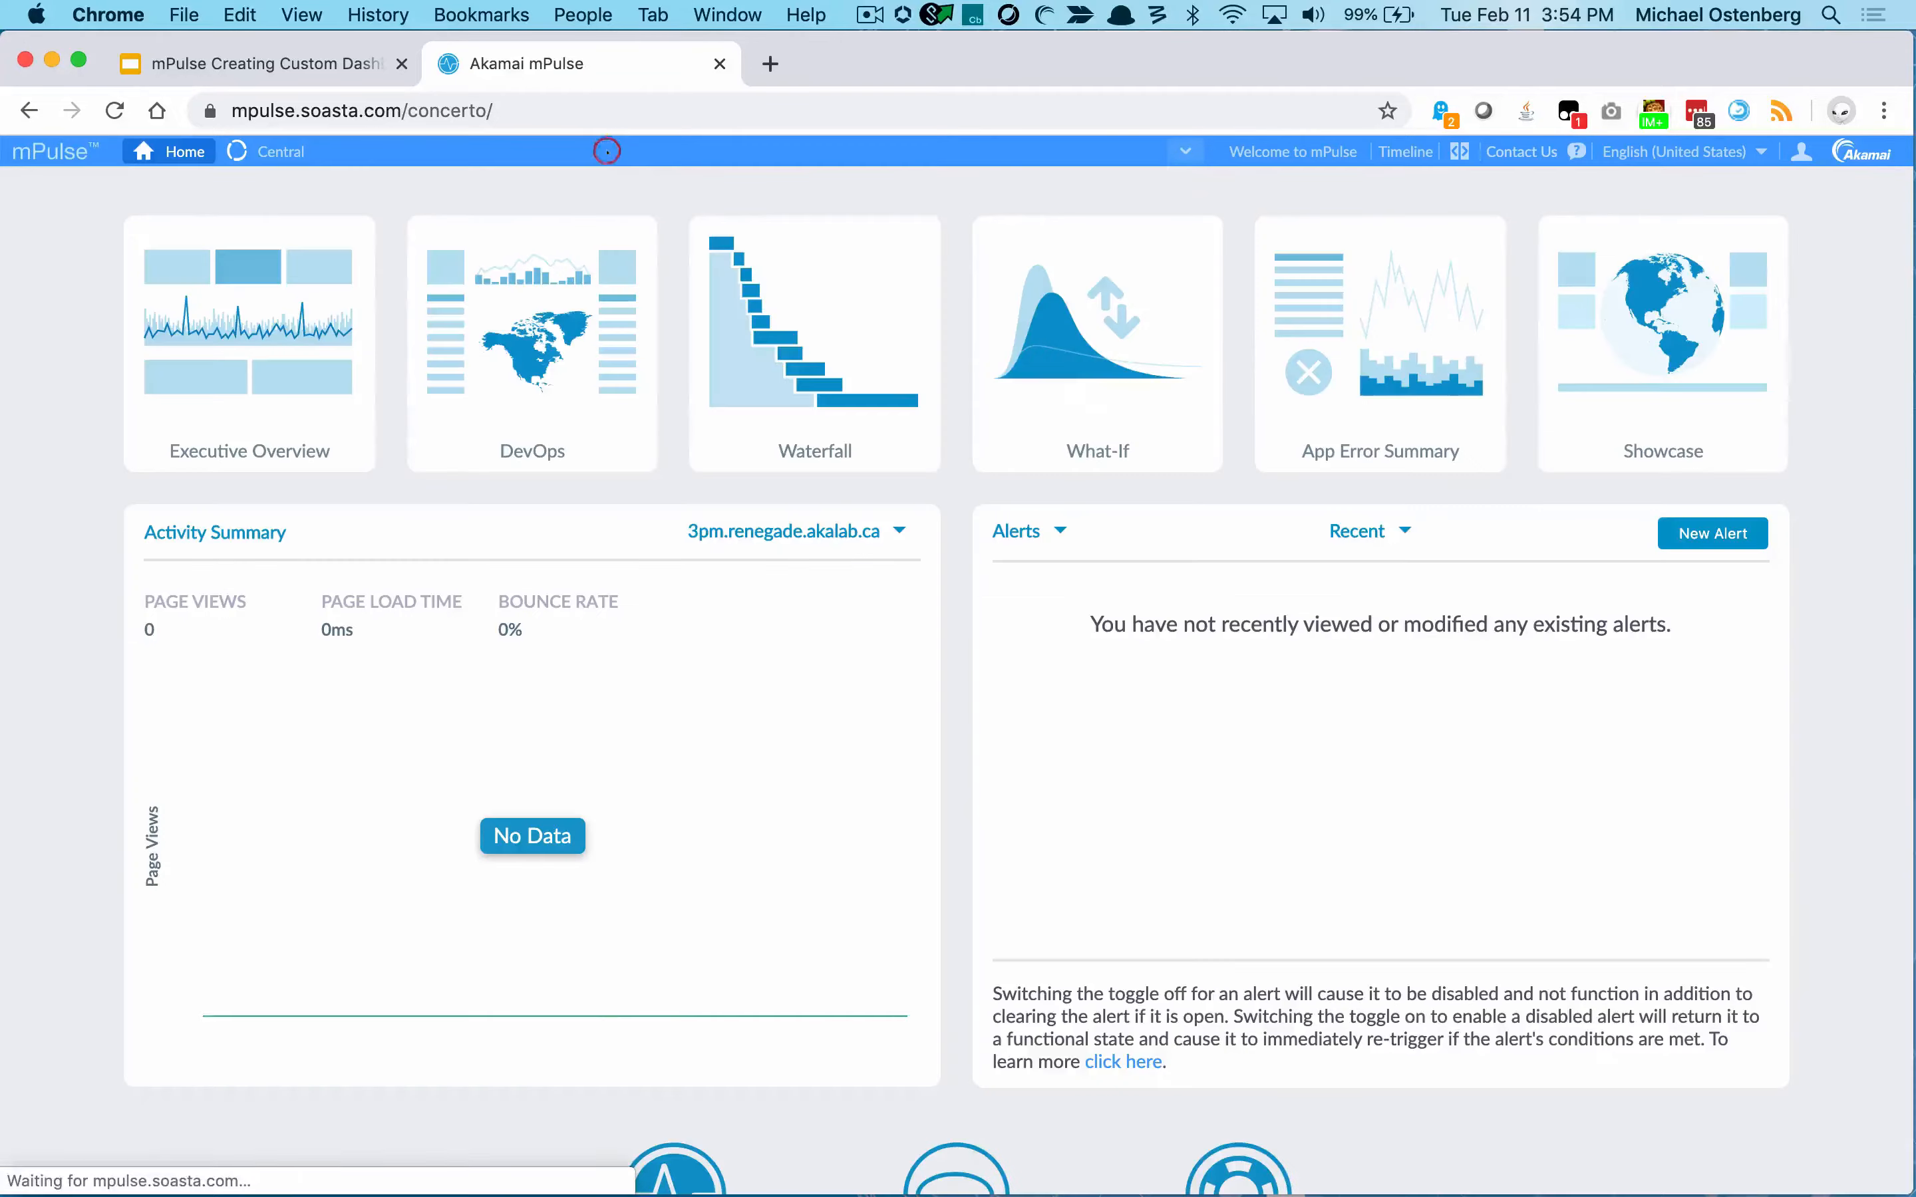
Set up a new dashboard named "Deluxe Dashboard with Sprinkles" using the layout with three equal columns between full-width header and footer rows.
click(283, 153)
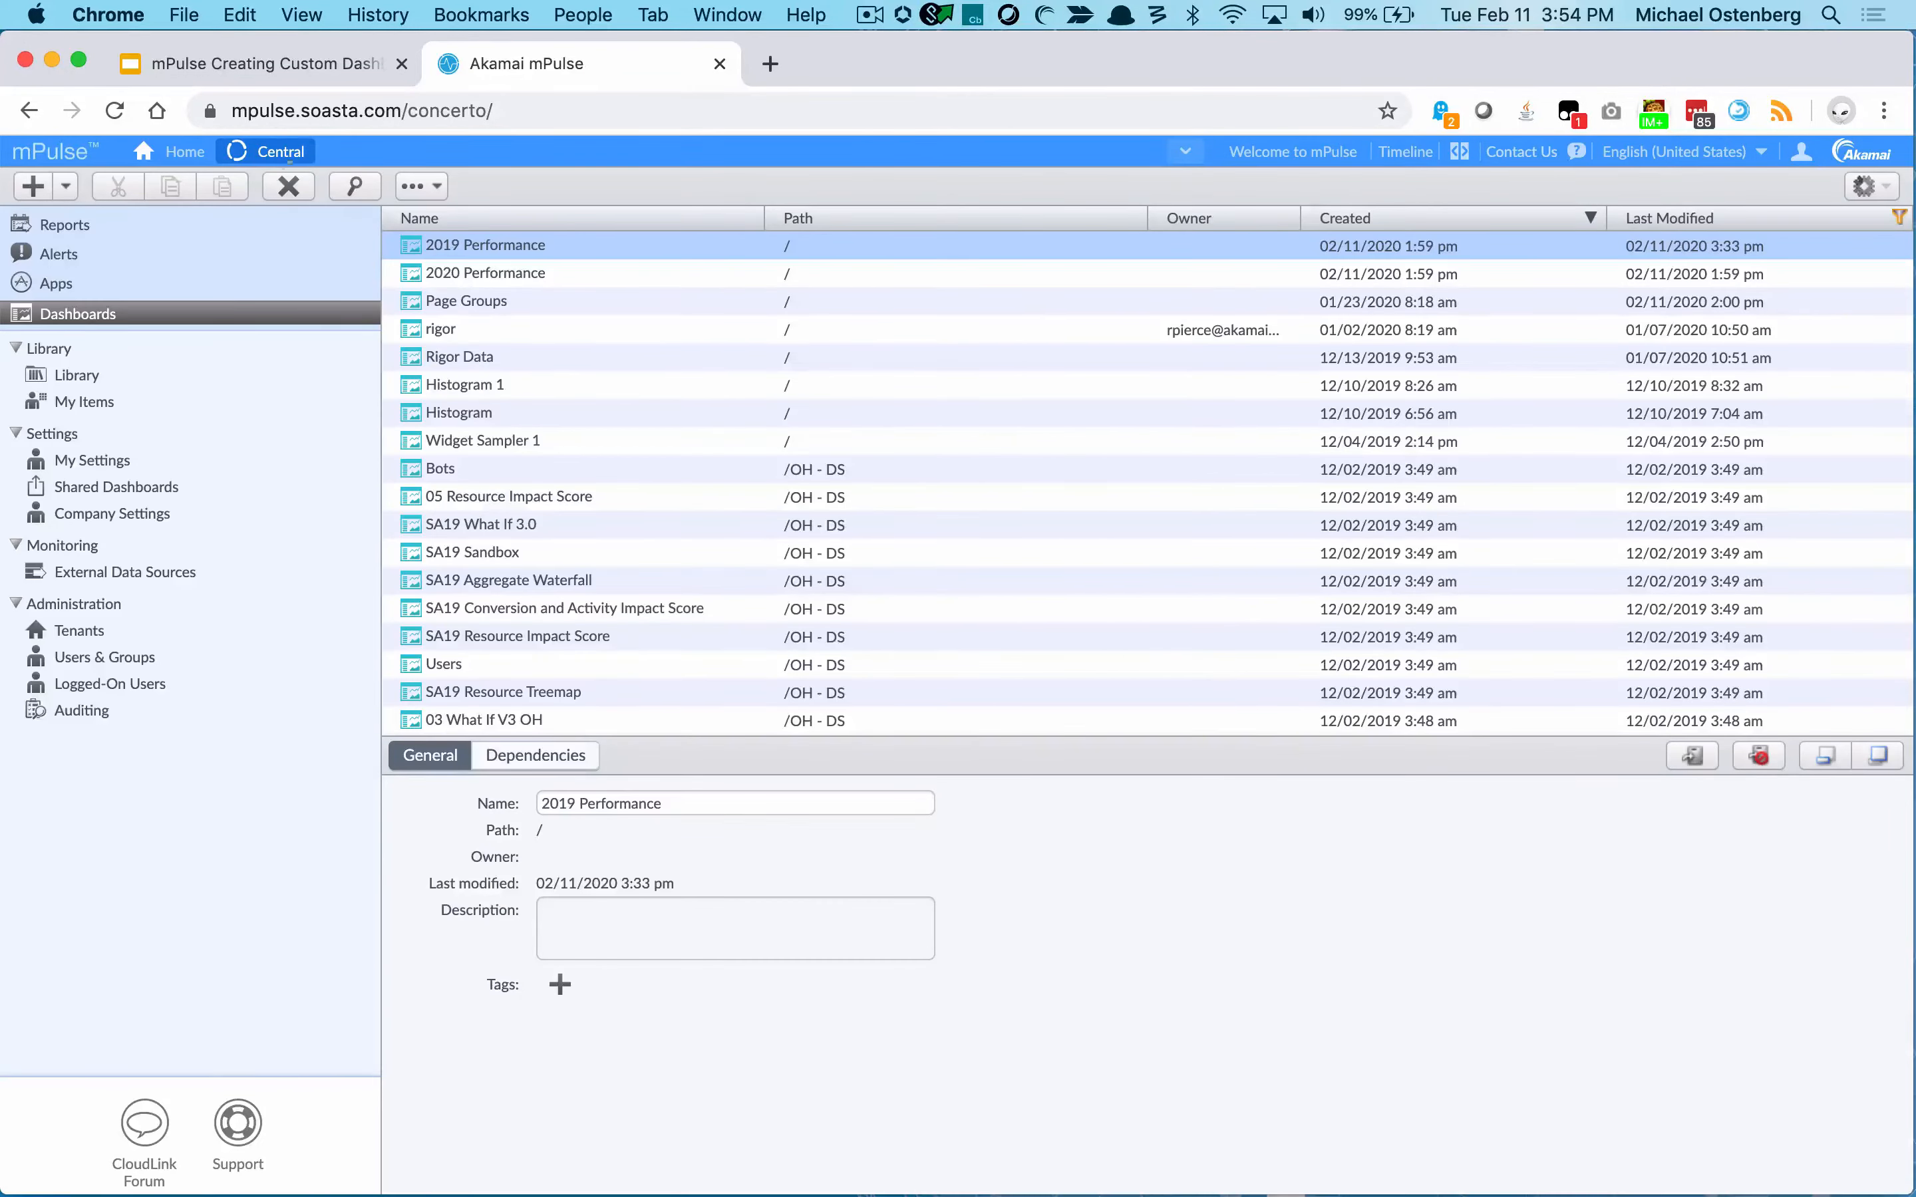
click(66, 188)
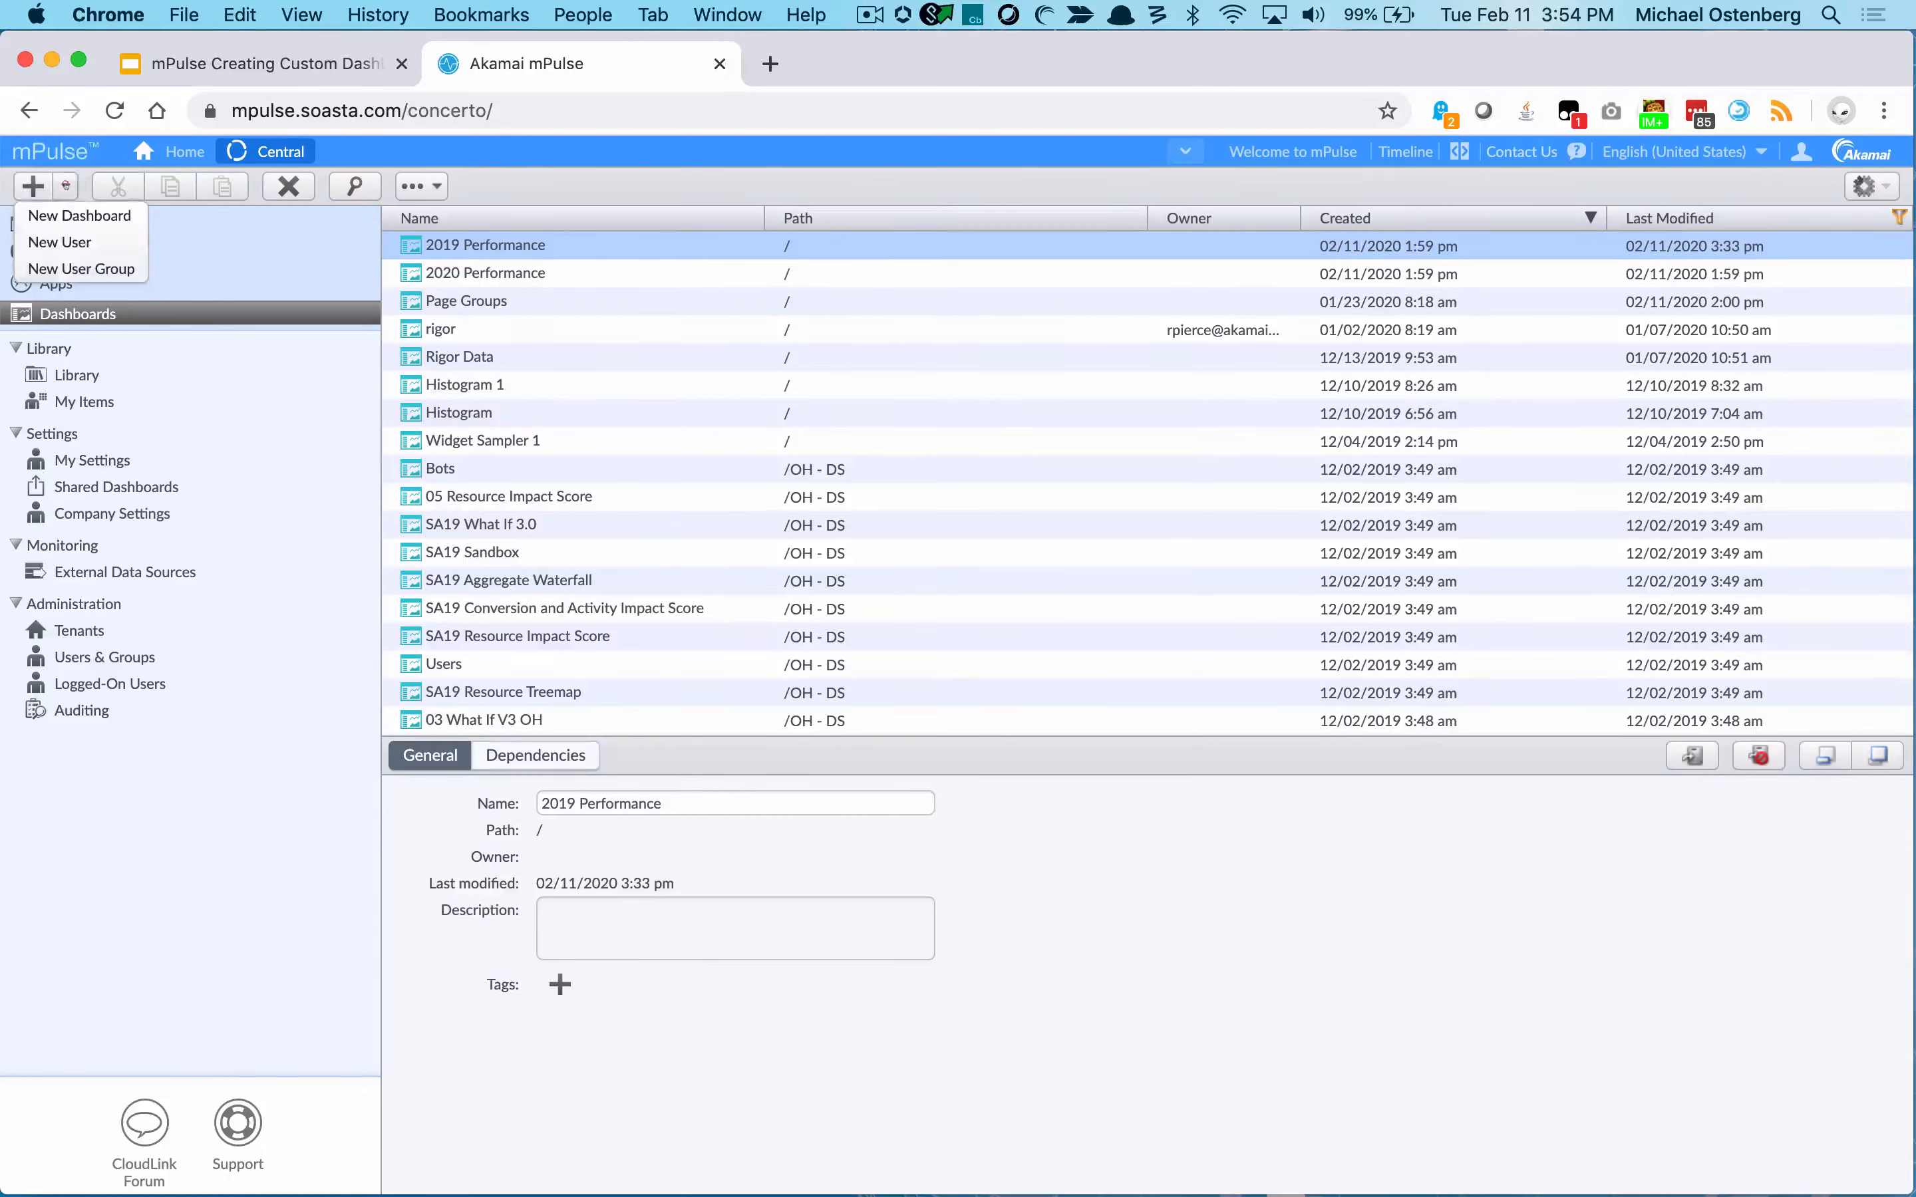
click(83, 217)
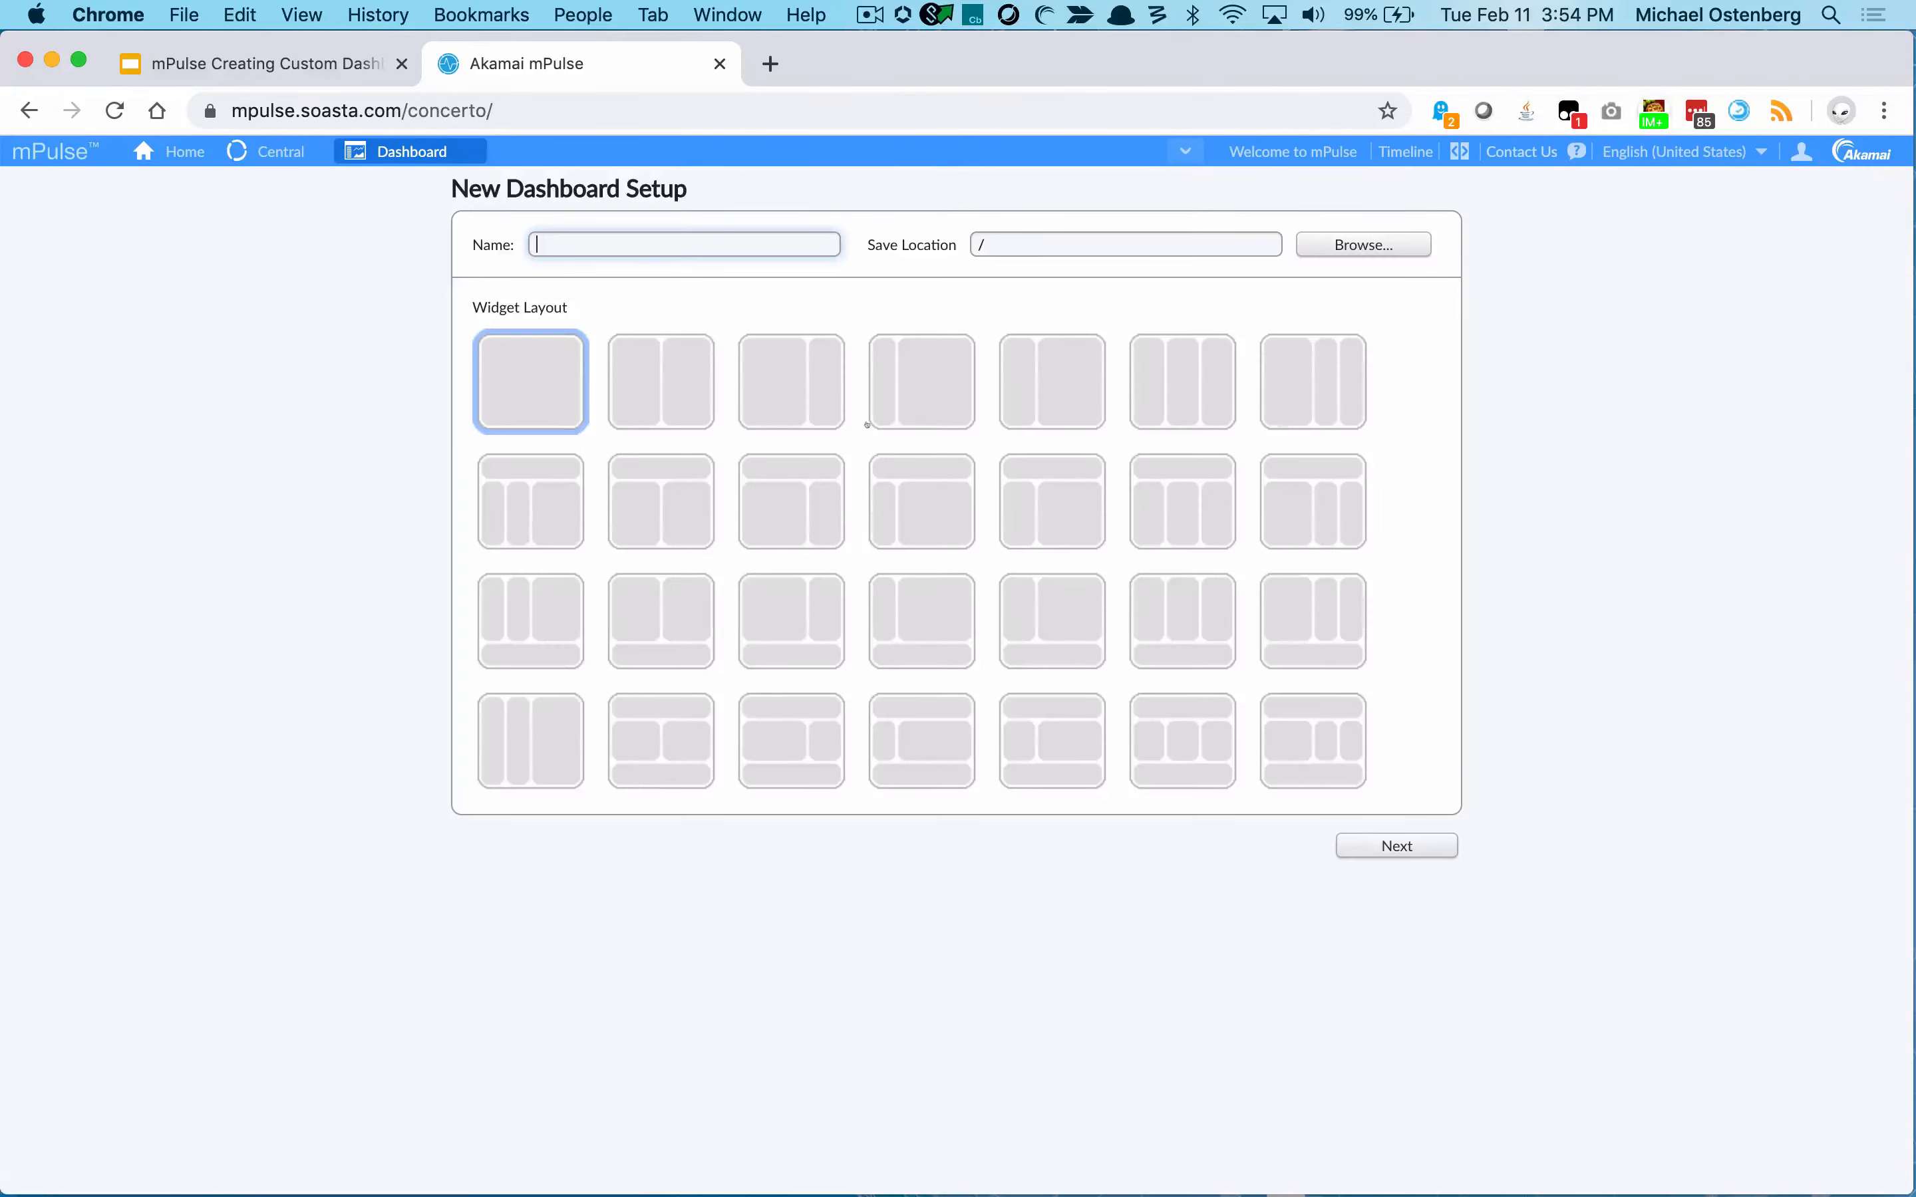
text(Del)
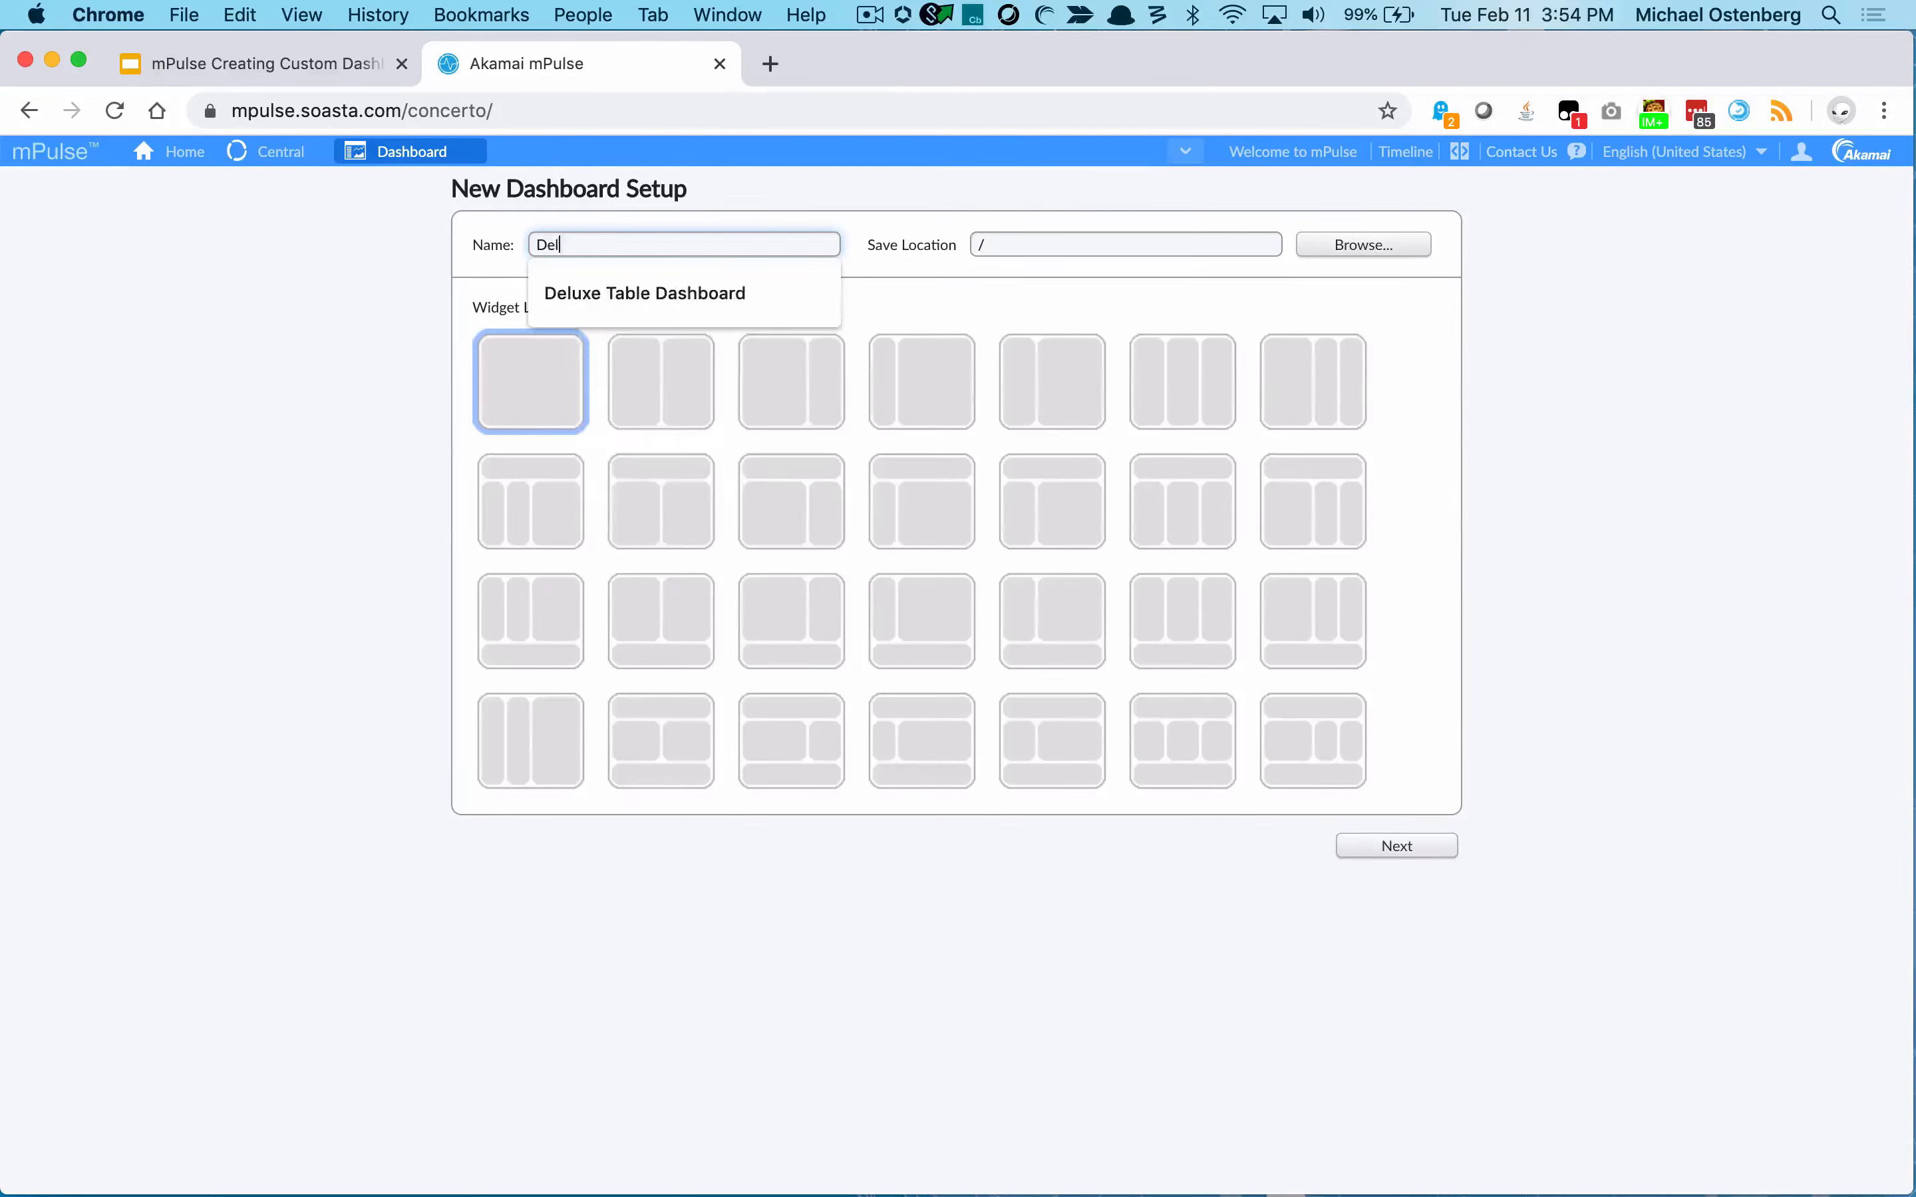
text(uxe Da)
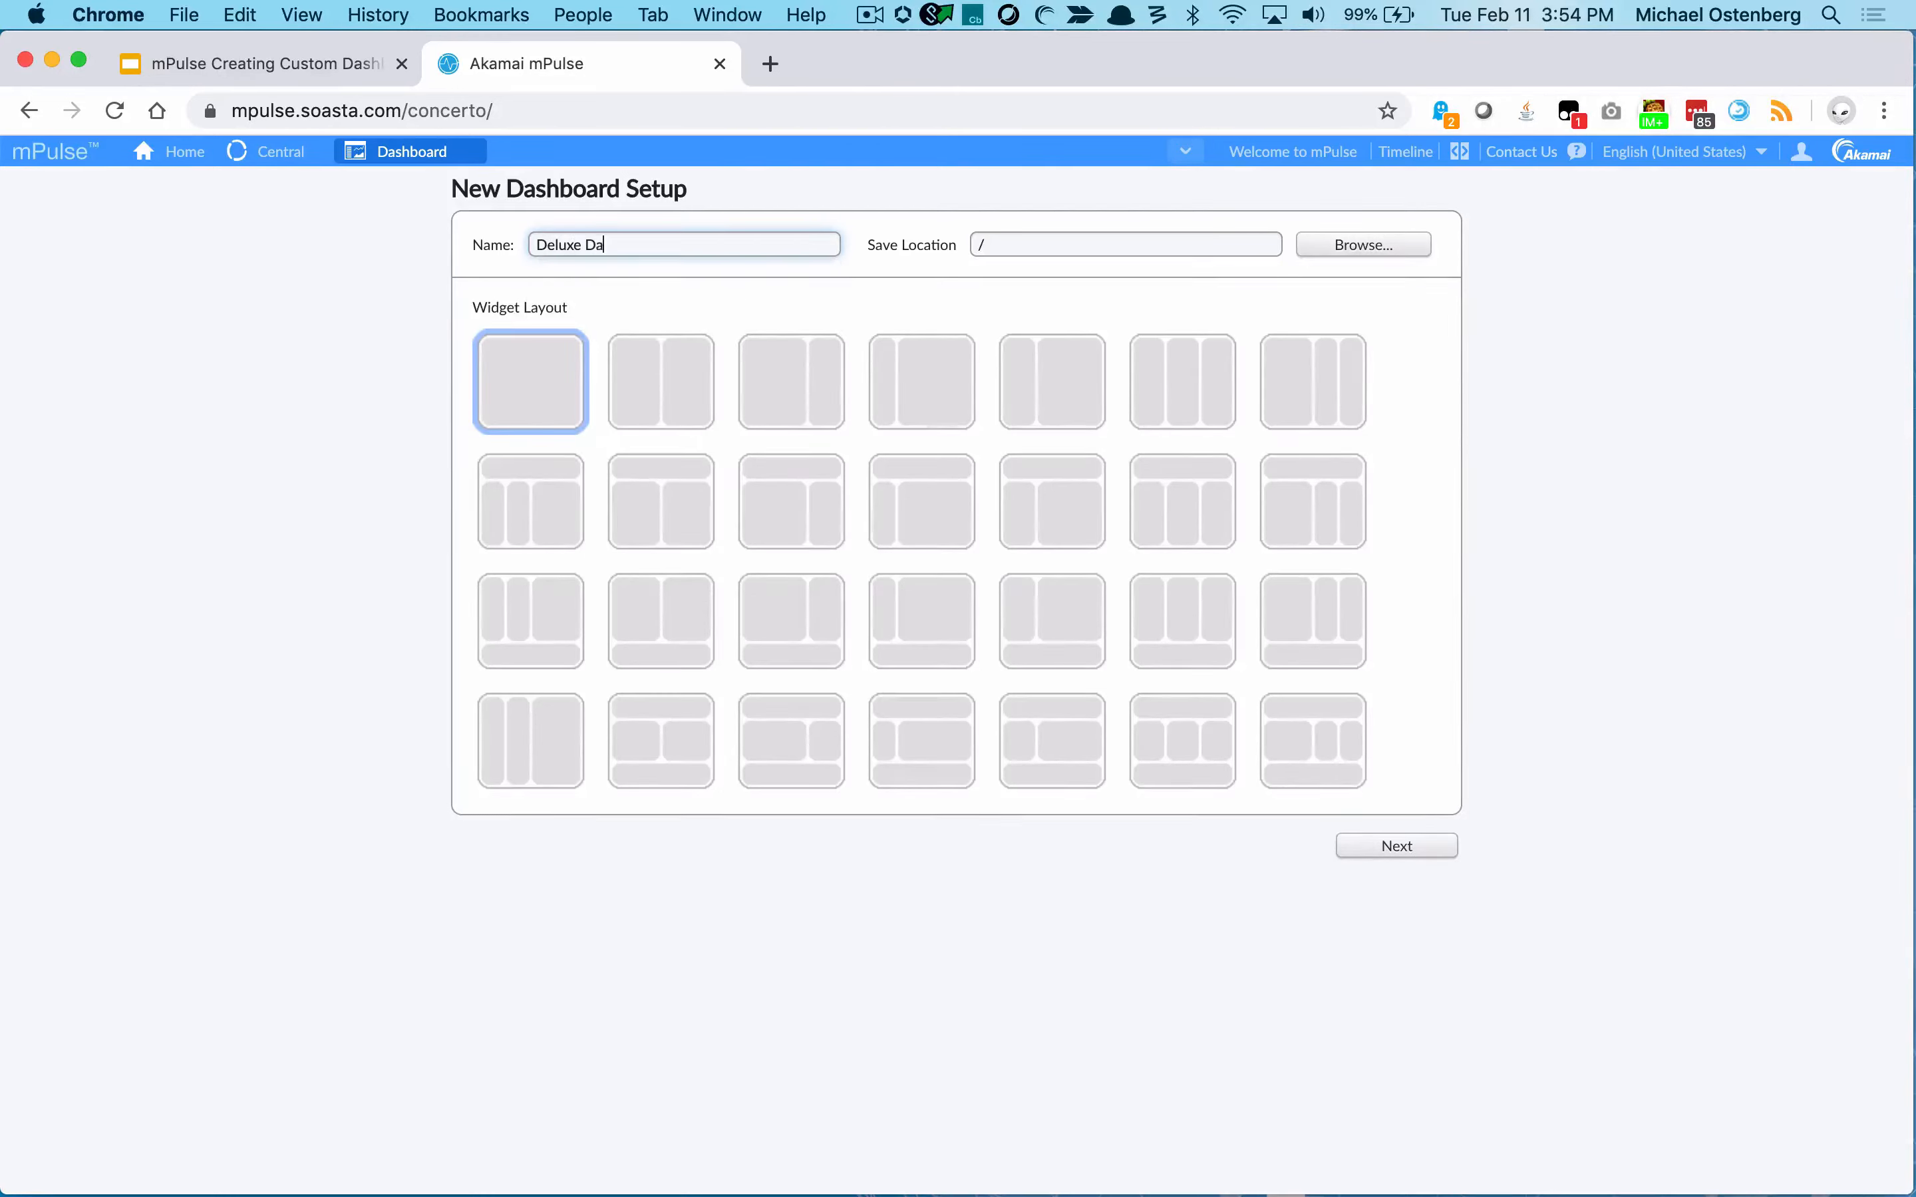
text(shboard with Sprinkles)
click(679, 719)
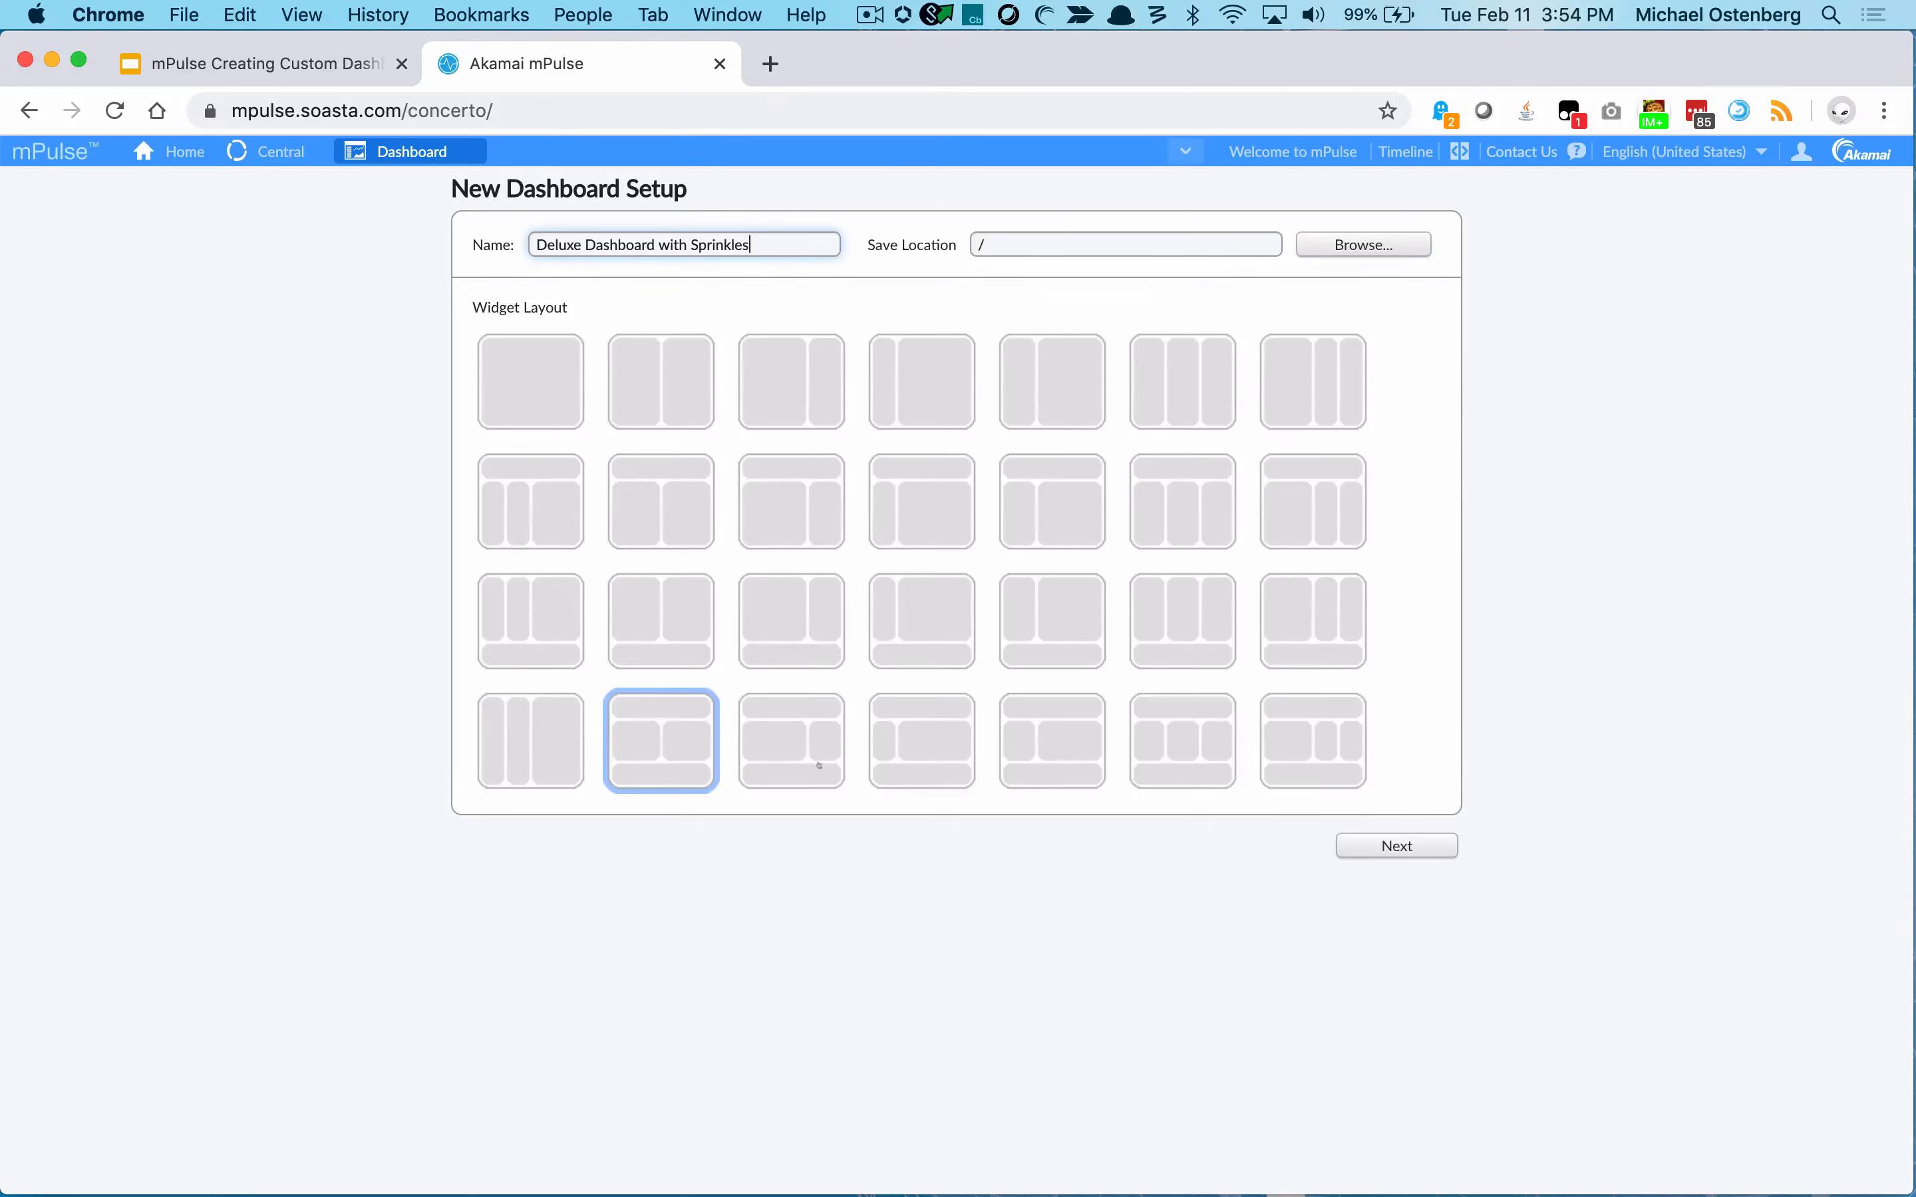
click(1156, 727)
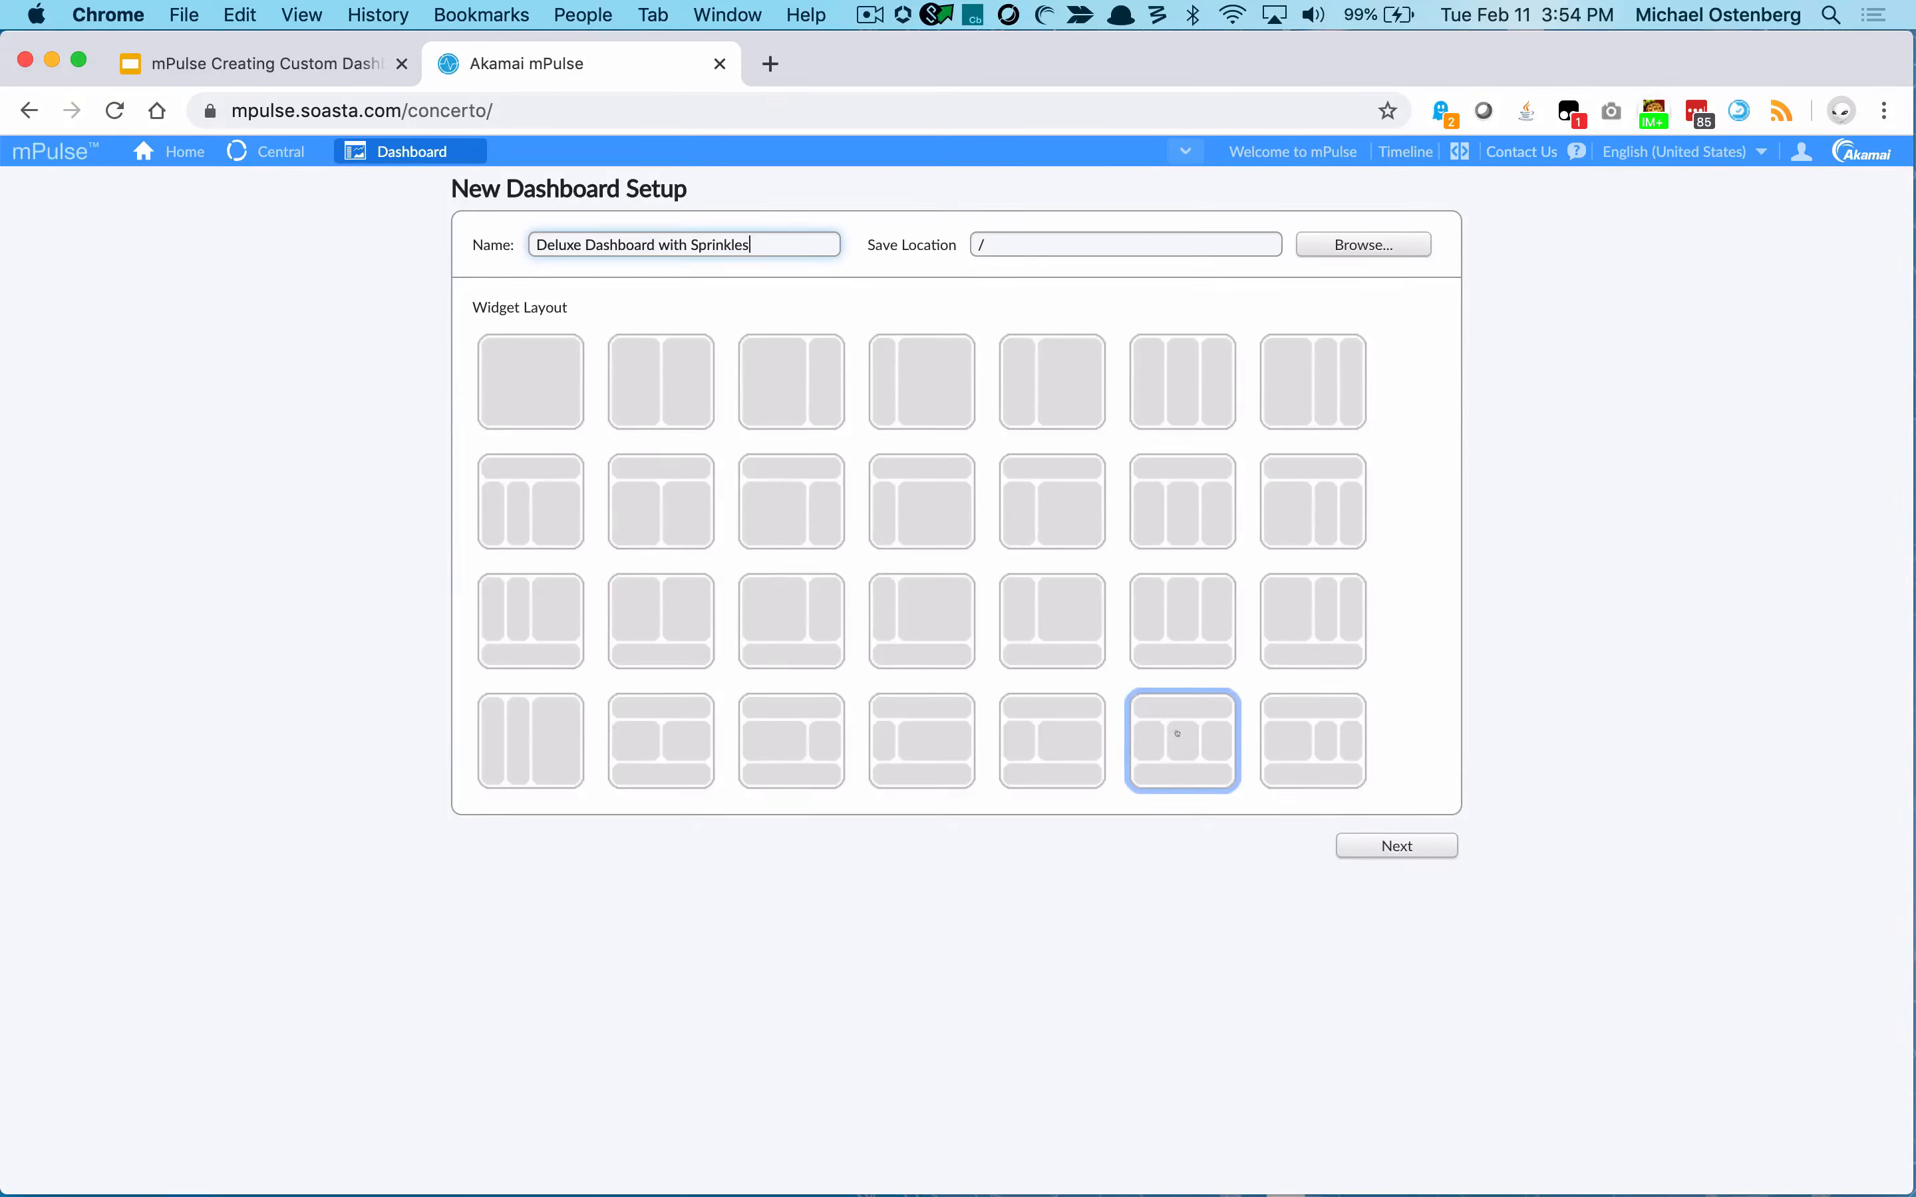
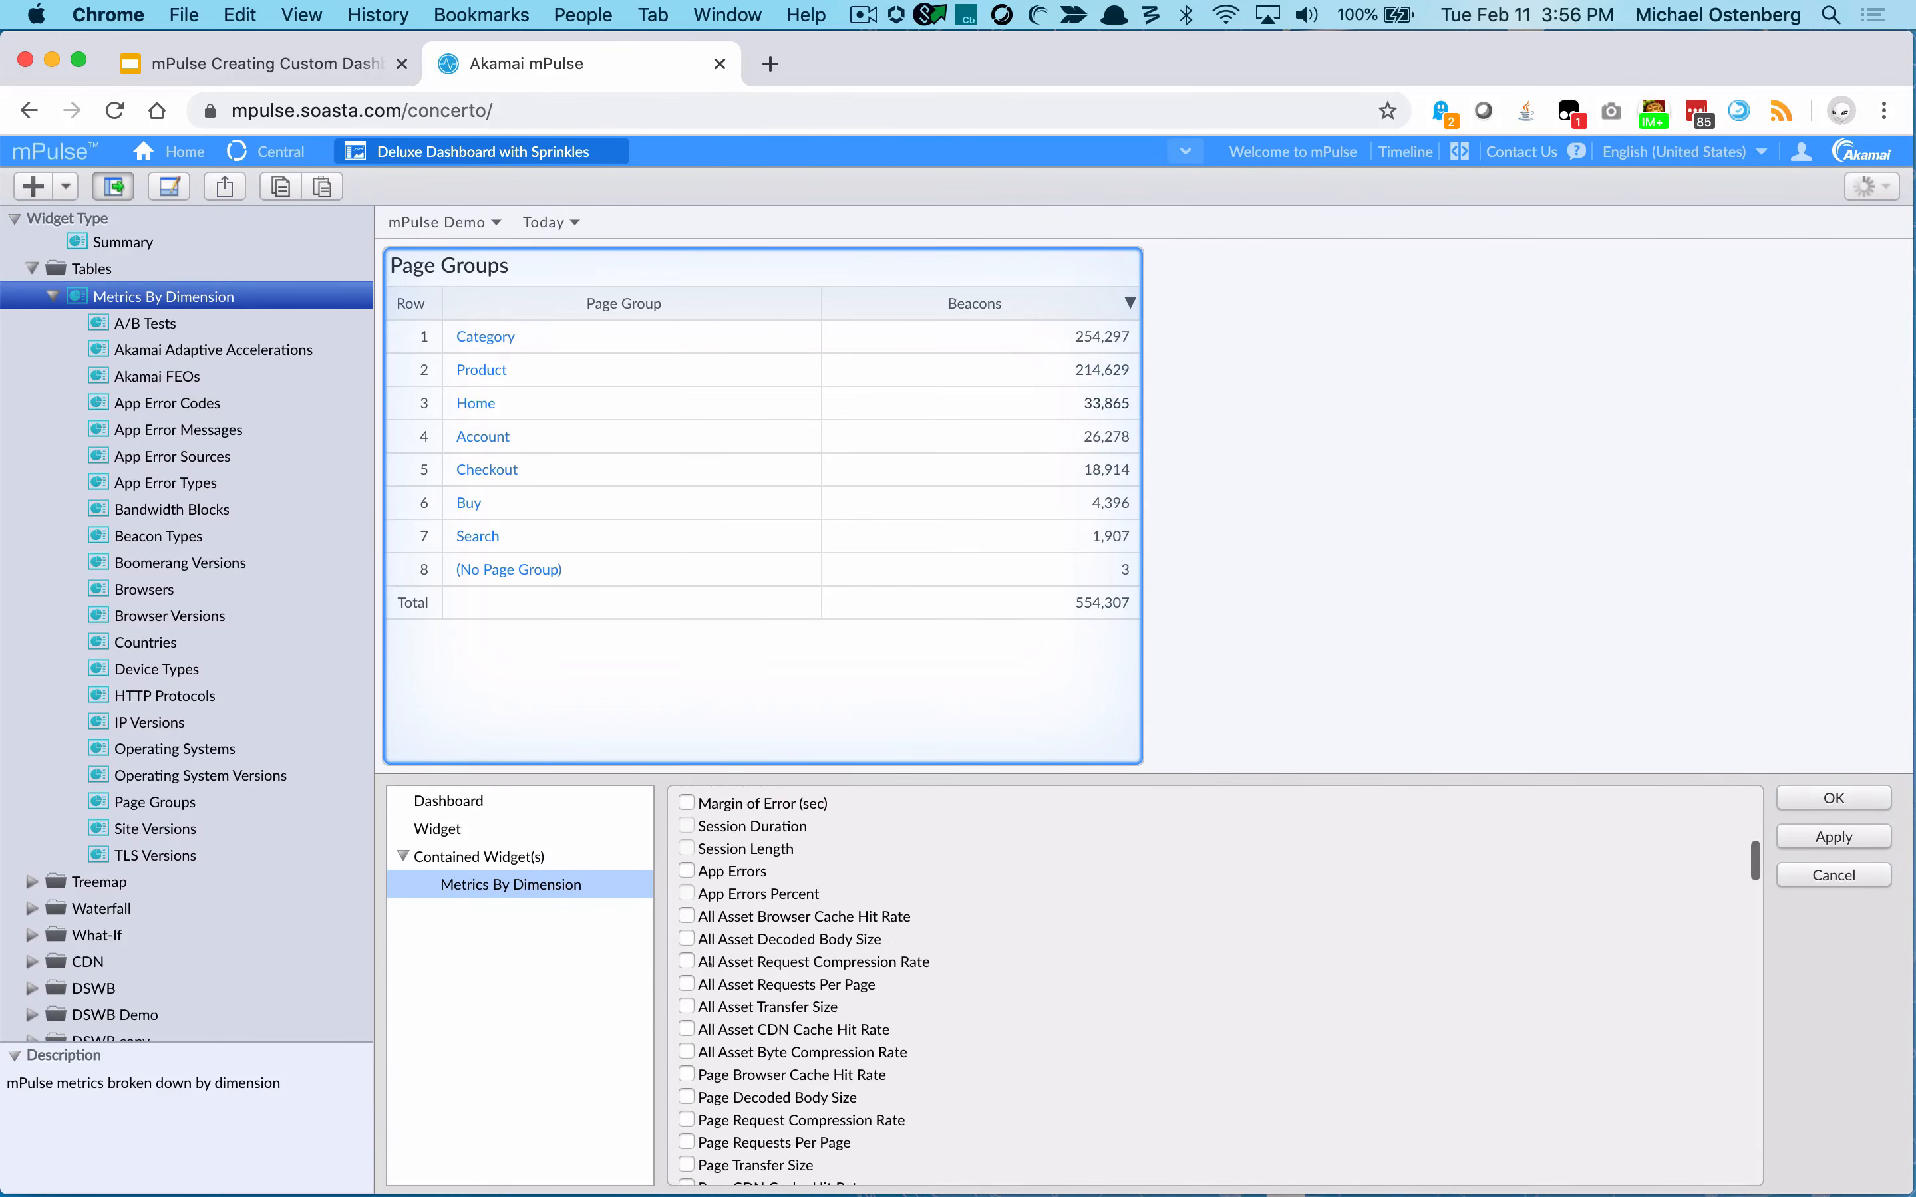
Include the All Asset Decoded Body Size, All Asset Transfer Size and All Asset Requests Per Page metrics in the Page Groups table.
click(687, 940)
click(686, 1007)
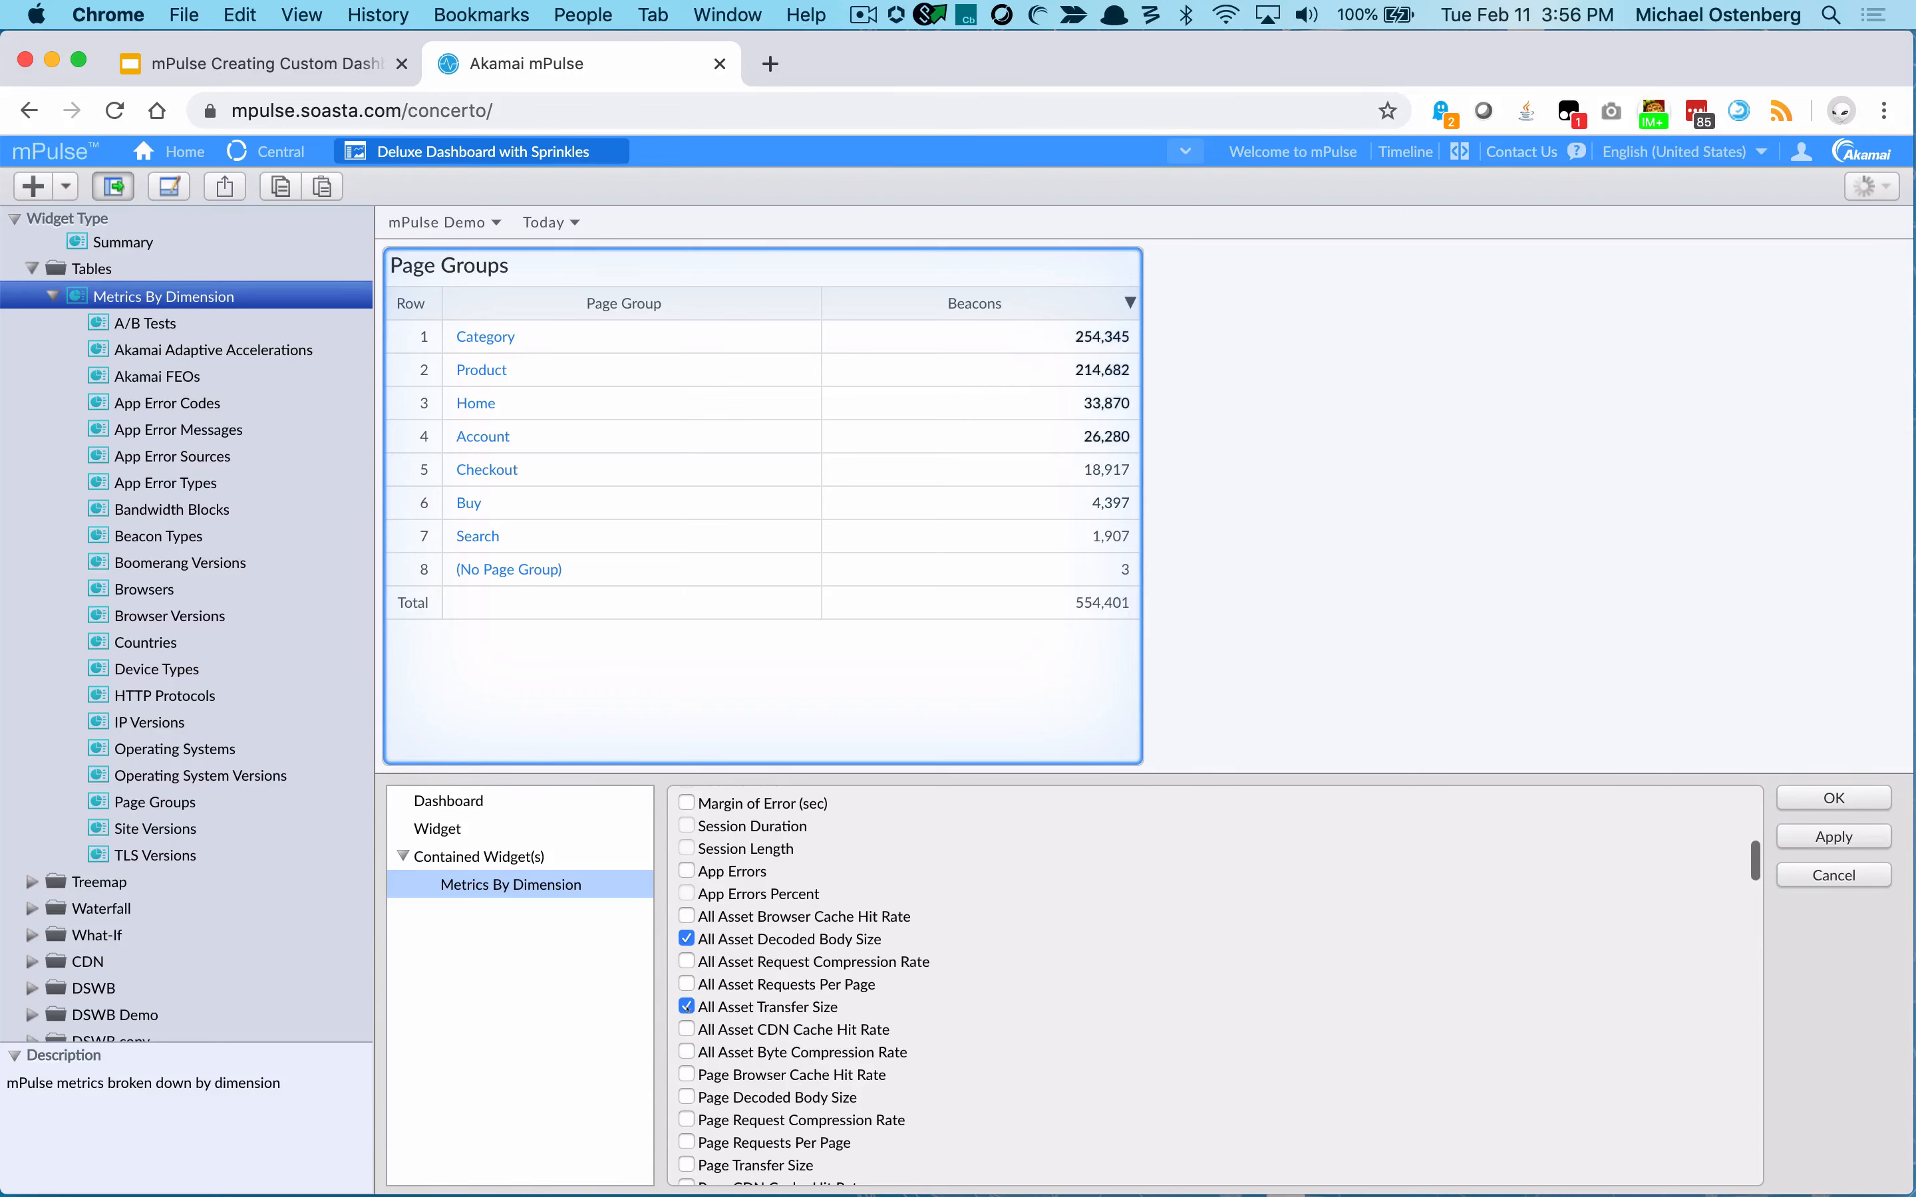
scroll(816, 992, down, 2)
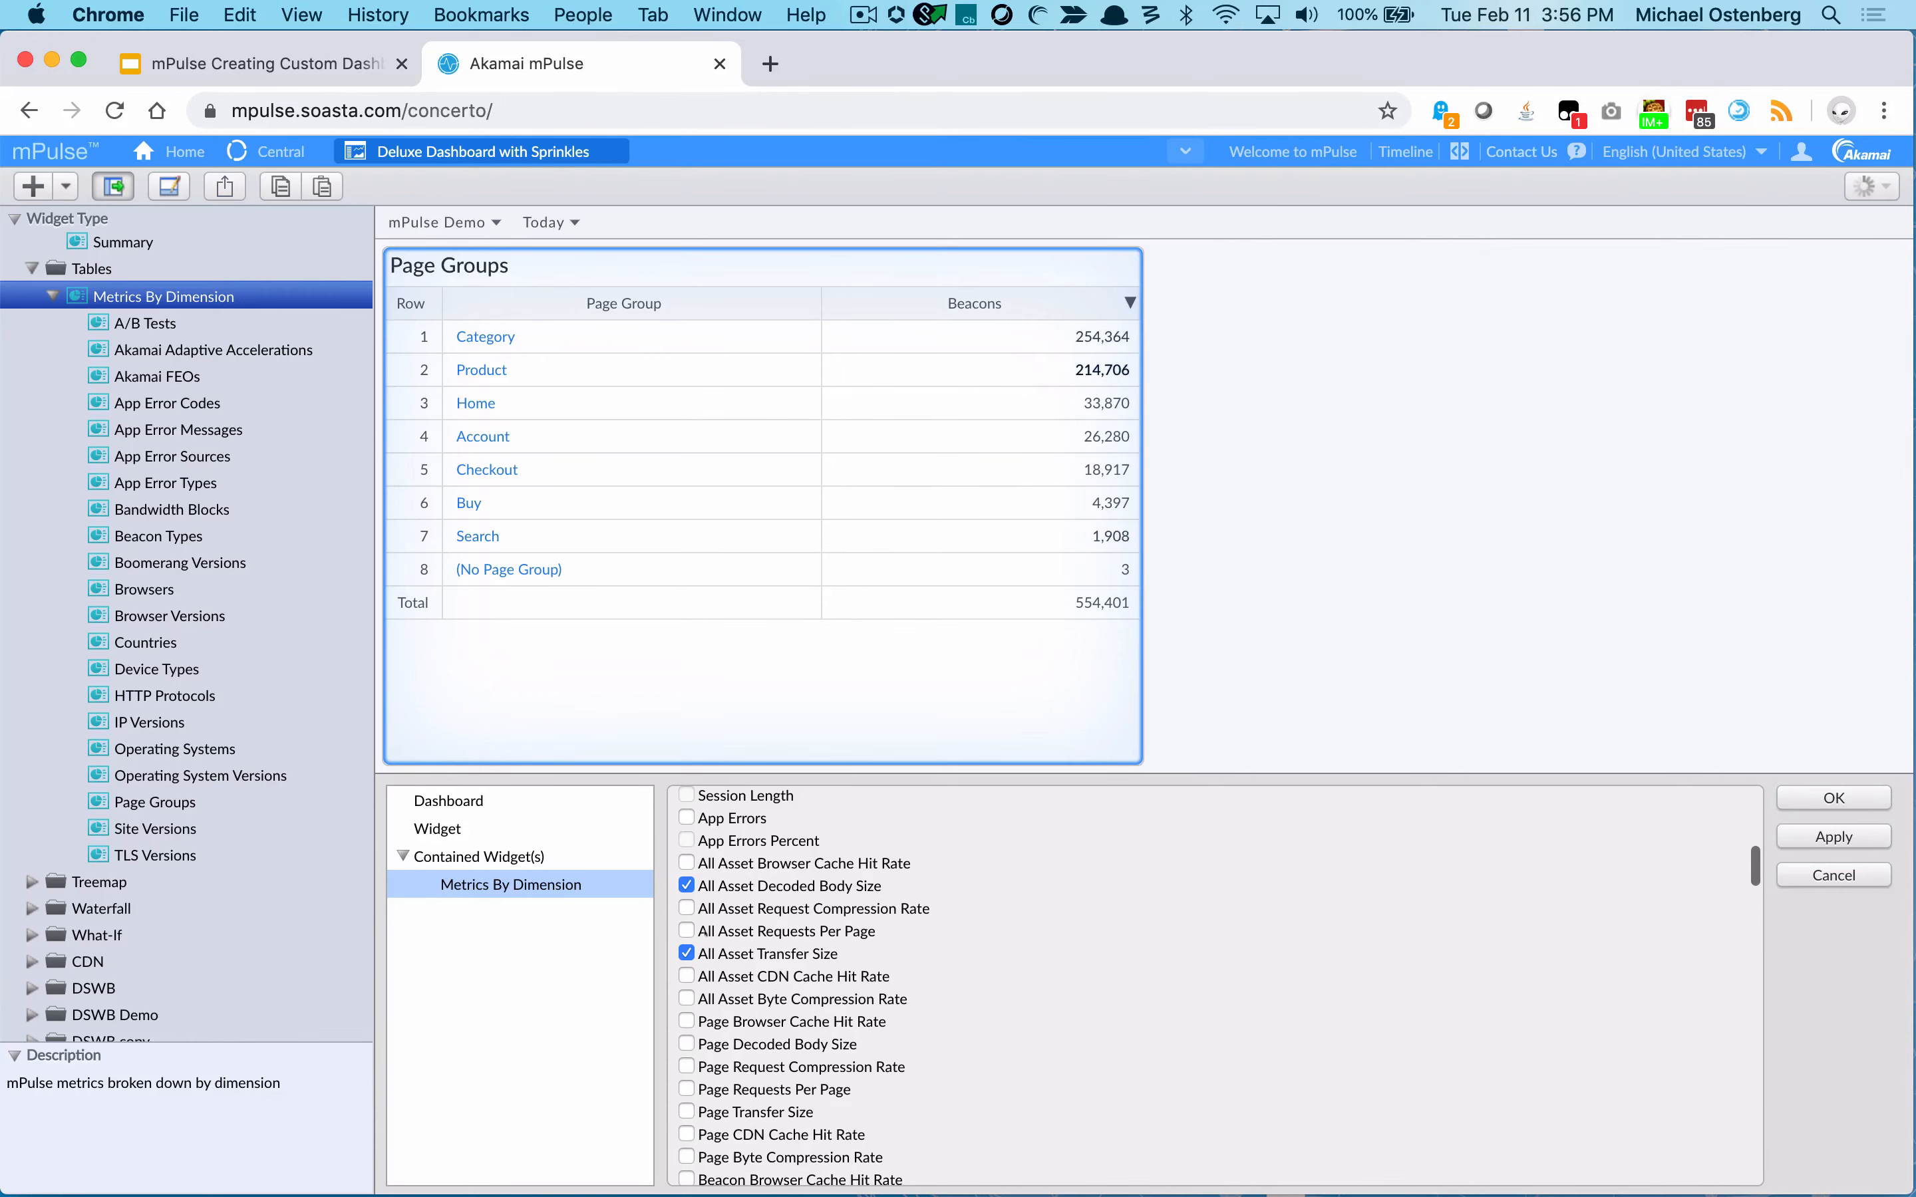
click(687, 932)
Include the Load Time navigation timing metric in the Page Groups table and apply the metric selection.
scroll(806, 922, up, 10)
scroll(806, 922, down, 15)
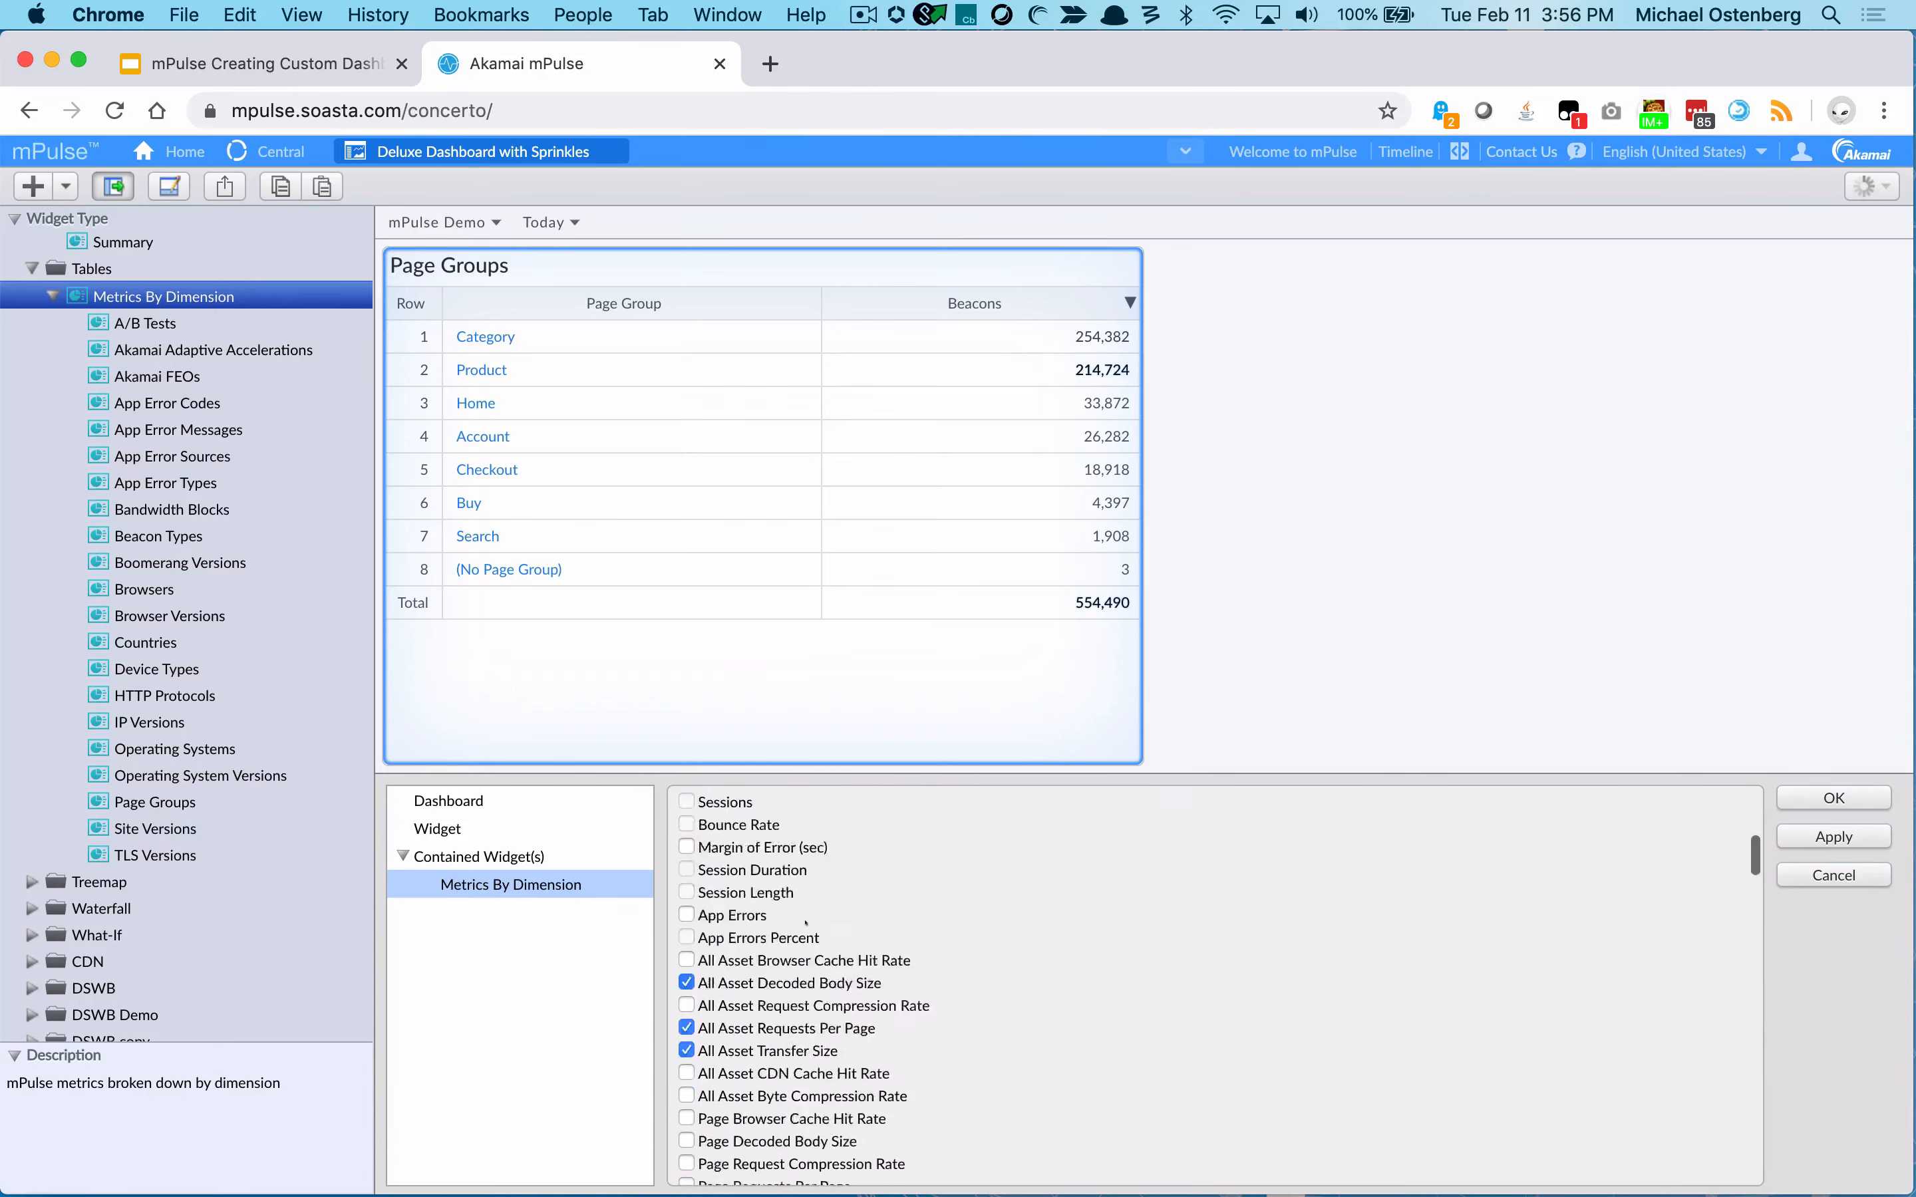
scroll(806, 922, down, 2)
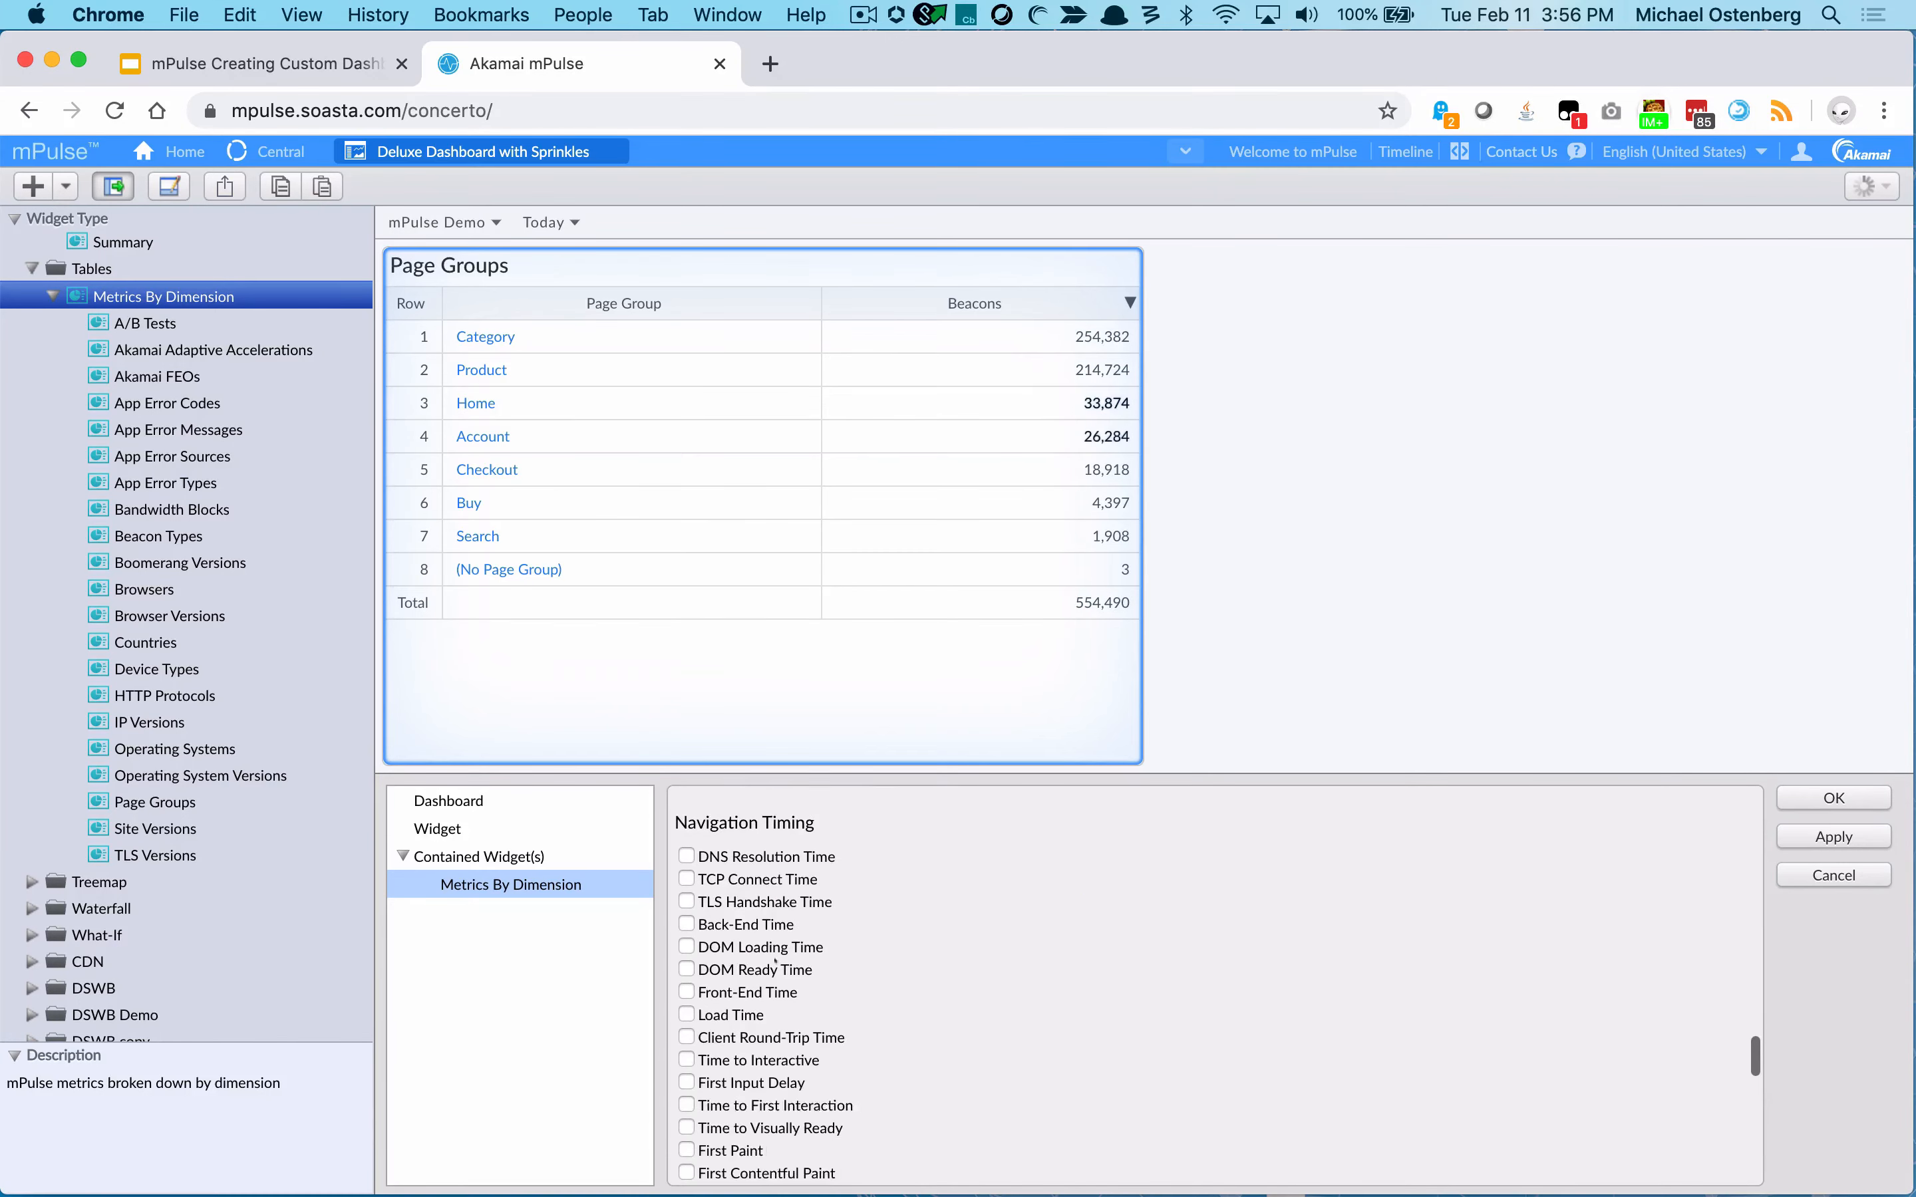
click(686, 1015)
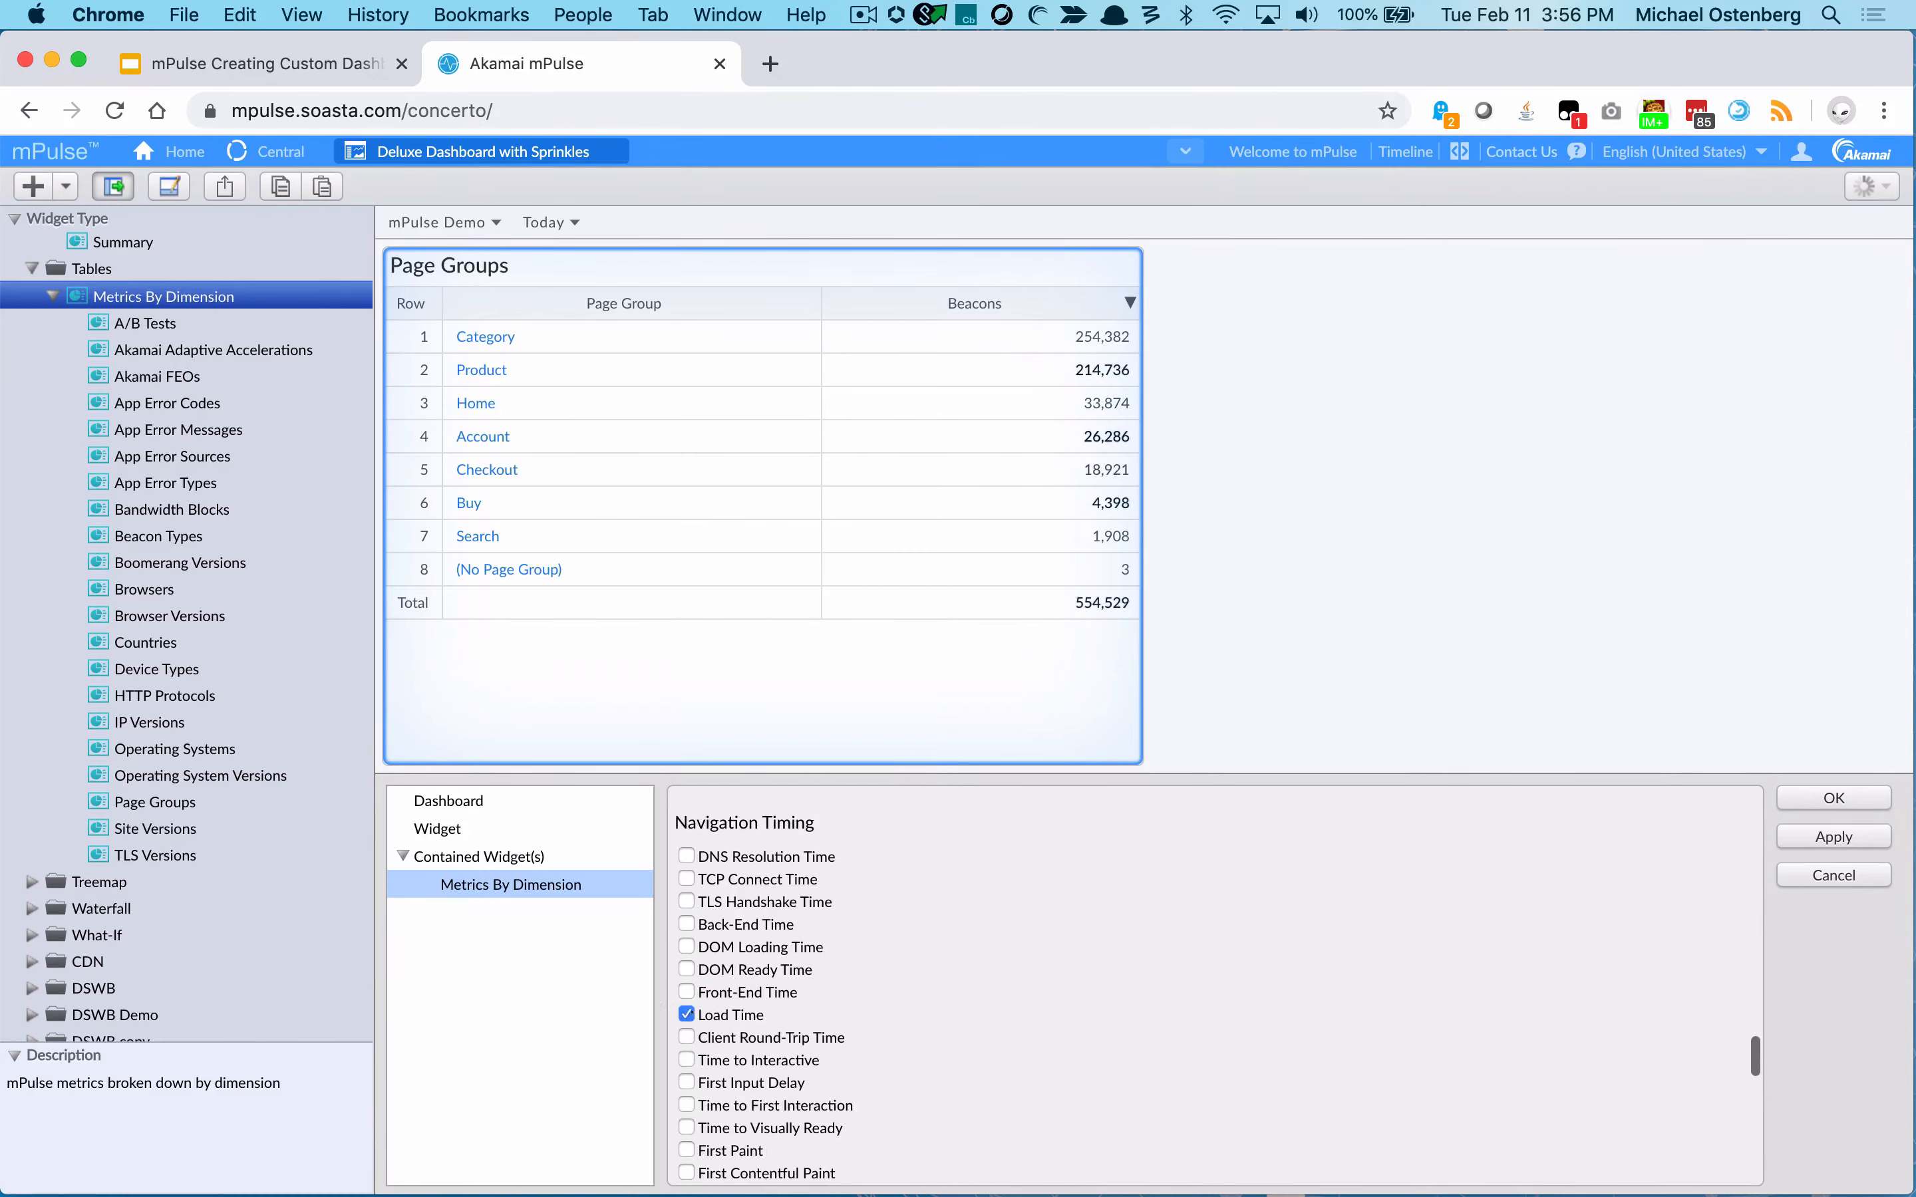
scroll(808, 986, up, 10)
scroll(808, 986, up, 6)
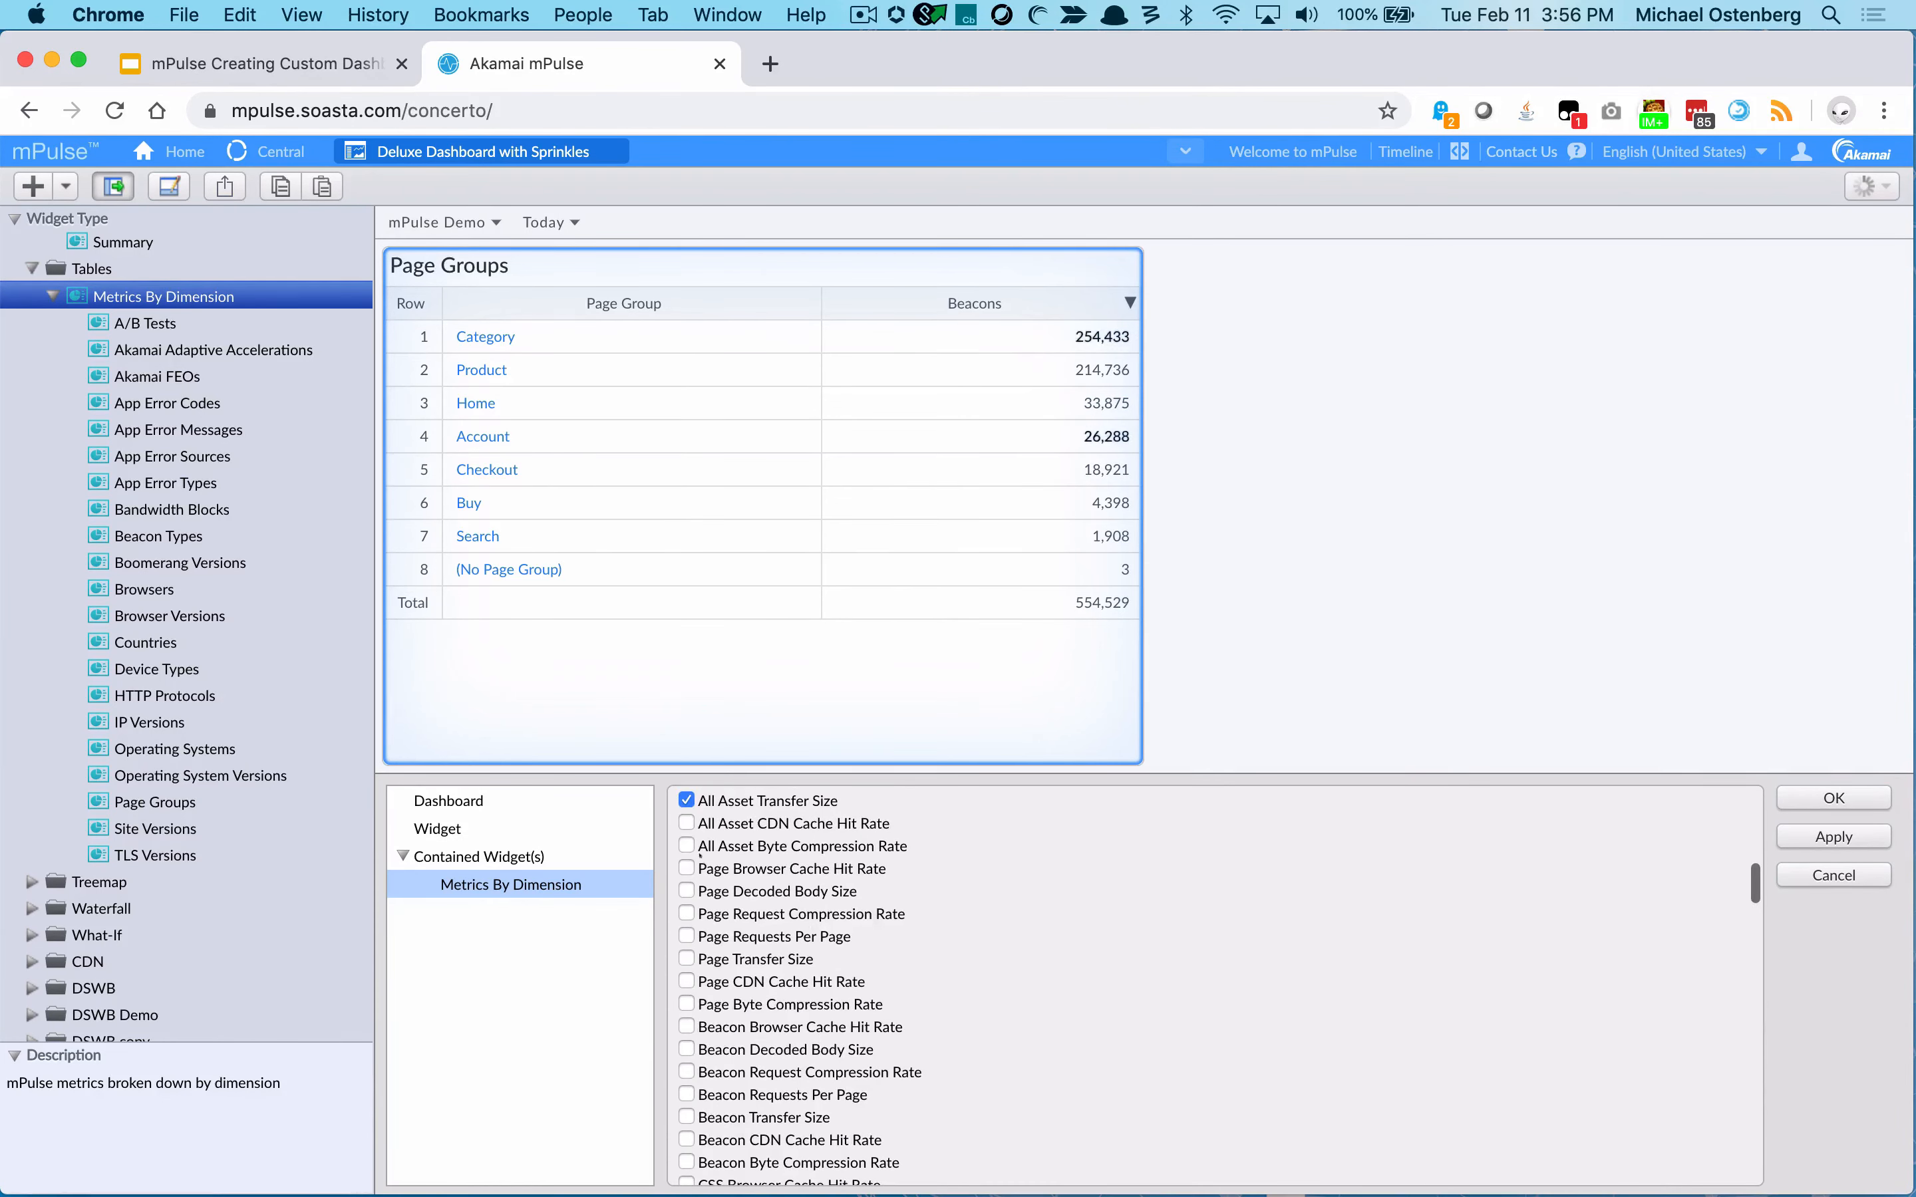
scroll(1187, 966, down, 1)
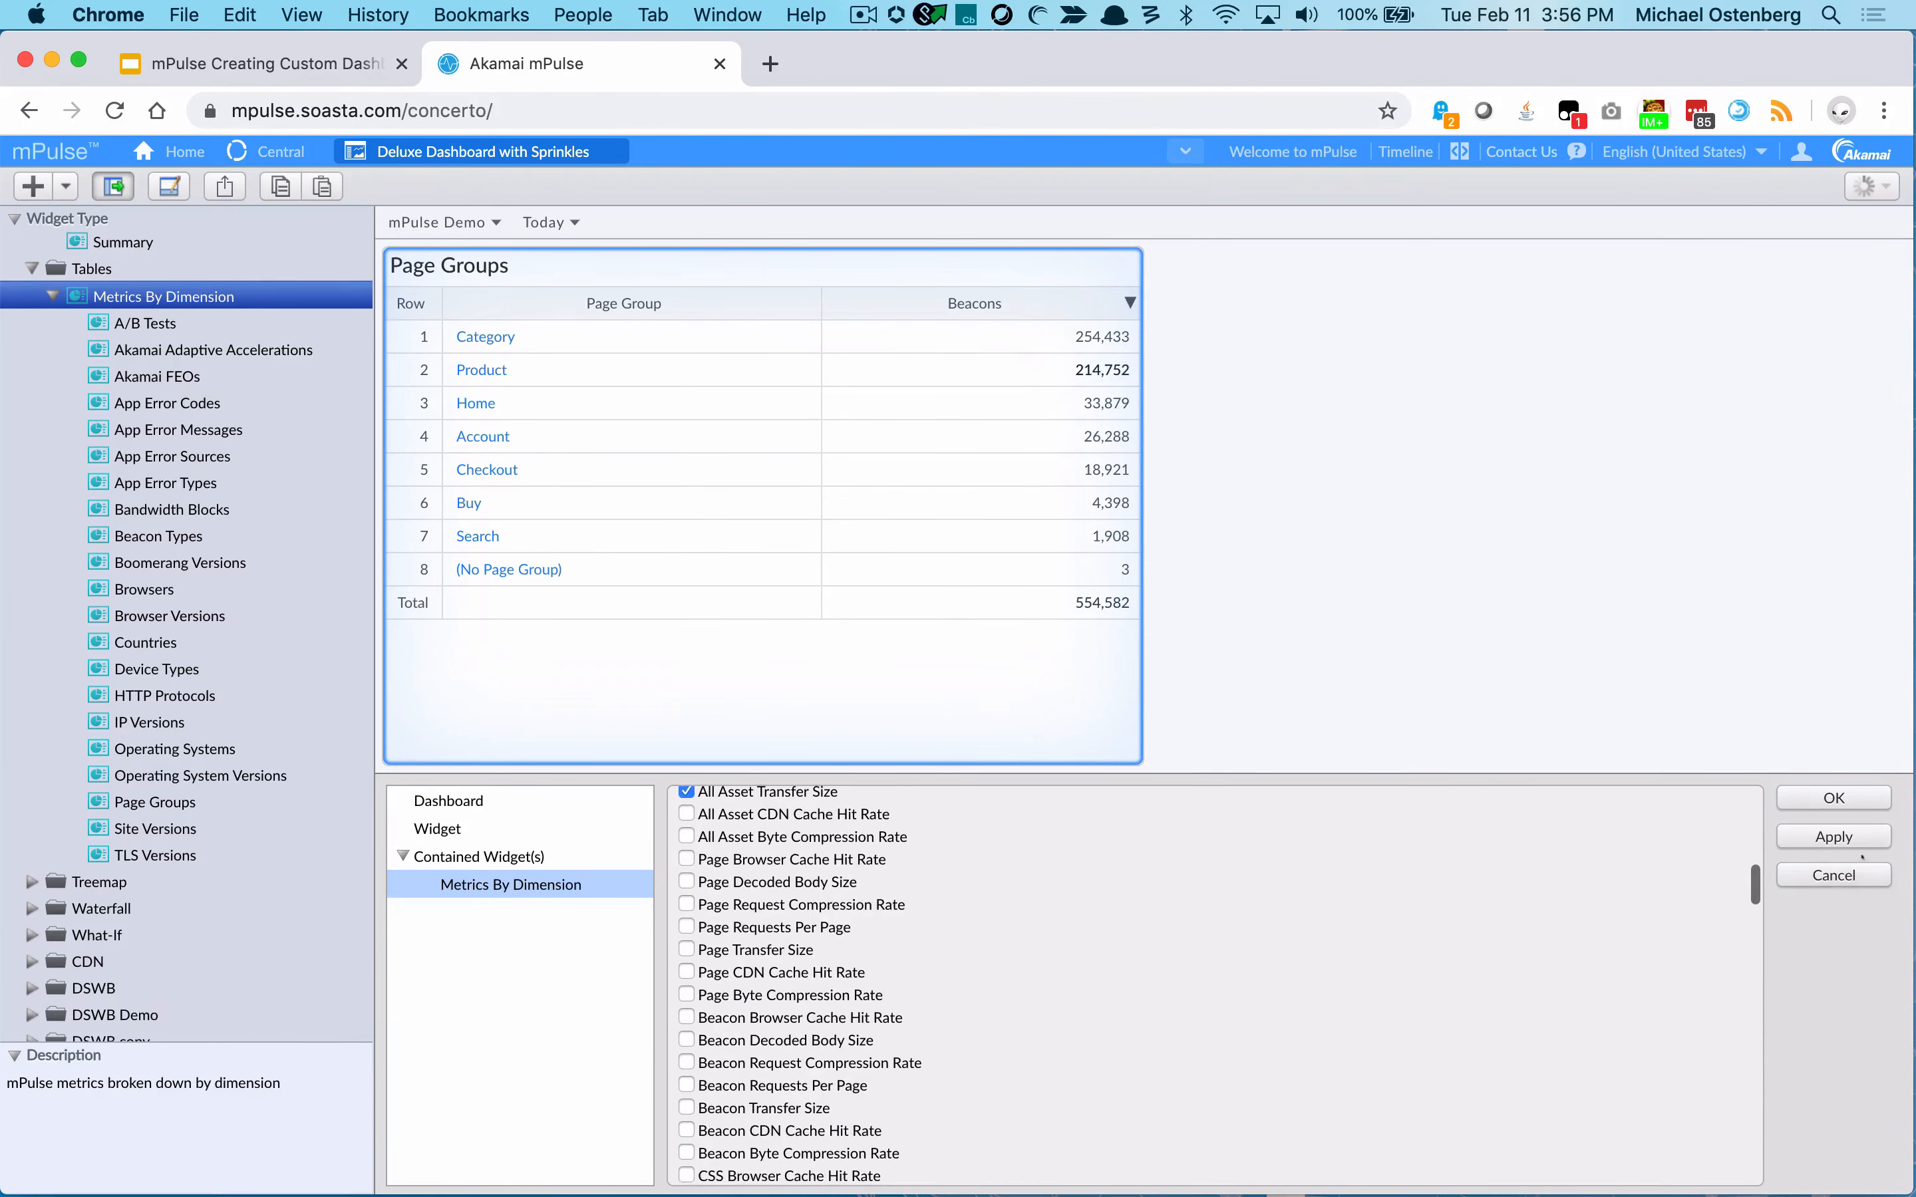
click(1834, 836)
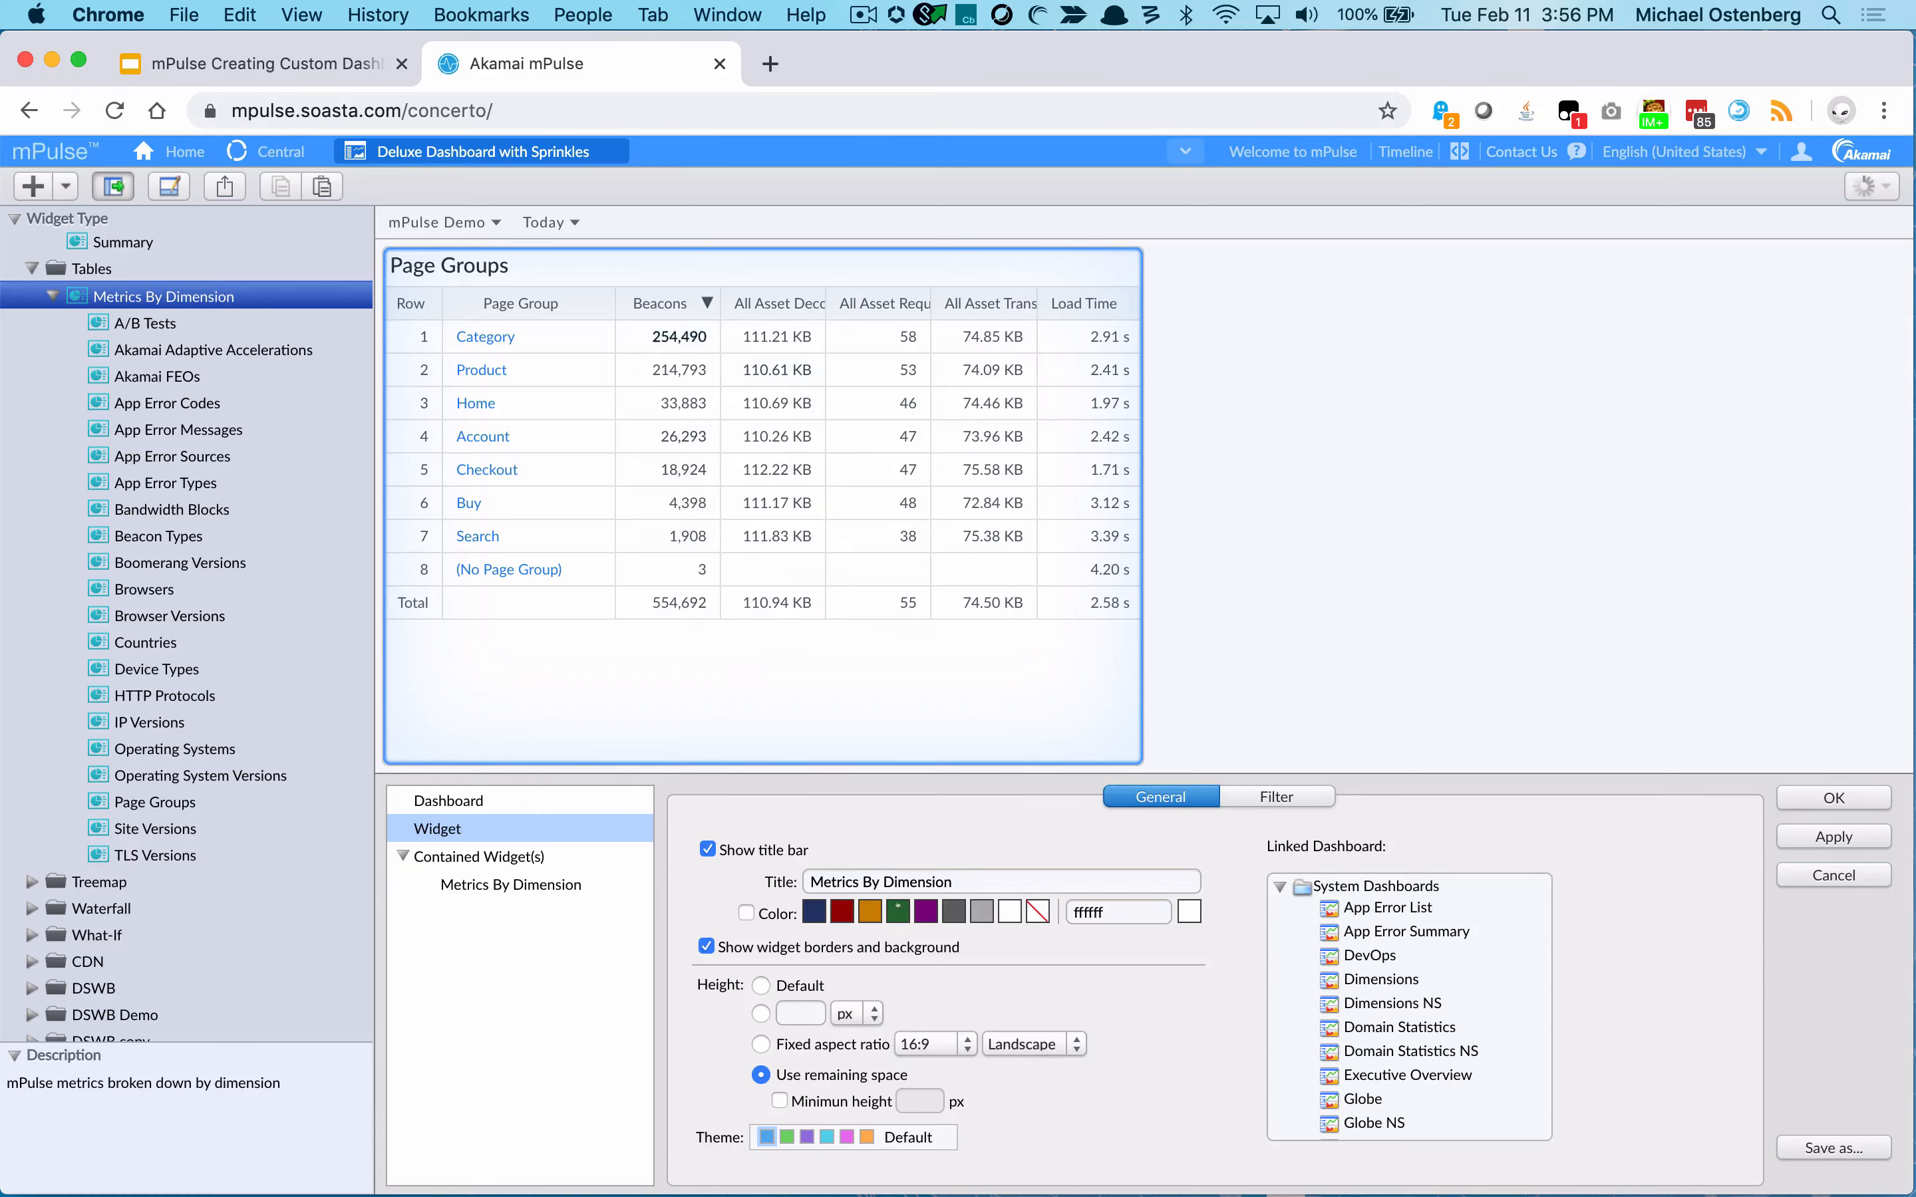
Color the Page Groups widget's title bar green (266d32) and add a displayed Device Type filter to the widget.
click(899, 911)
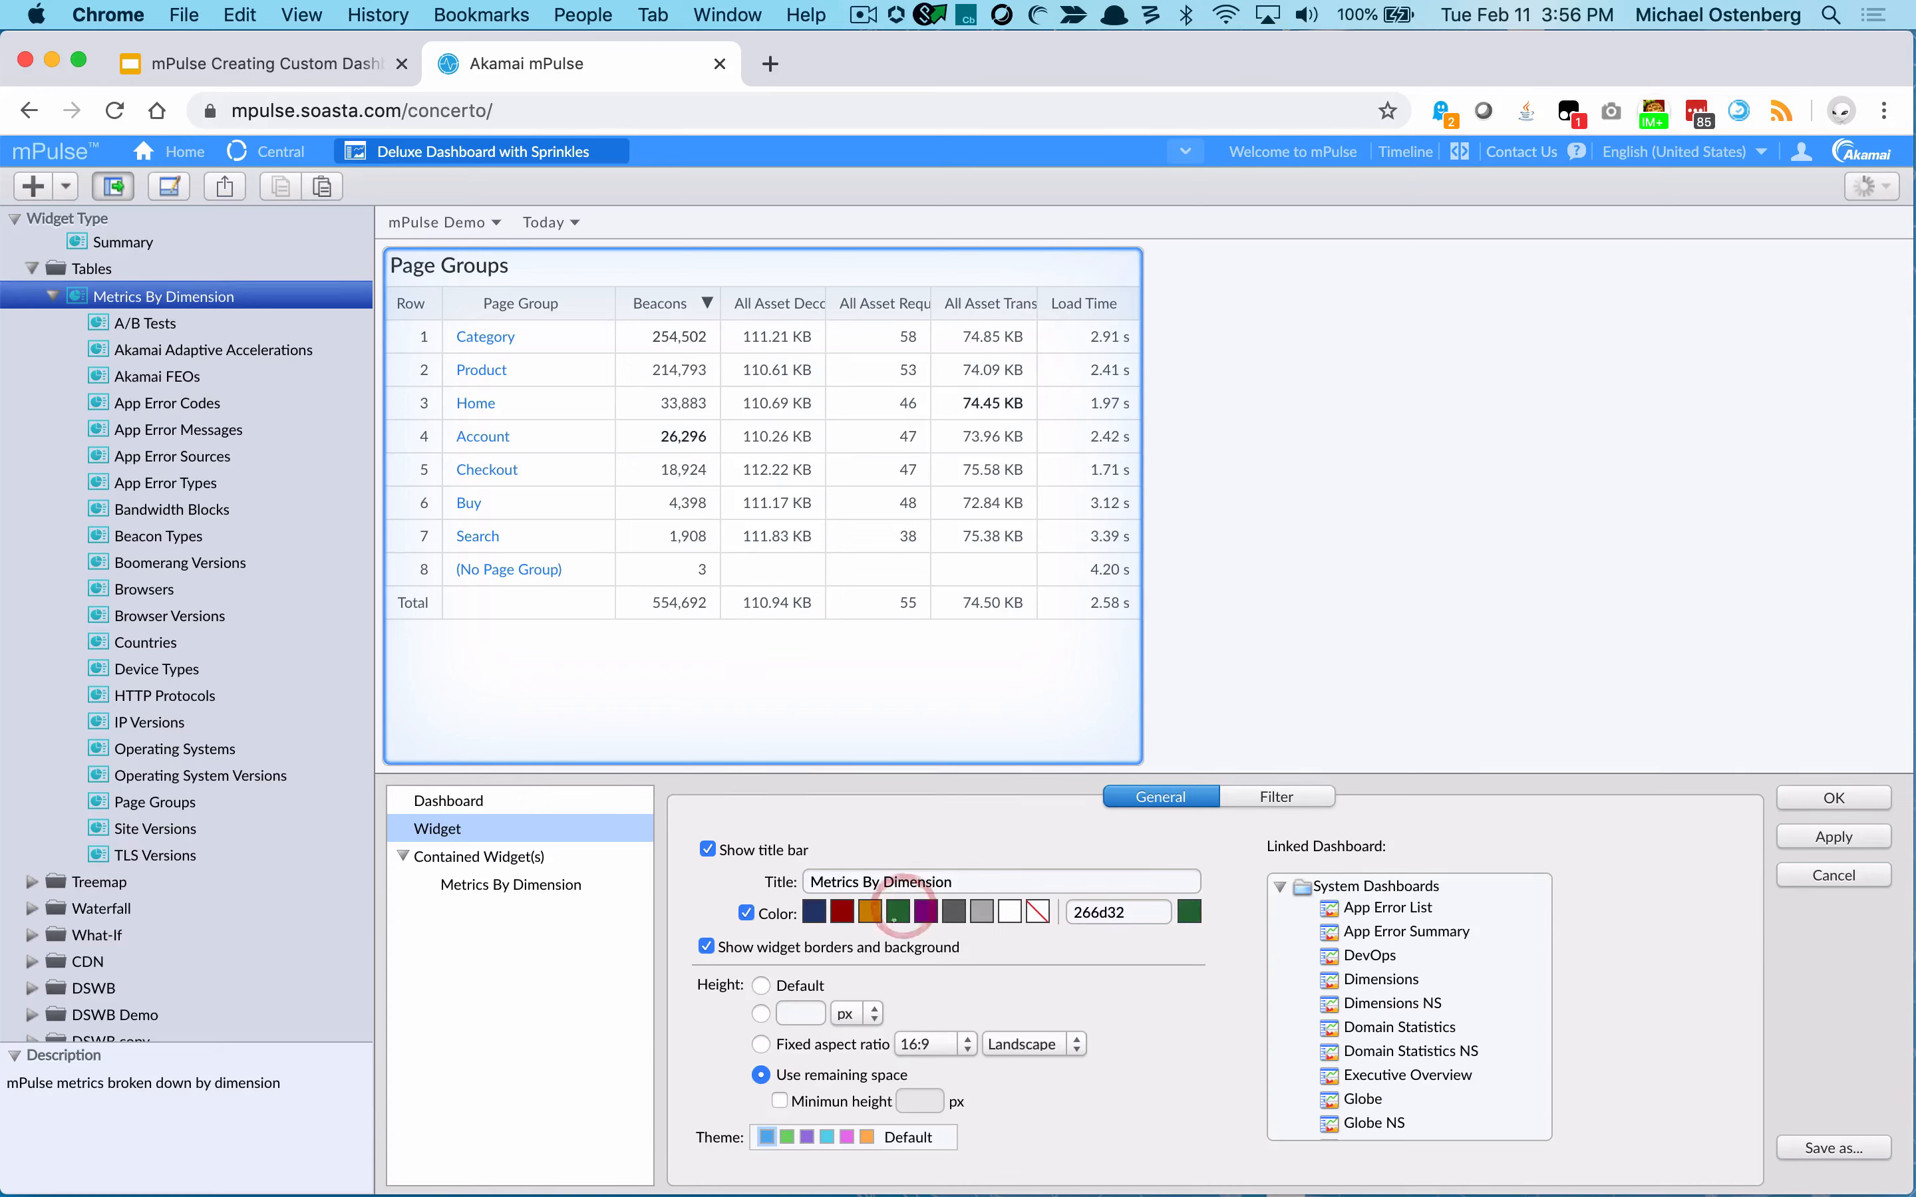
click(1833, 836)
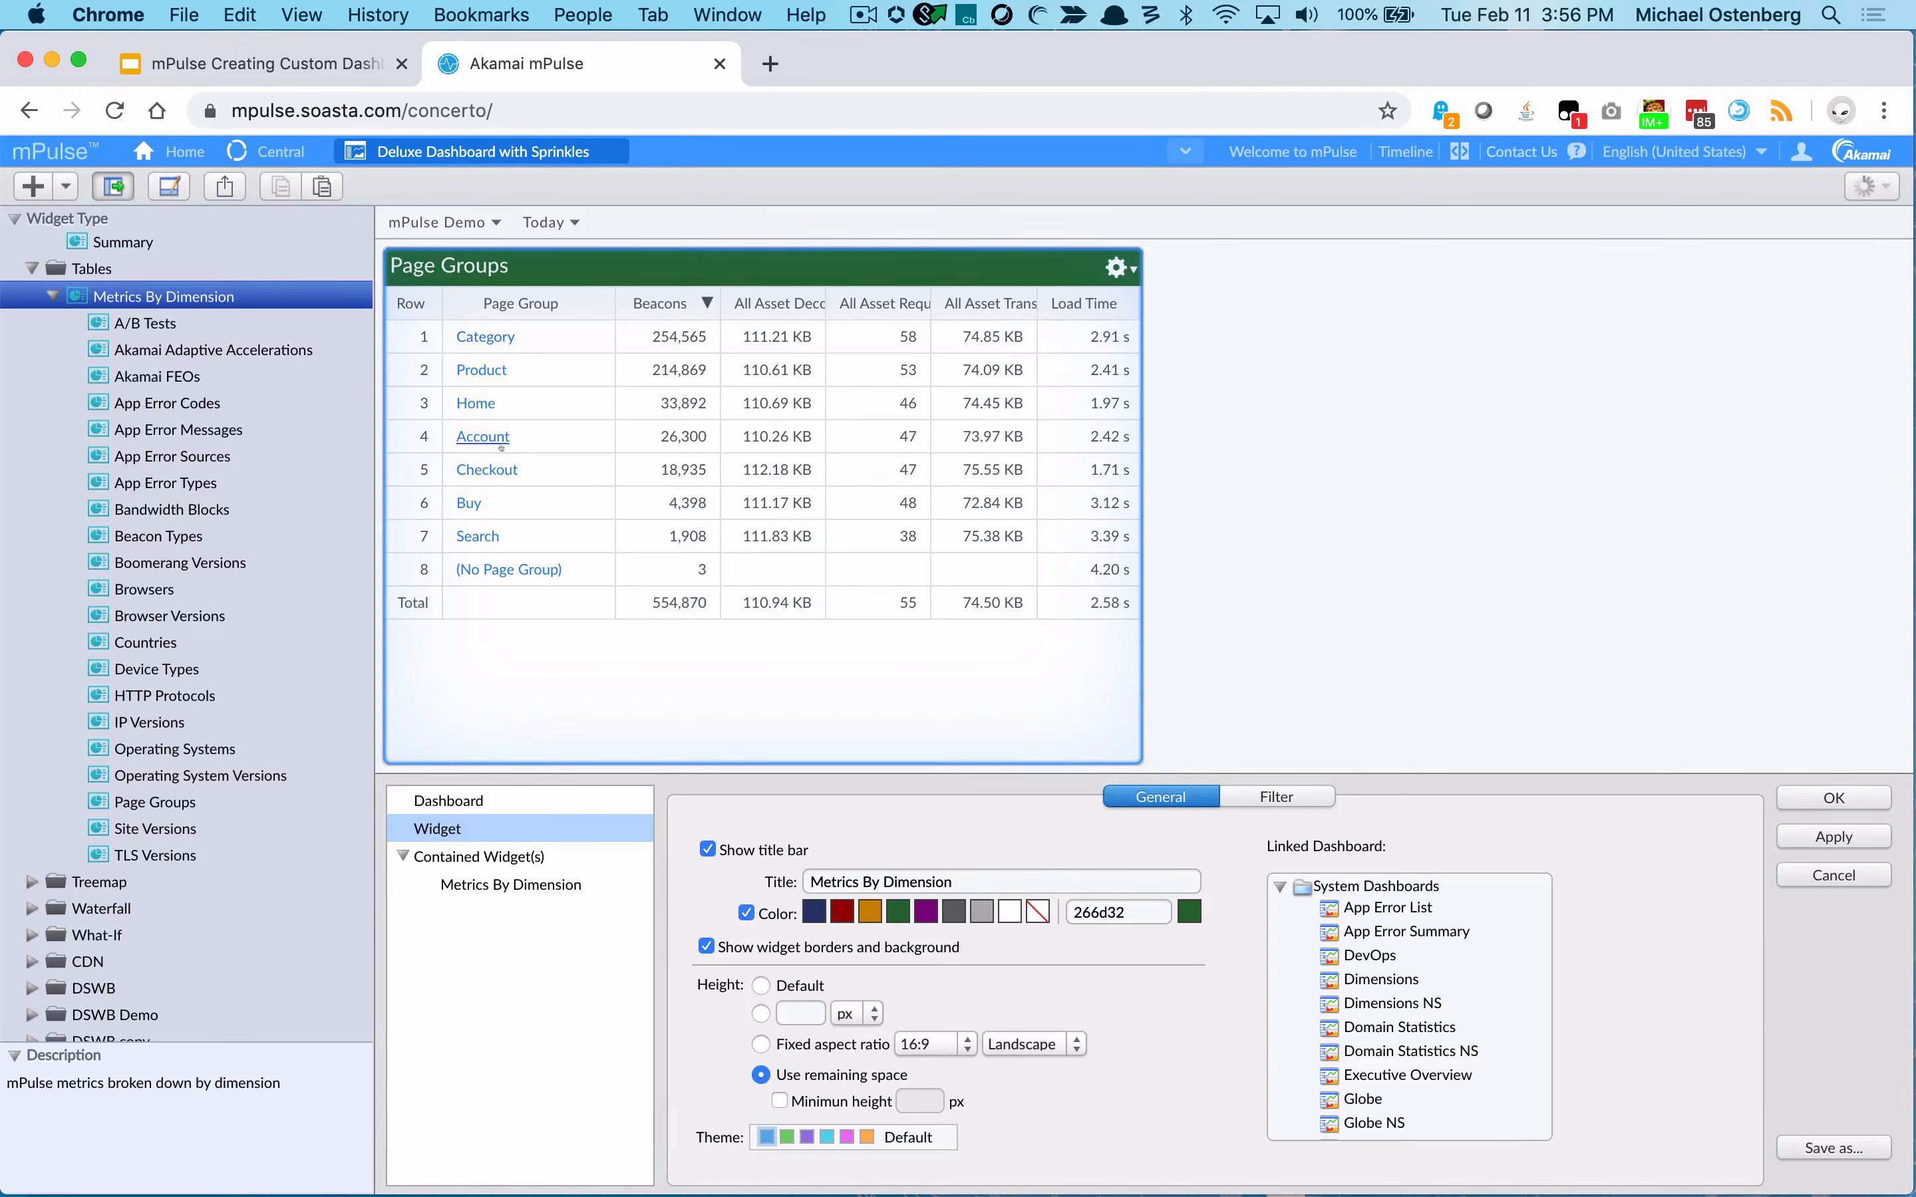
click(1276, 796)
click(710, 838)
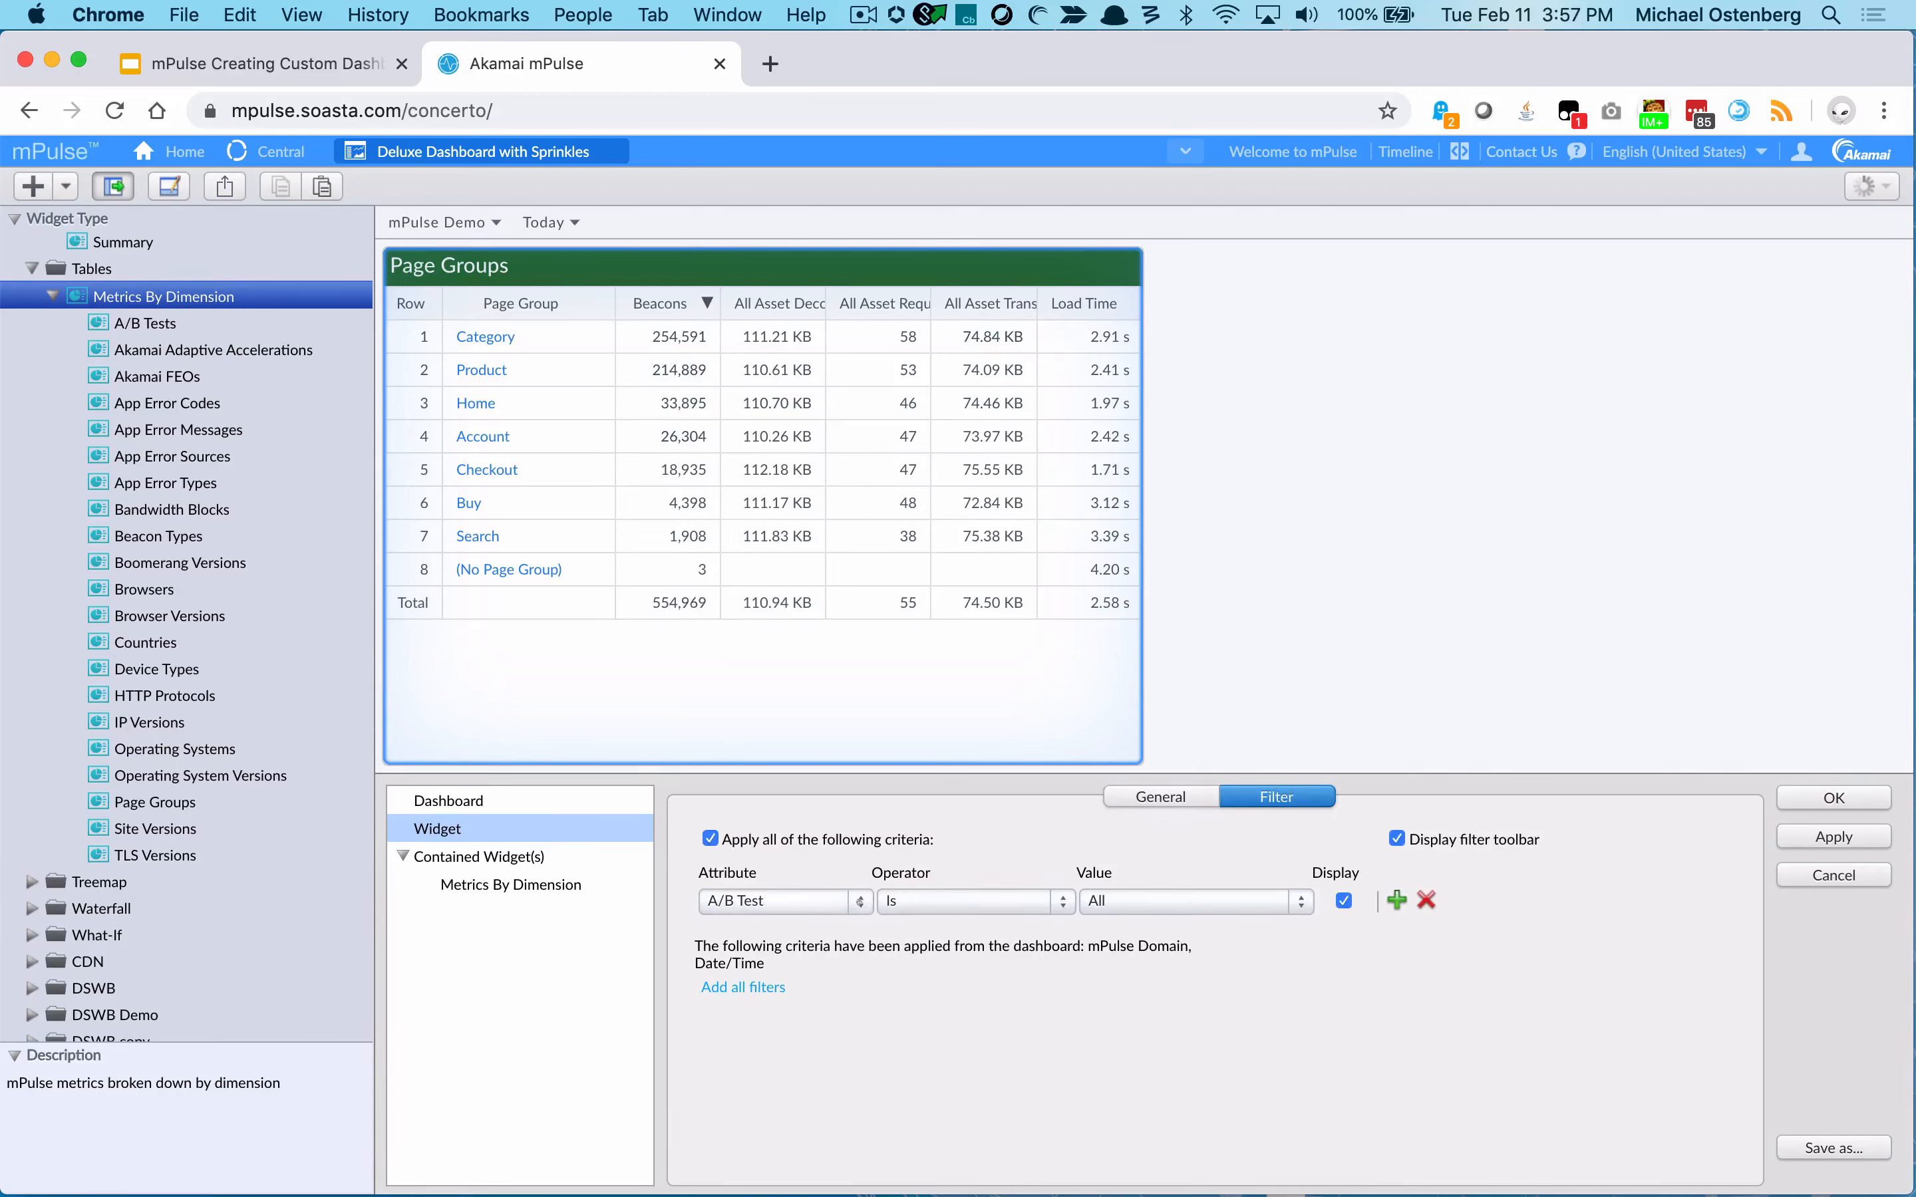
click(859, 900)
text(devi)
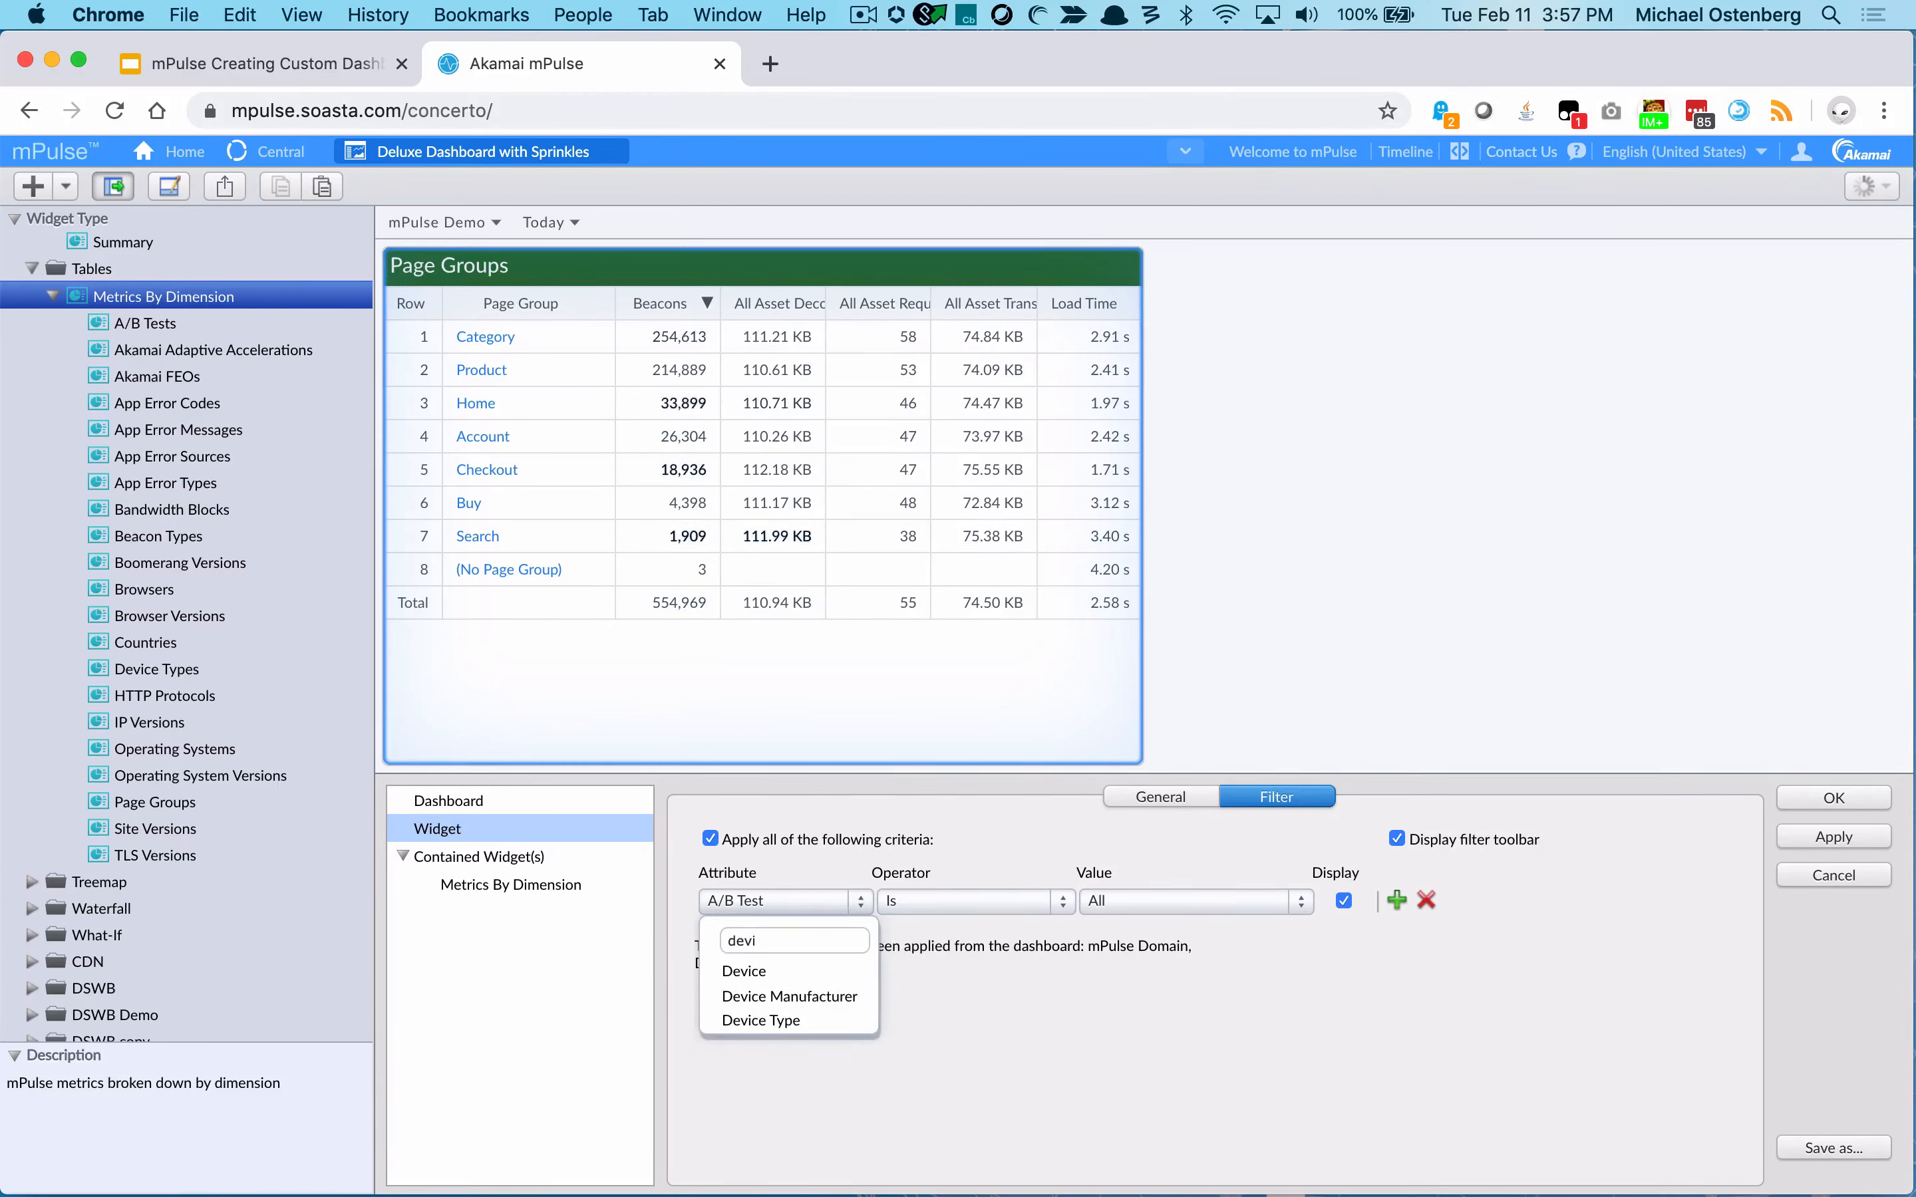
click(765, 1015)
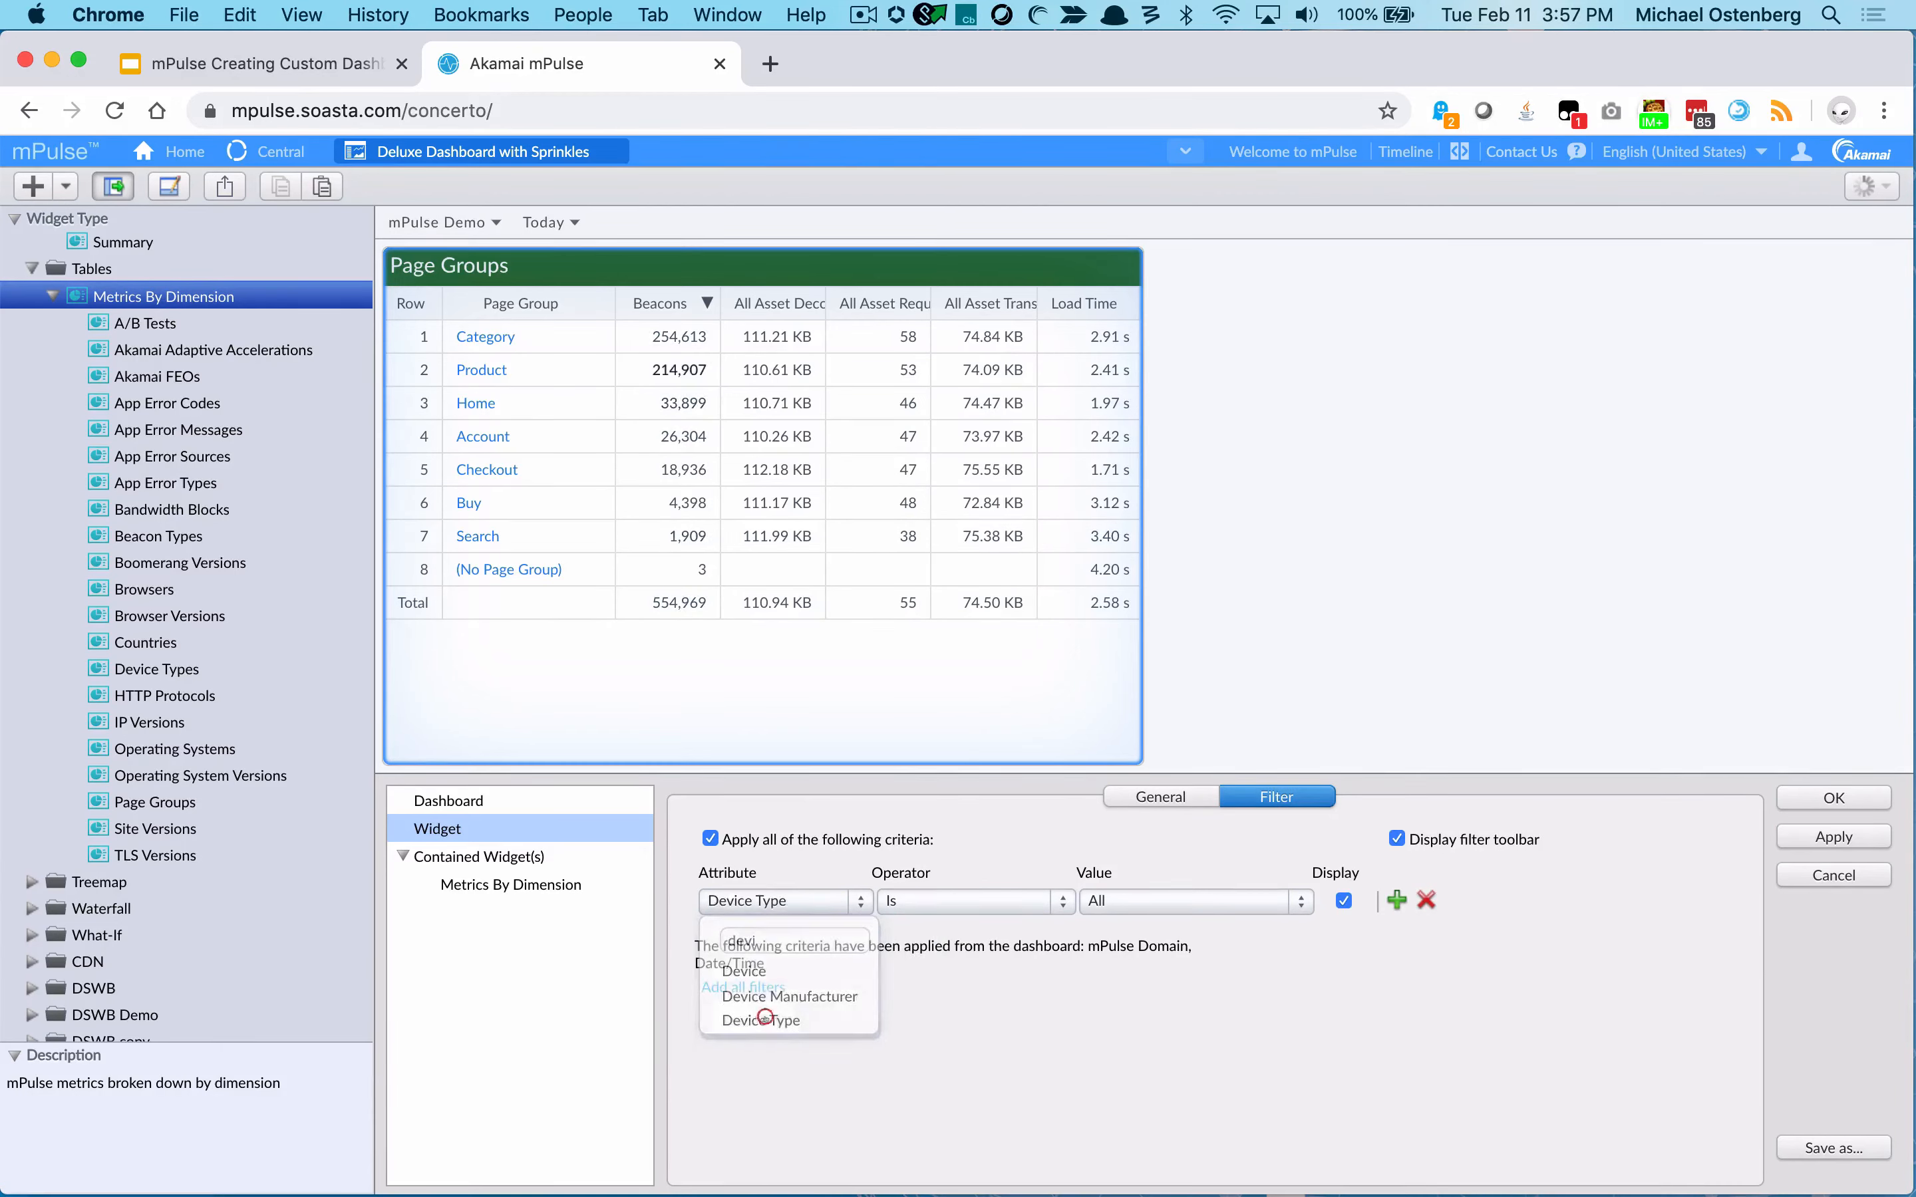
click(1835, 837)
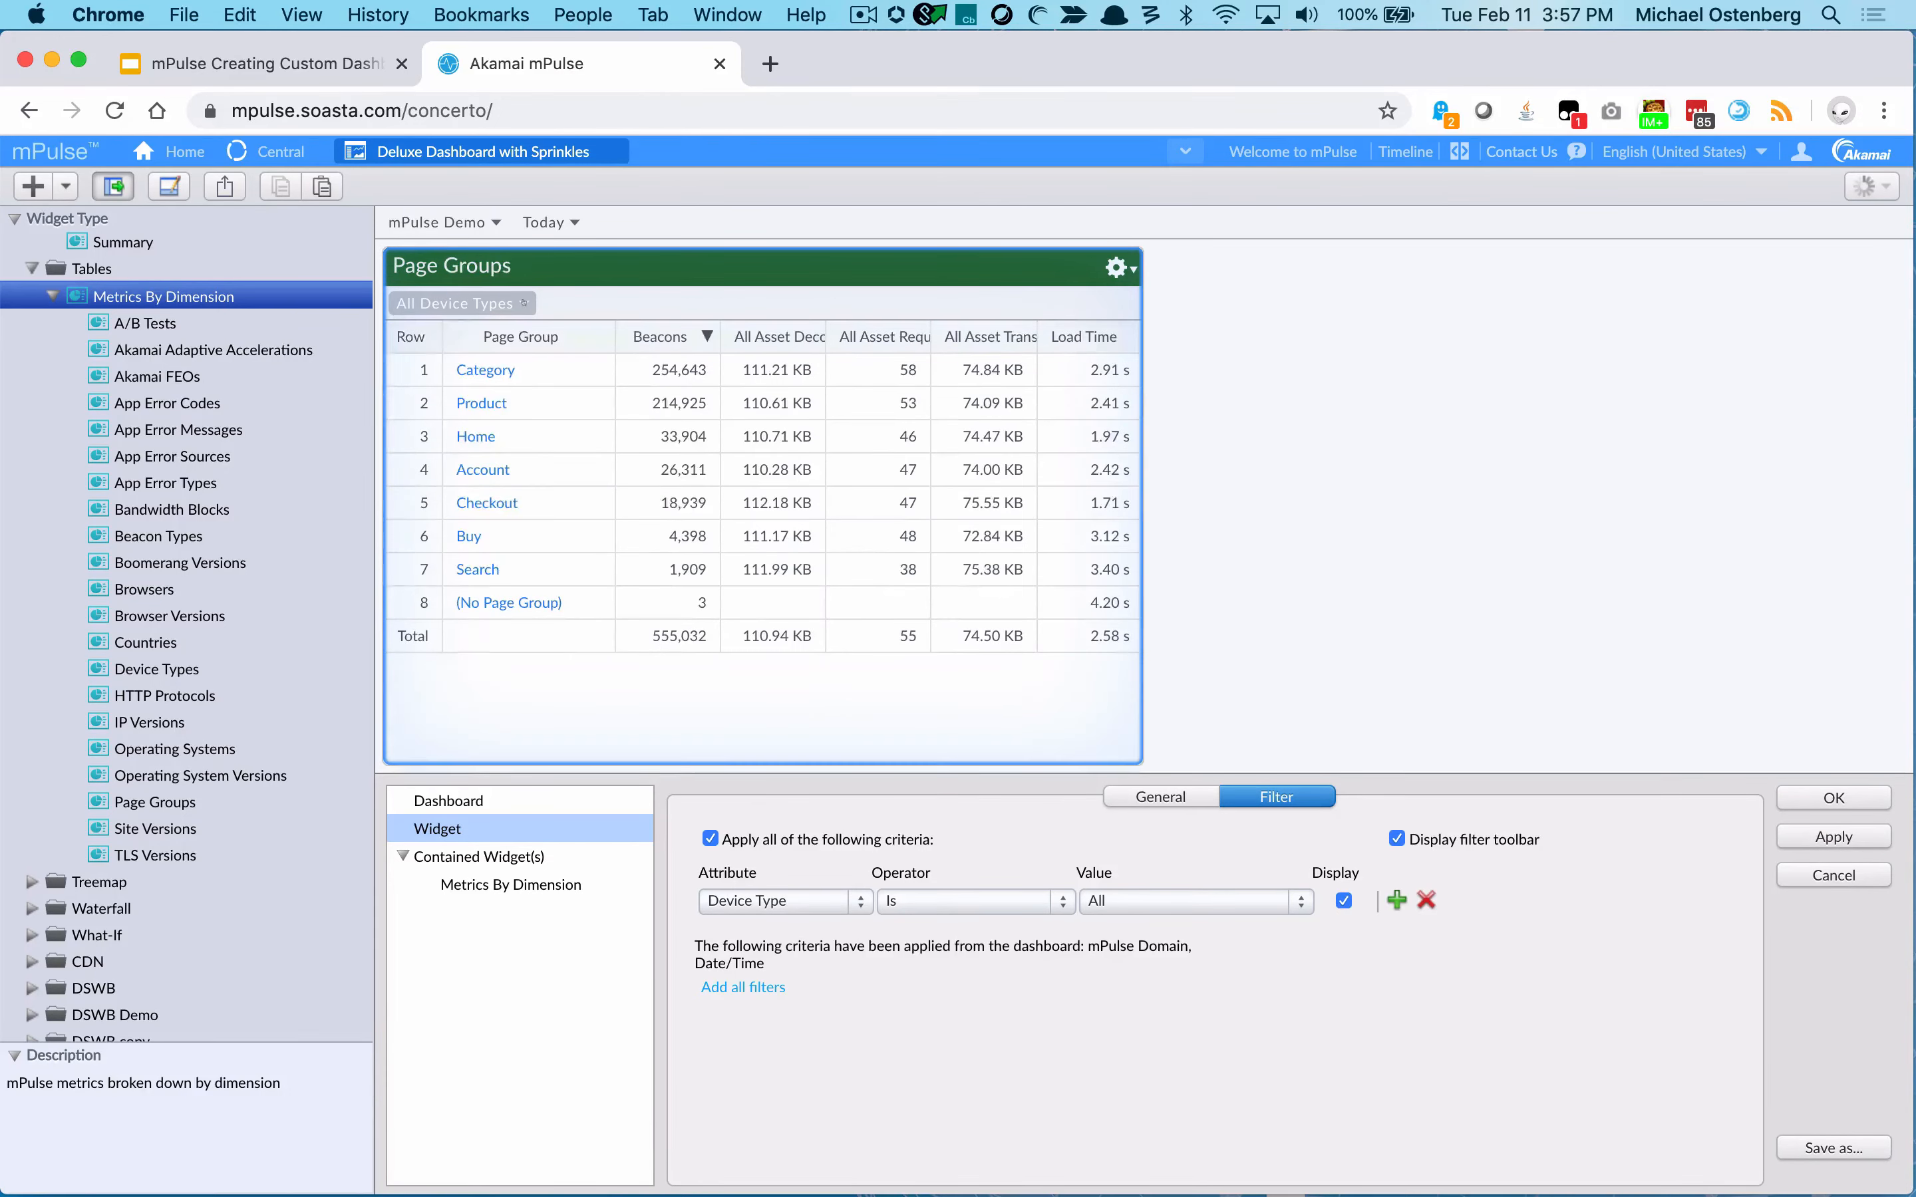
Filter the Page Groups widget to the Mobile device type.
click(524, 303)
click(432, 415)
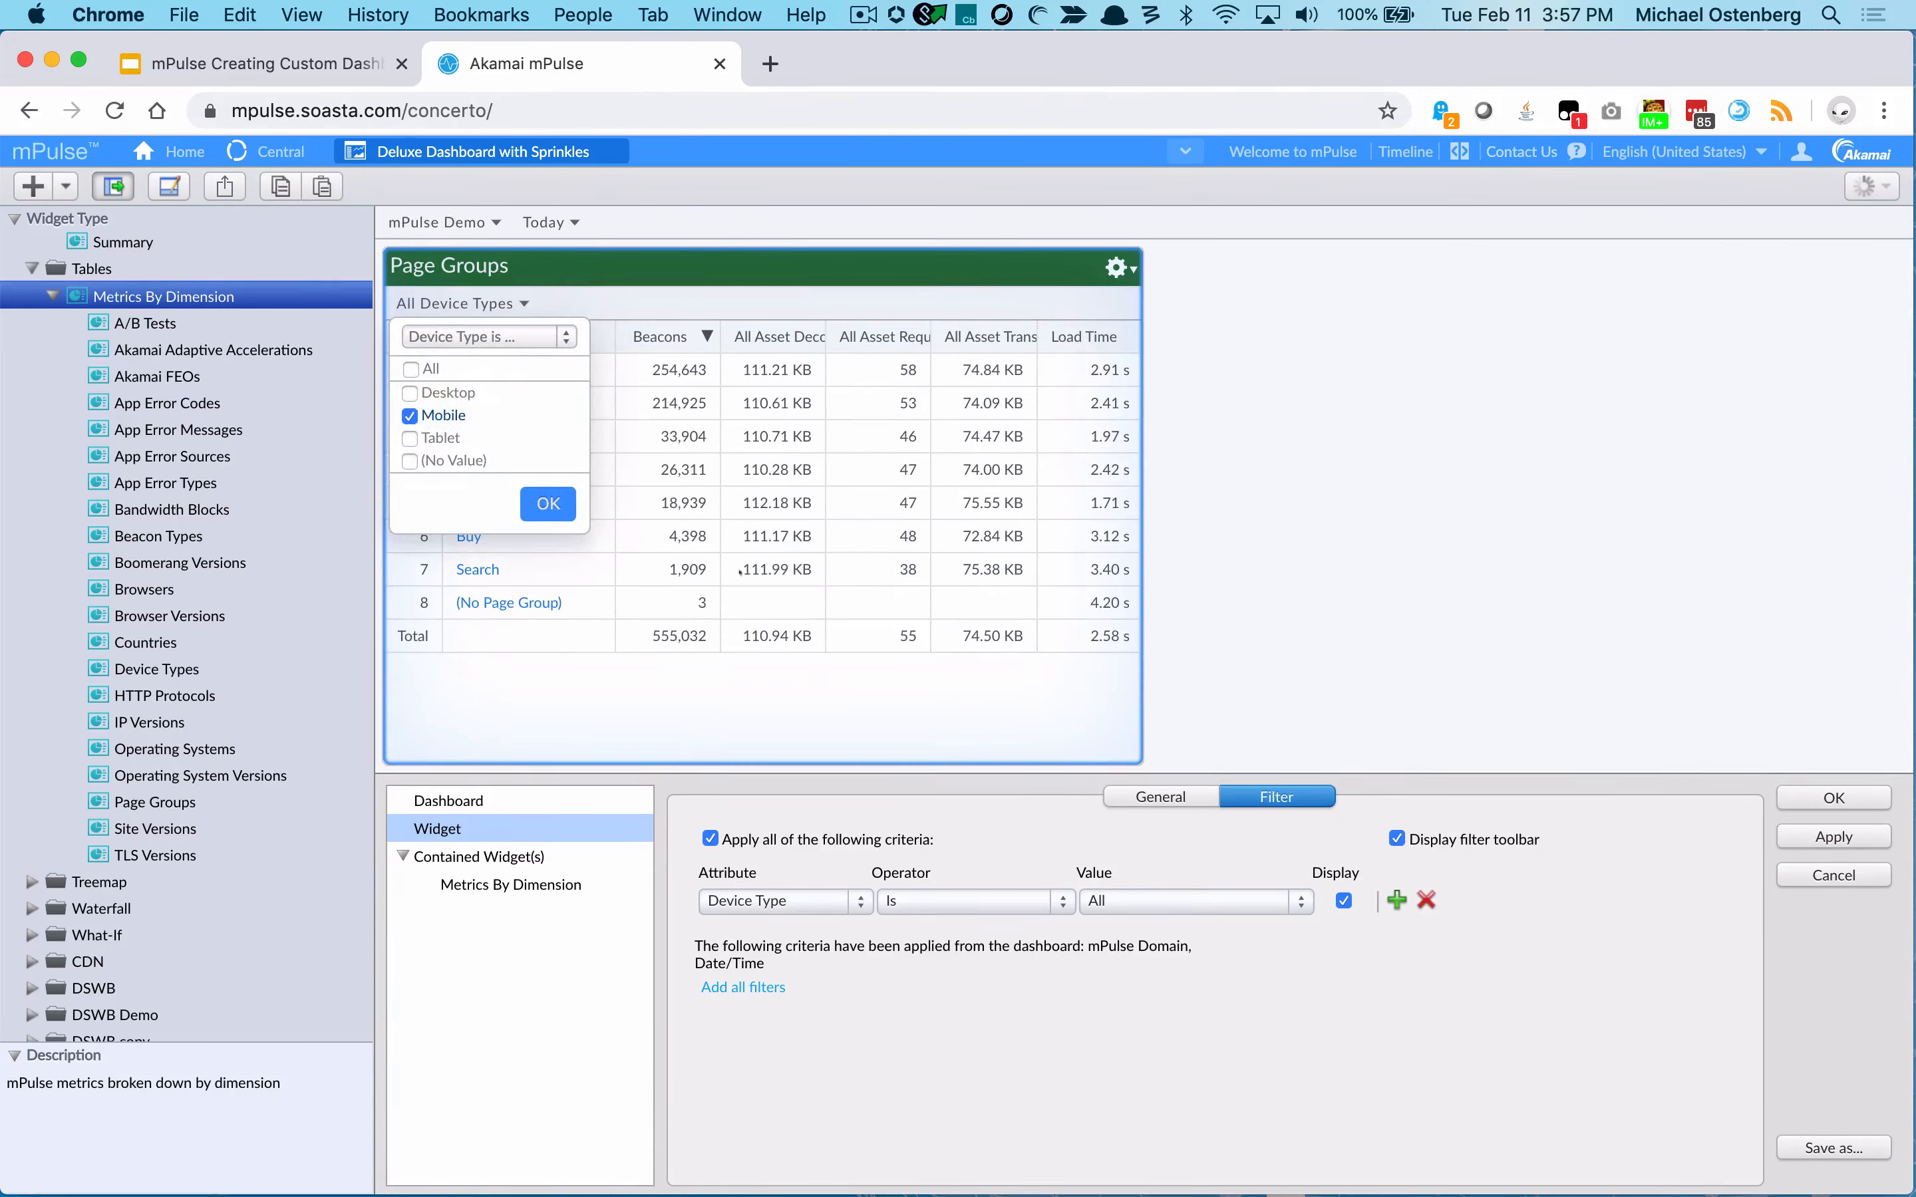
click(549, 503)
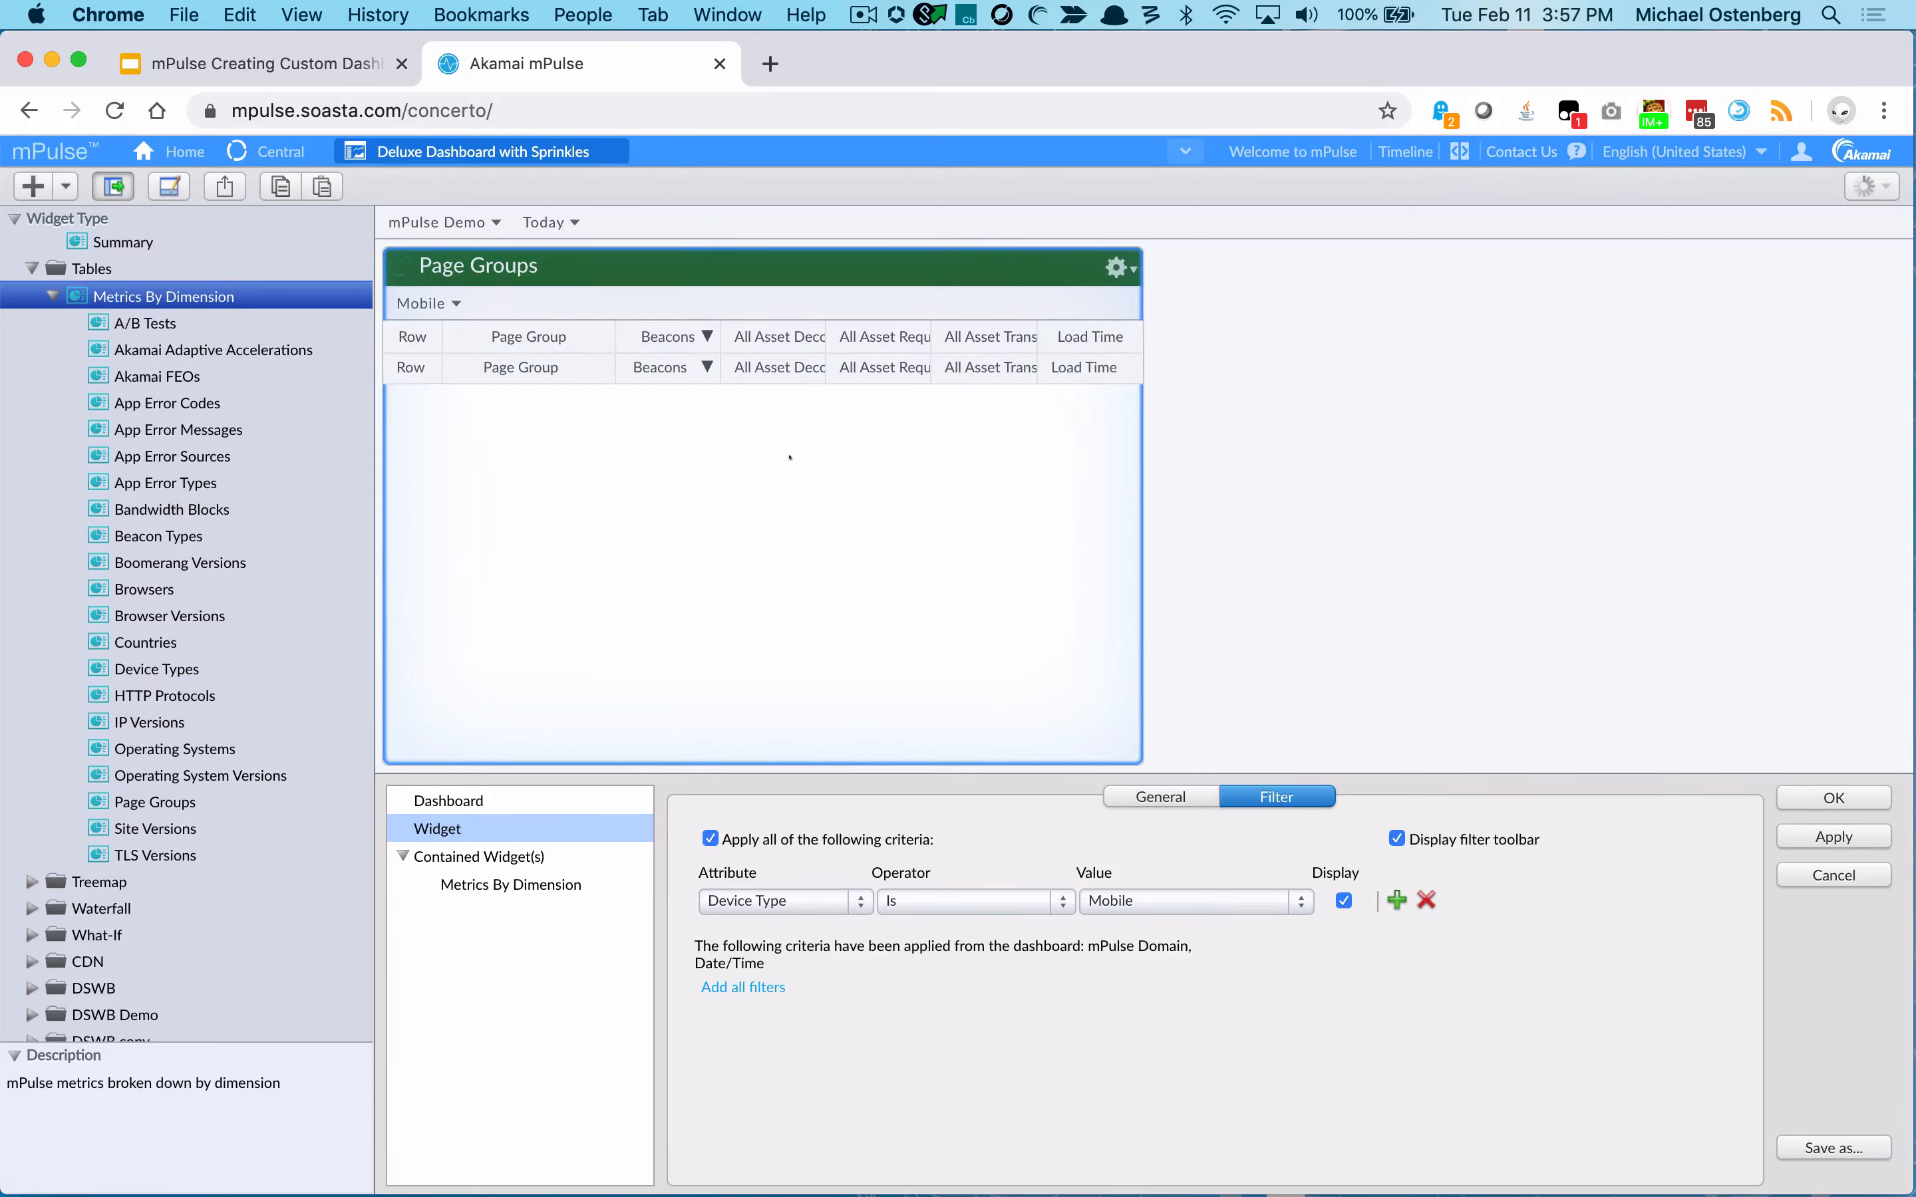
Retitle the Page Groups widget "Mobile Pages" and apply the change.
click(1166, 795)
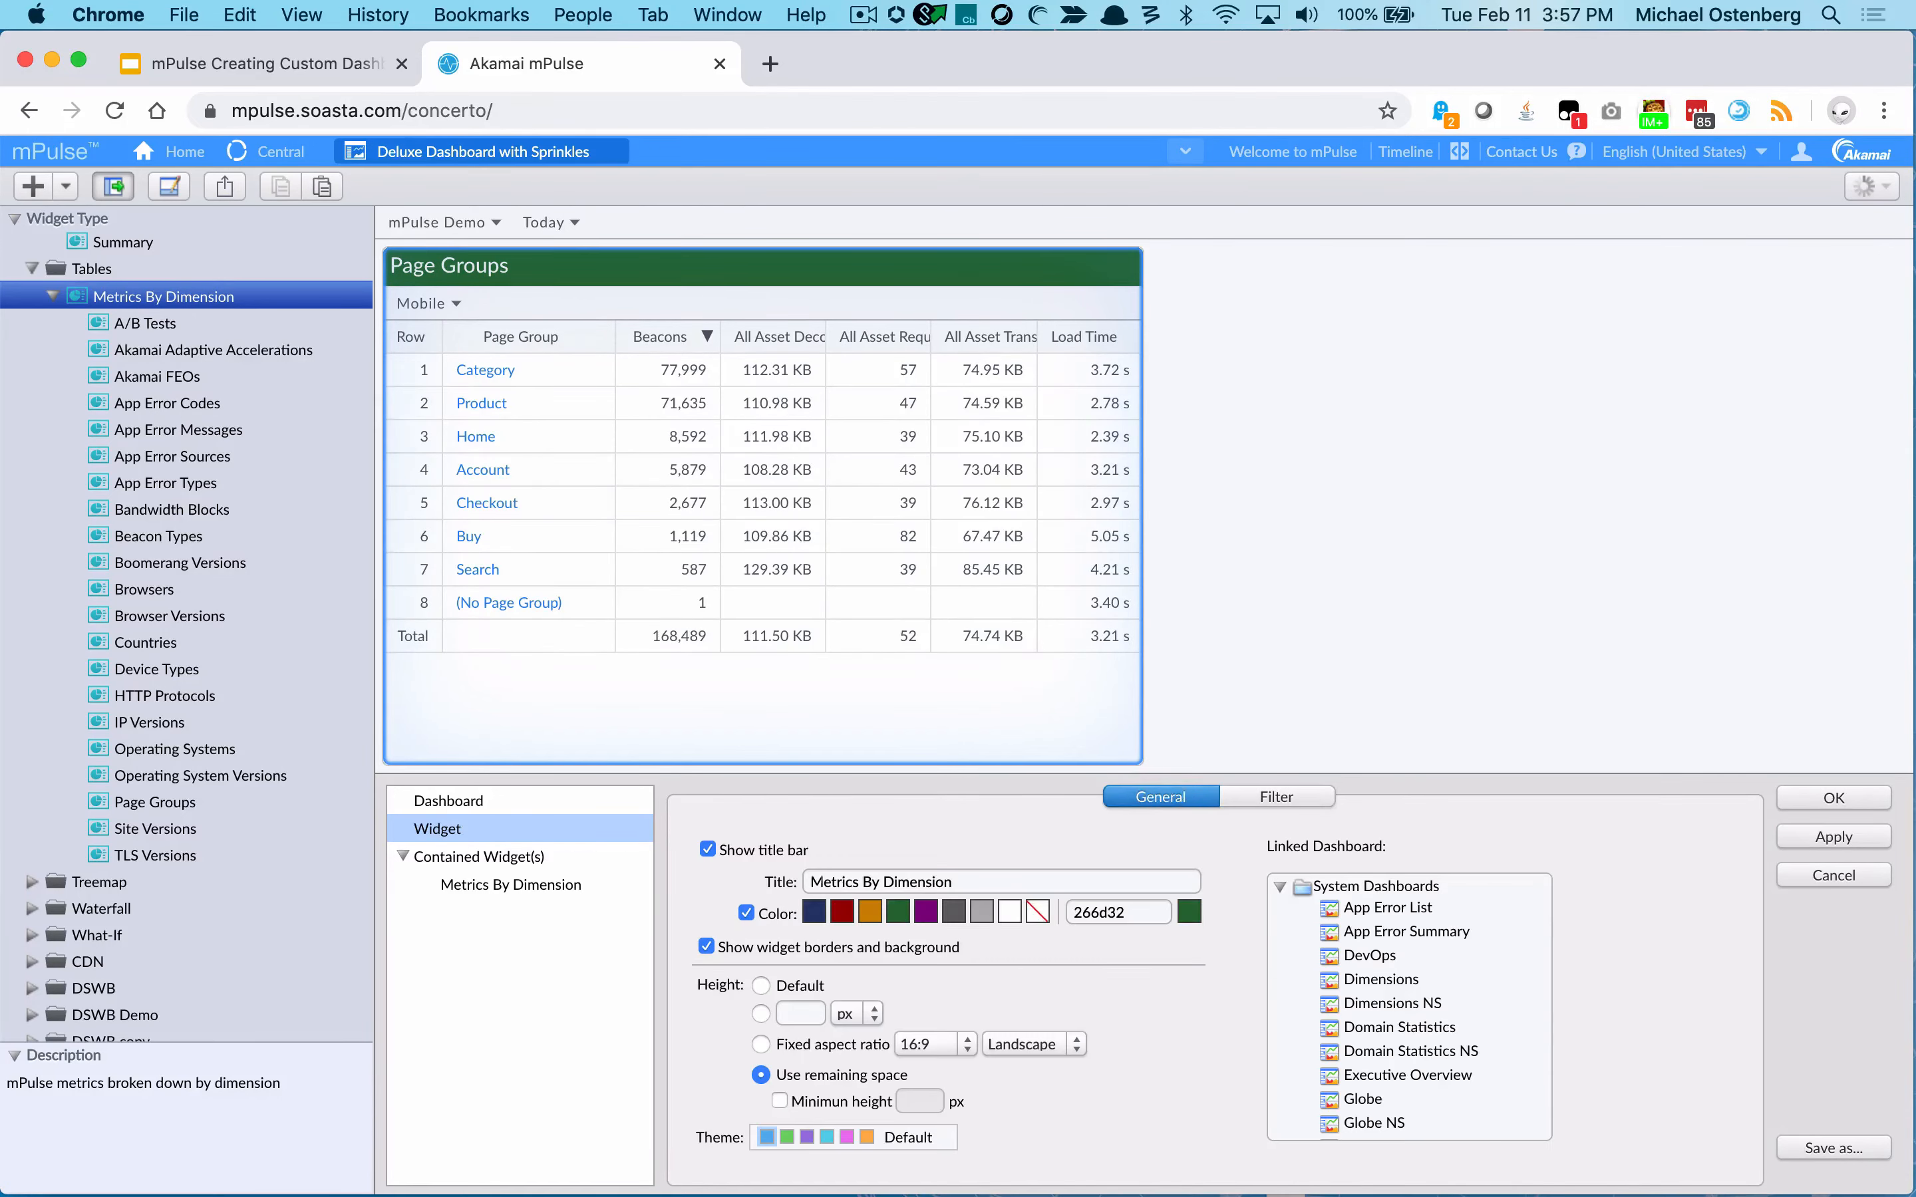
triple_click(835, 881)
text(Mobile Pages)
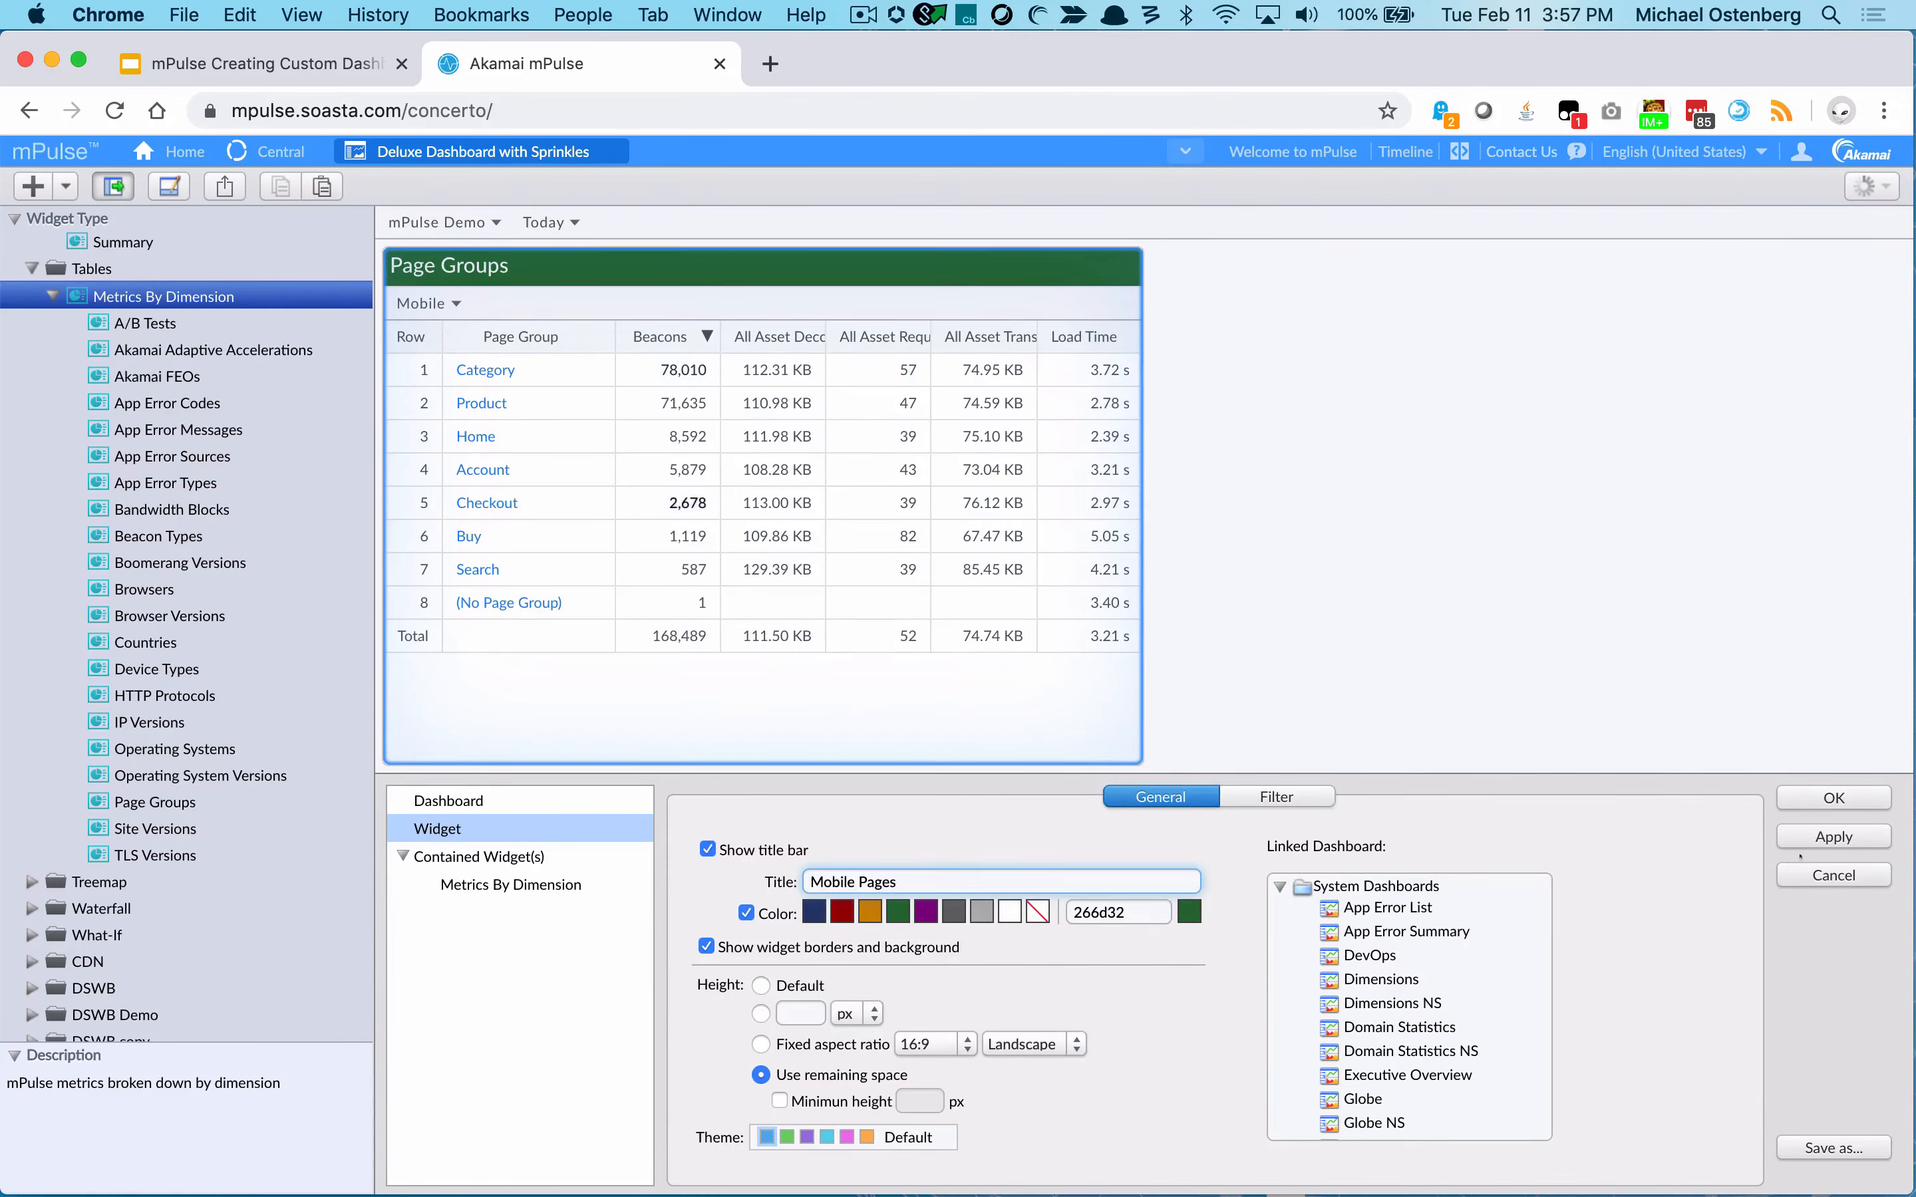
click(1805, 838)
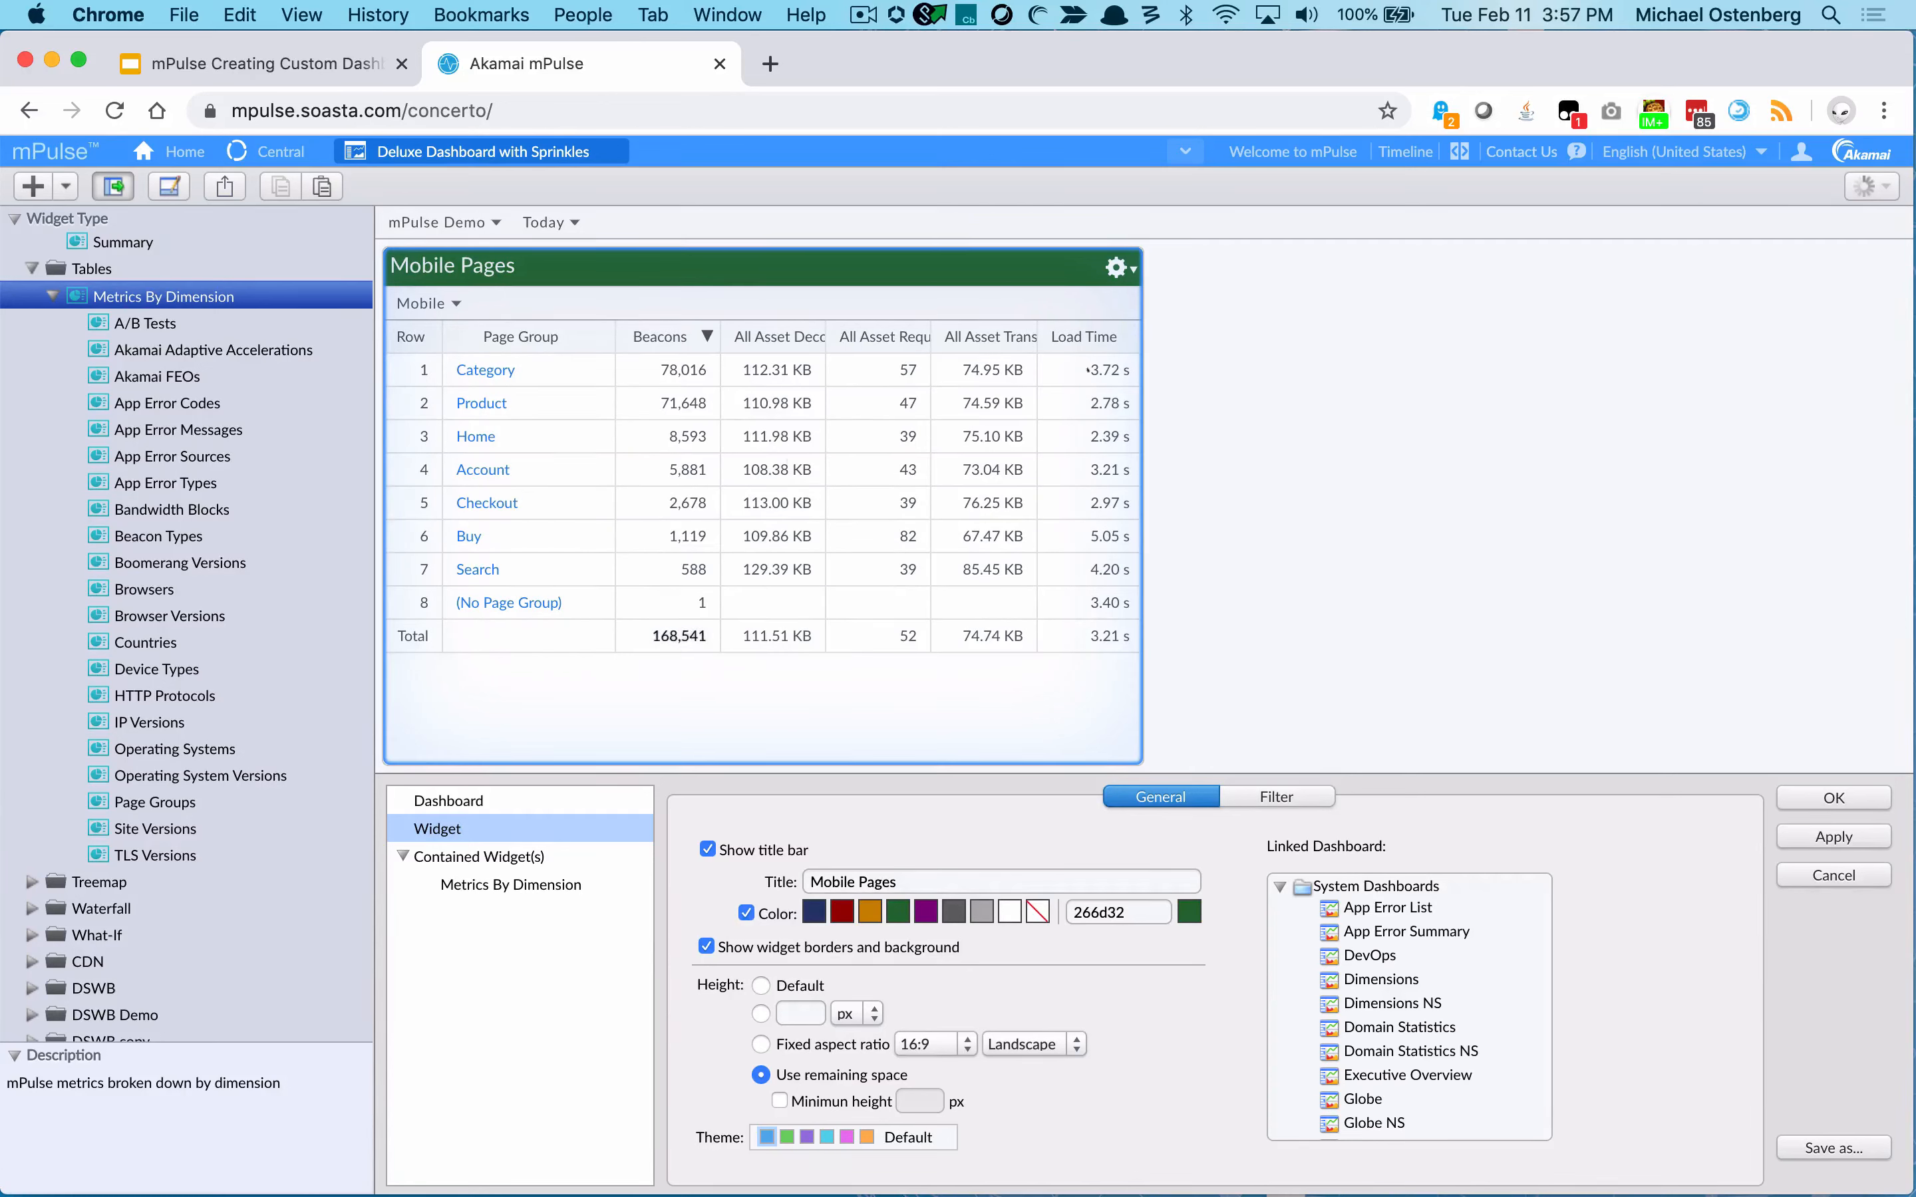
Duplicate the Mobile Pages widget and place the copy in the empty column beside the original.
click(1129, 268)
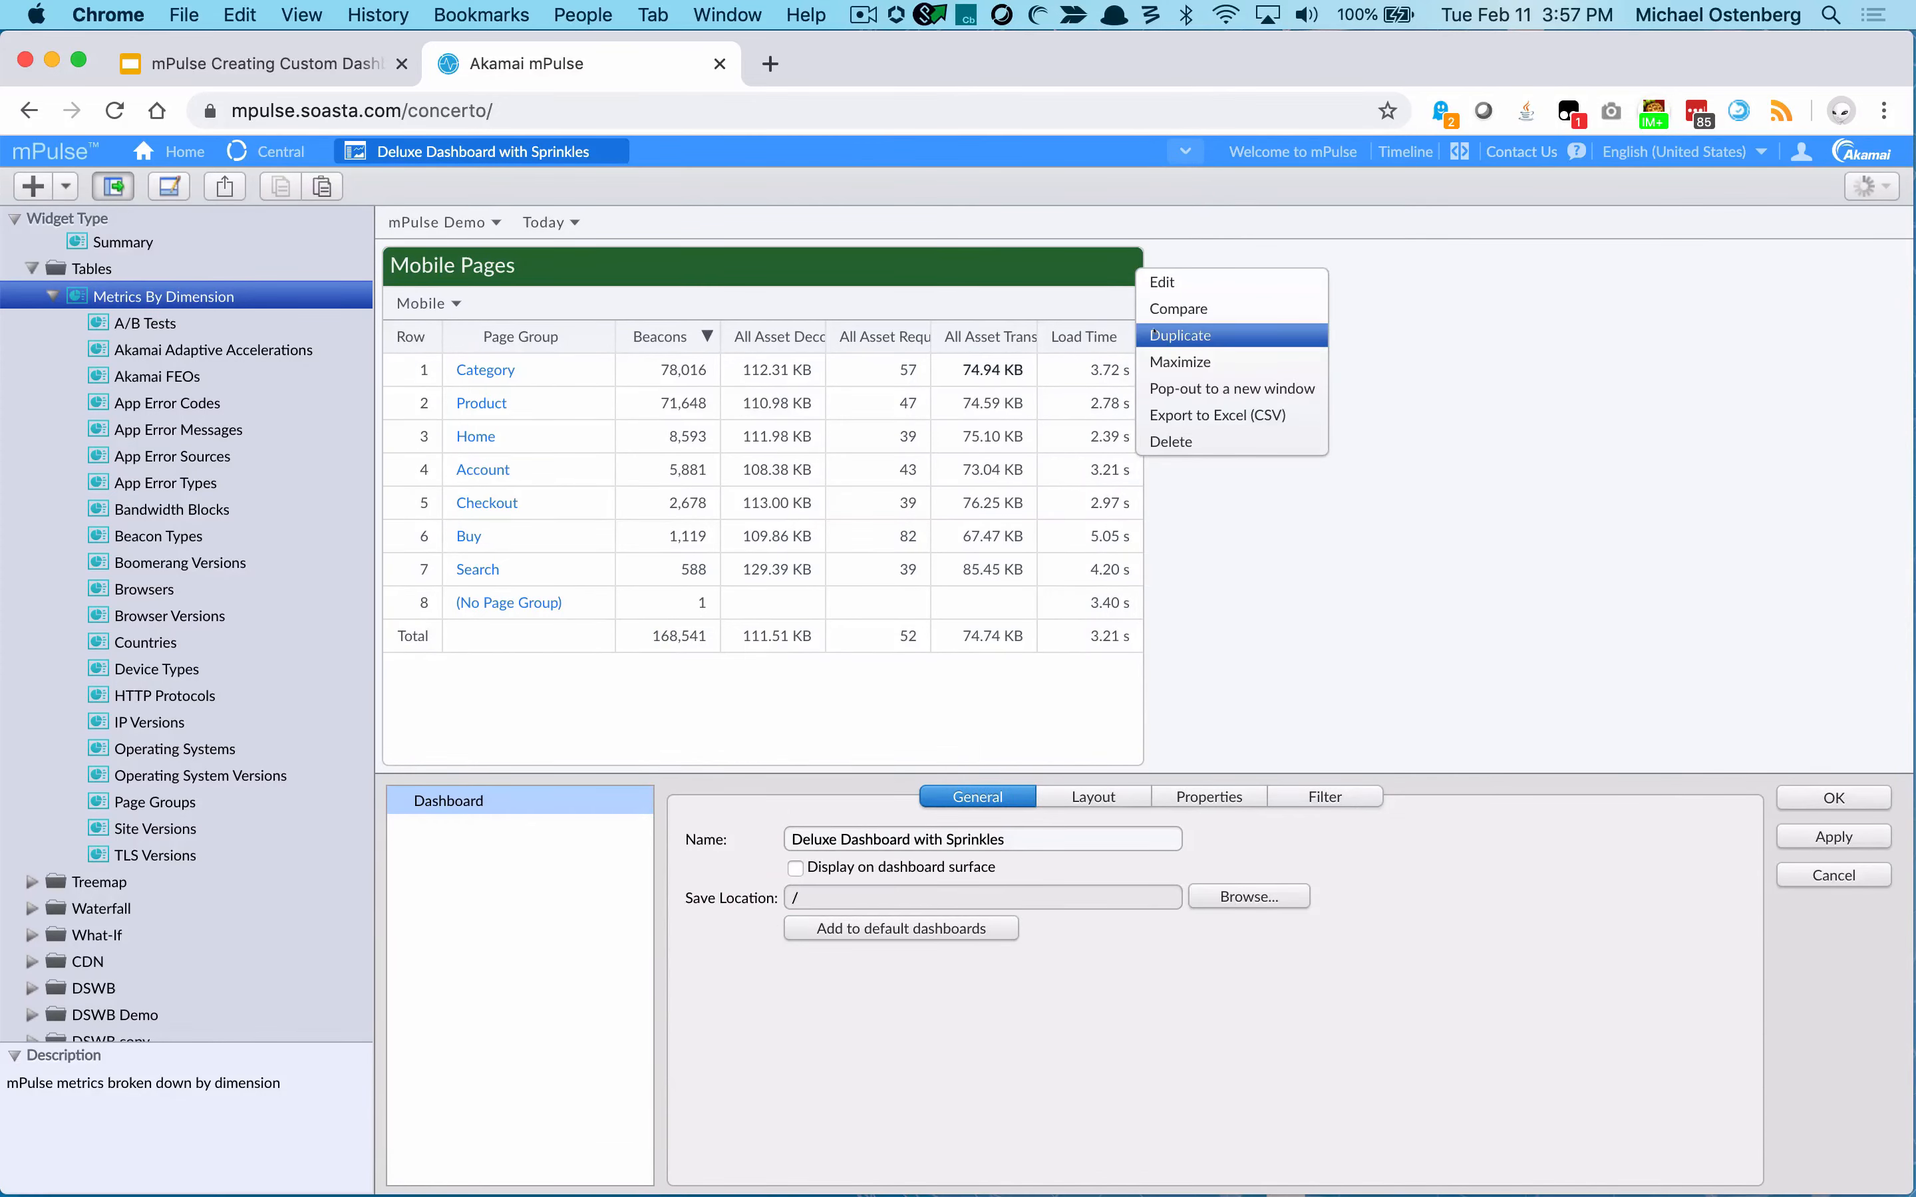
click(1211, 342)
drag(554, 581, 1530, 507)
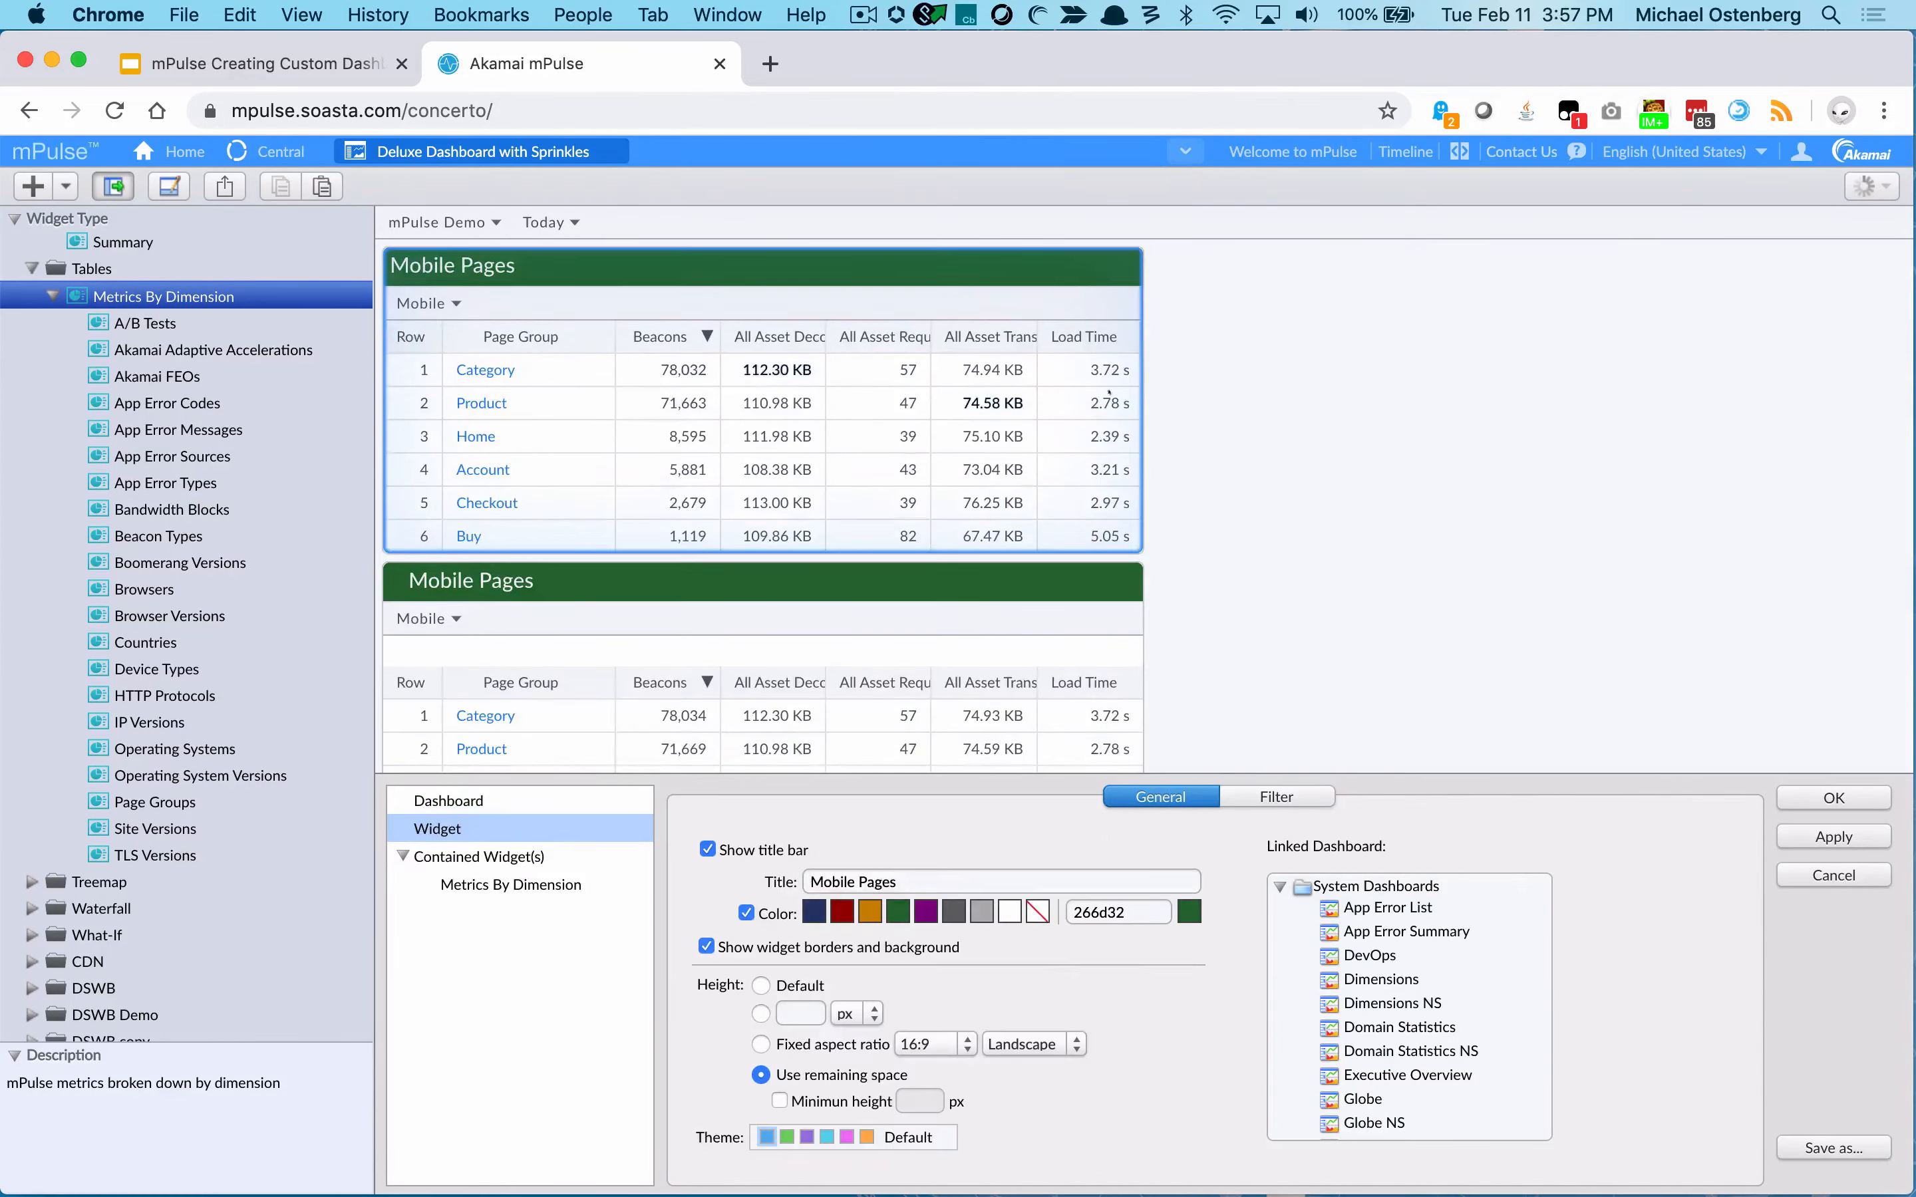
Change the duplicated widget's Device Type filter from Mobile to Desktop.
click(1197, 303)
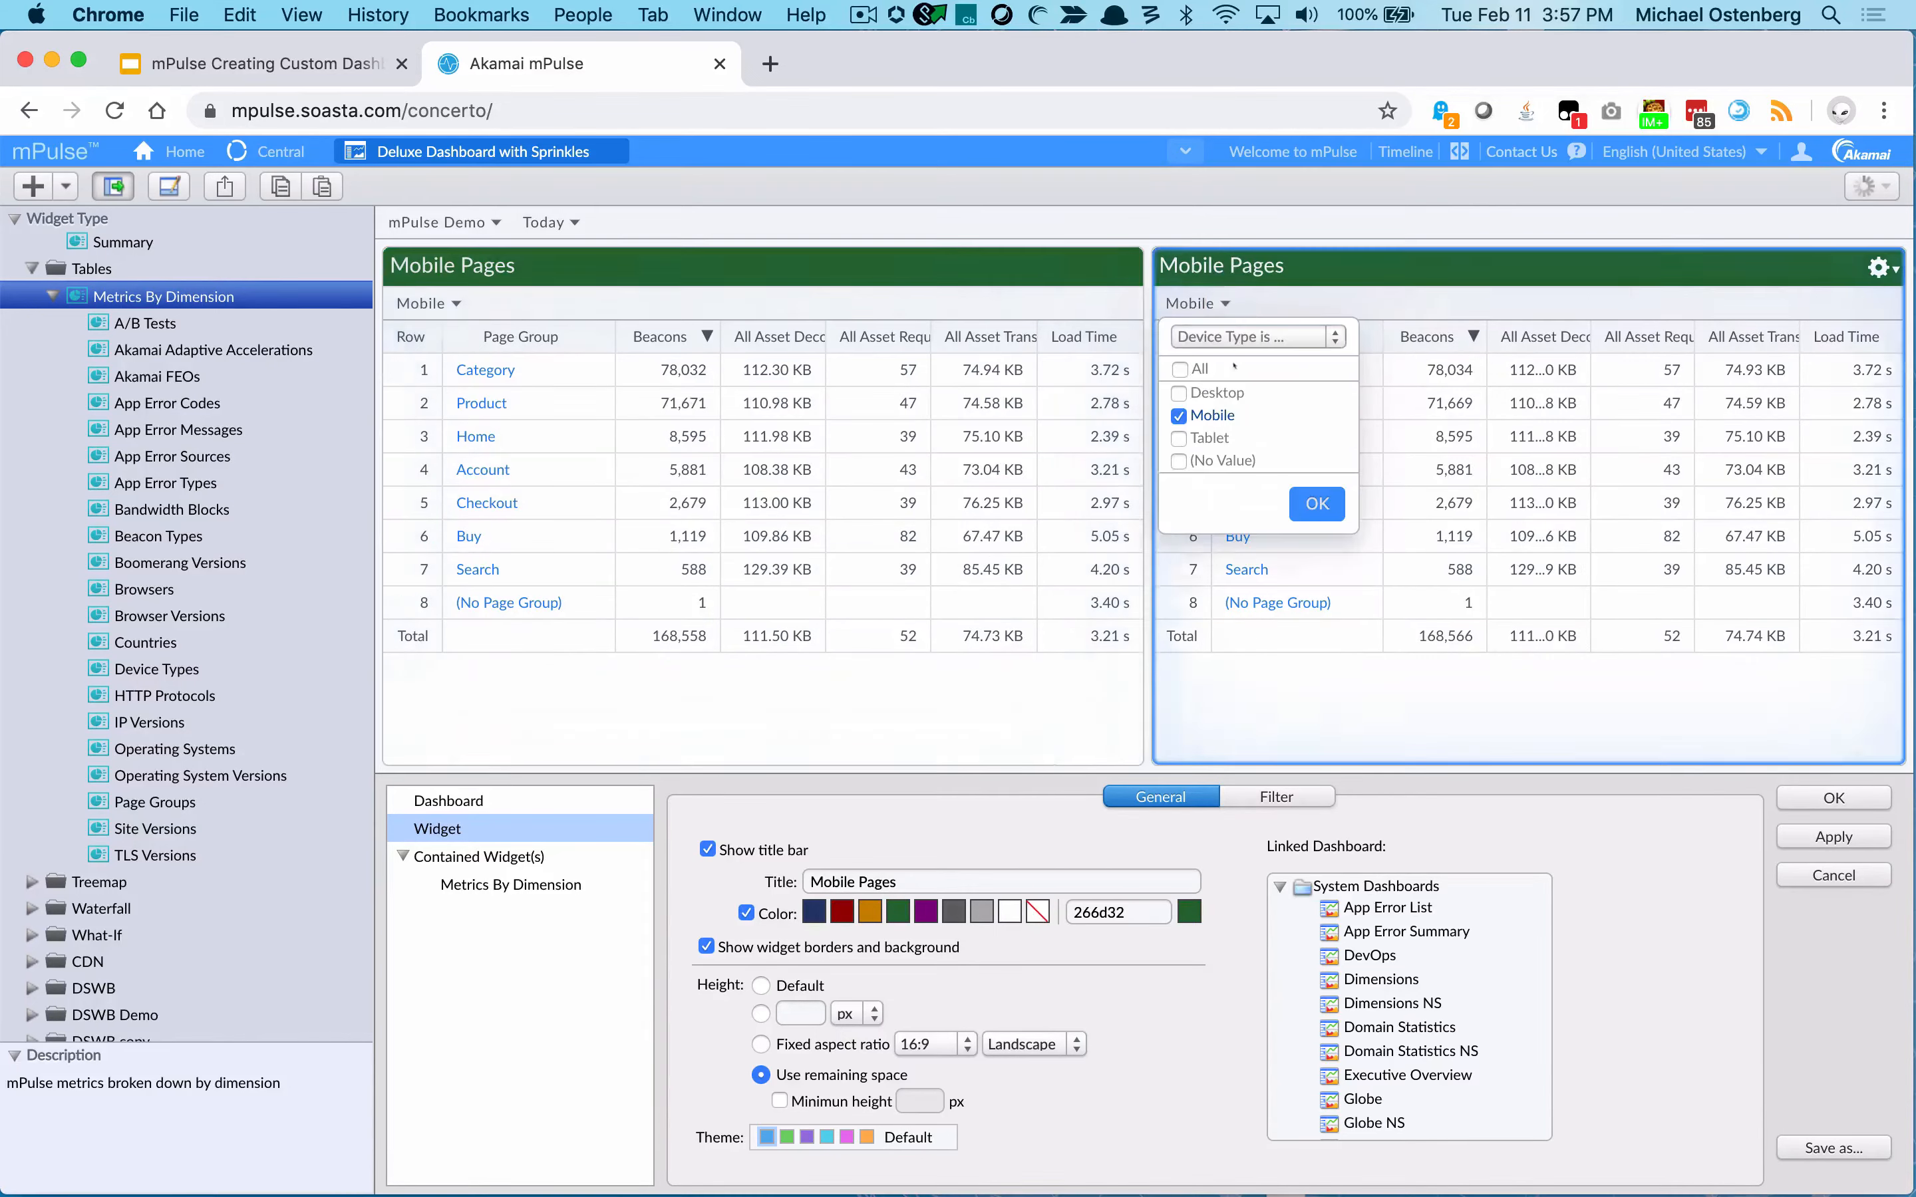
click(1199, 394)
click(1180, 415)
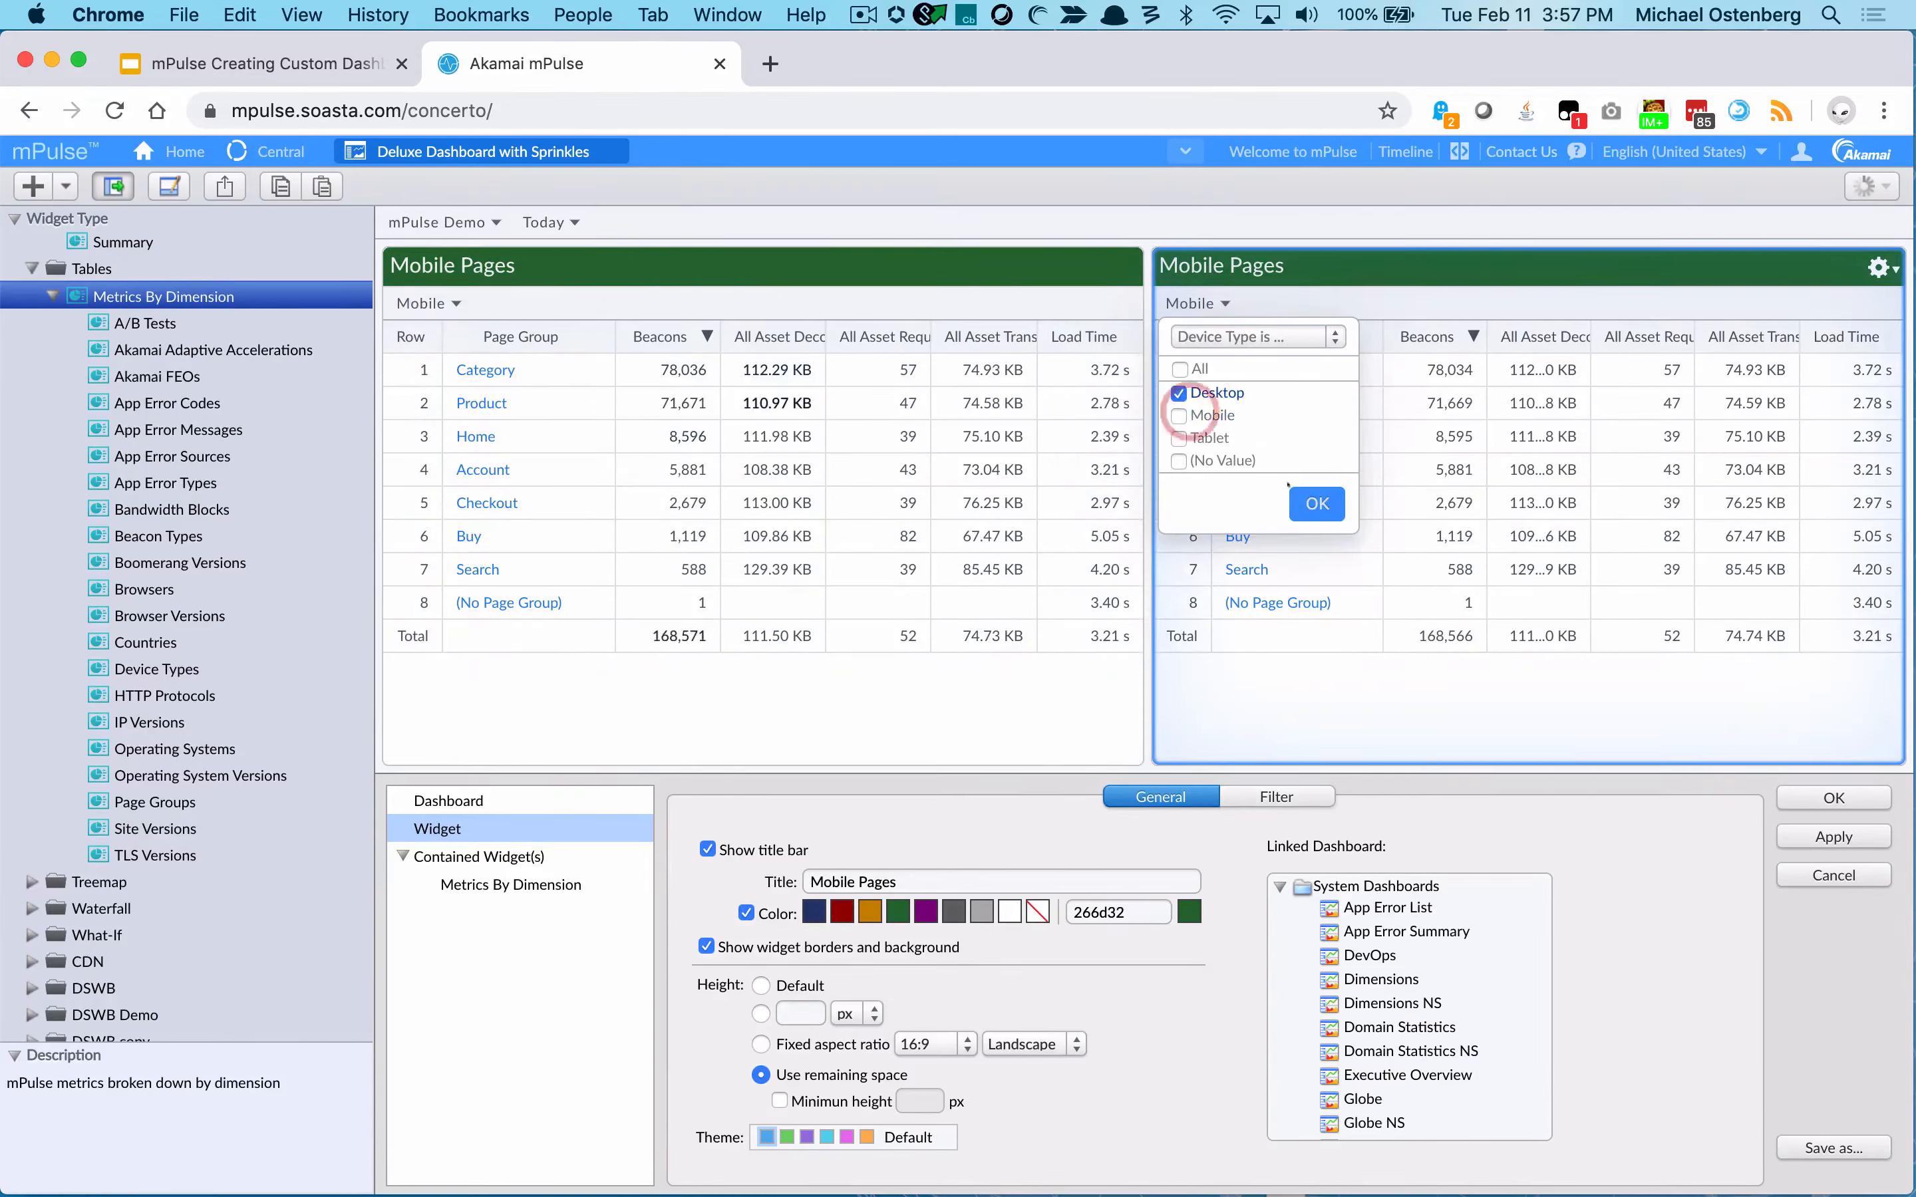
click(1315, 504)
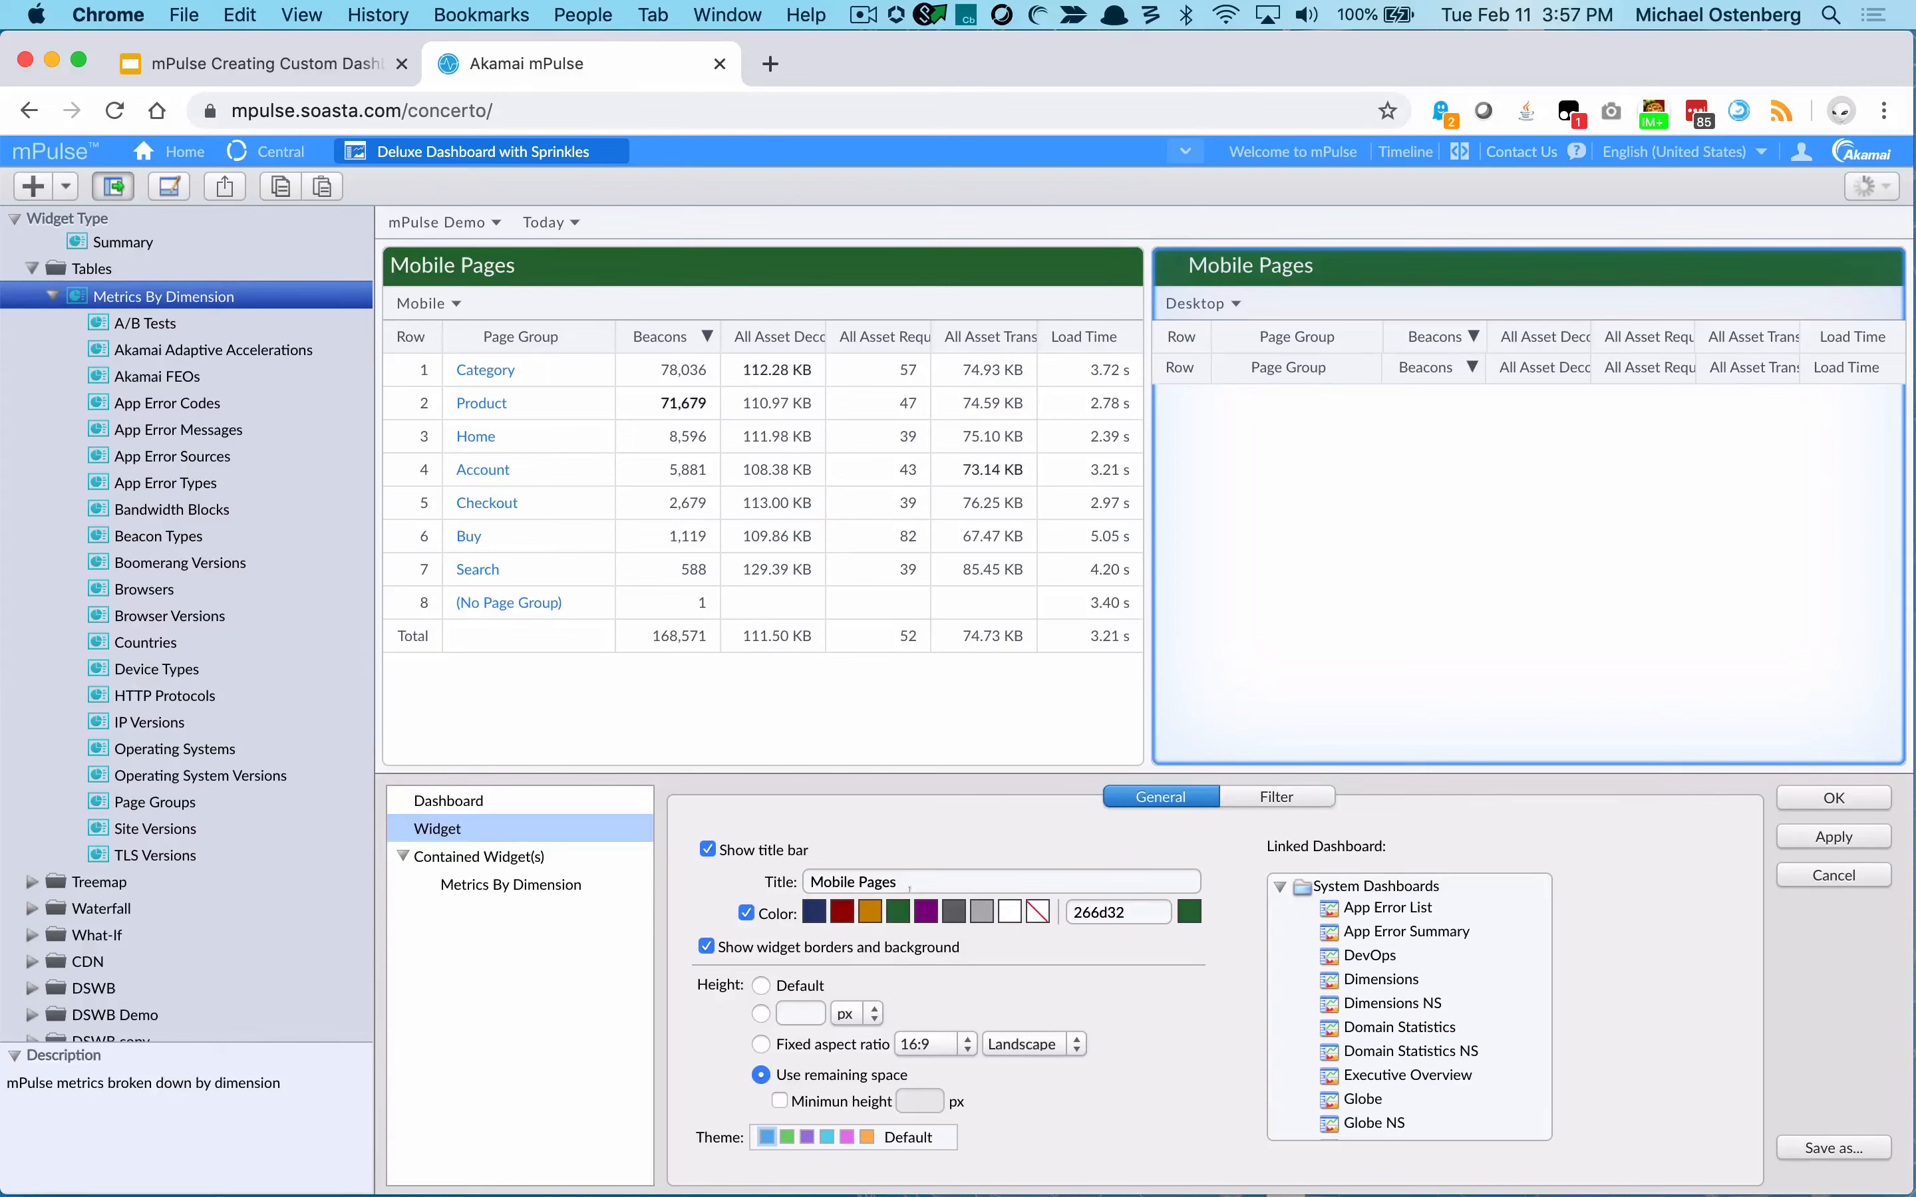
Retitle the duplicated page group widget "Desktop Pages", apply the change and finish editing the widget.
double_click(837, 881)
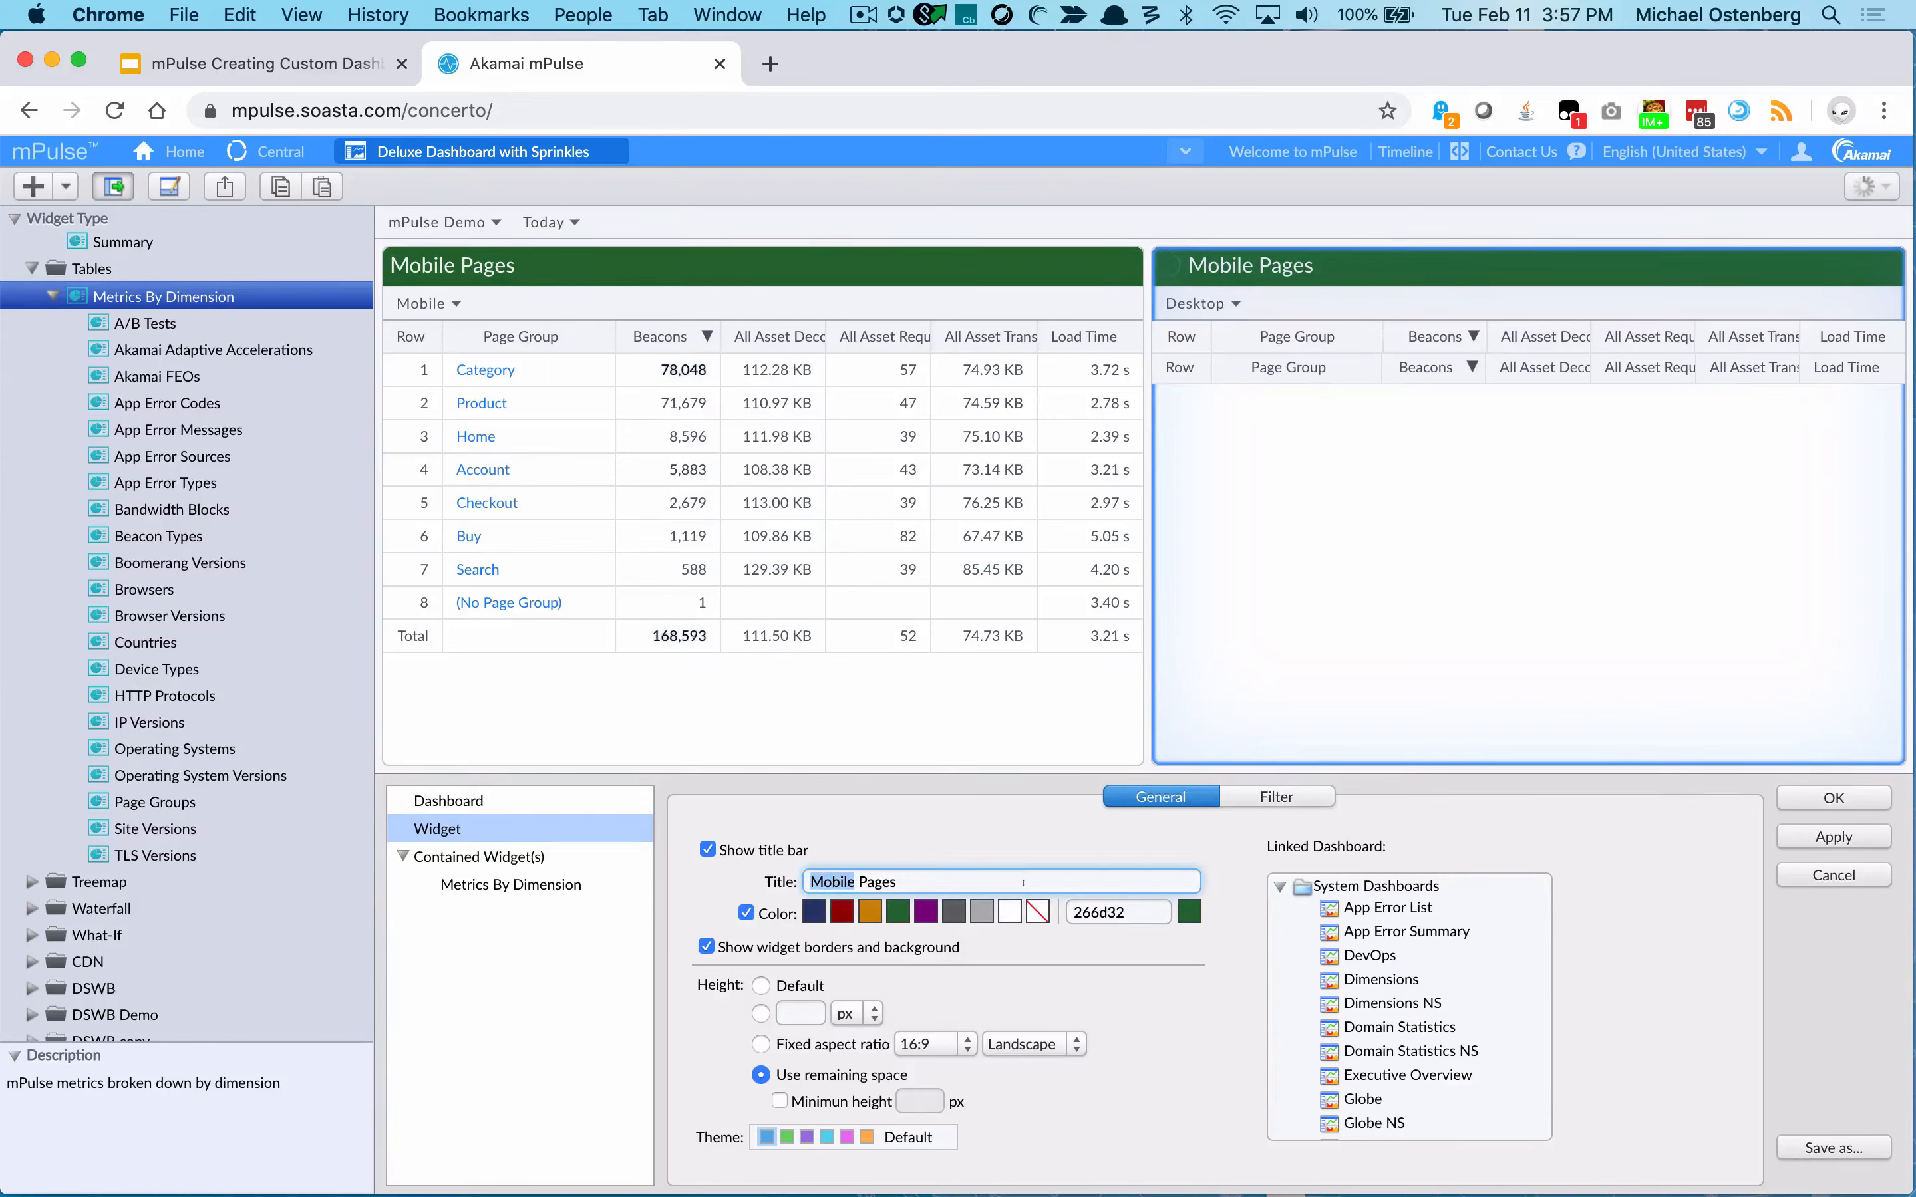
click(990, 882)
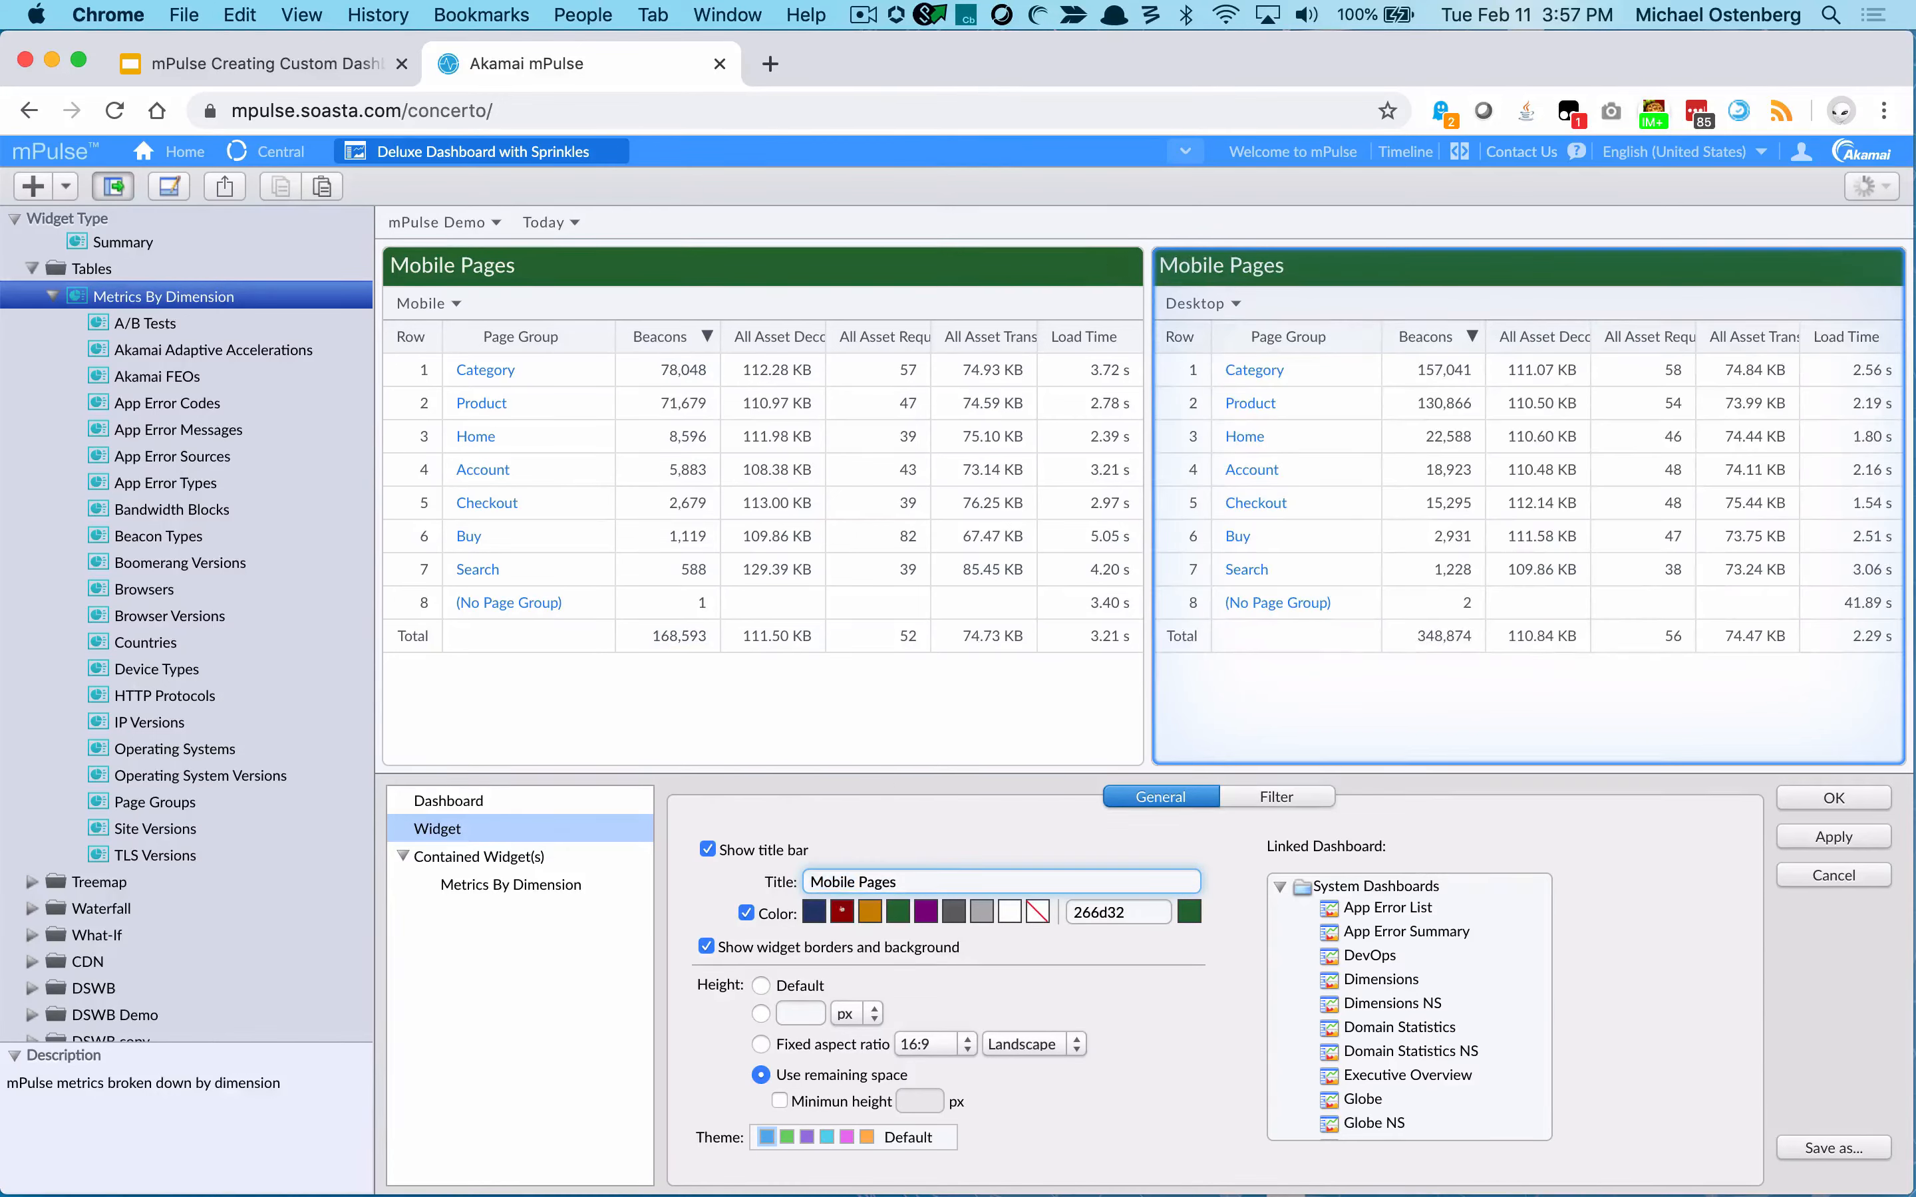
double_click(833, 881)
text(Desktop)
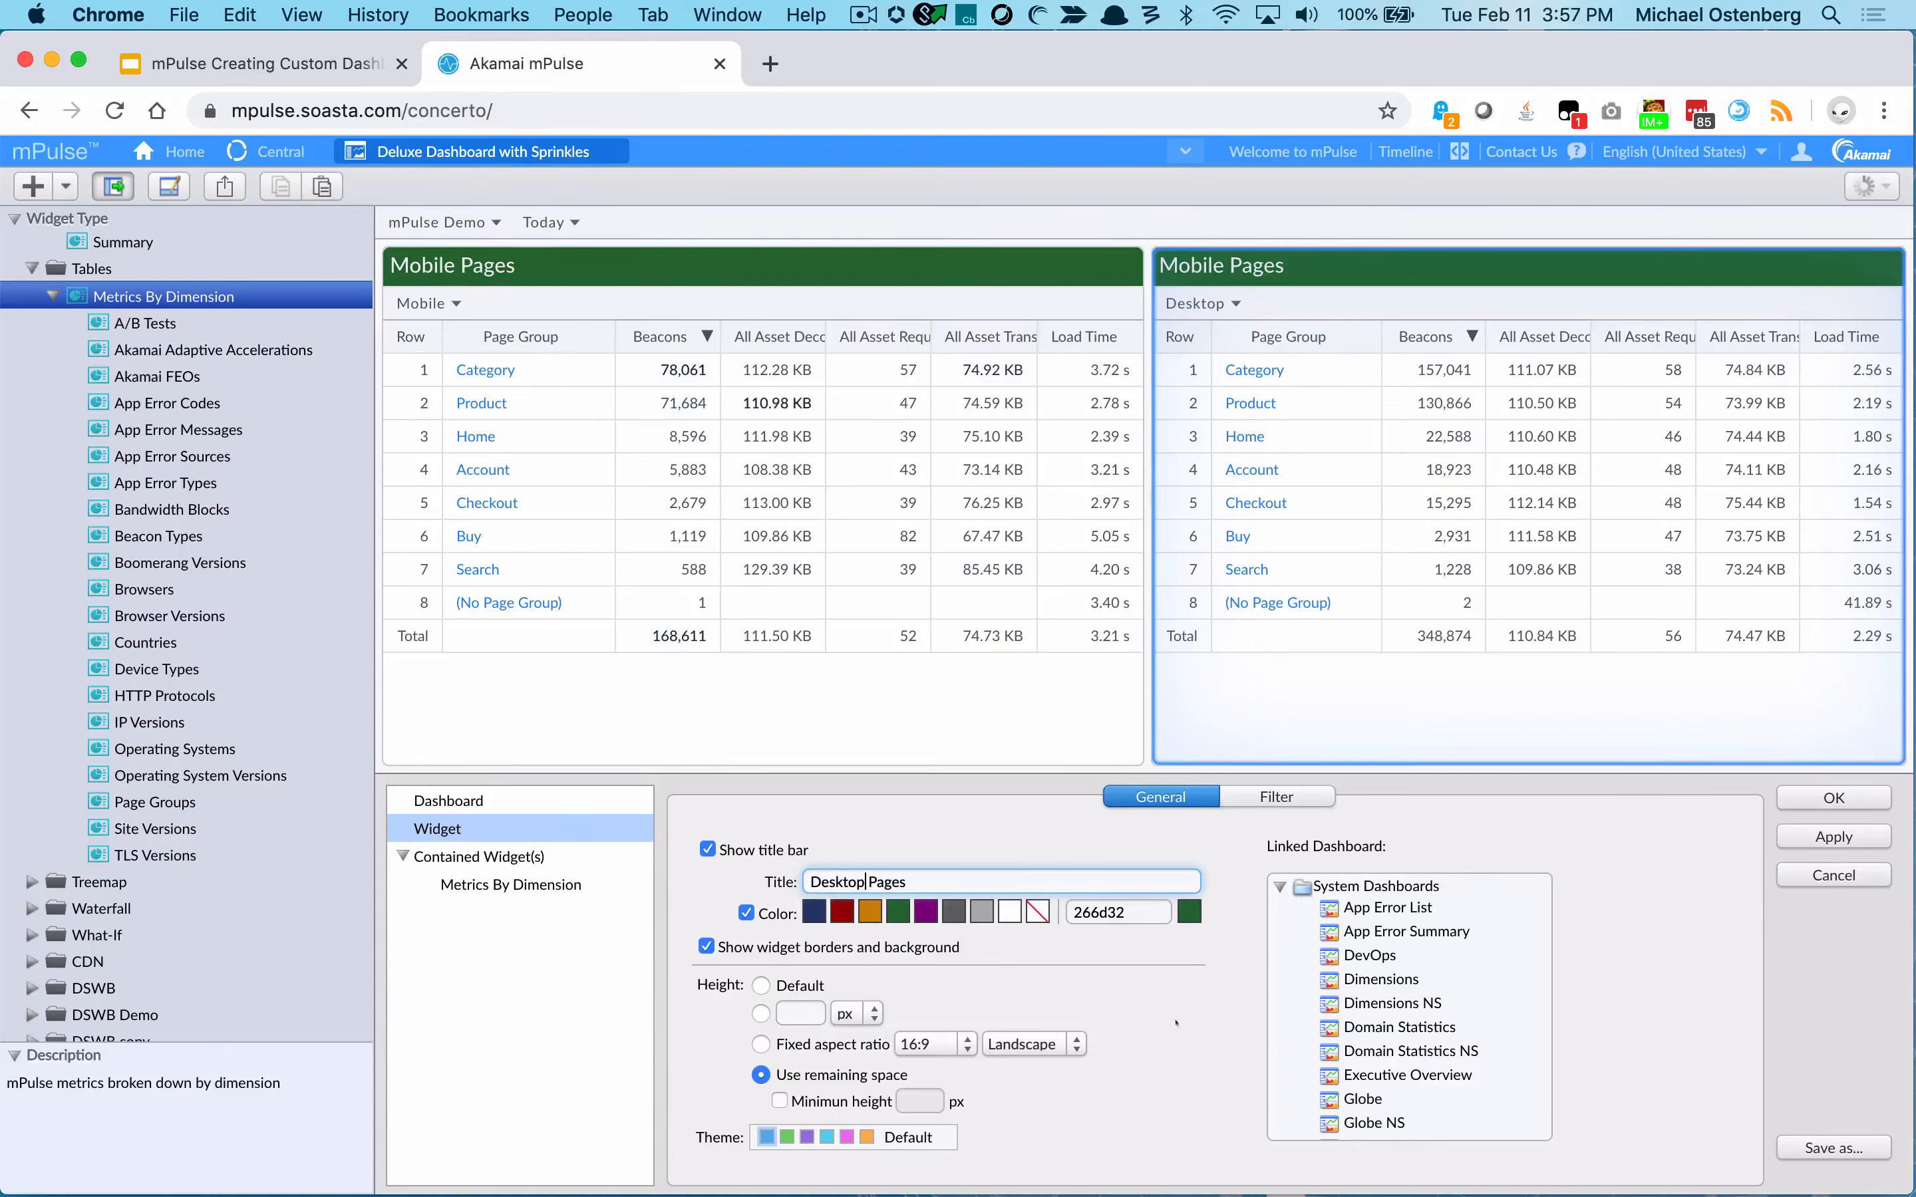
click(1808, 831)
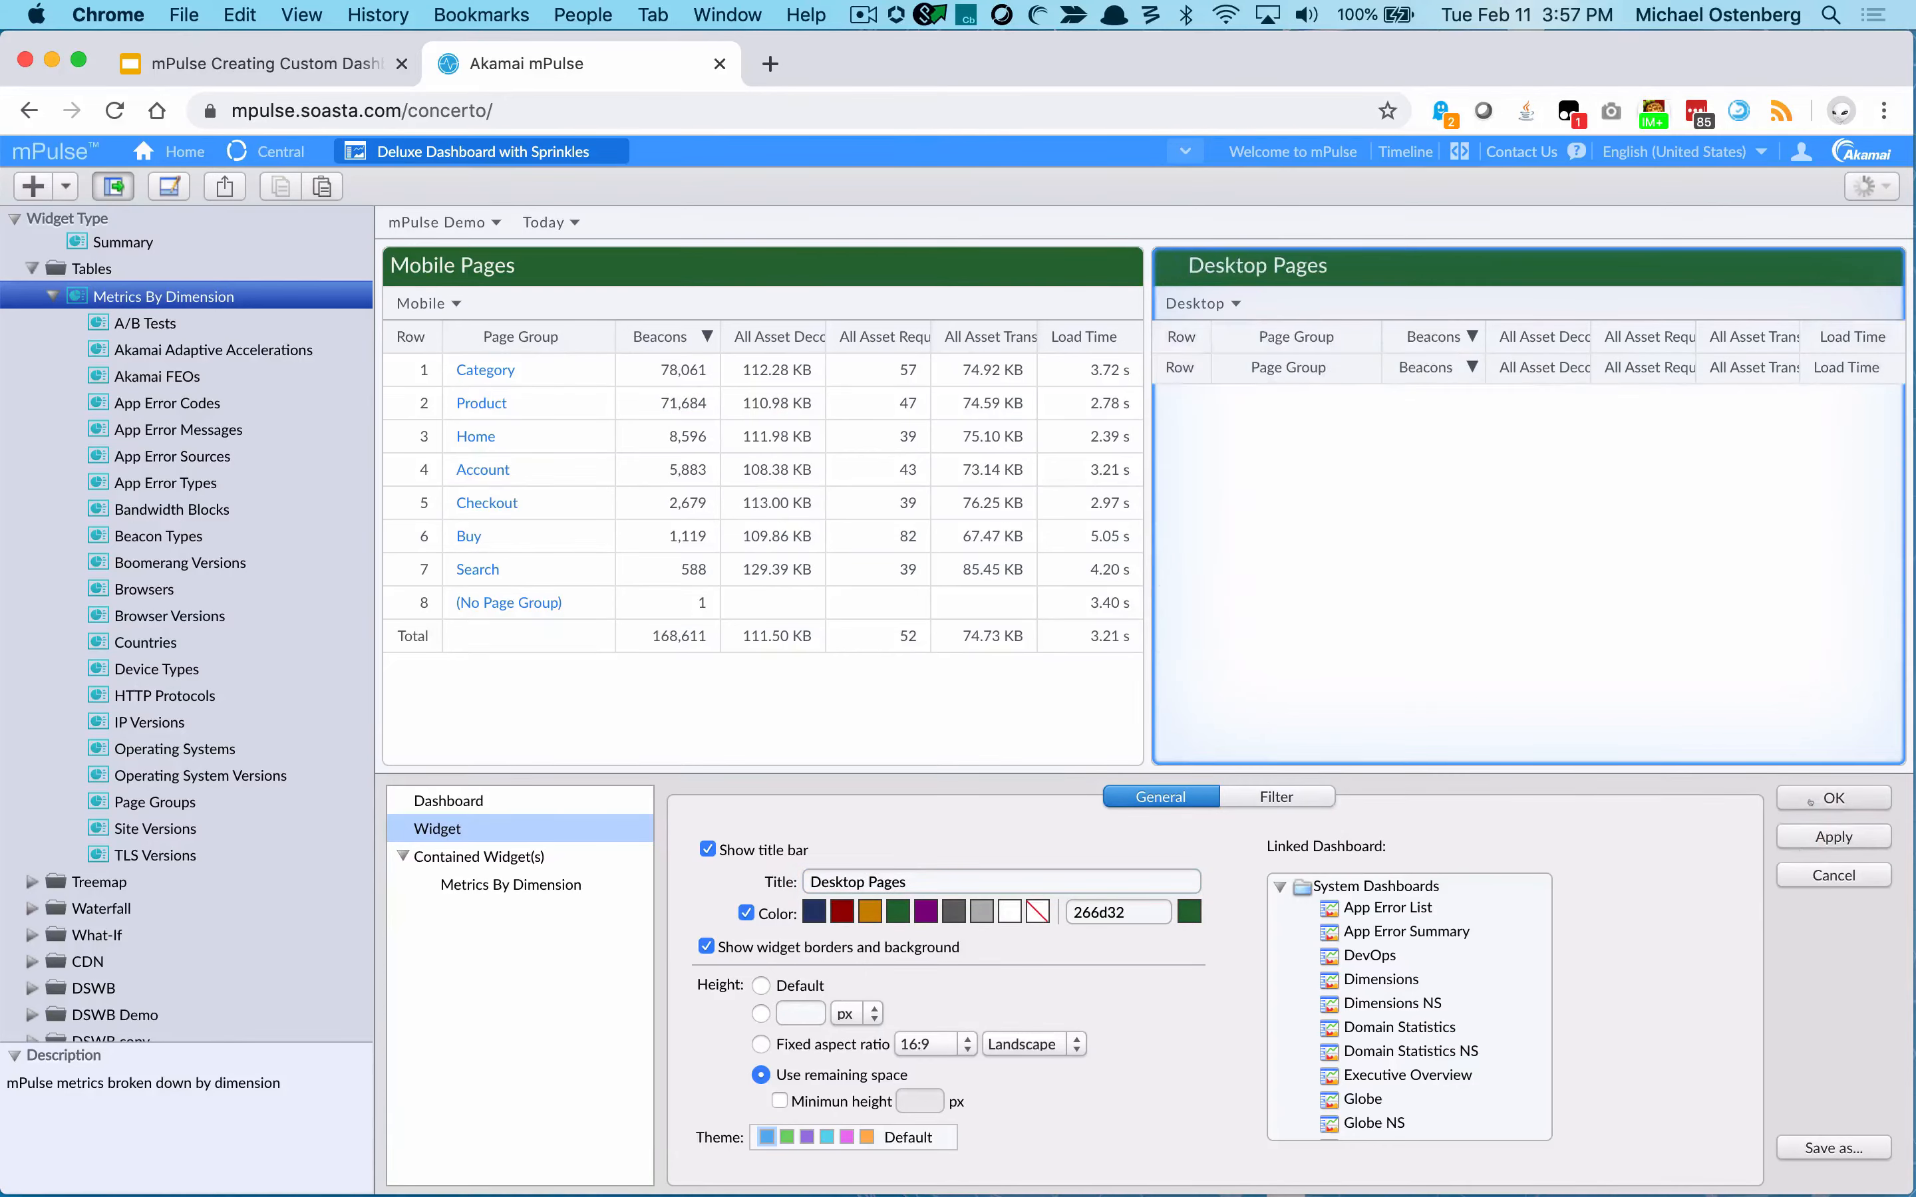
click(1810, 800)
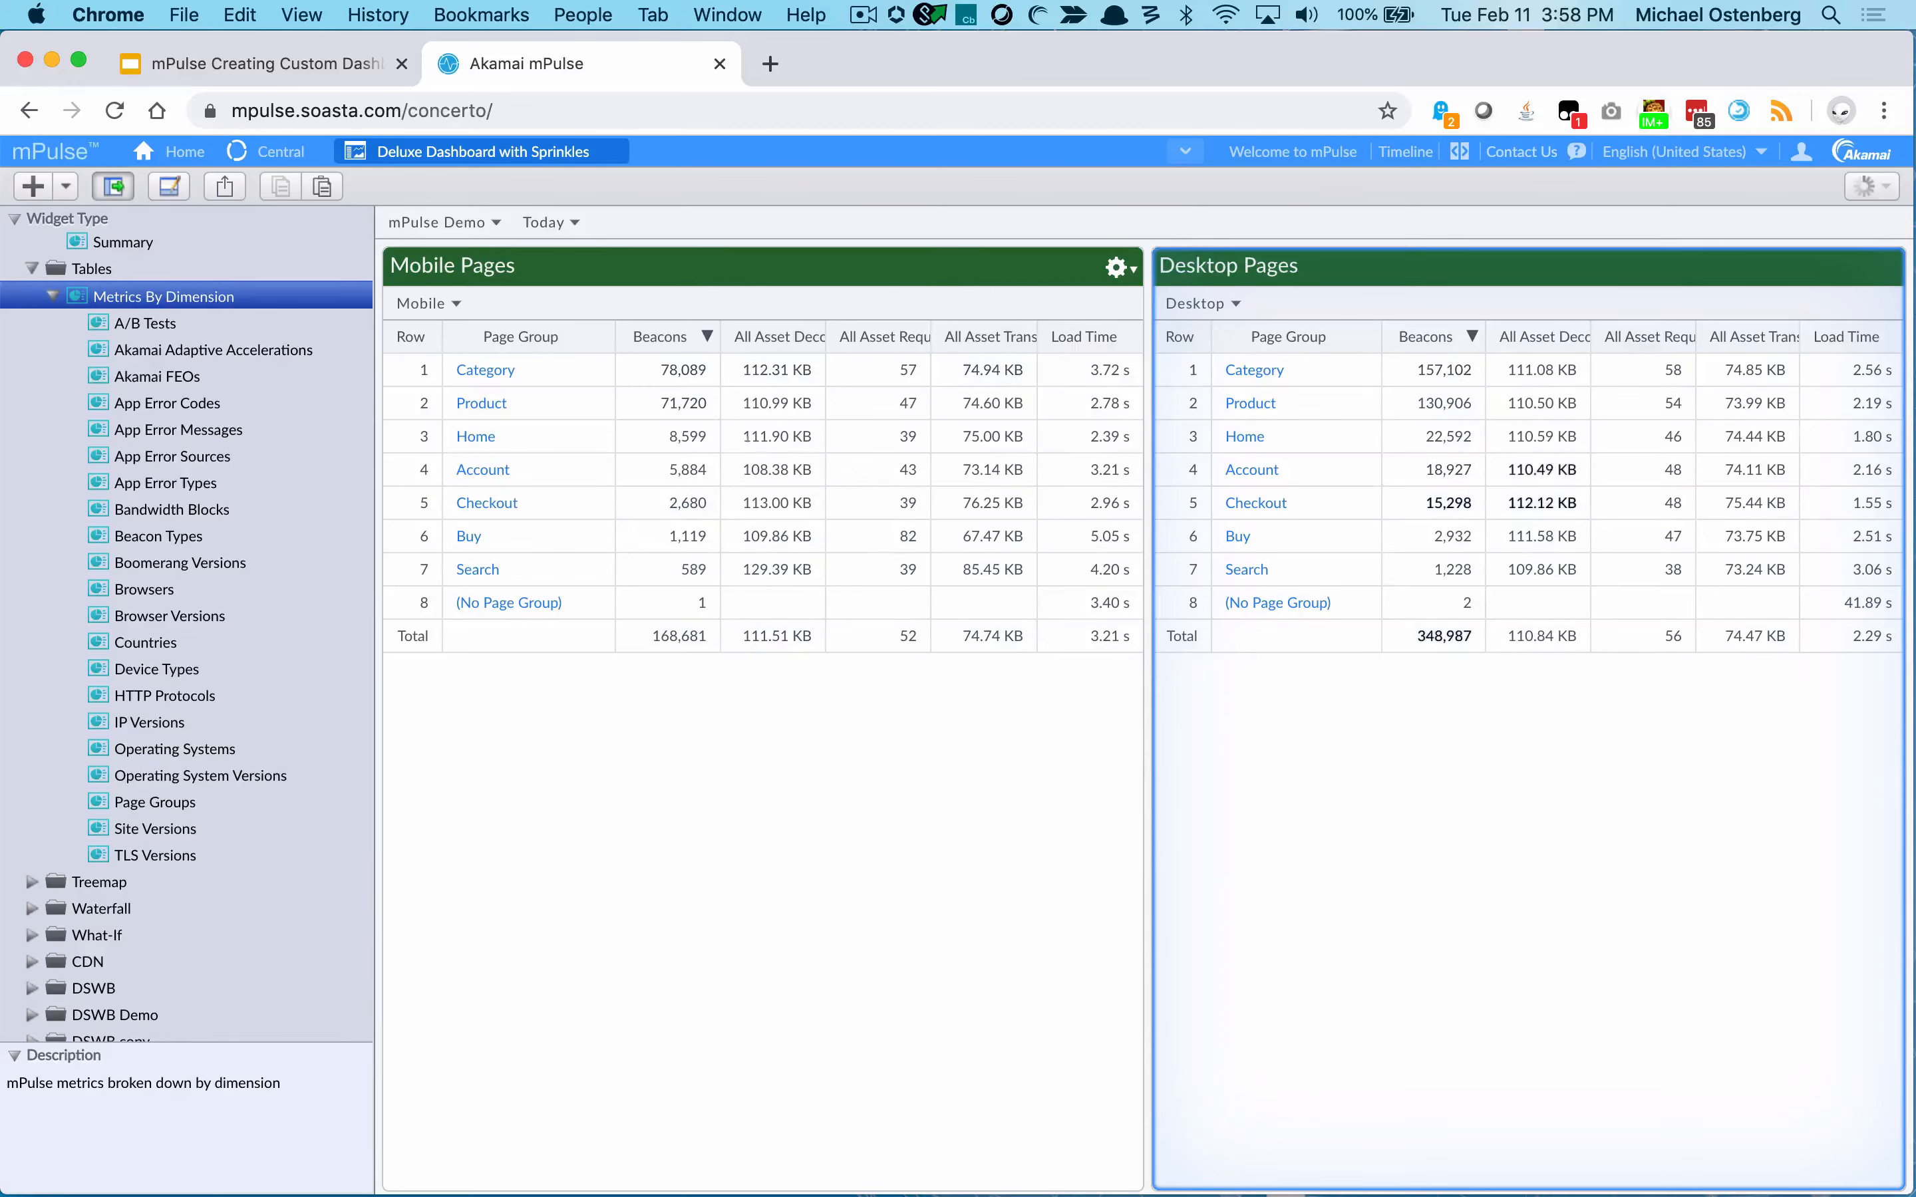
Enable Show Top 5 for the Timers chart widgets, broken down by Page Groups.
scroll(220, 517, up, 6)
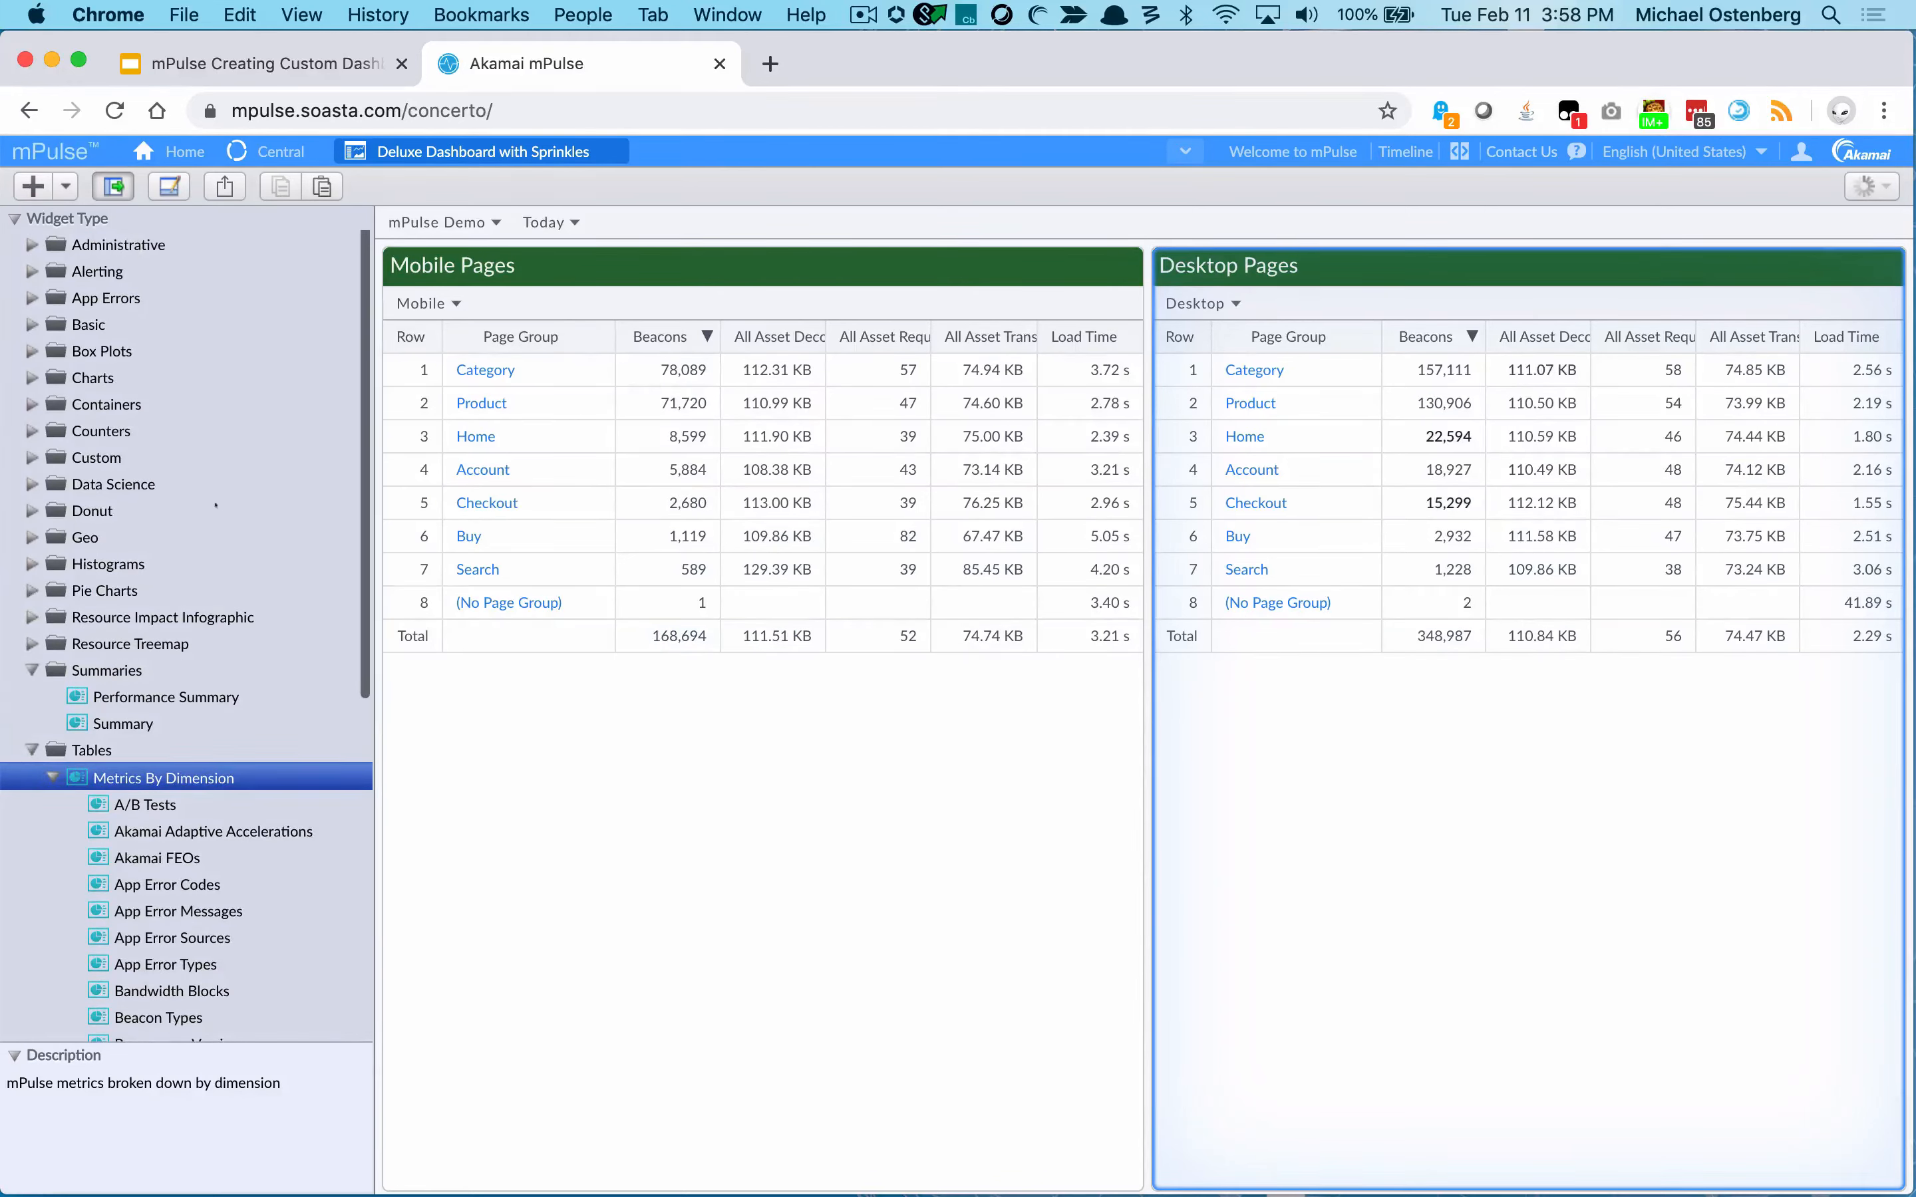
click(32, 378)
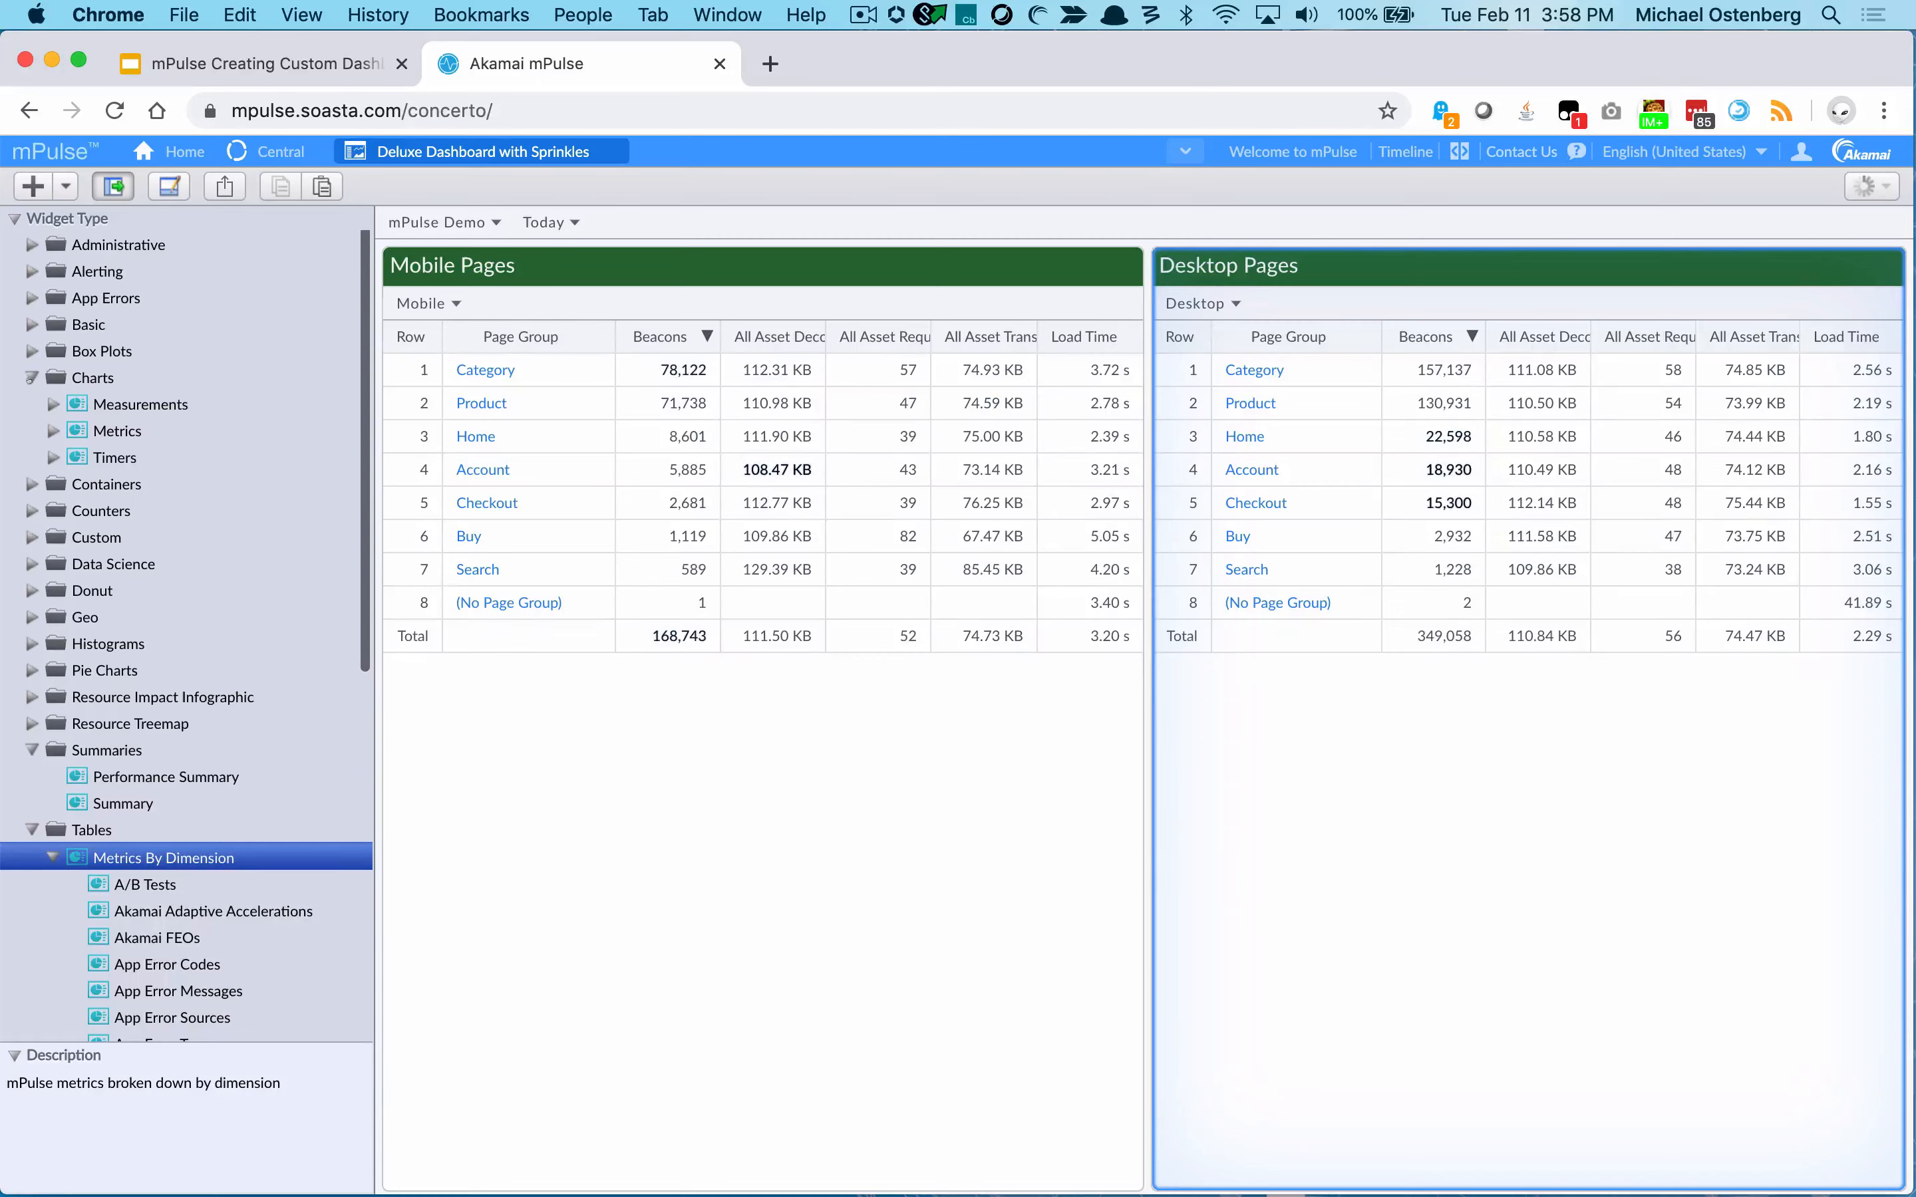
click(53, 457)
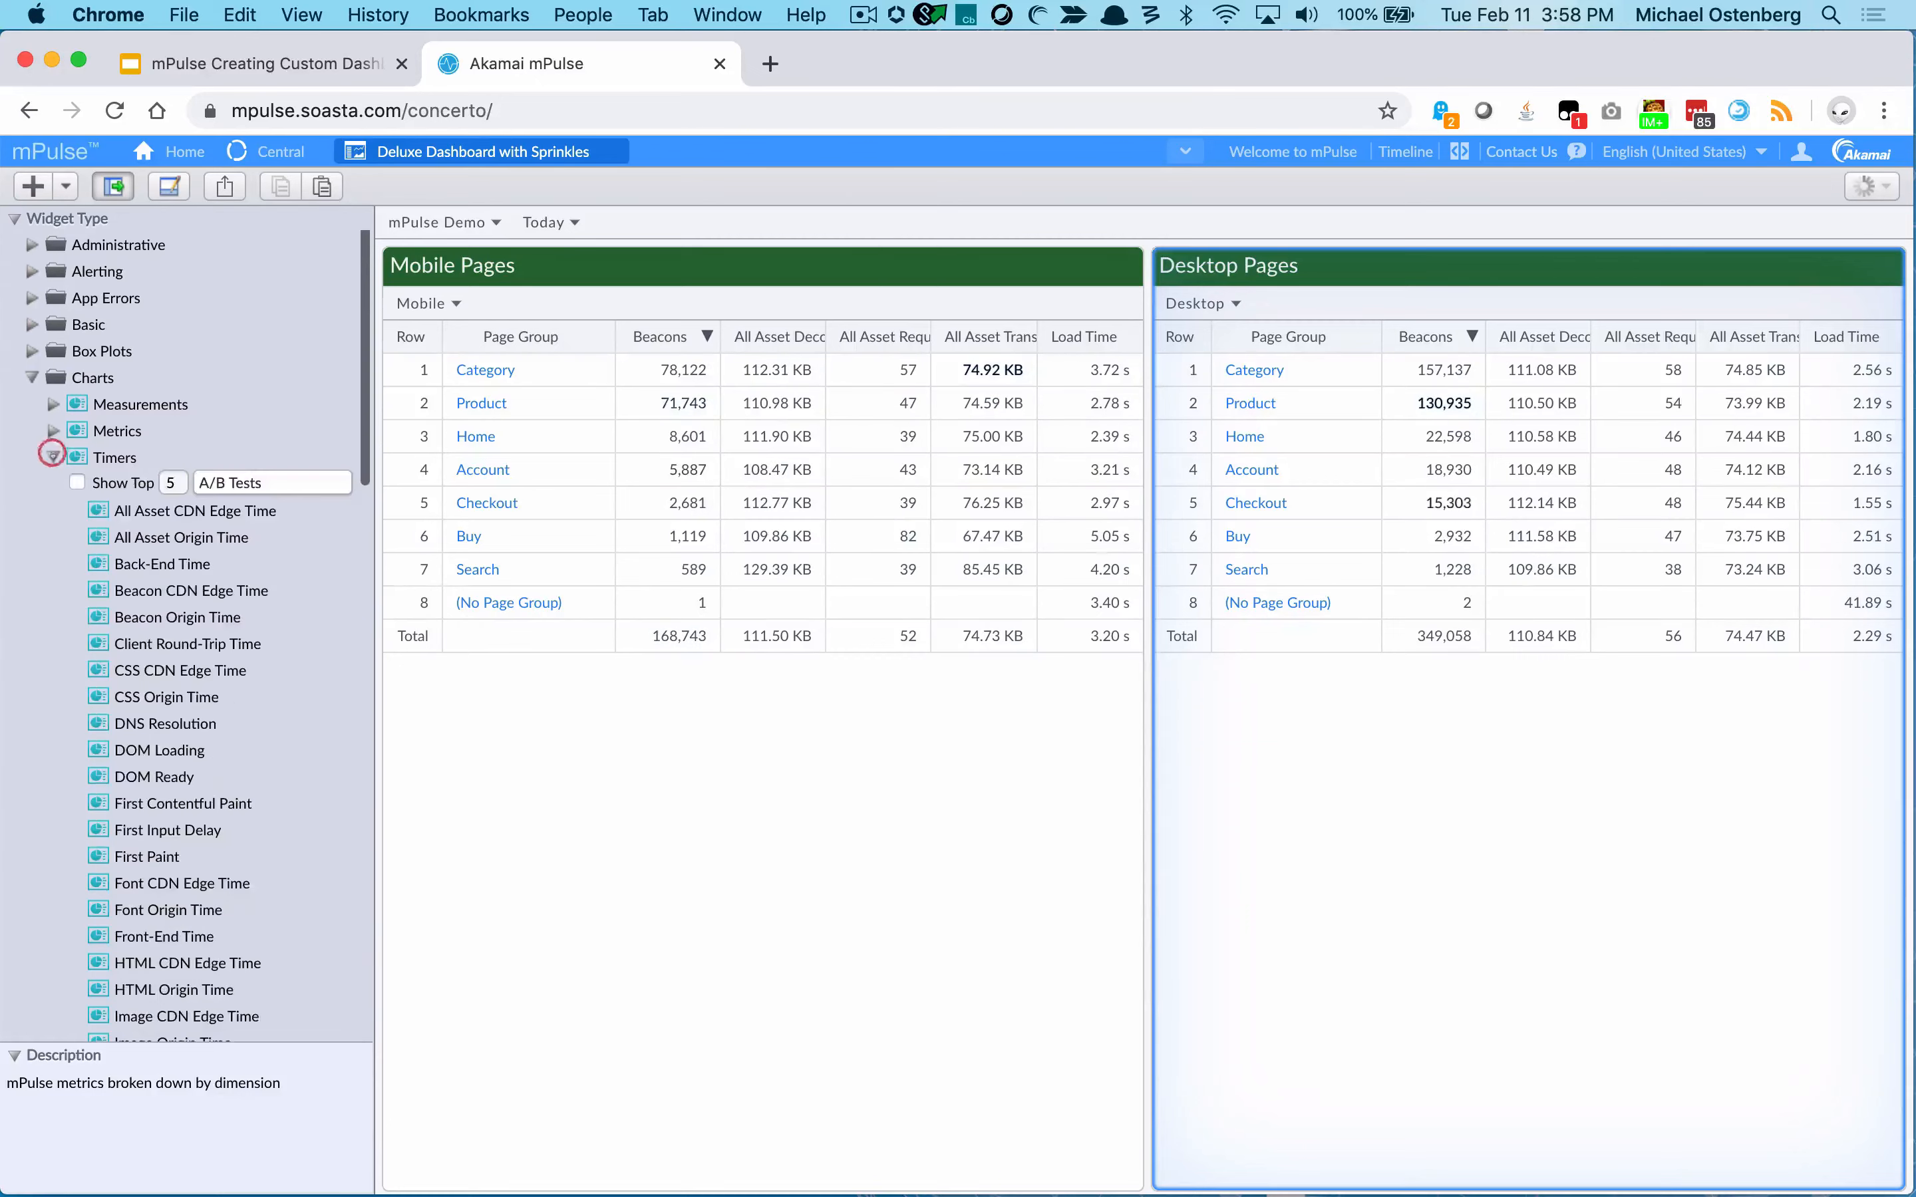
click(77, 482)
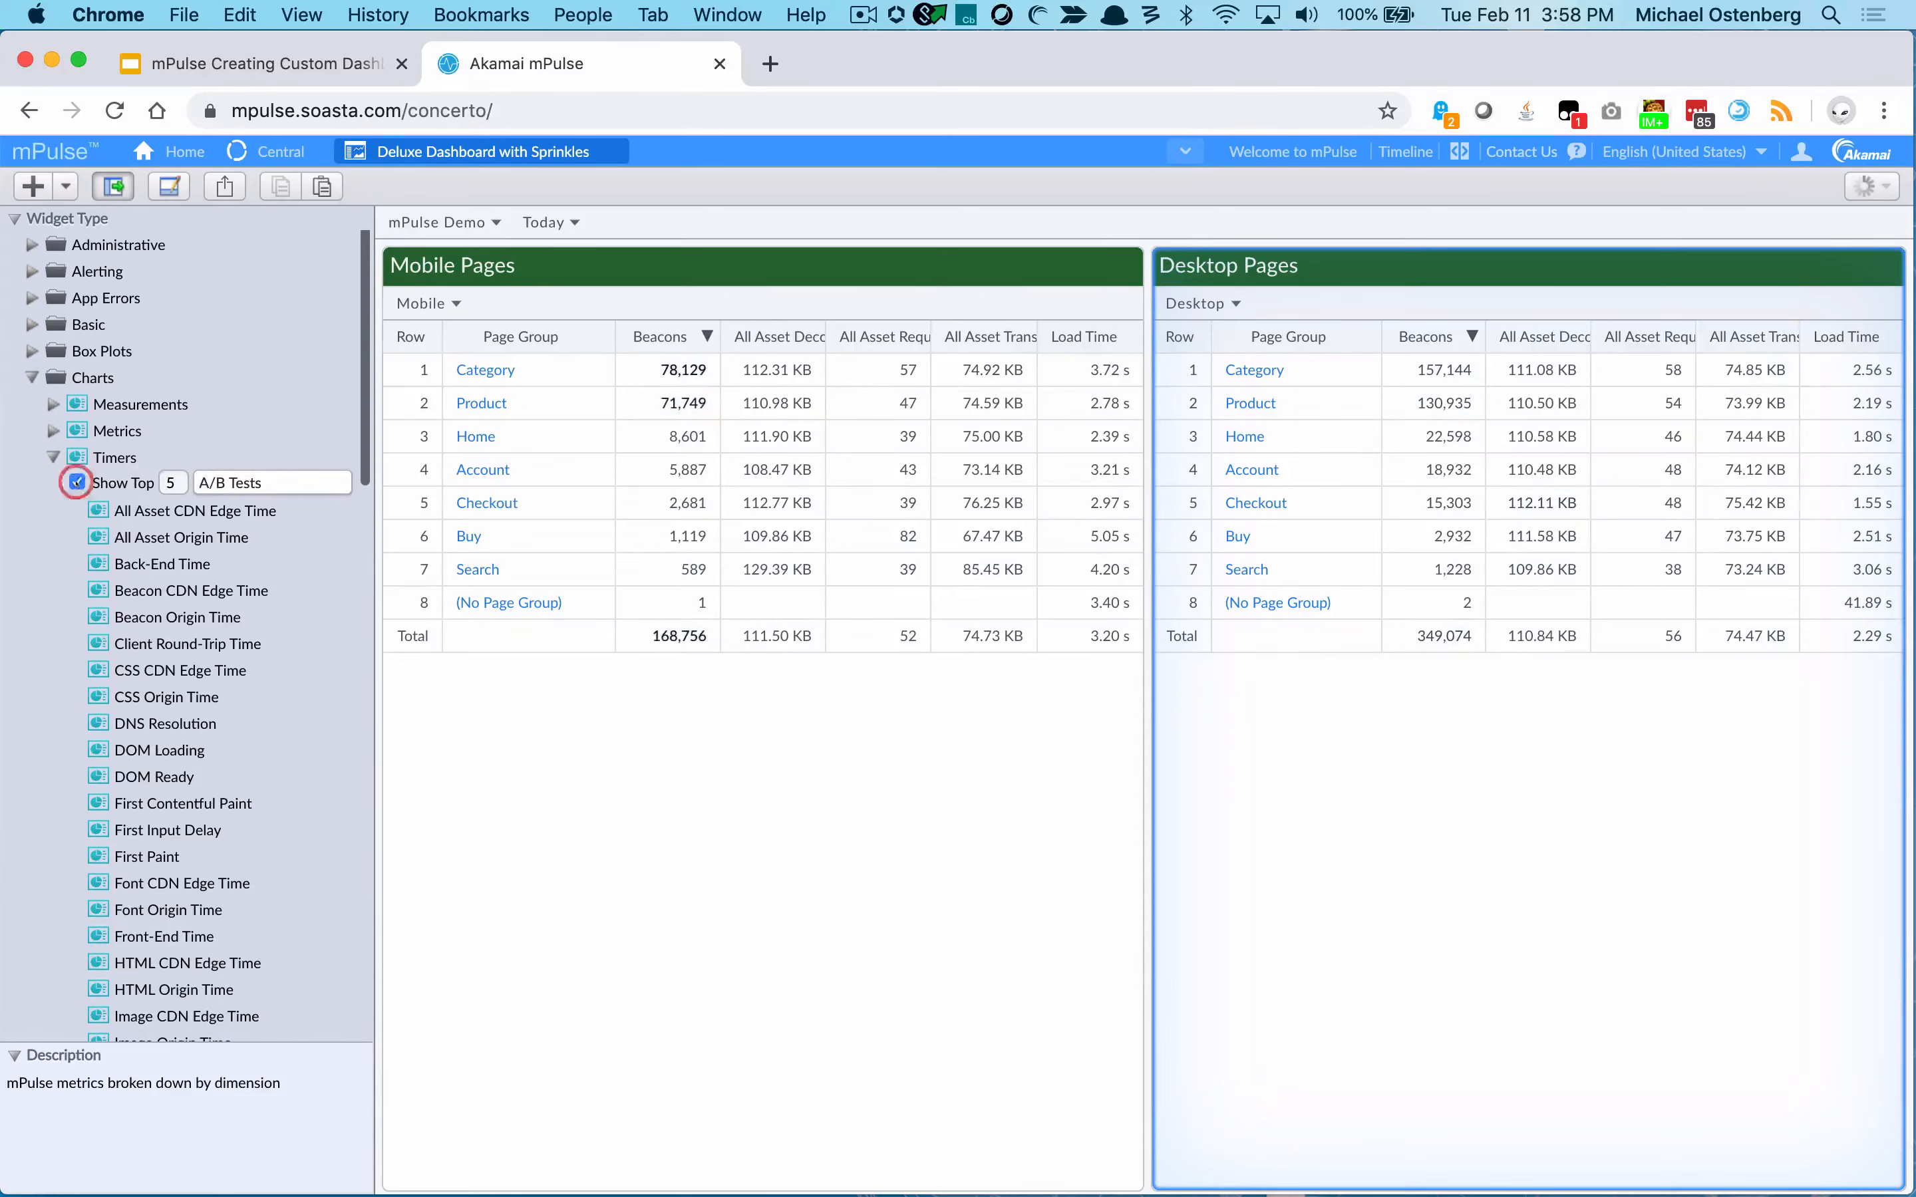
click(236, 485)
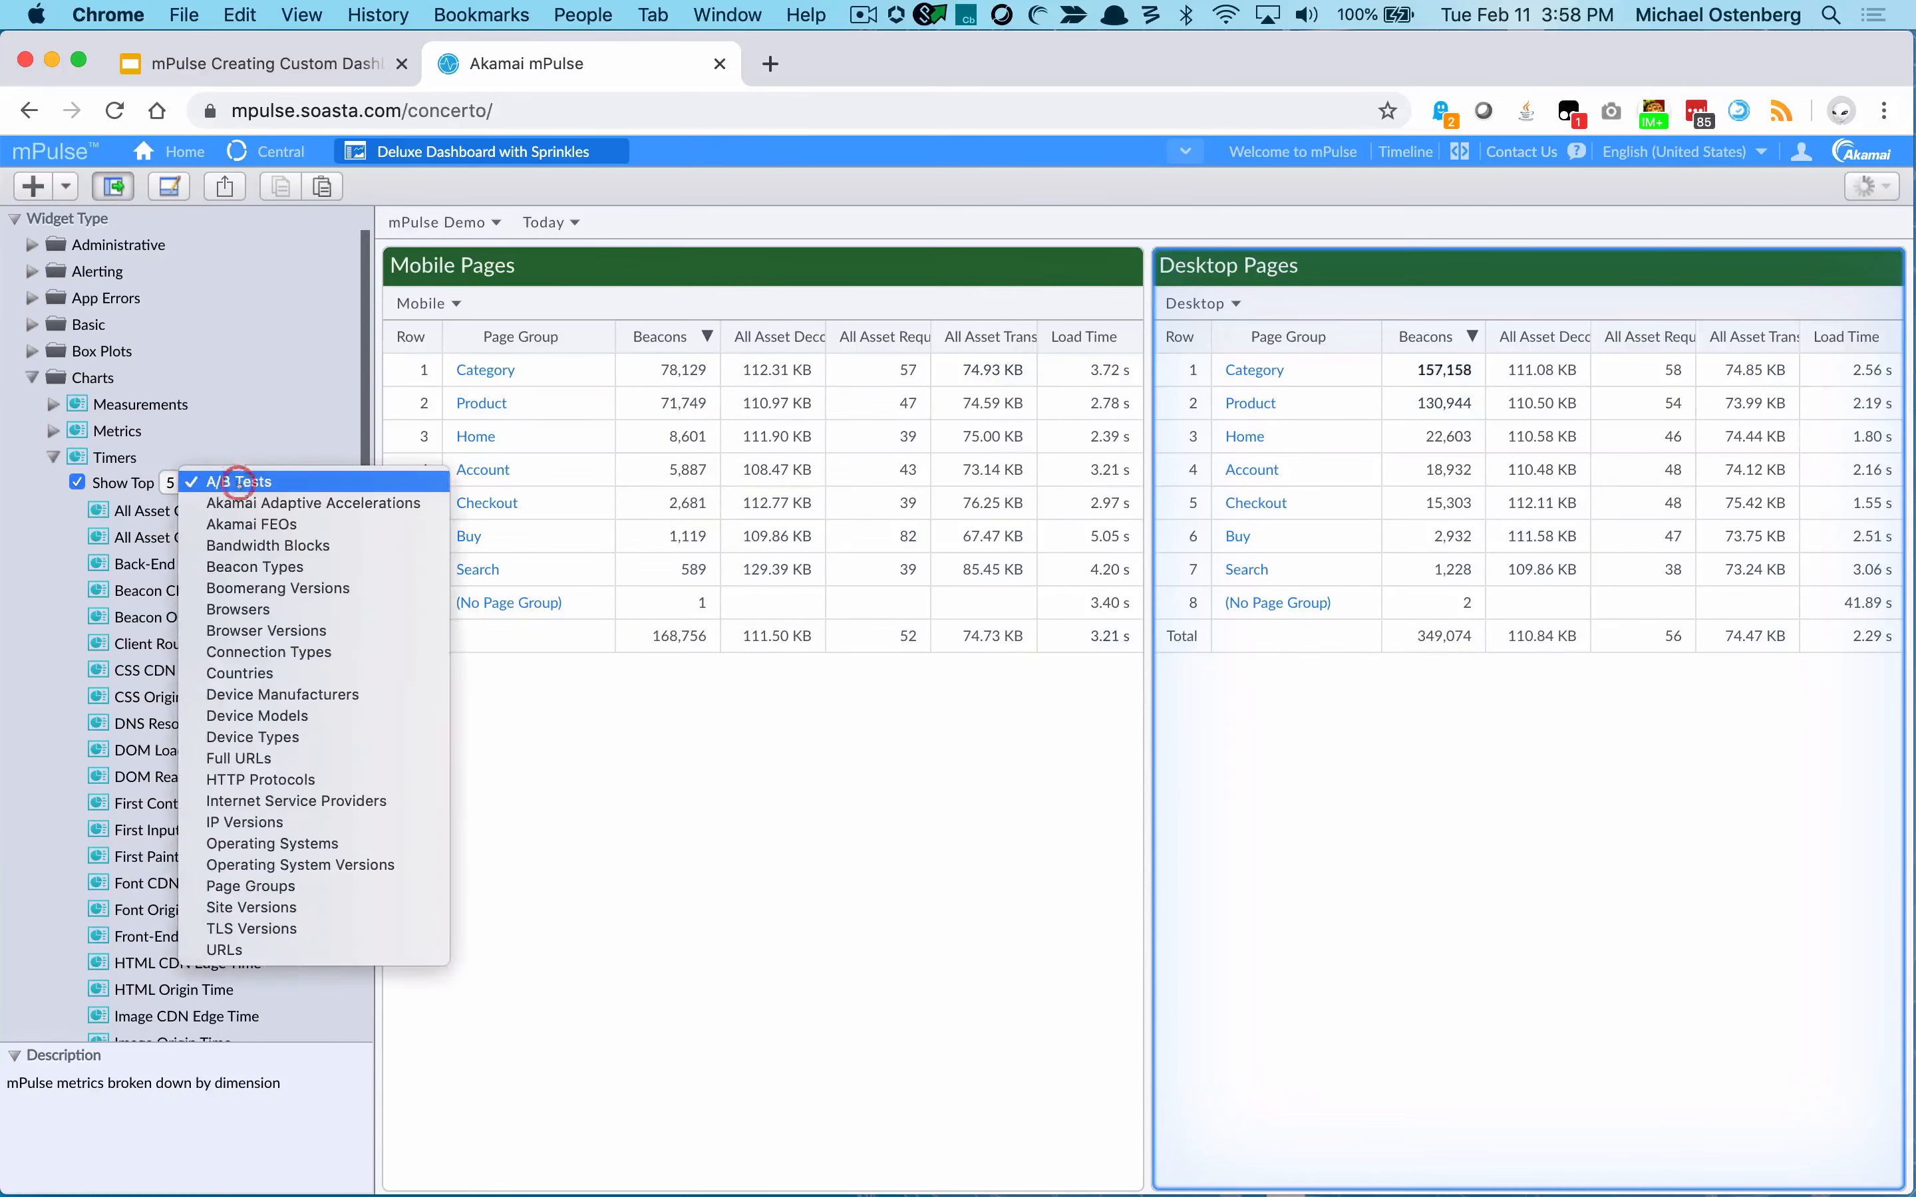
click(258, 885)
Add a Page Load timer chart spanning the full width above the Mobile Pages and Desktop Pages tables.
scroll(250, 594, down, 5)
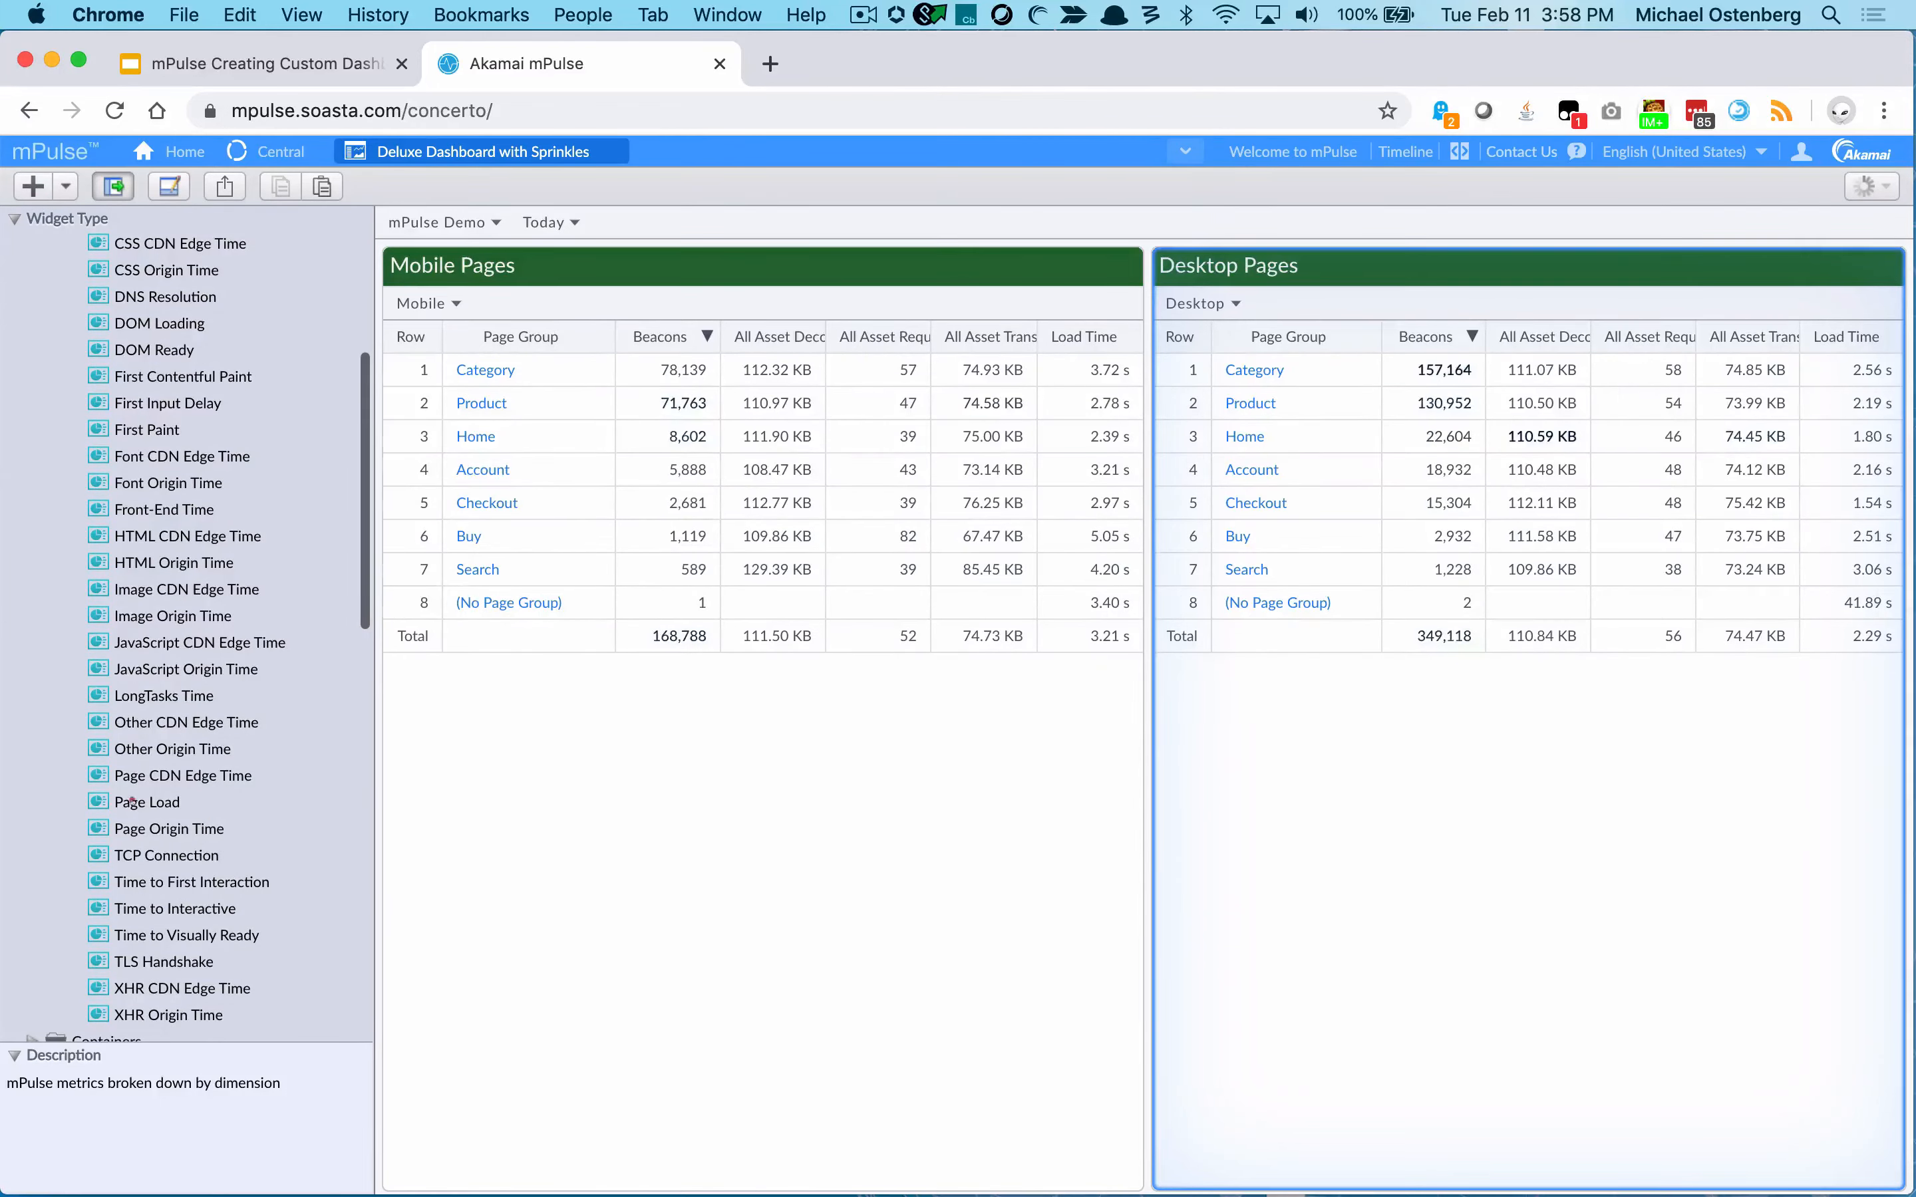
drag(147, 801, 353, 711)
drag(621, 754, 880, 298)
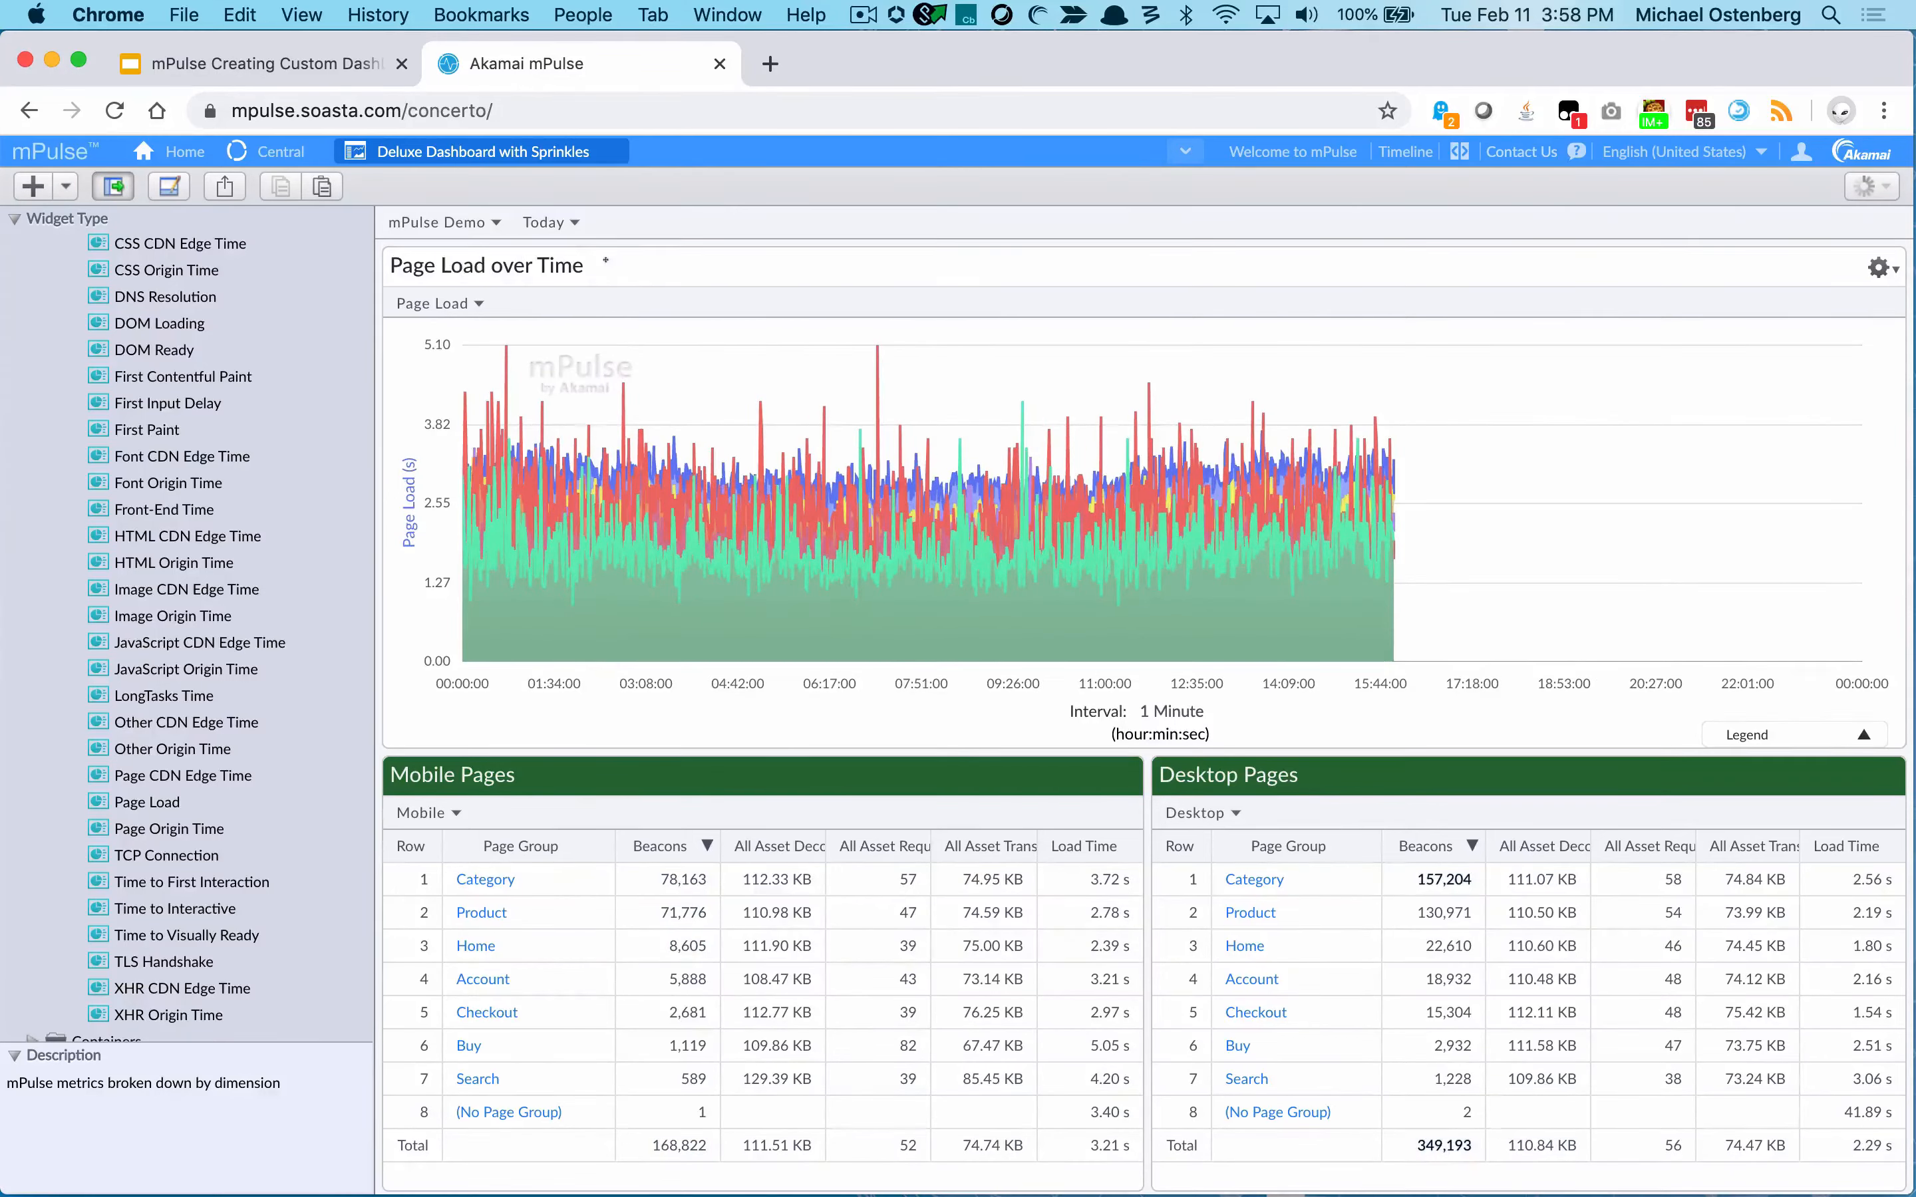
Open the Page Load over Time chart for editing and apply the green title bar color 266d32.
click(603, 263)
click(602, 265)
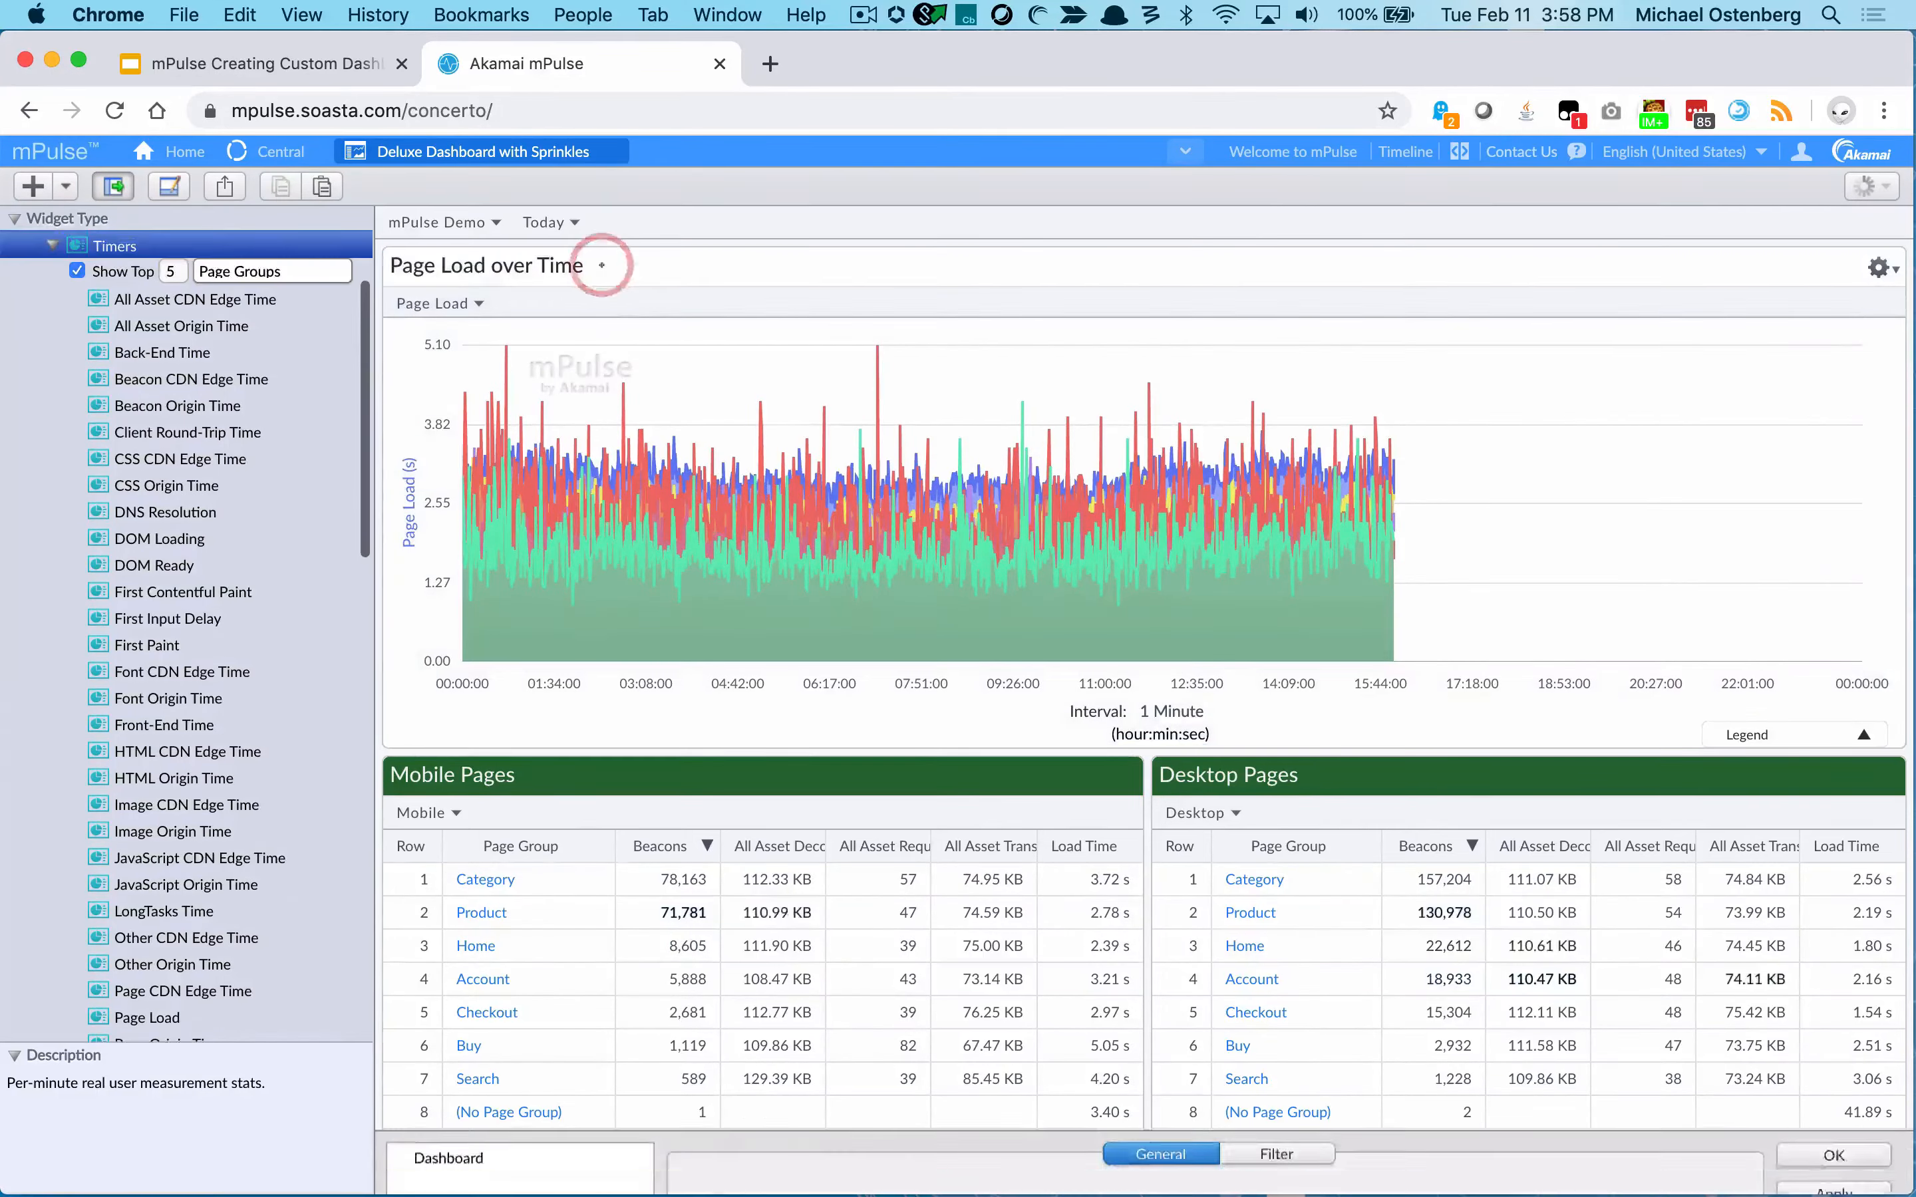
click(899, 911)
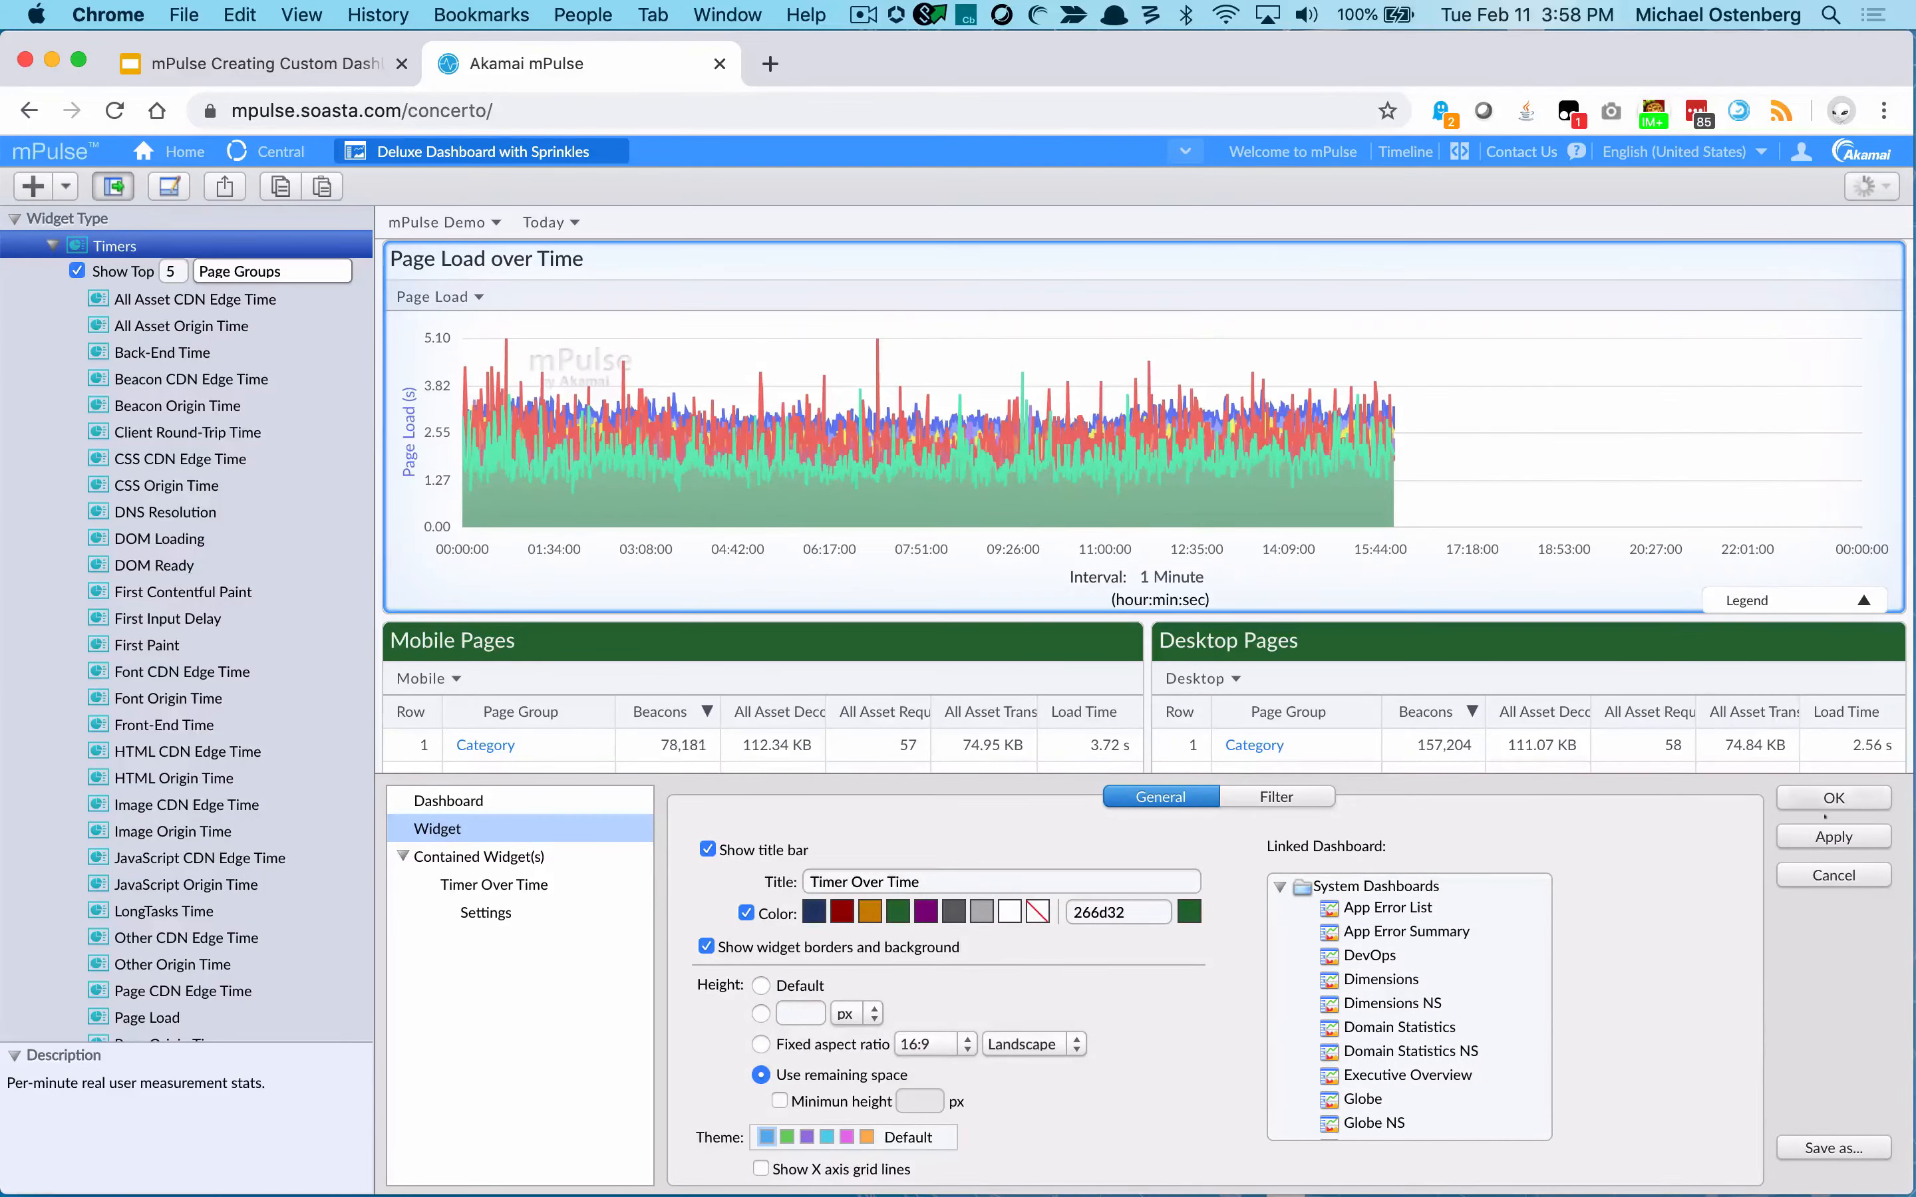
click(1834, 838)
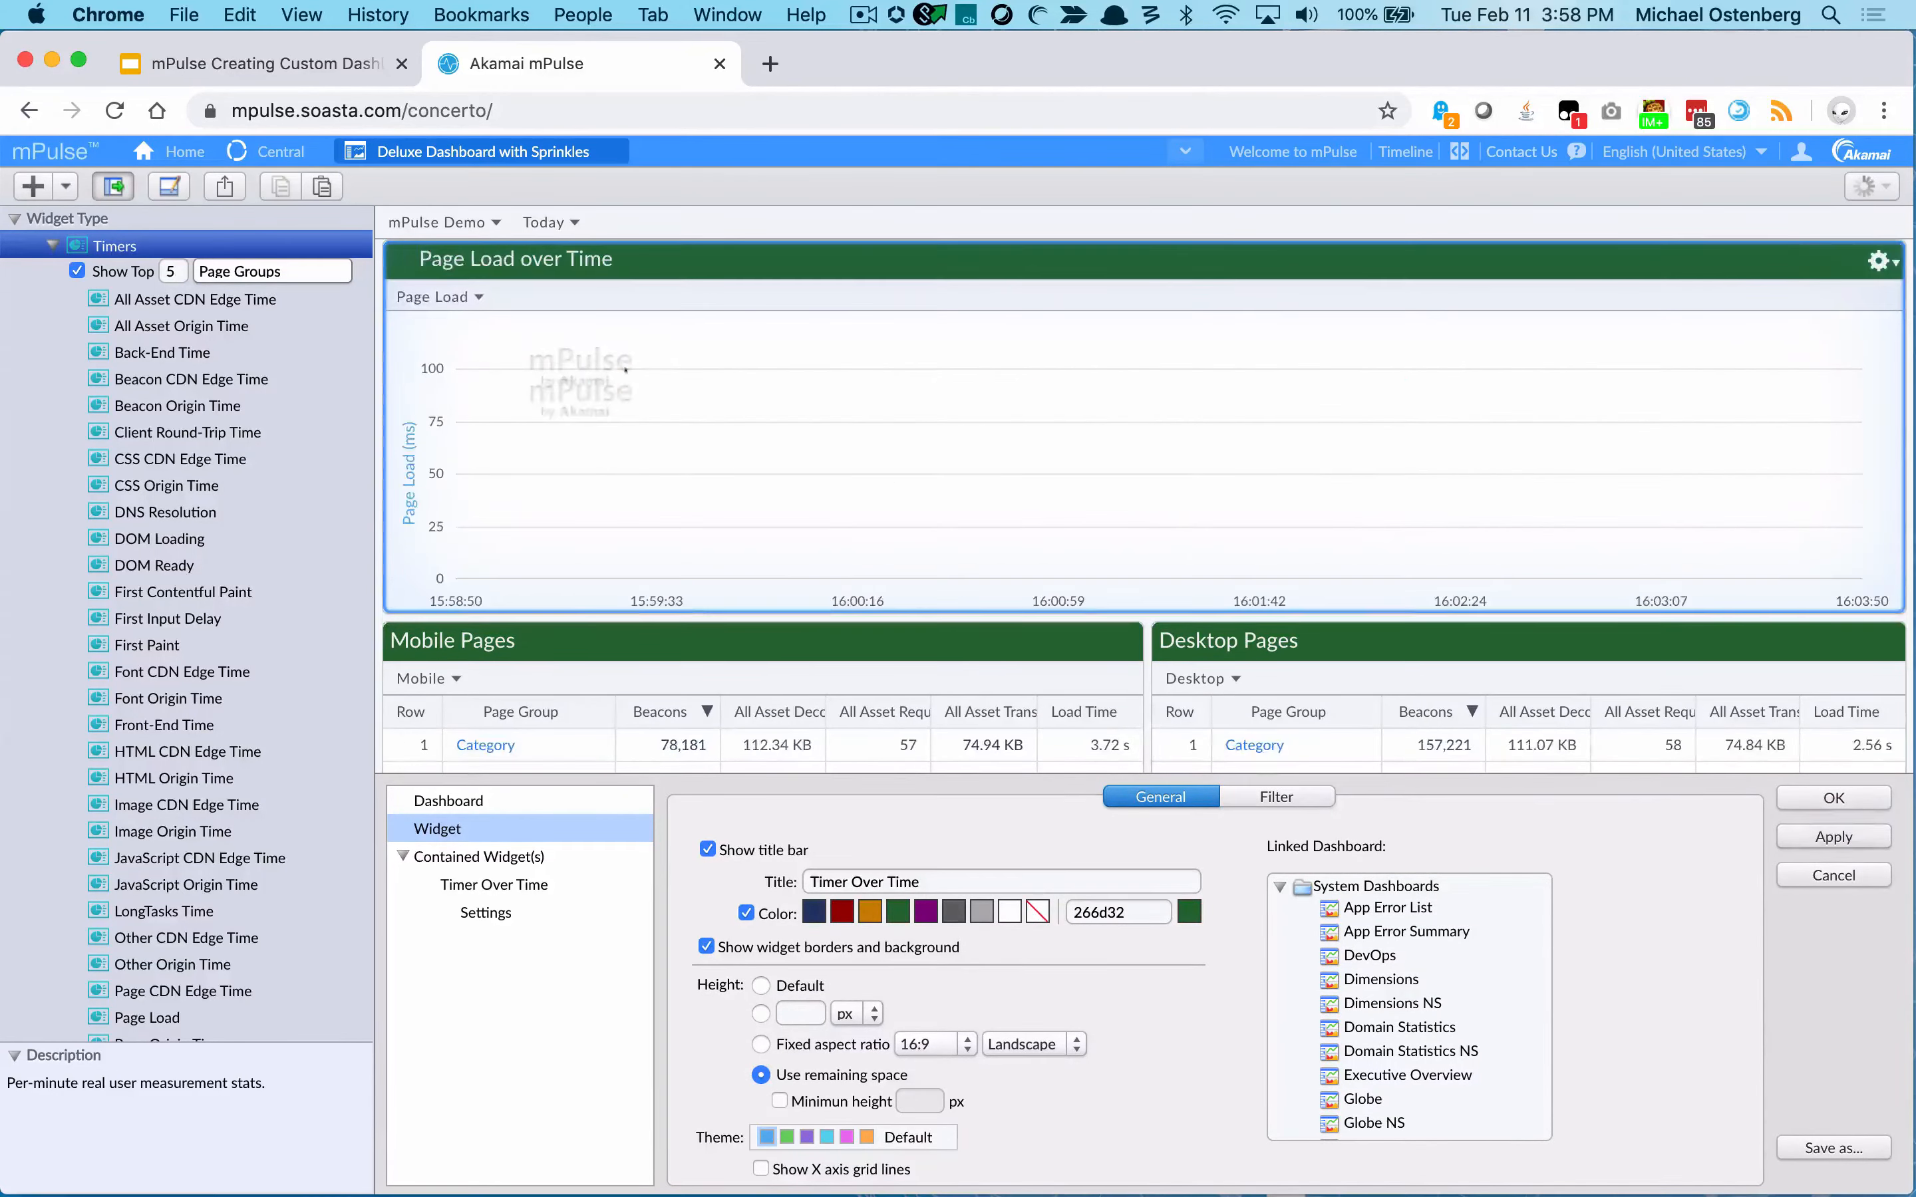
Change the Page Load over Time widget's chart type to Line and apply it.
click(507, 885)
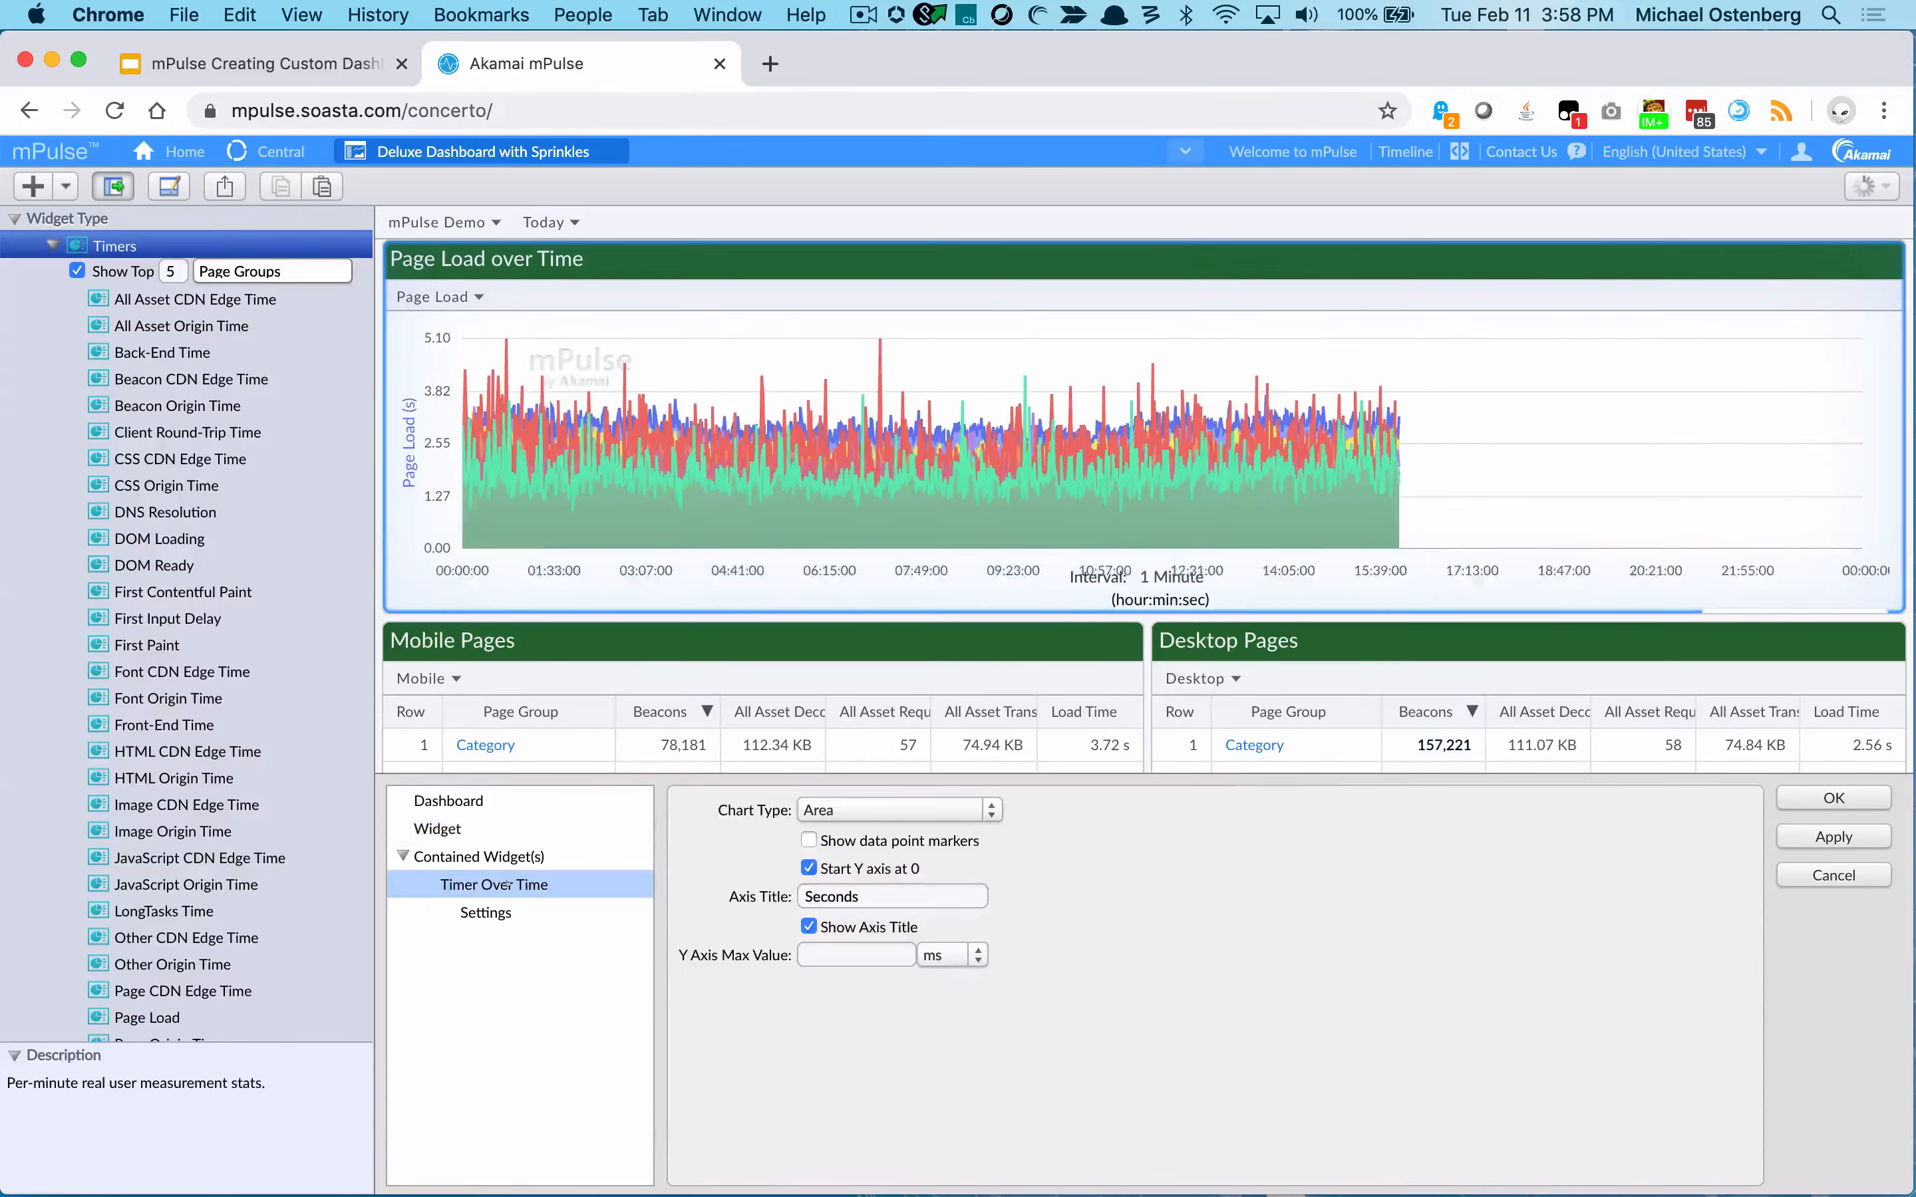
click(989, 810)
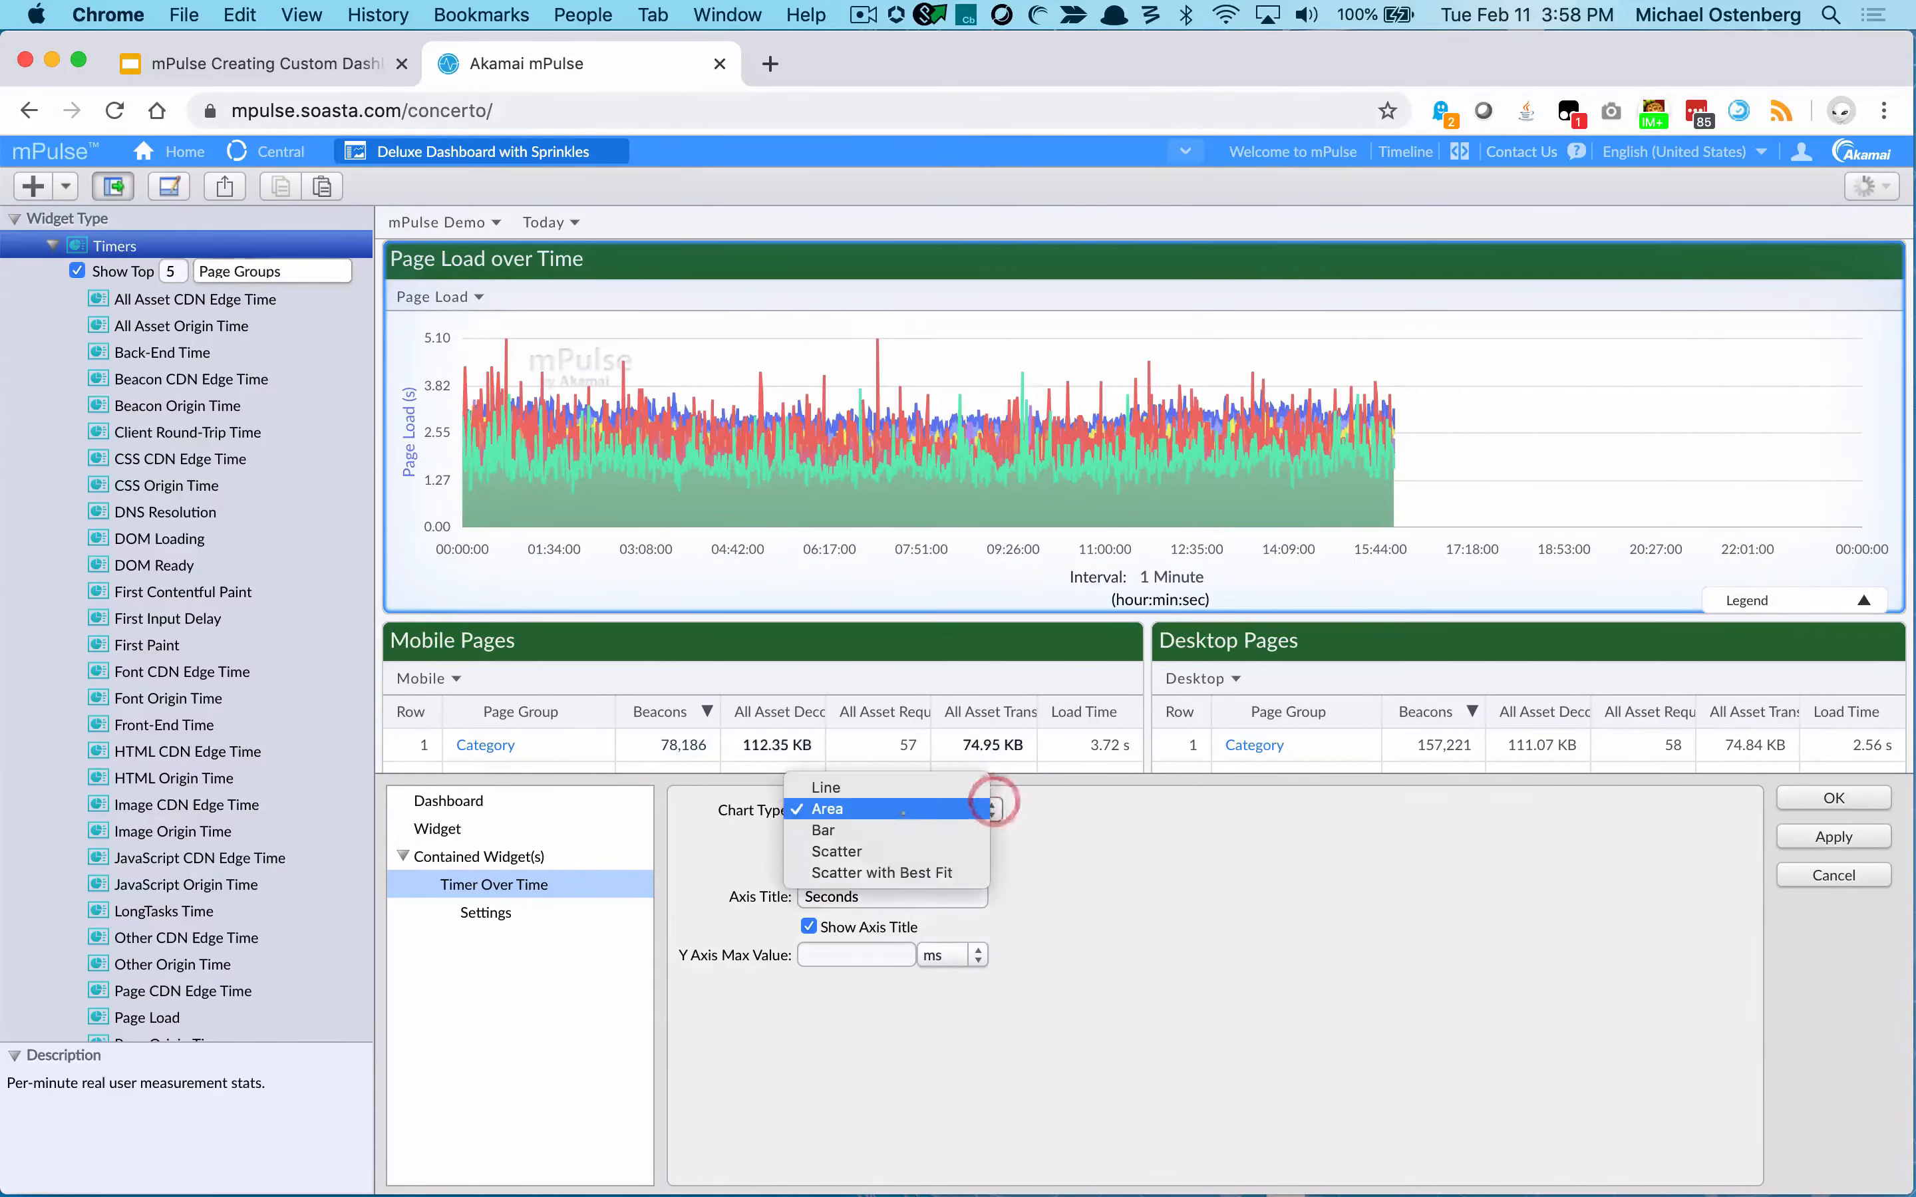
click(823, 782)
click(1834, 836)
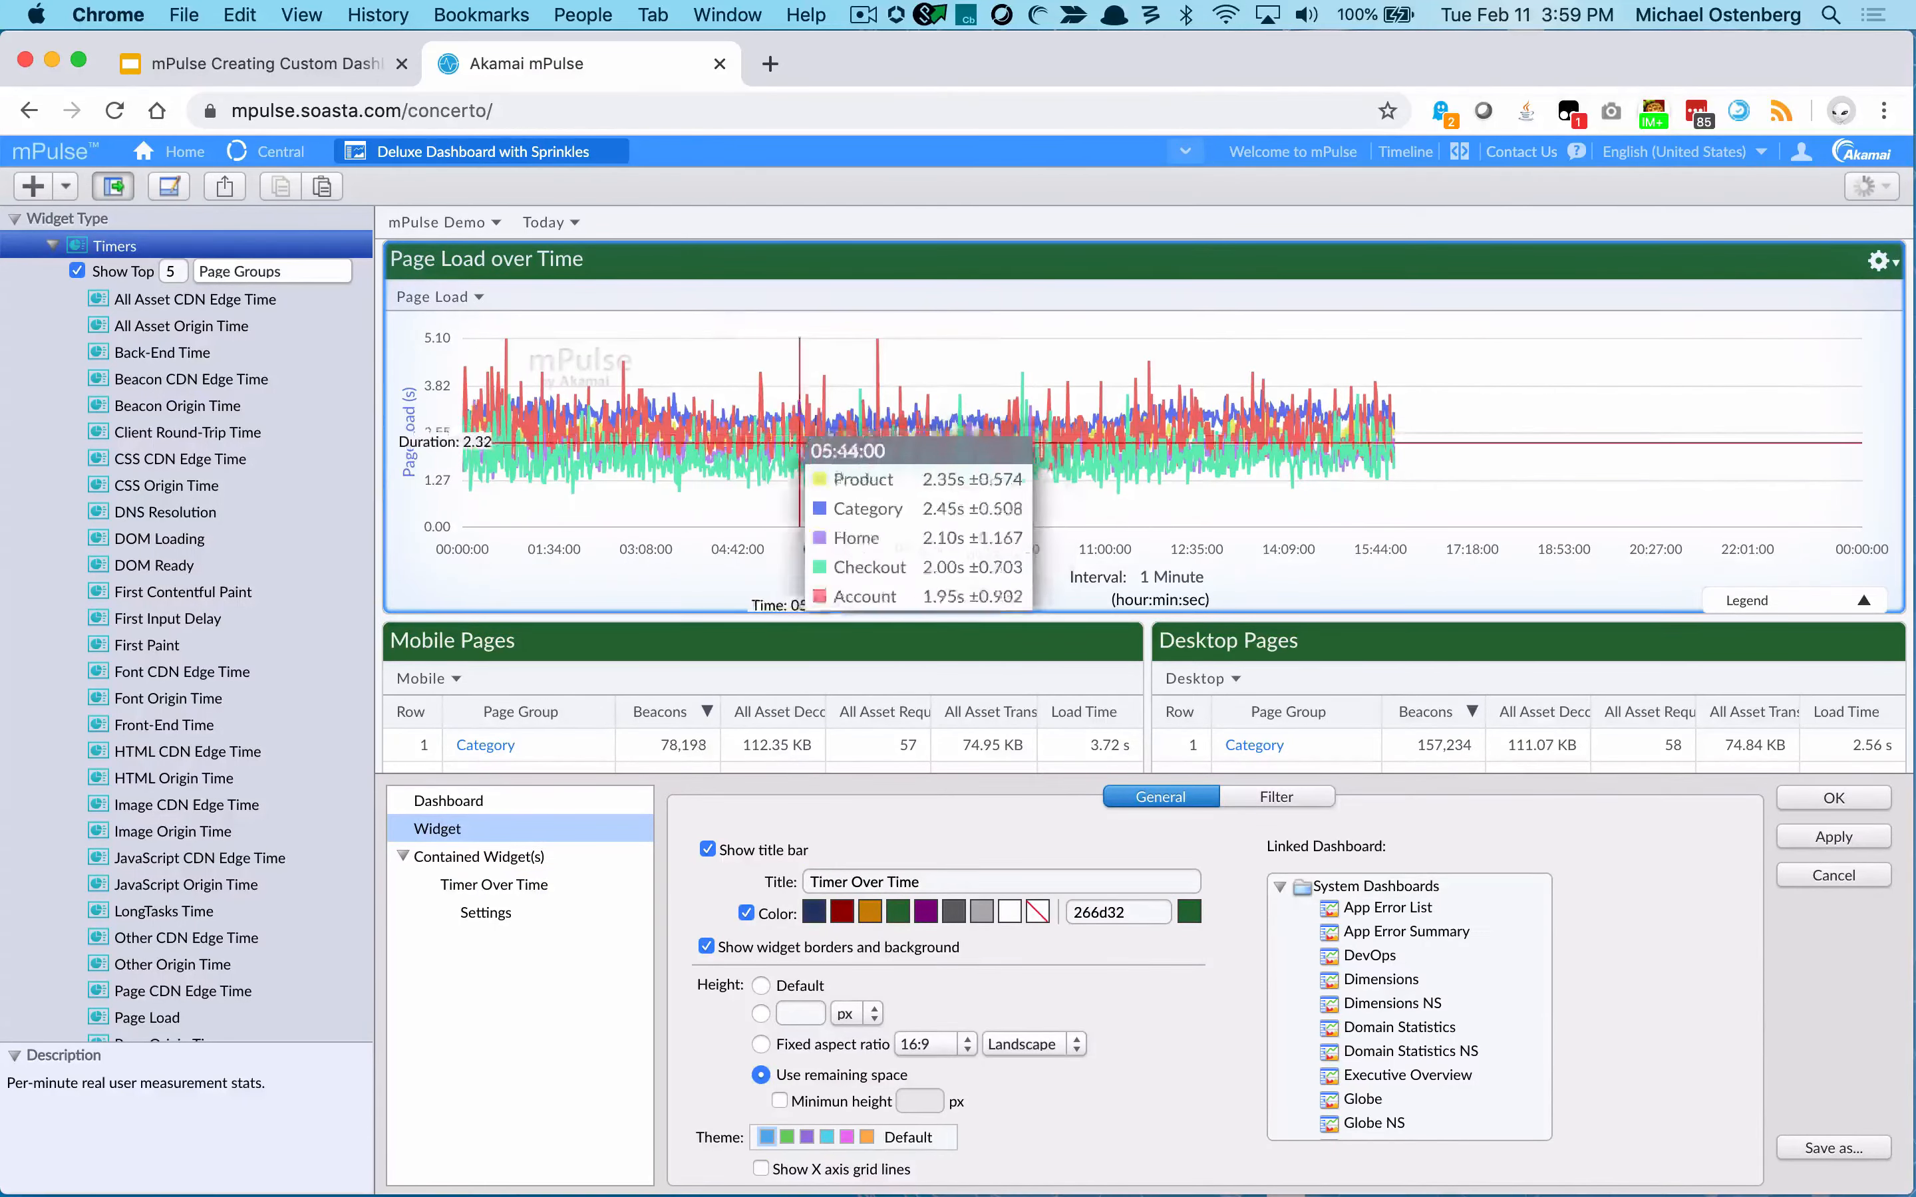
Set the dashboard's date range to Last 24 Hours and hide the widget editing pane.
click(554, 223)
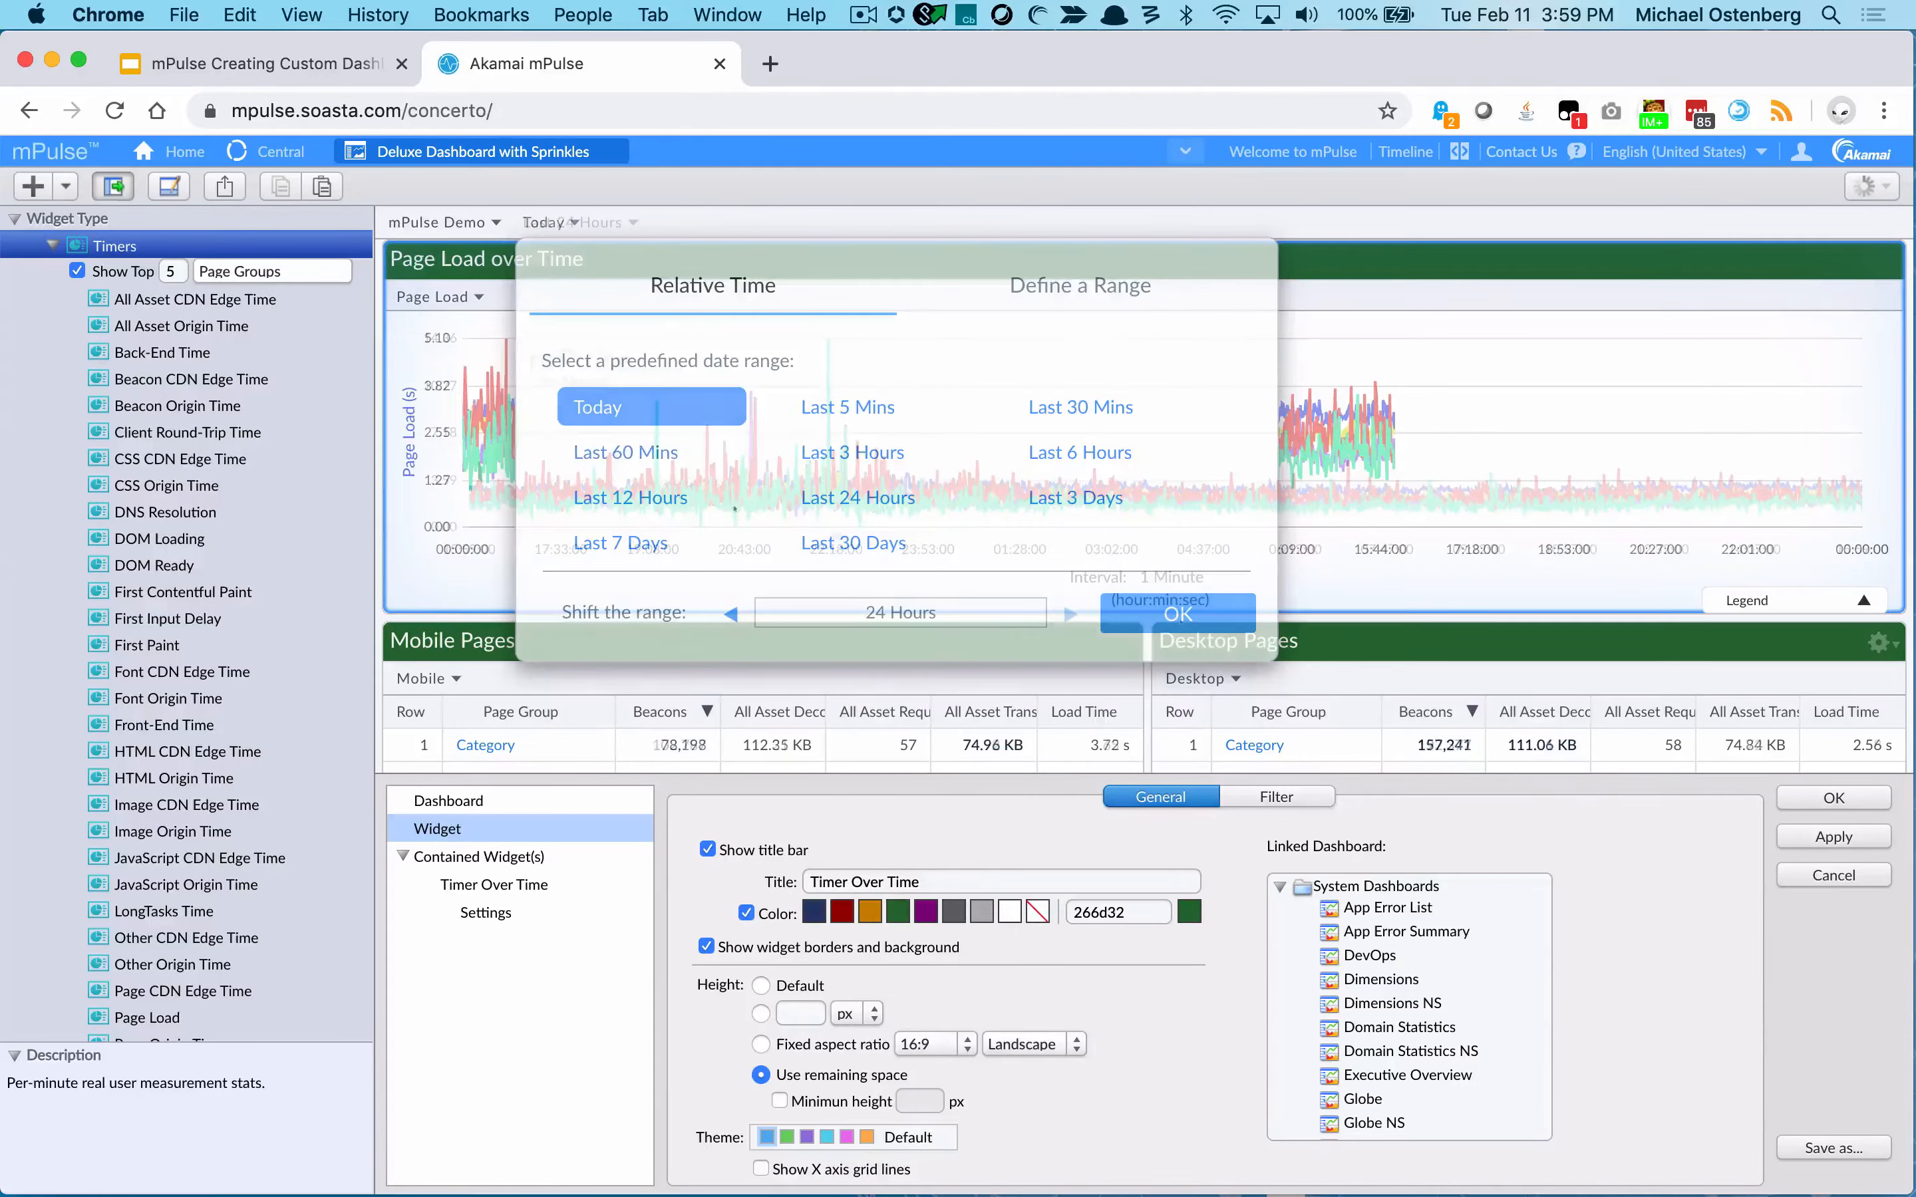
click(837, 511)
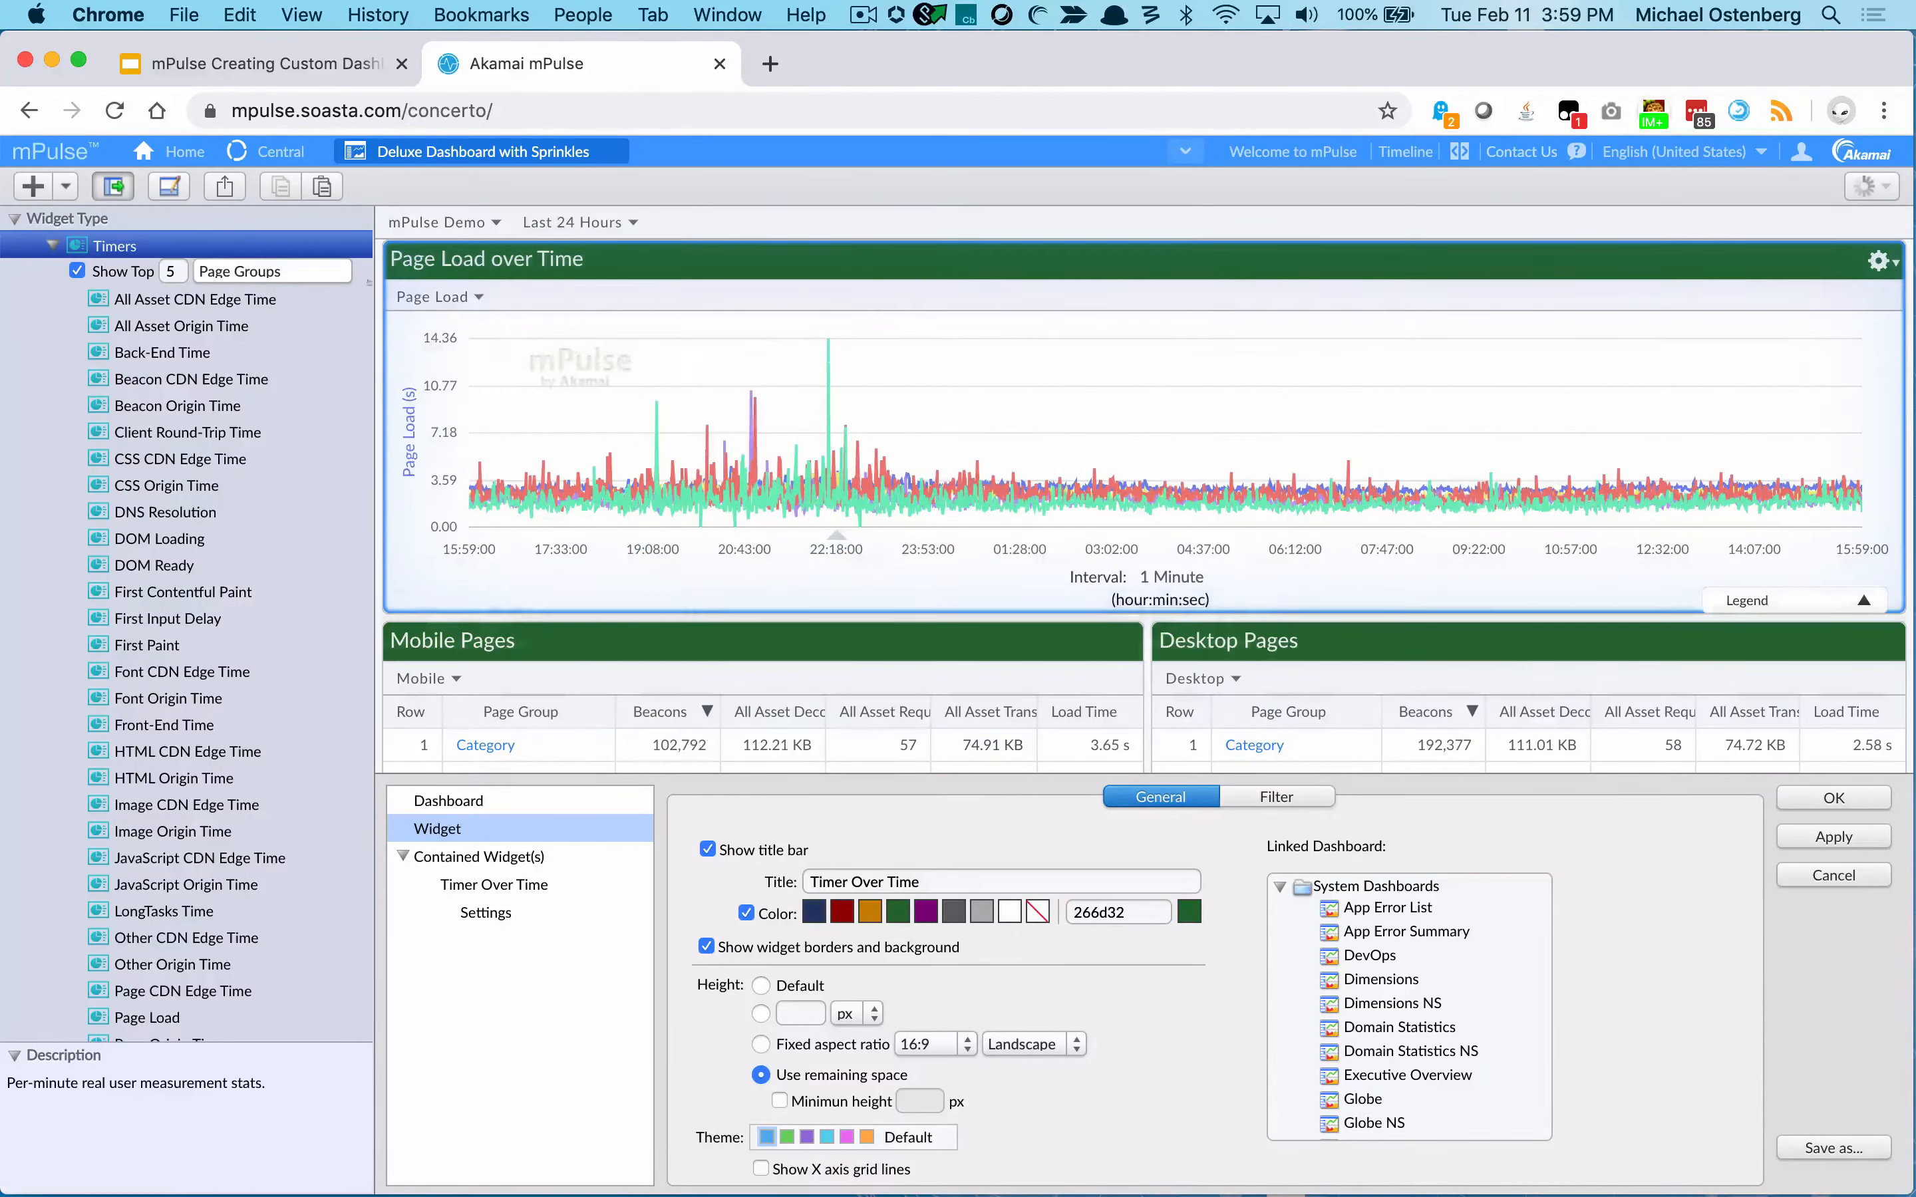
click(171, 187)
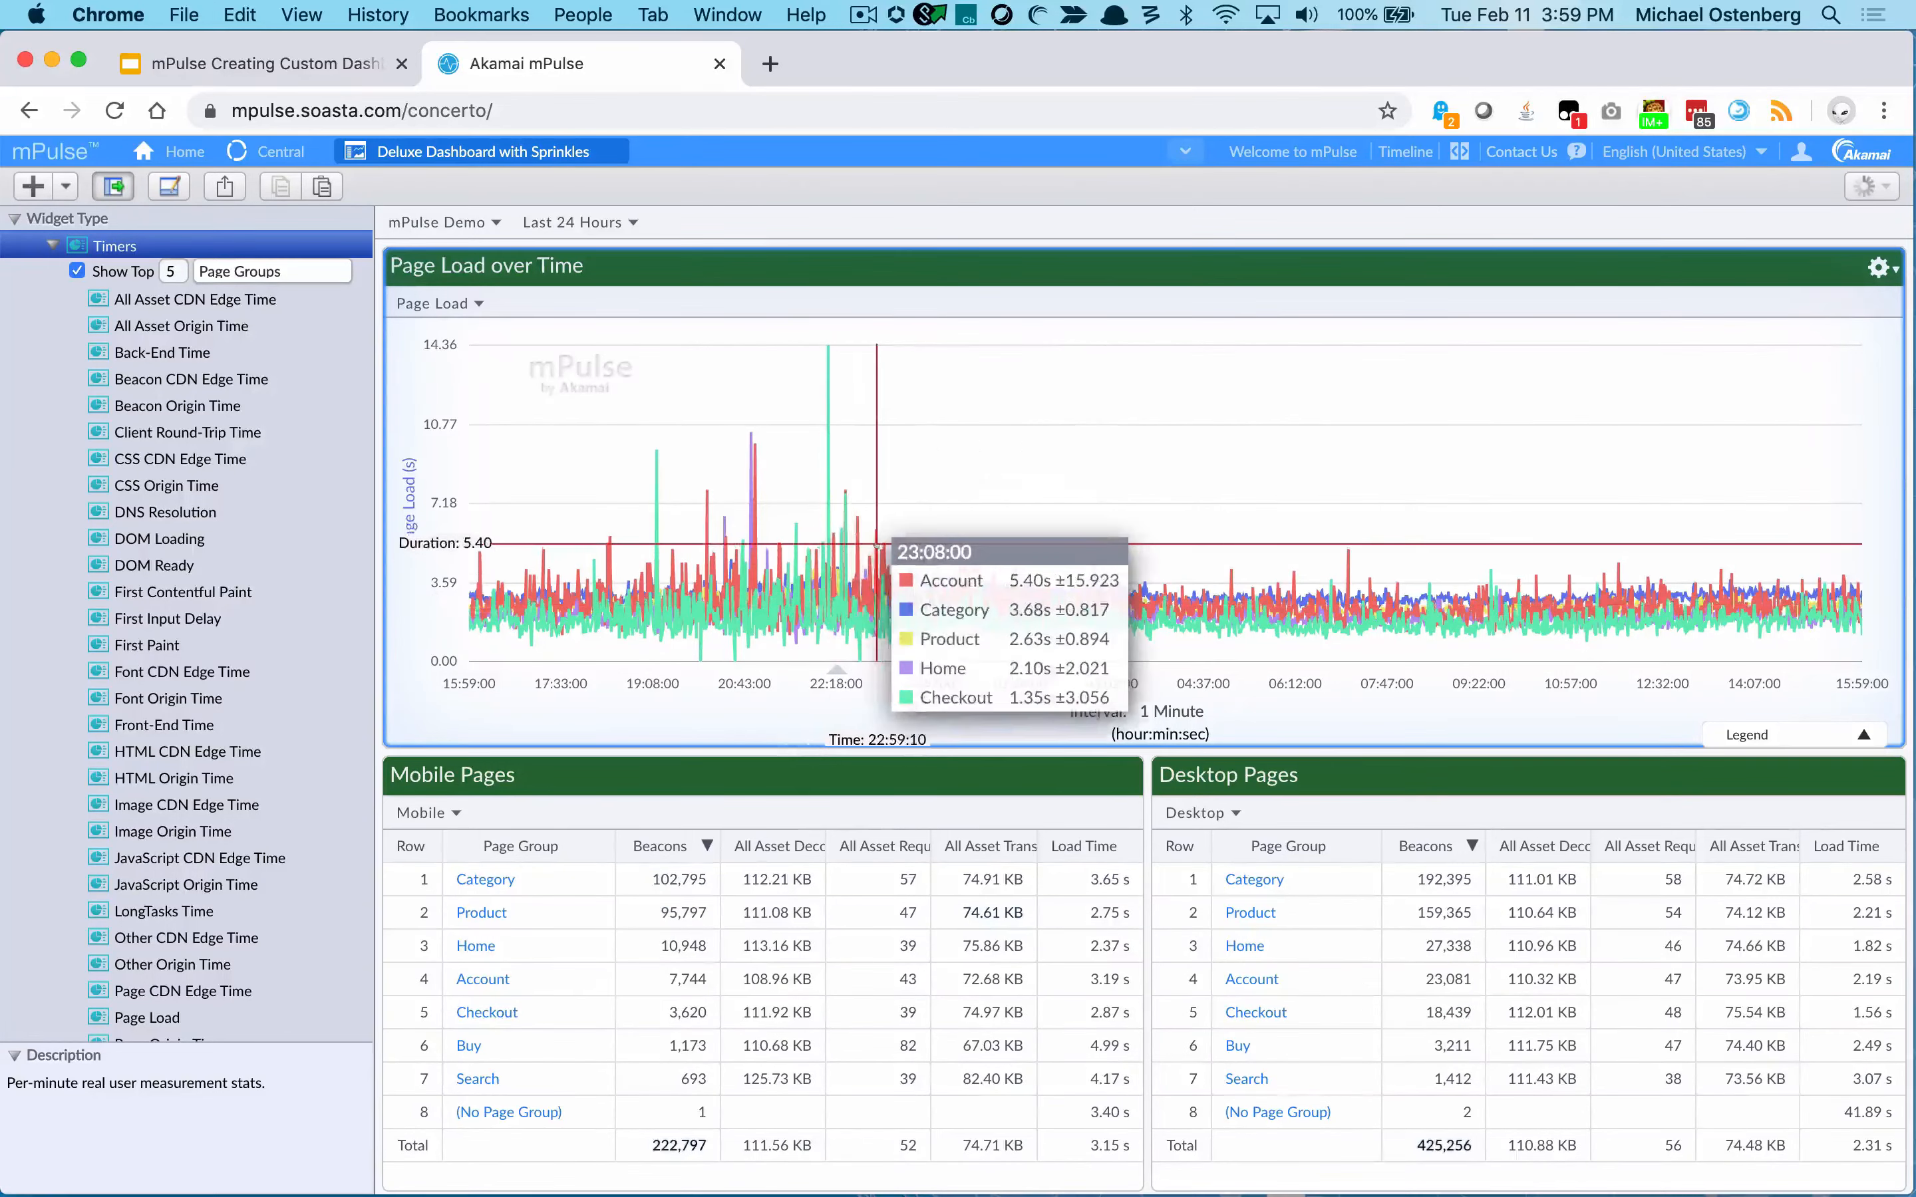
Try a 5-minute interval on the Page Load over Time chart and settle on 15 minutes.
click(1178, 711)
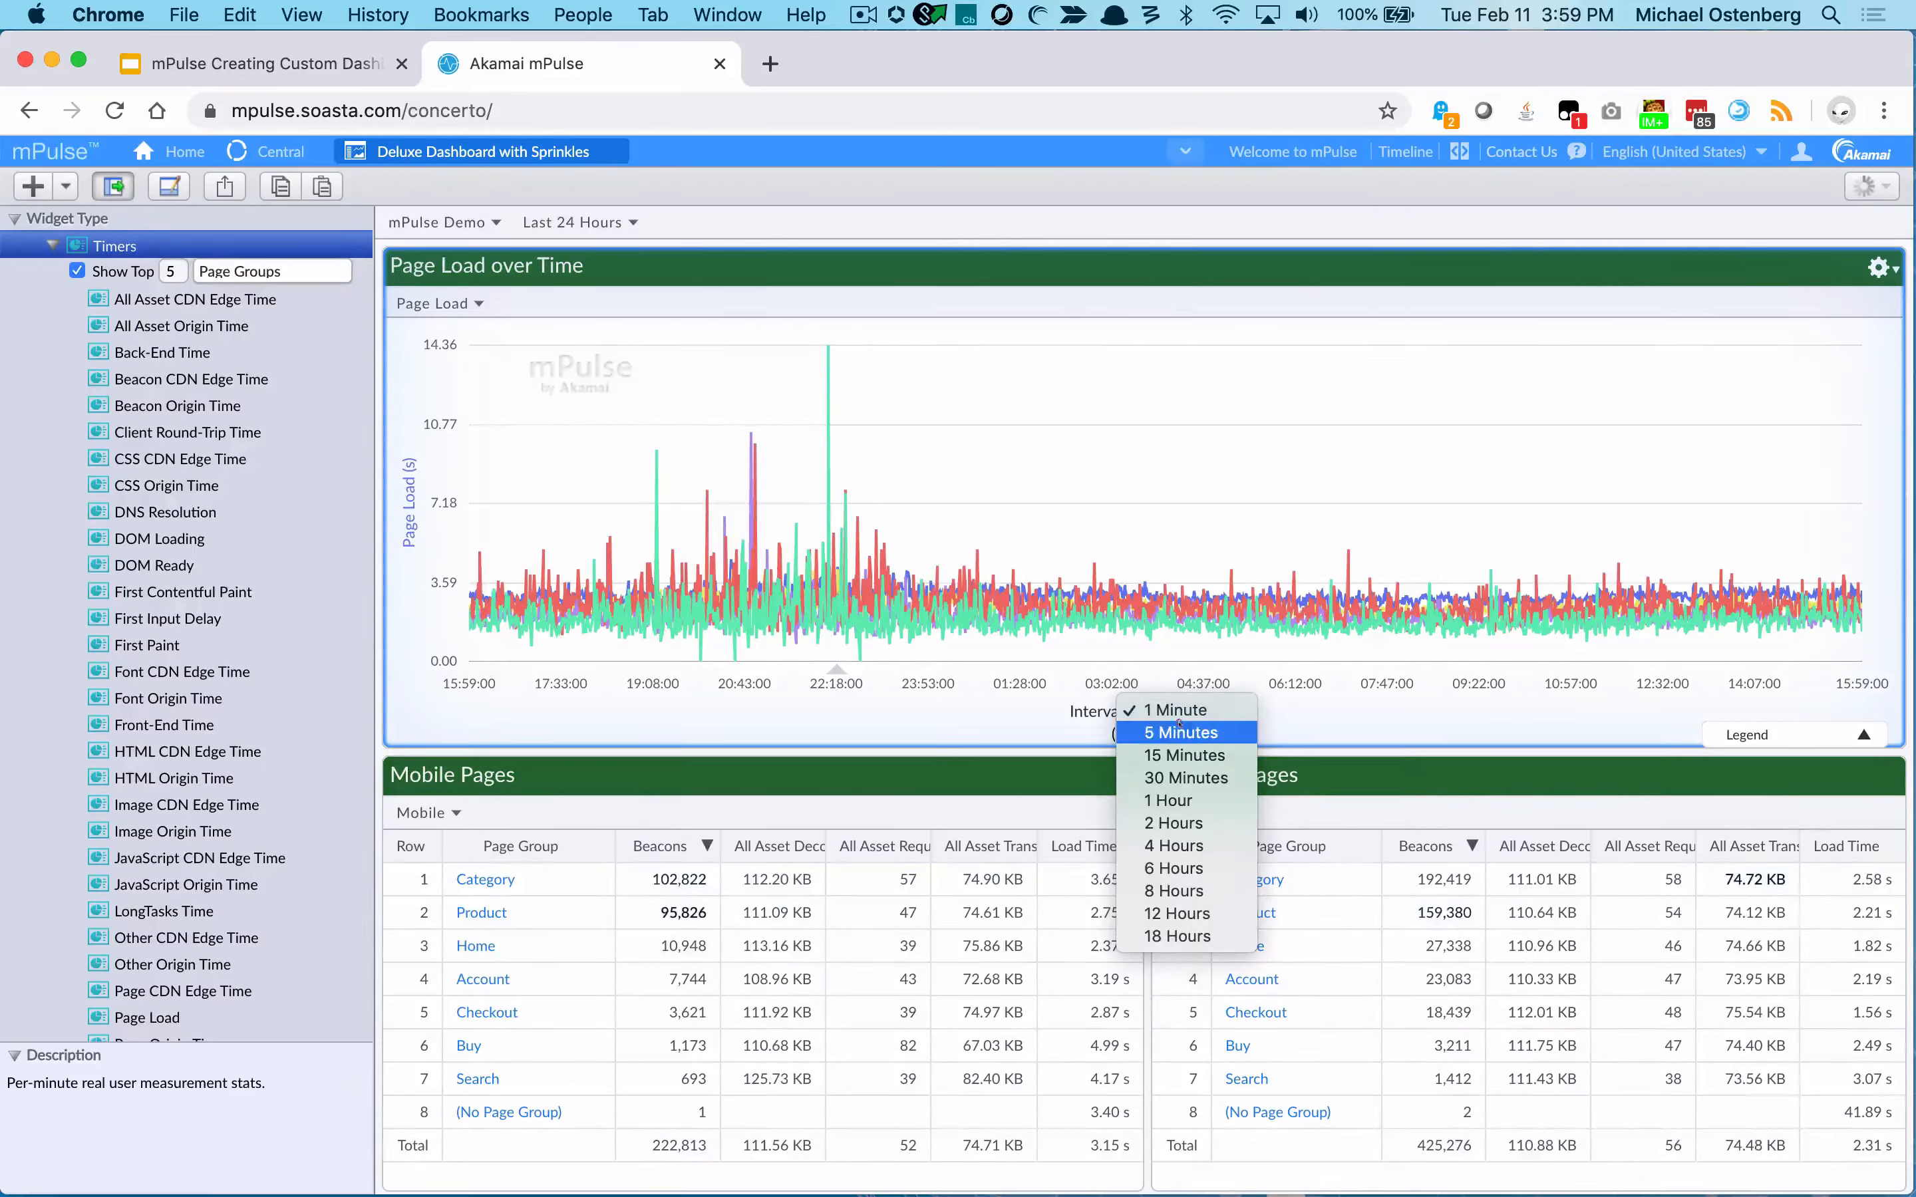
click(1179, 732)
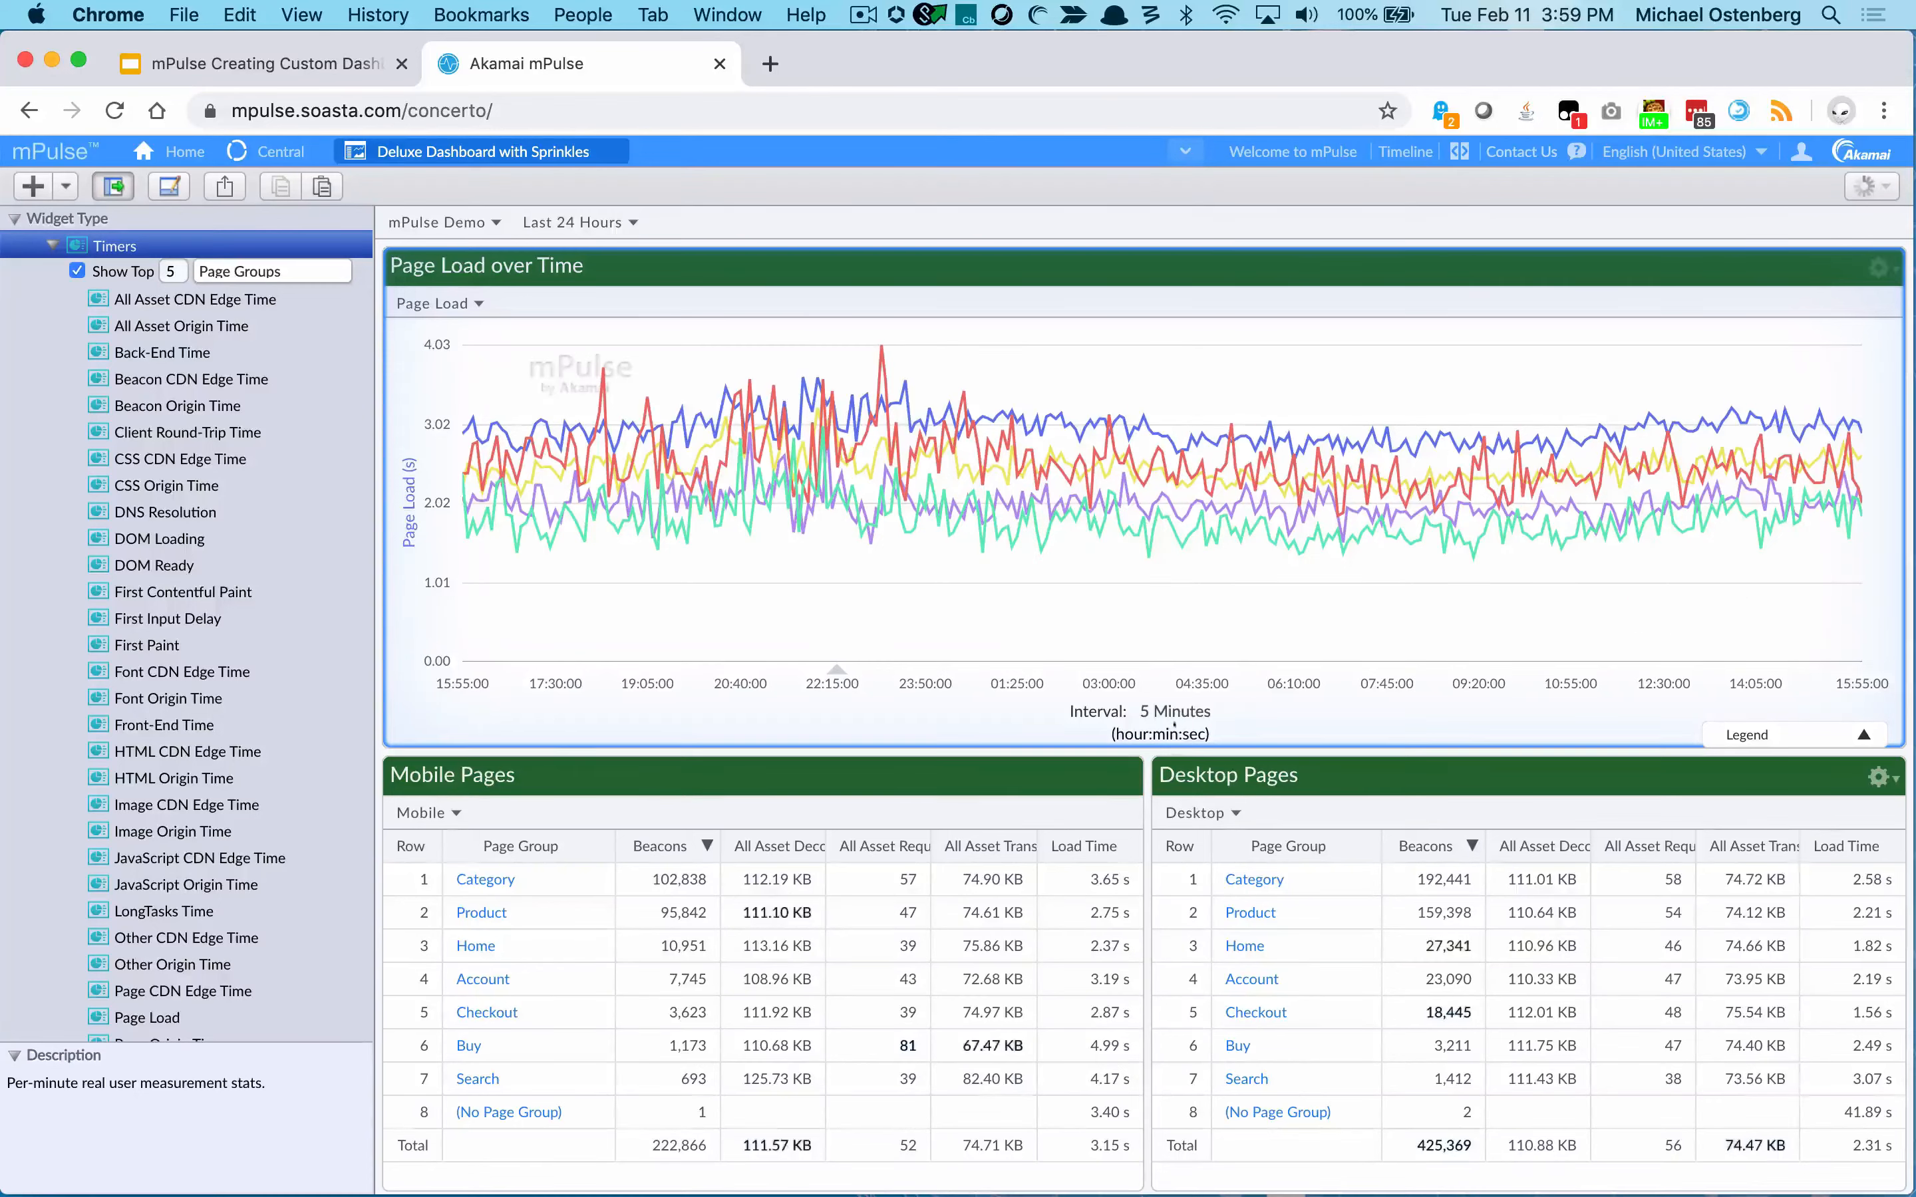
click(1175, 711)
click(1179, 733)
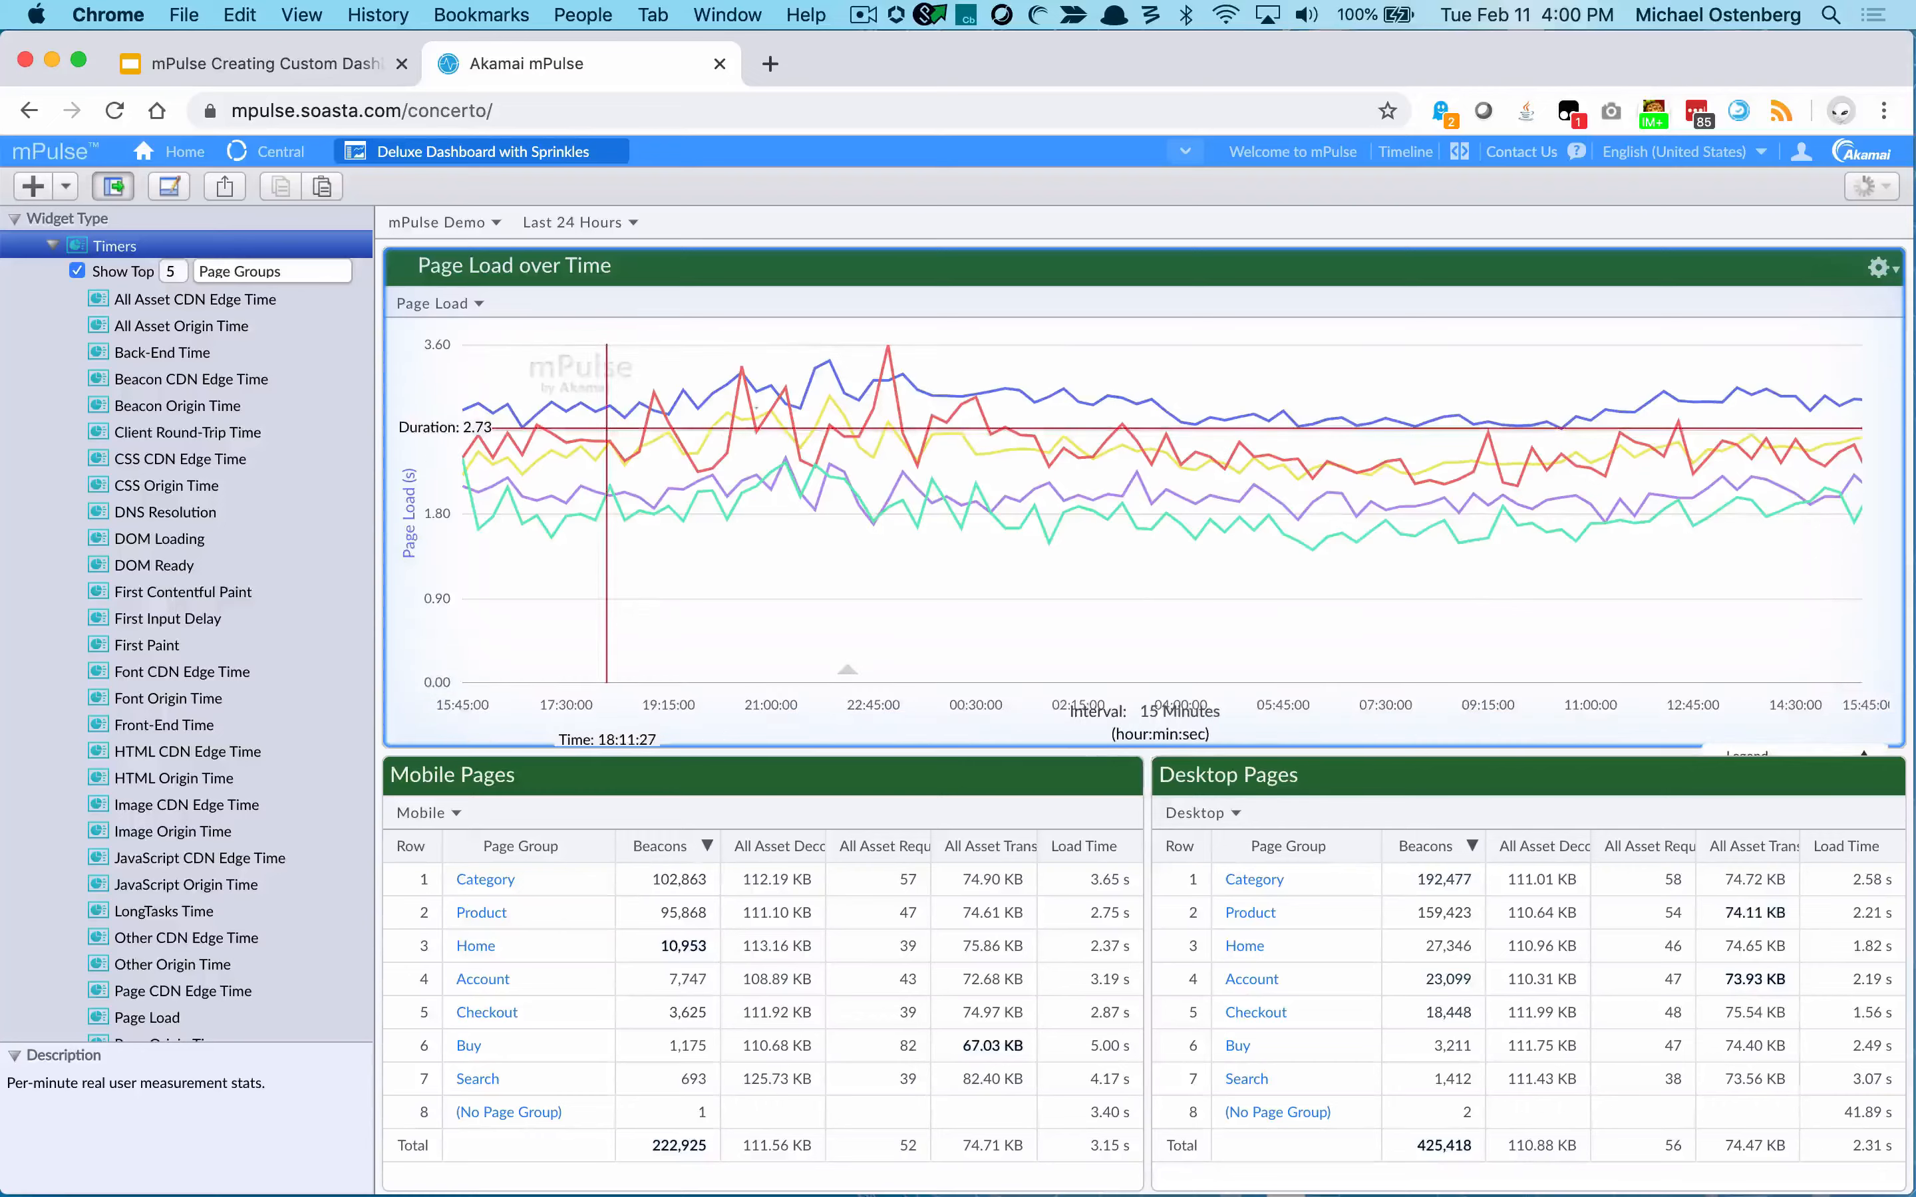
mouse_move(1117, 420)
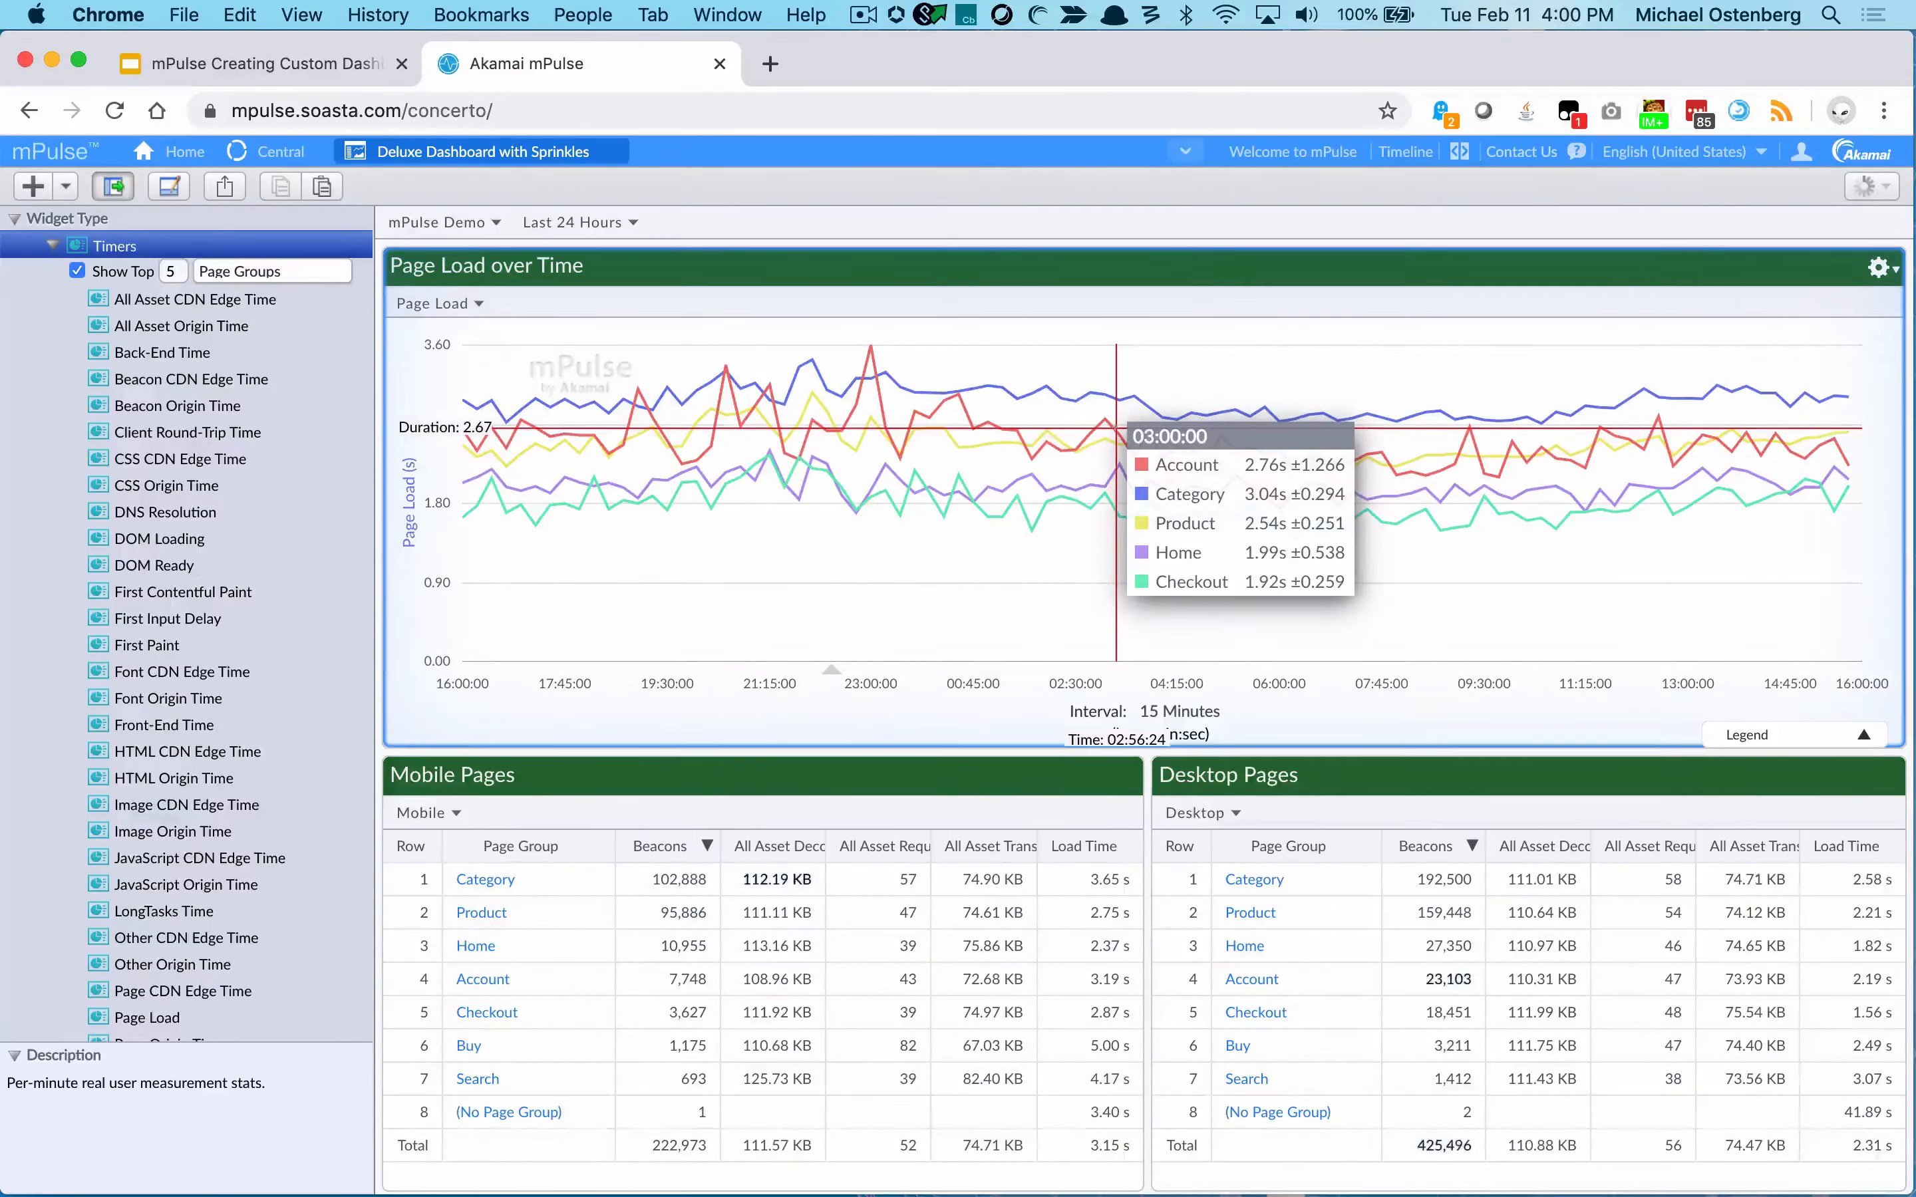
Collapse the Timers charts and set the Measurements charts to show the top 5 Page Groups.
scroll(89, 484, up, 5)
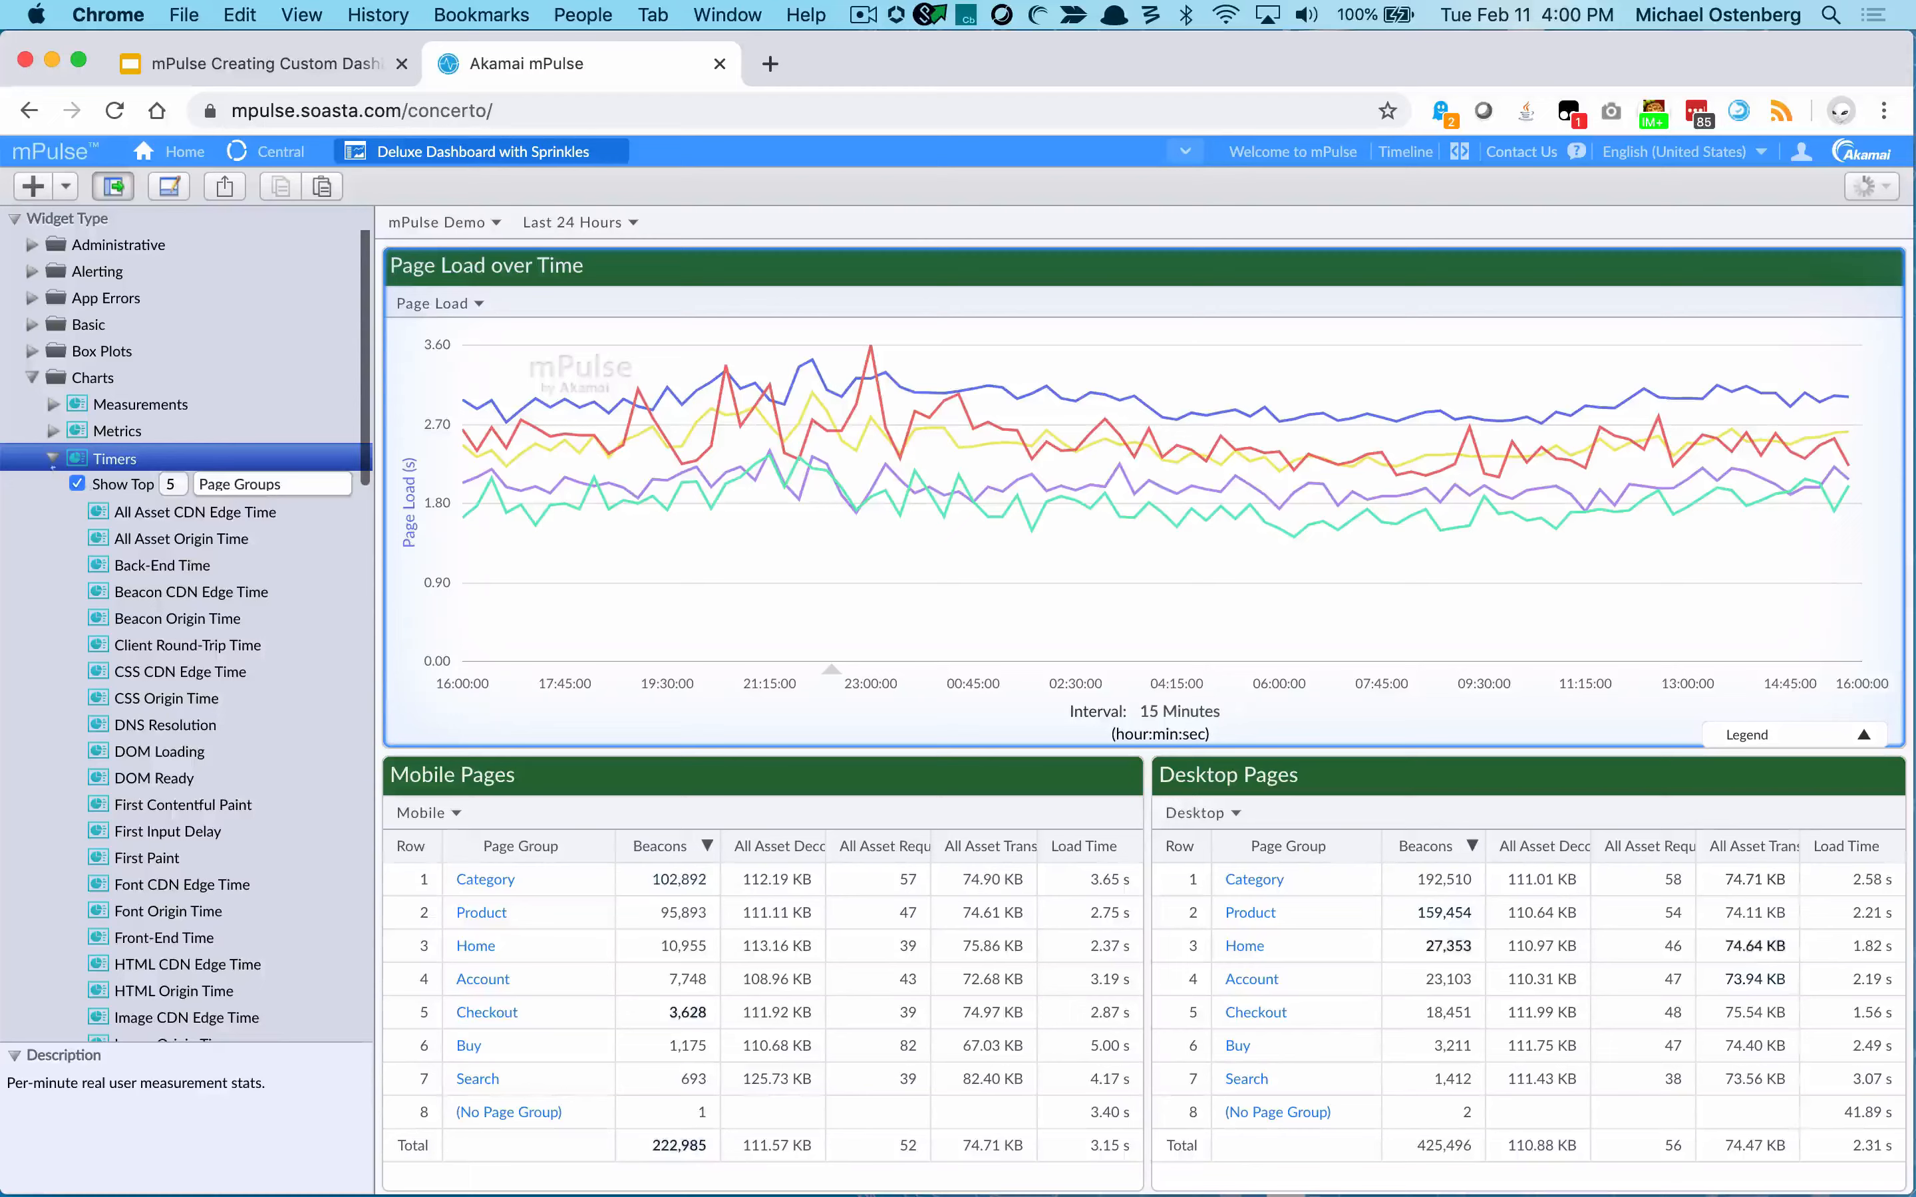
click(52, 458)
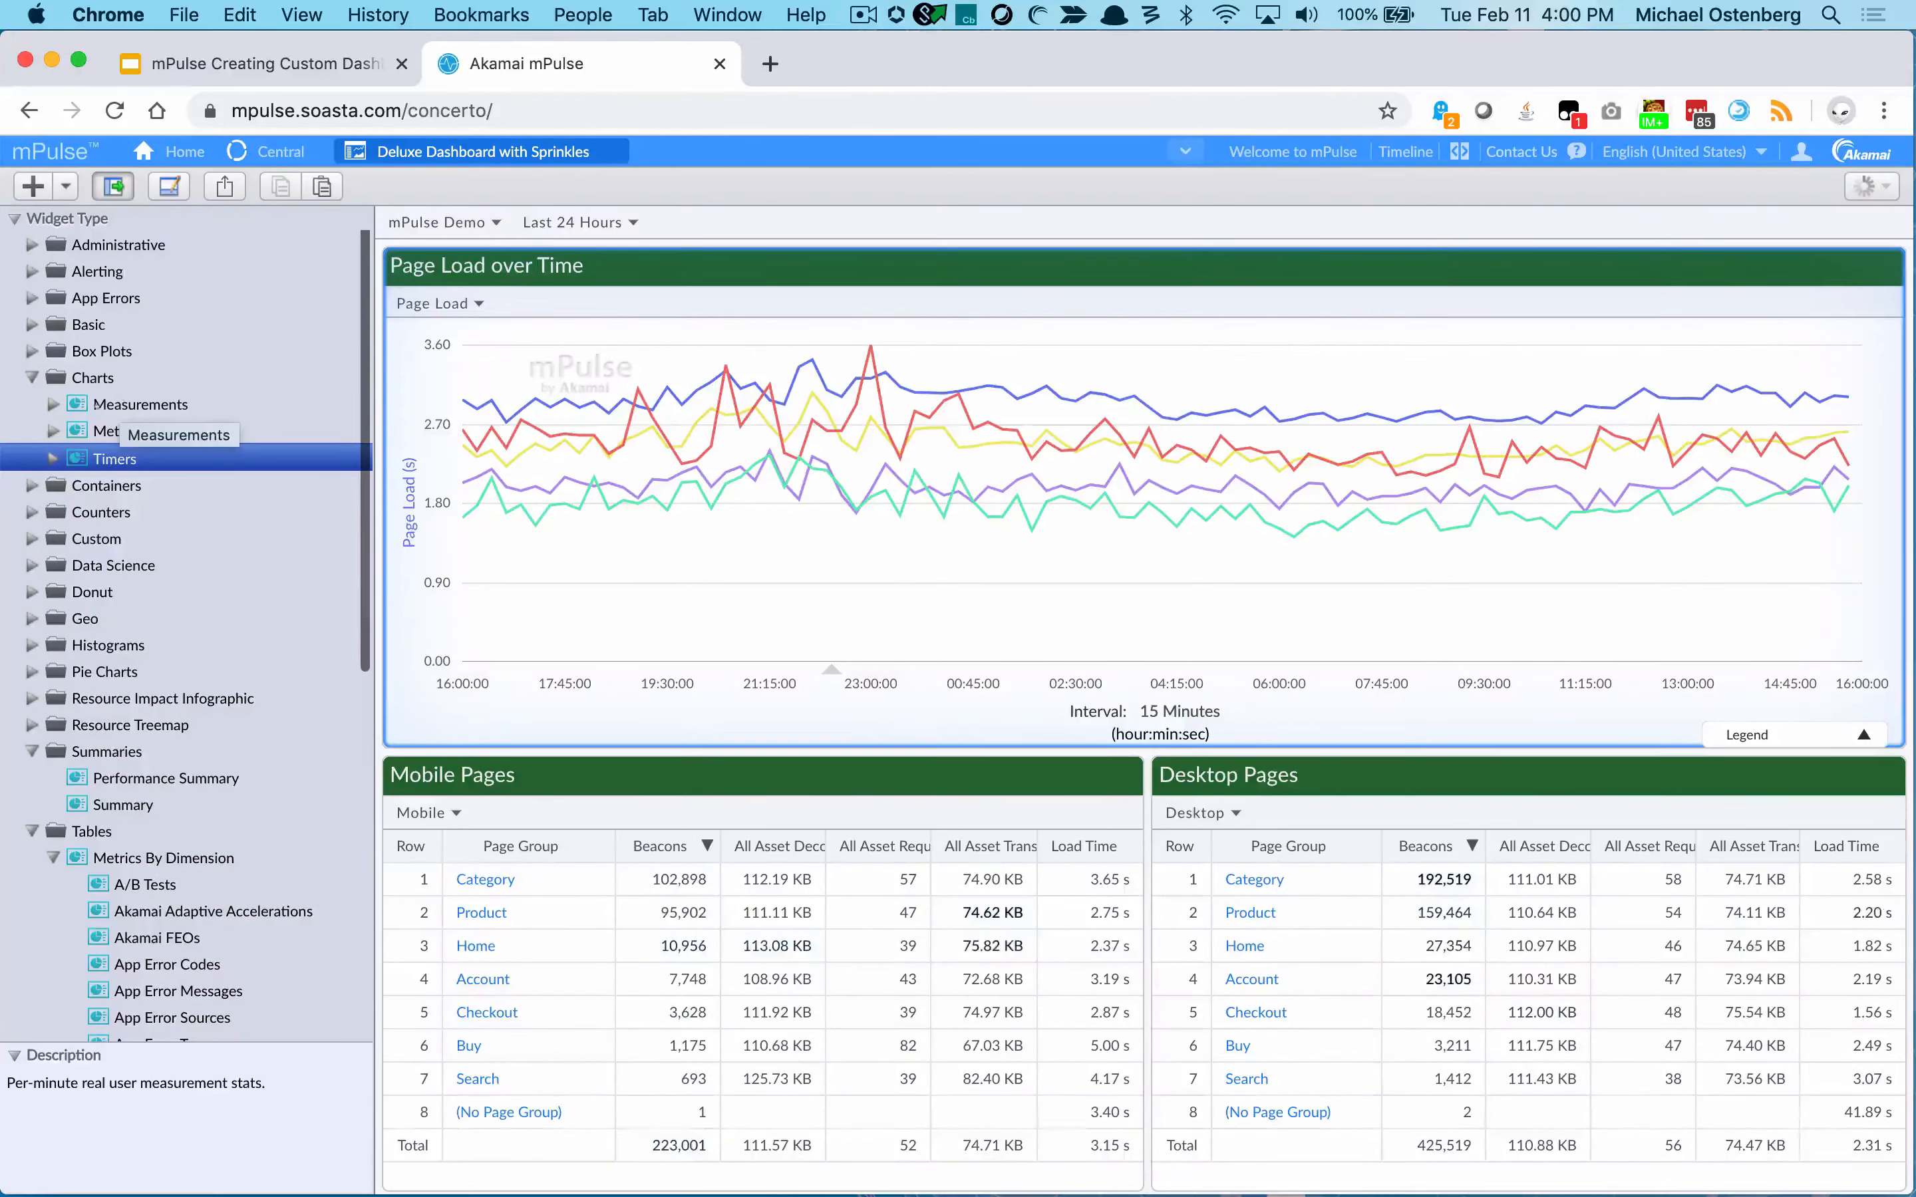
click(53, 404)
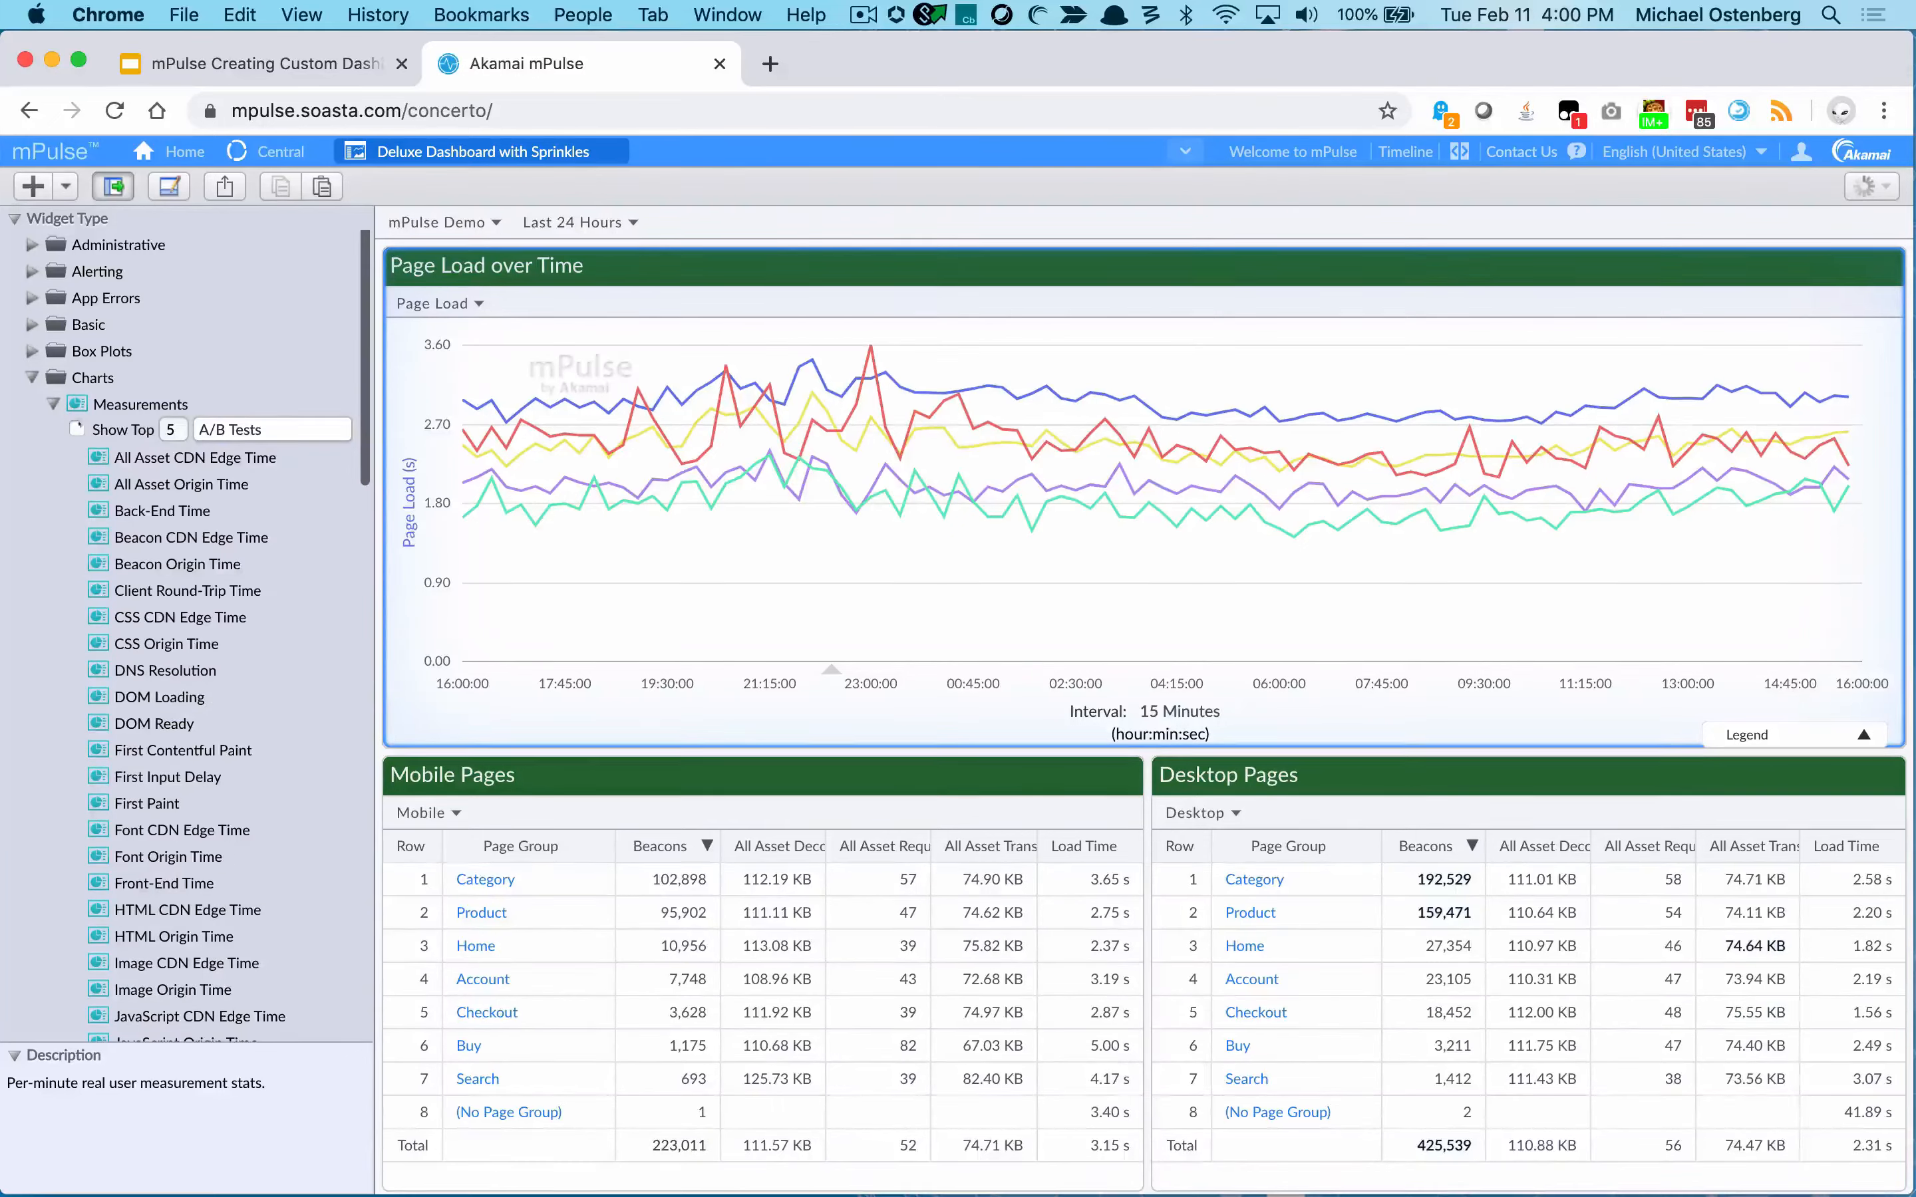
click(77, 429)
click(269, 429)
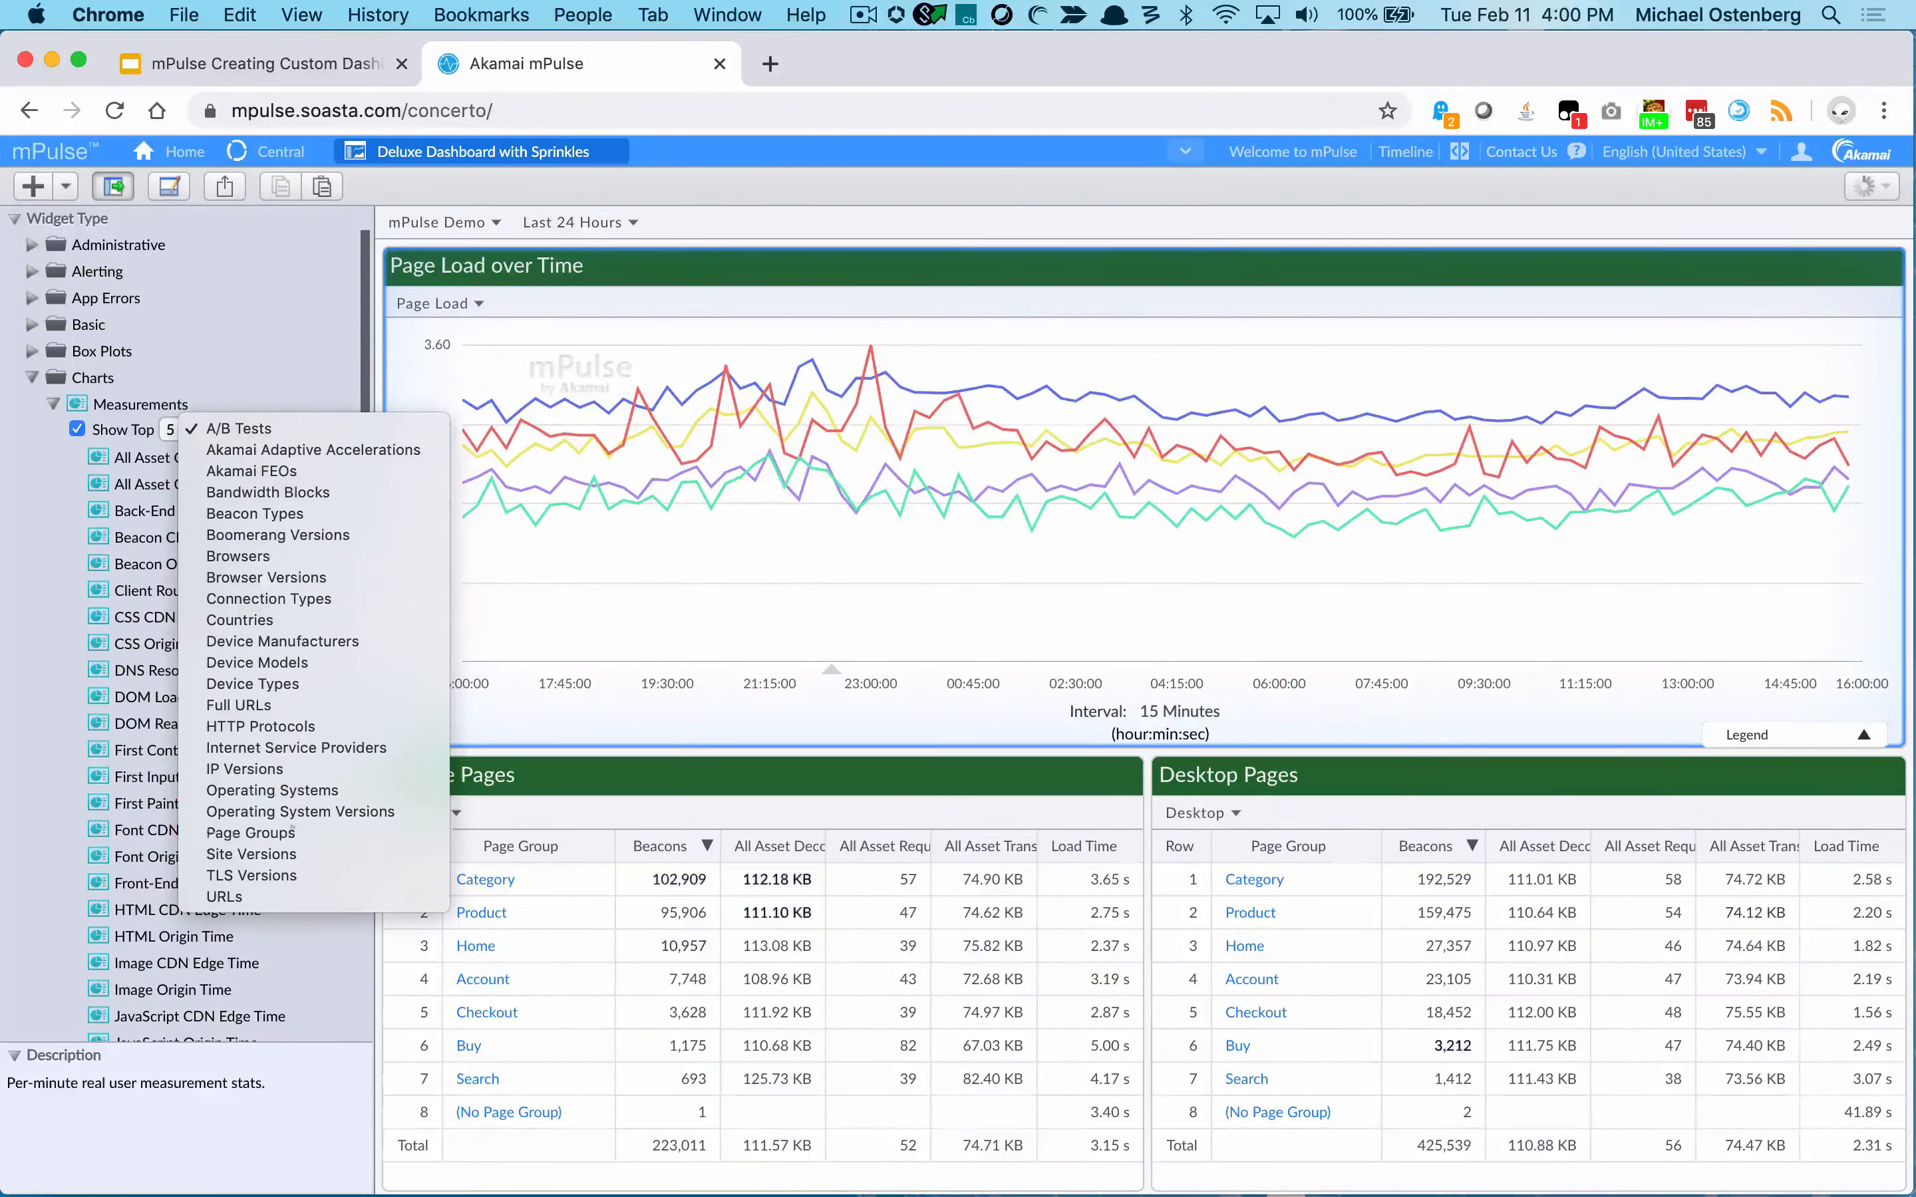
click(252, 832)
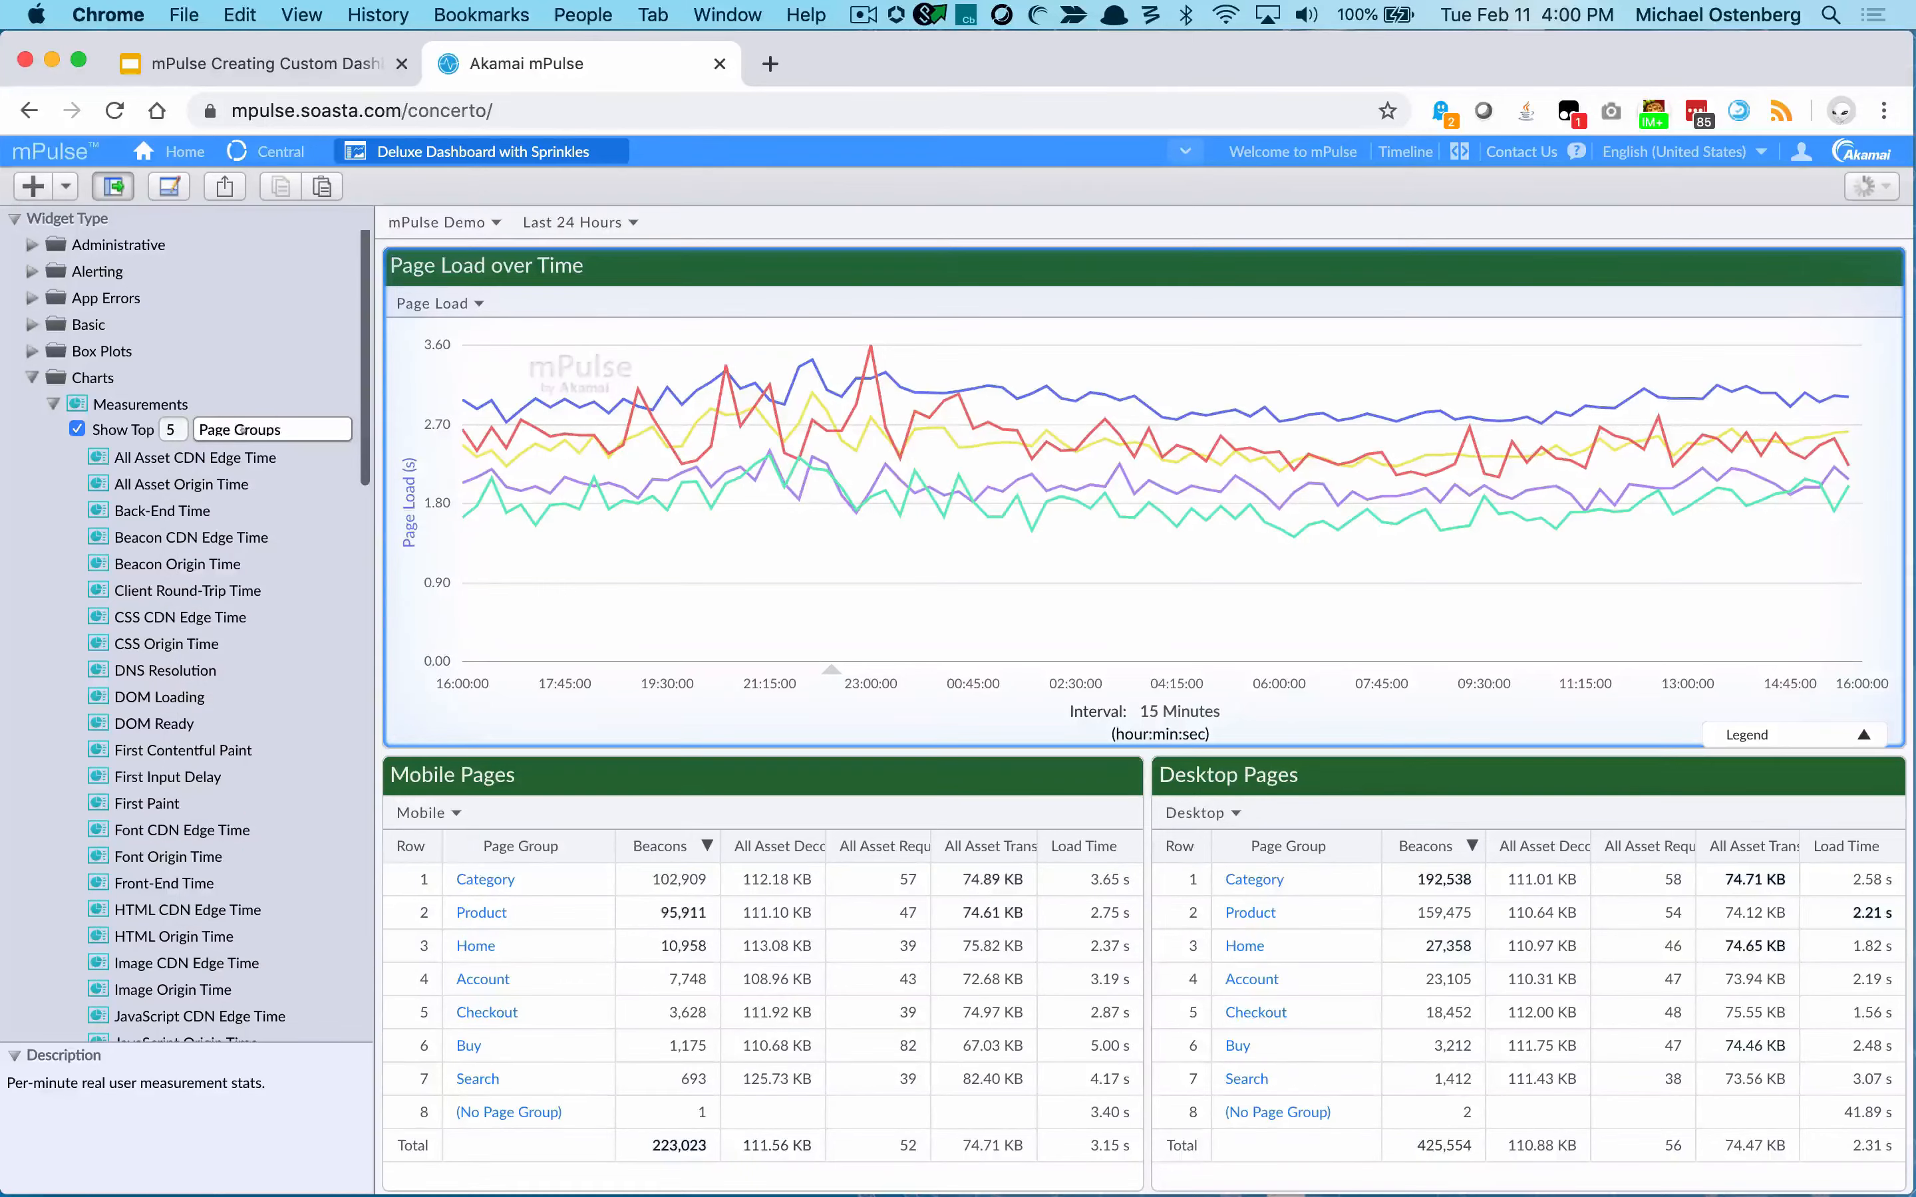
Look through the timers available under the Measurements chart widgets.
scroll(263, 599, down, 3)
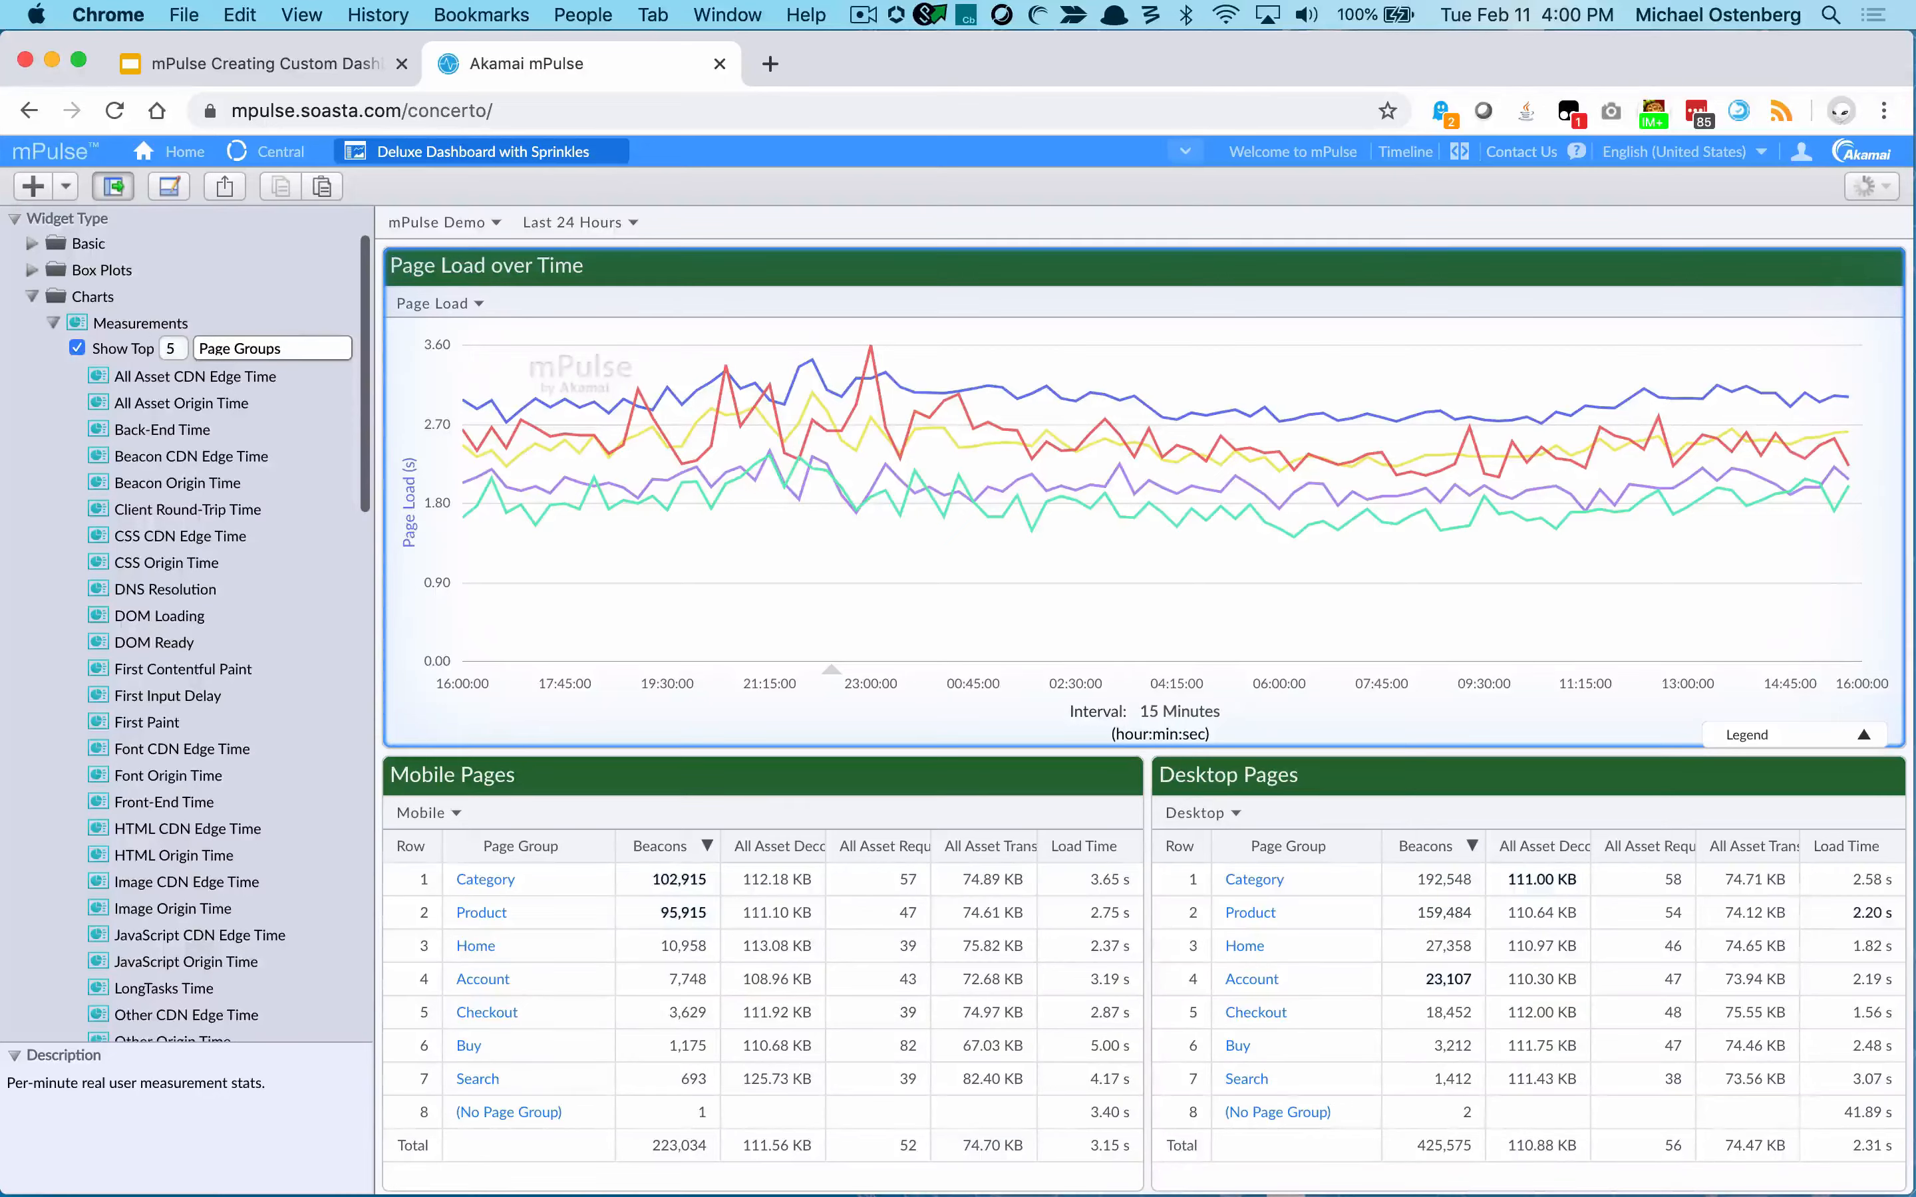
scroll(227, 567, down, 8)
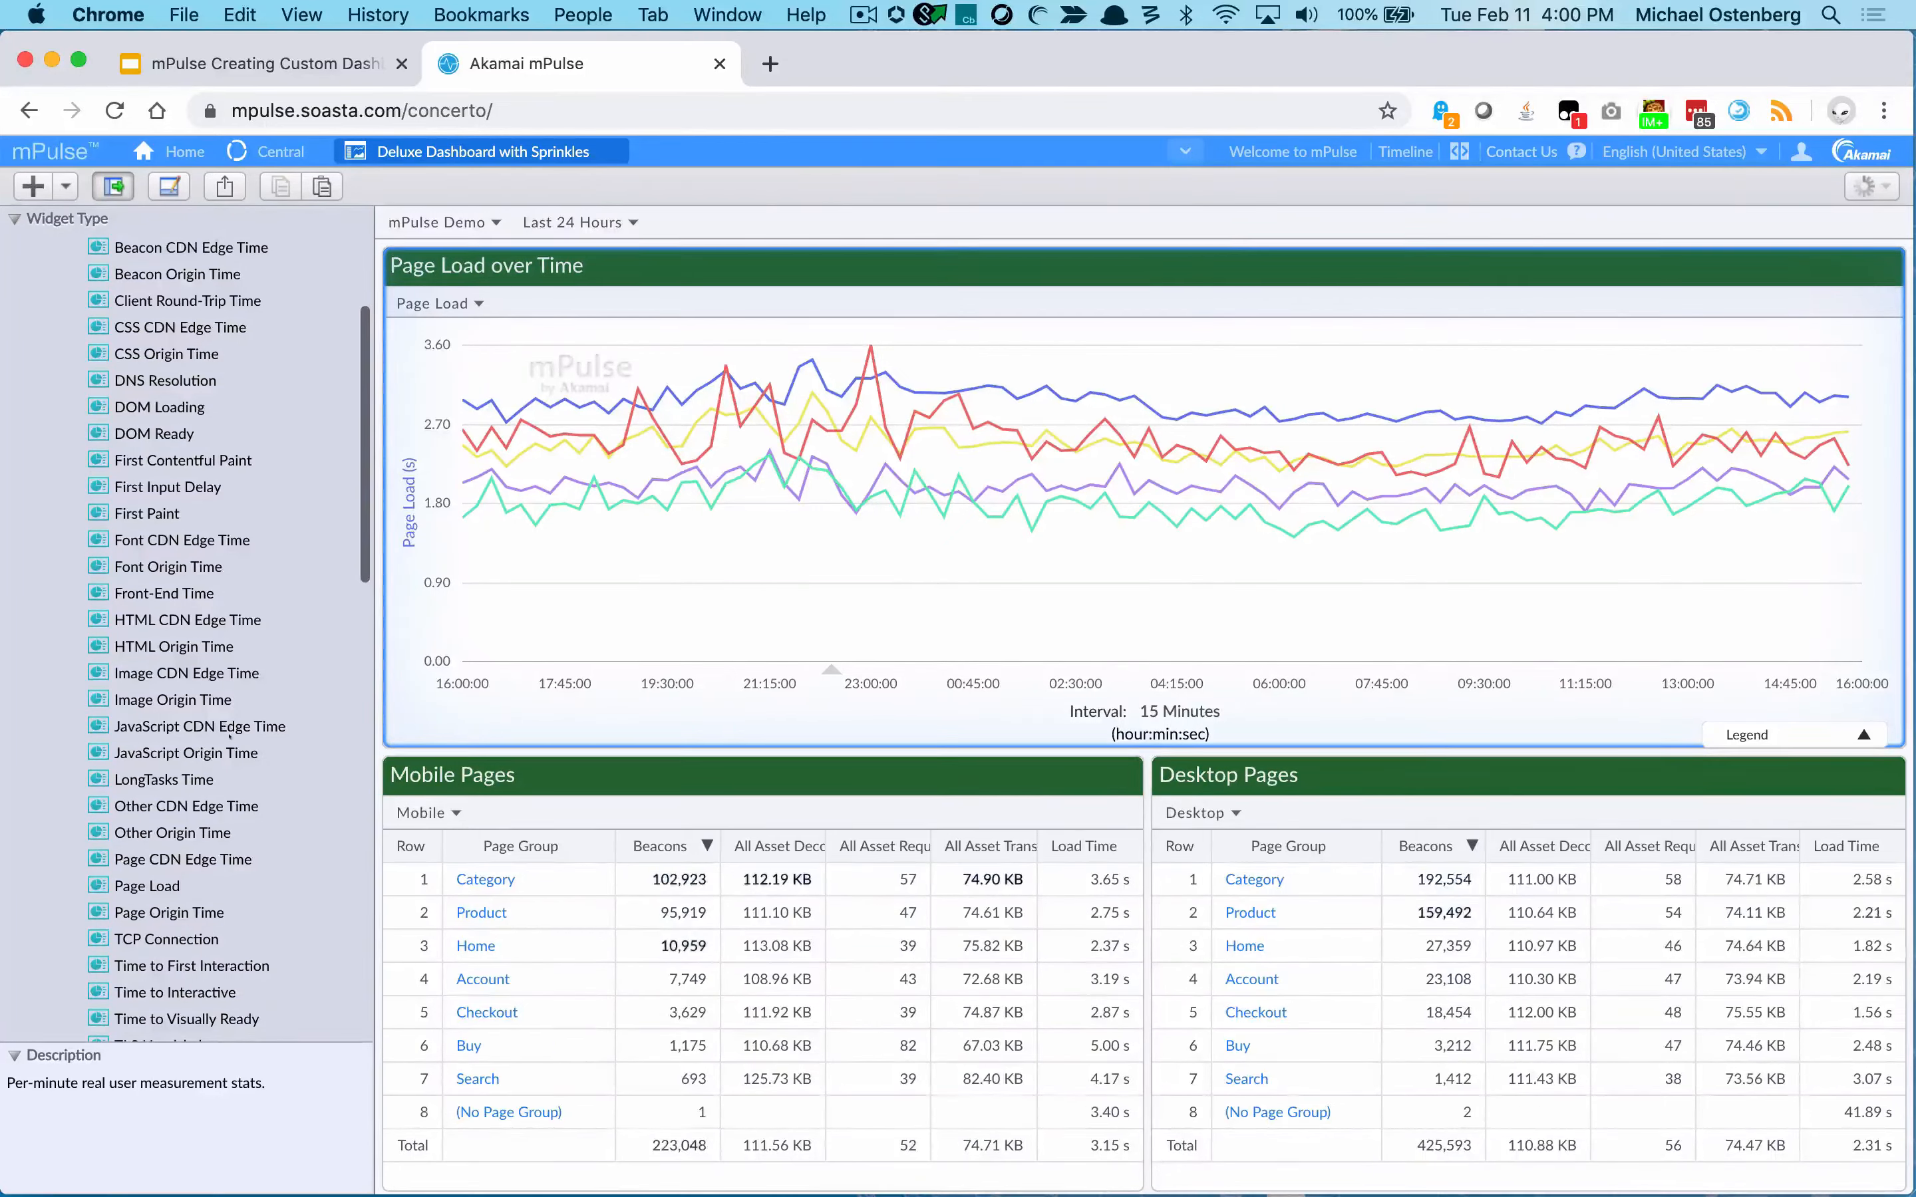
scroll(229, 736, down, 4)
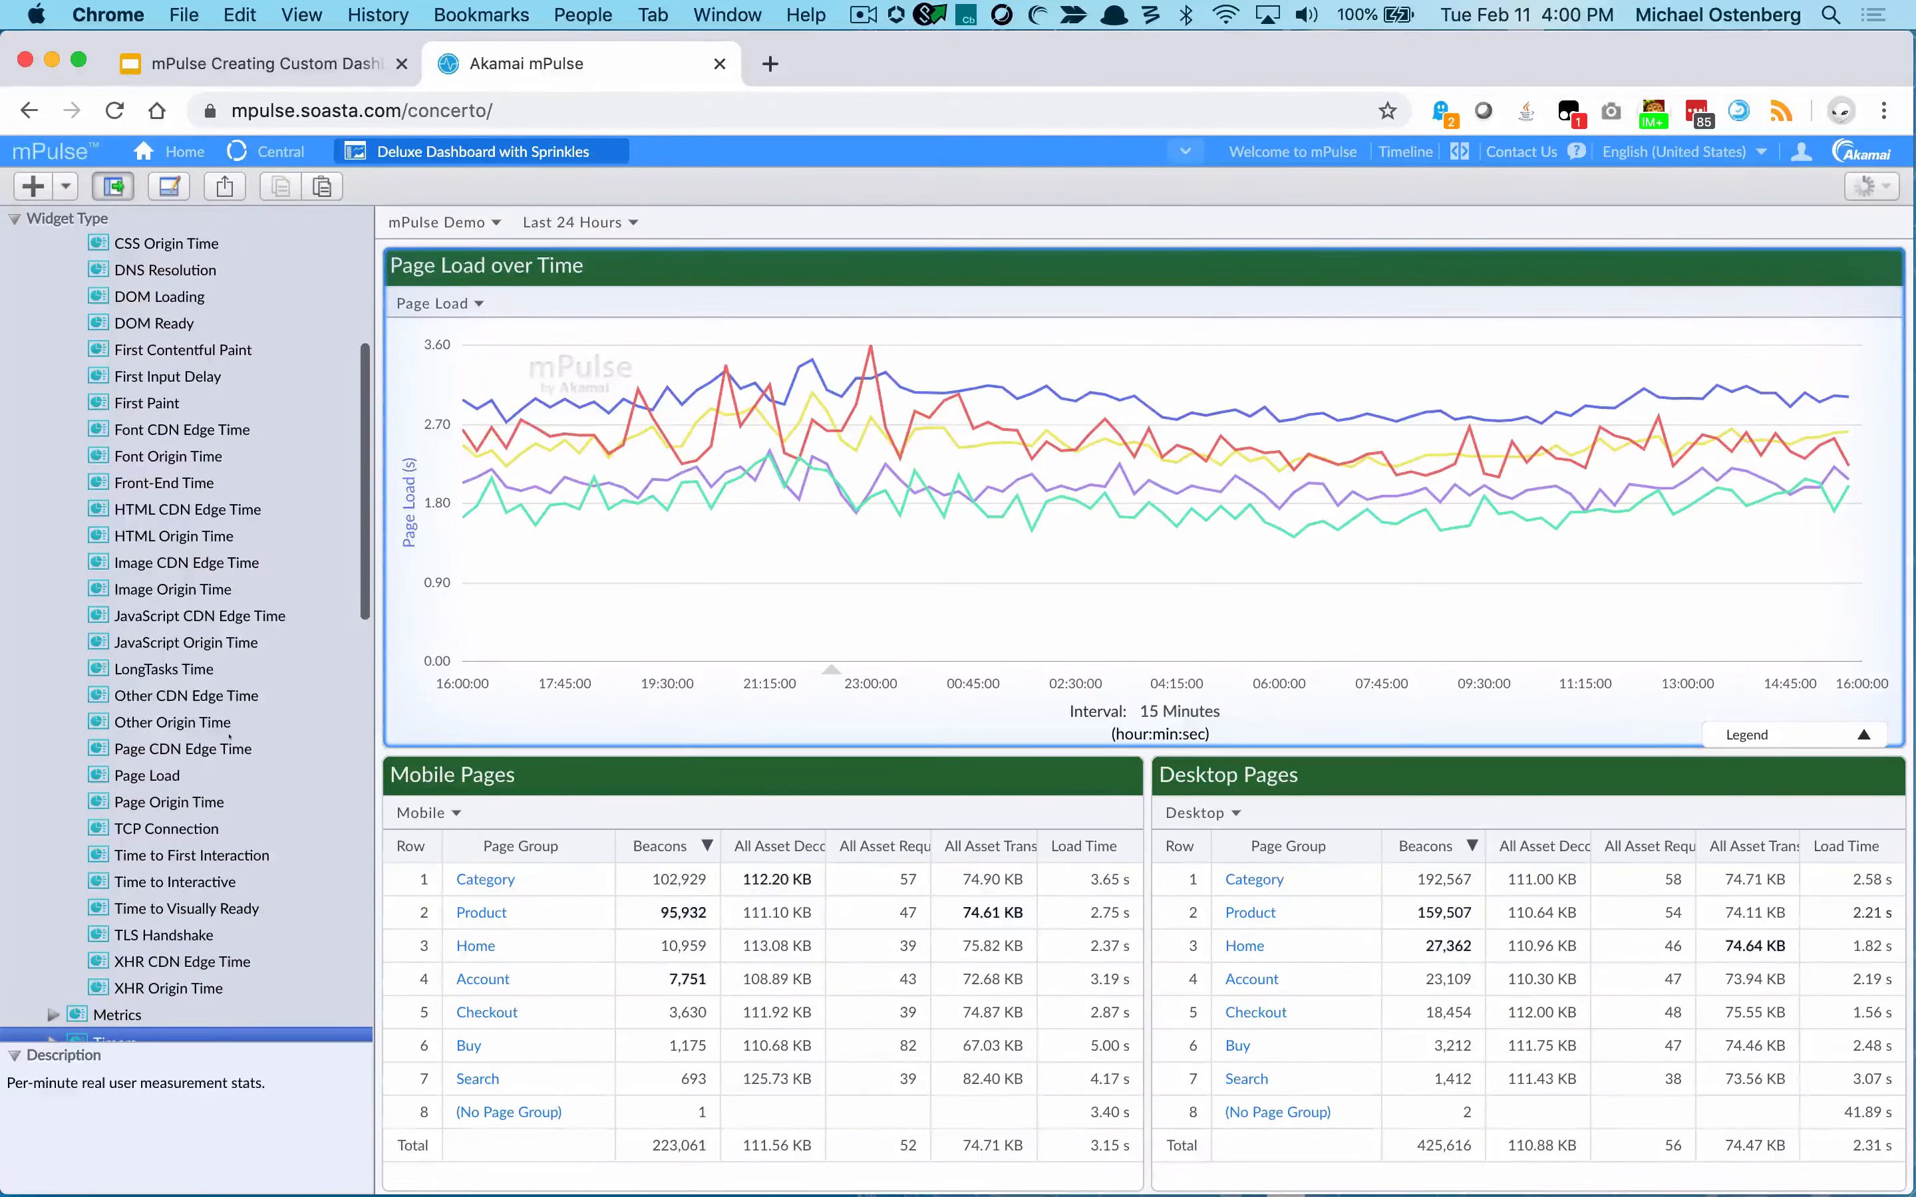
scroll(230, 737, down, 2)
scroll(229, 737, up, 2)
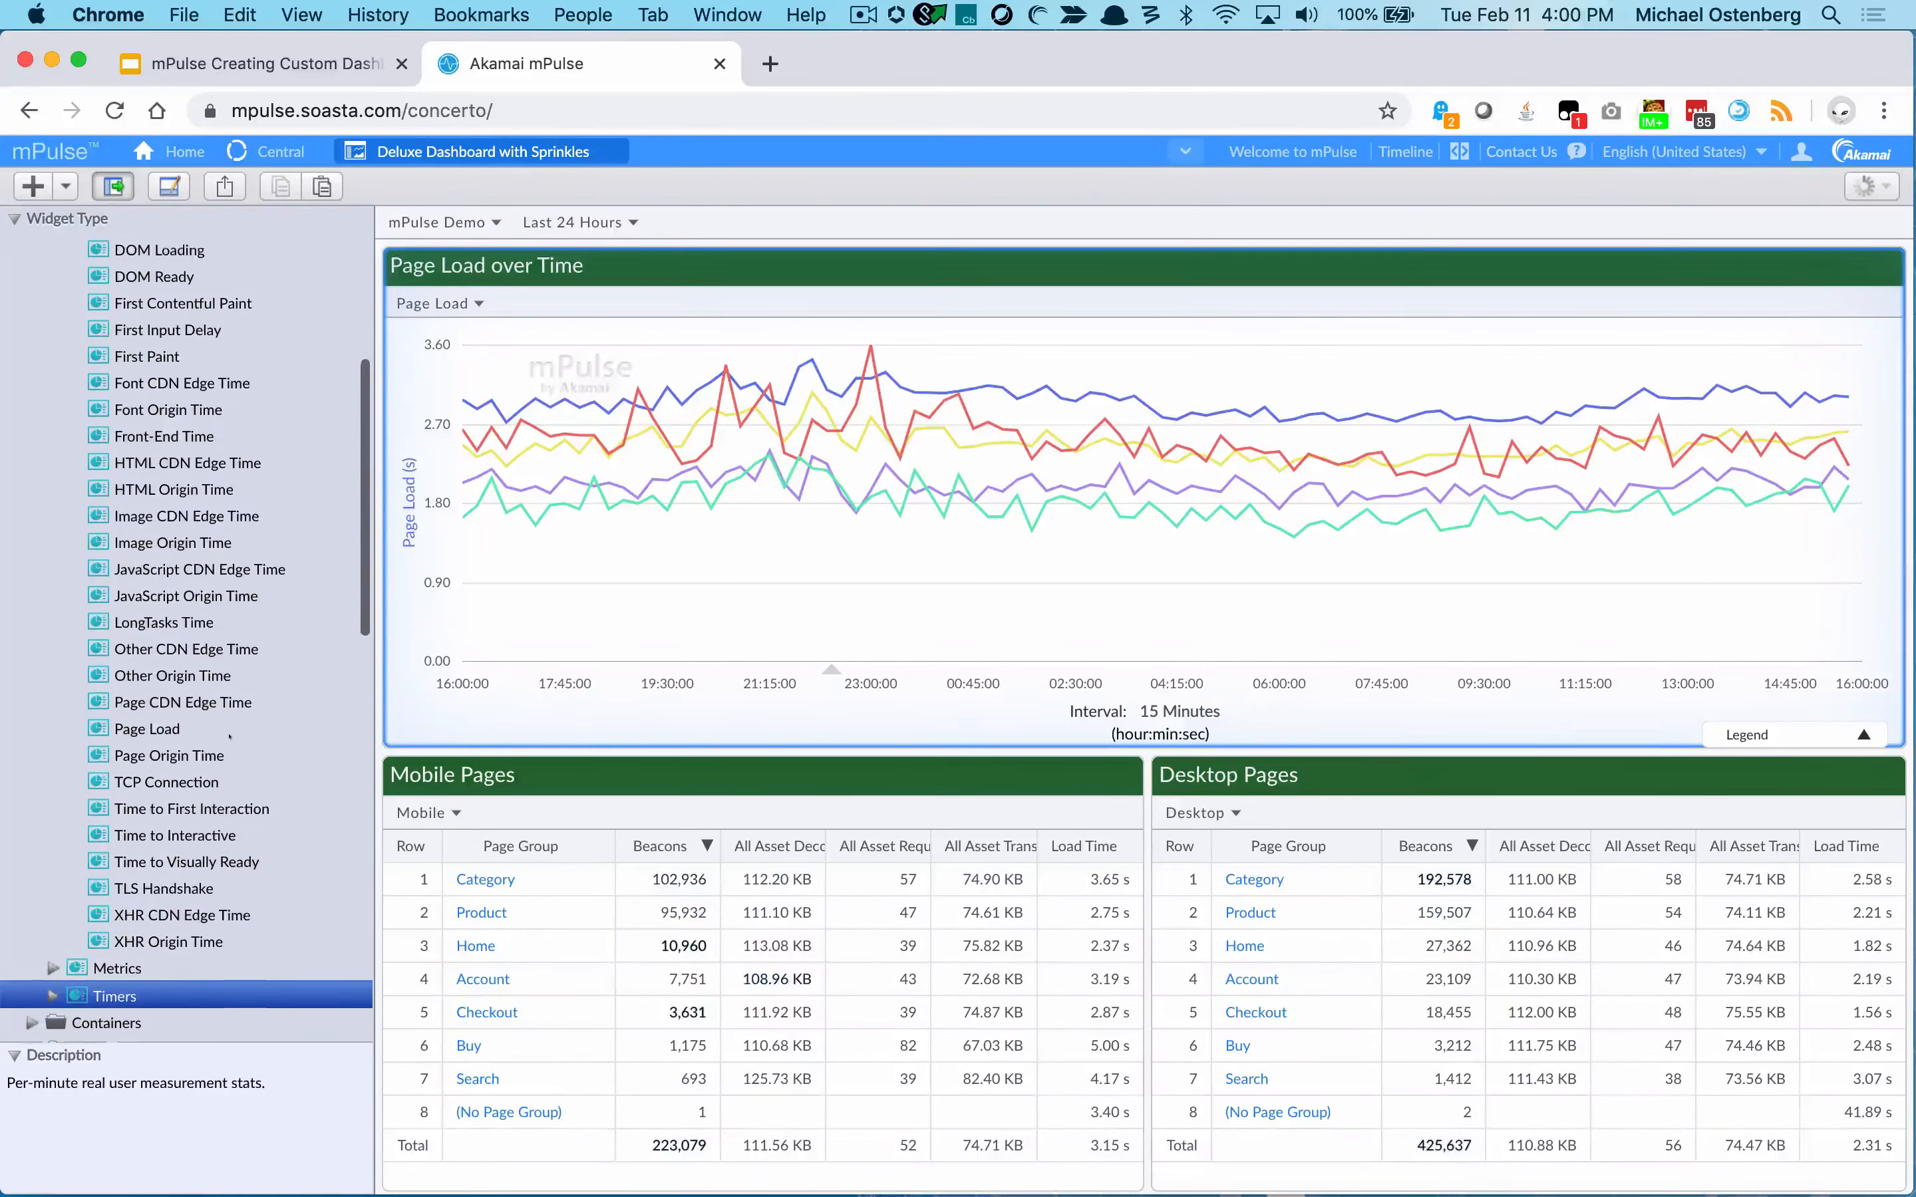
scroll(230, 735, up, 8)
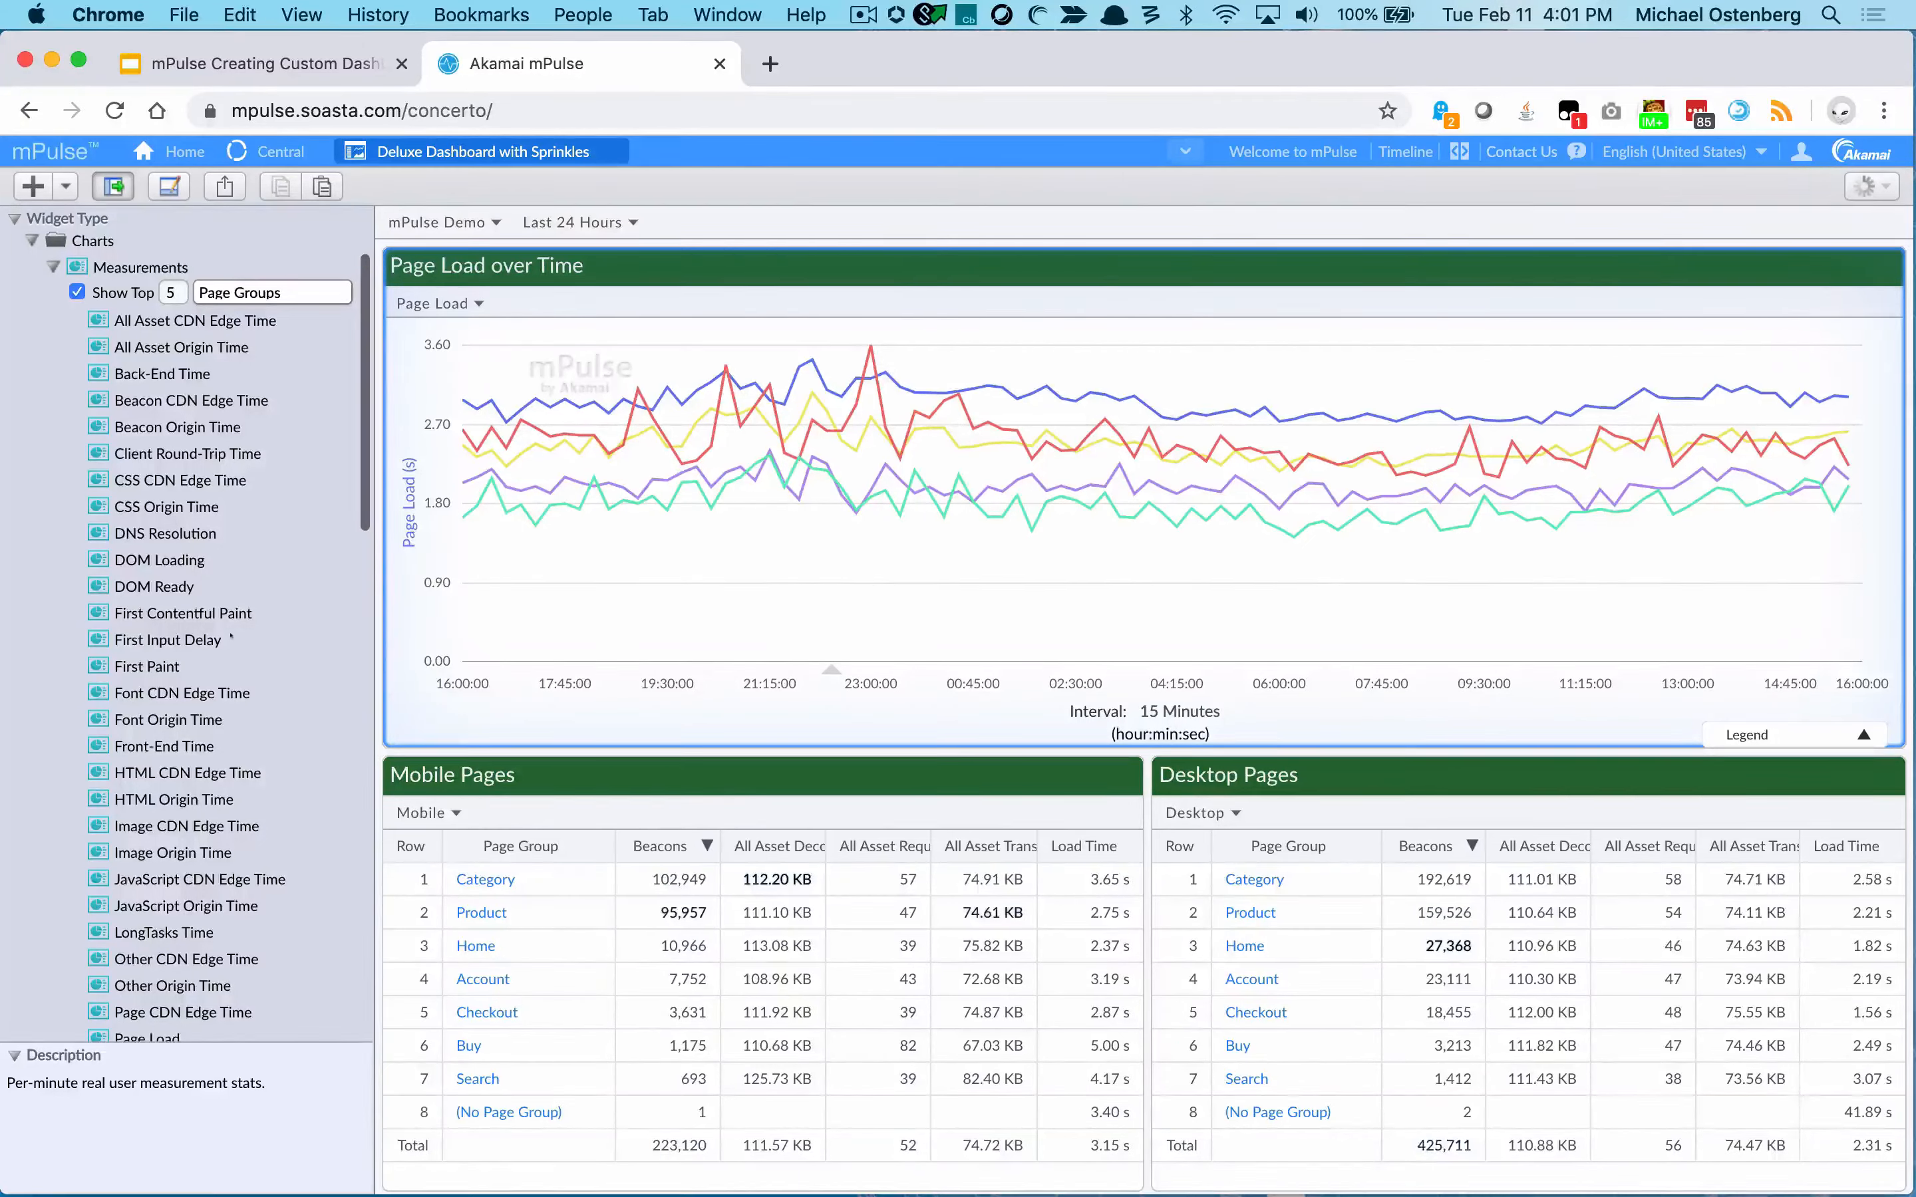
Add a Page Load measurements chart above the Page Load over Time chart and set its interval to 5 minutes.
scroll(231, 636, down, 2)
scroll(231, 636, up, 3)
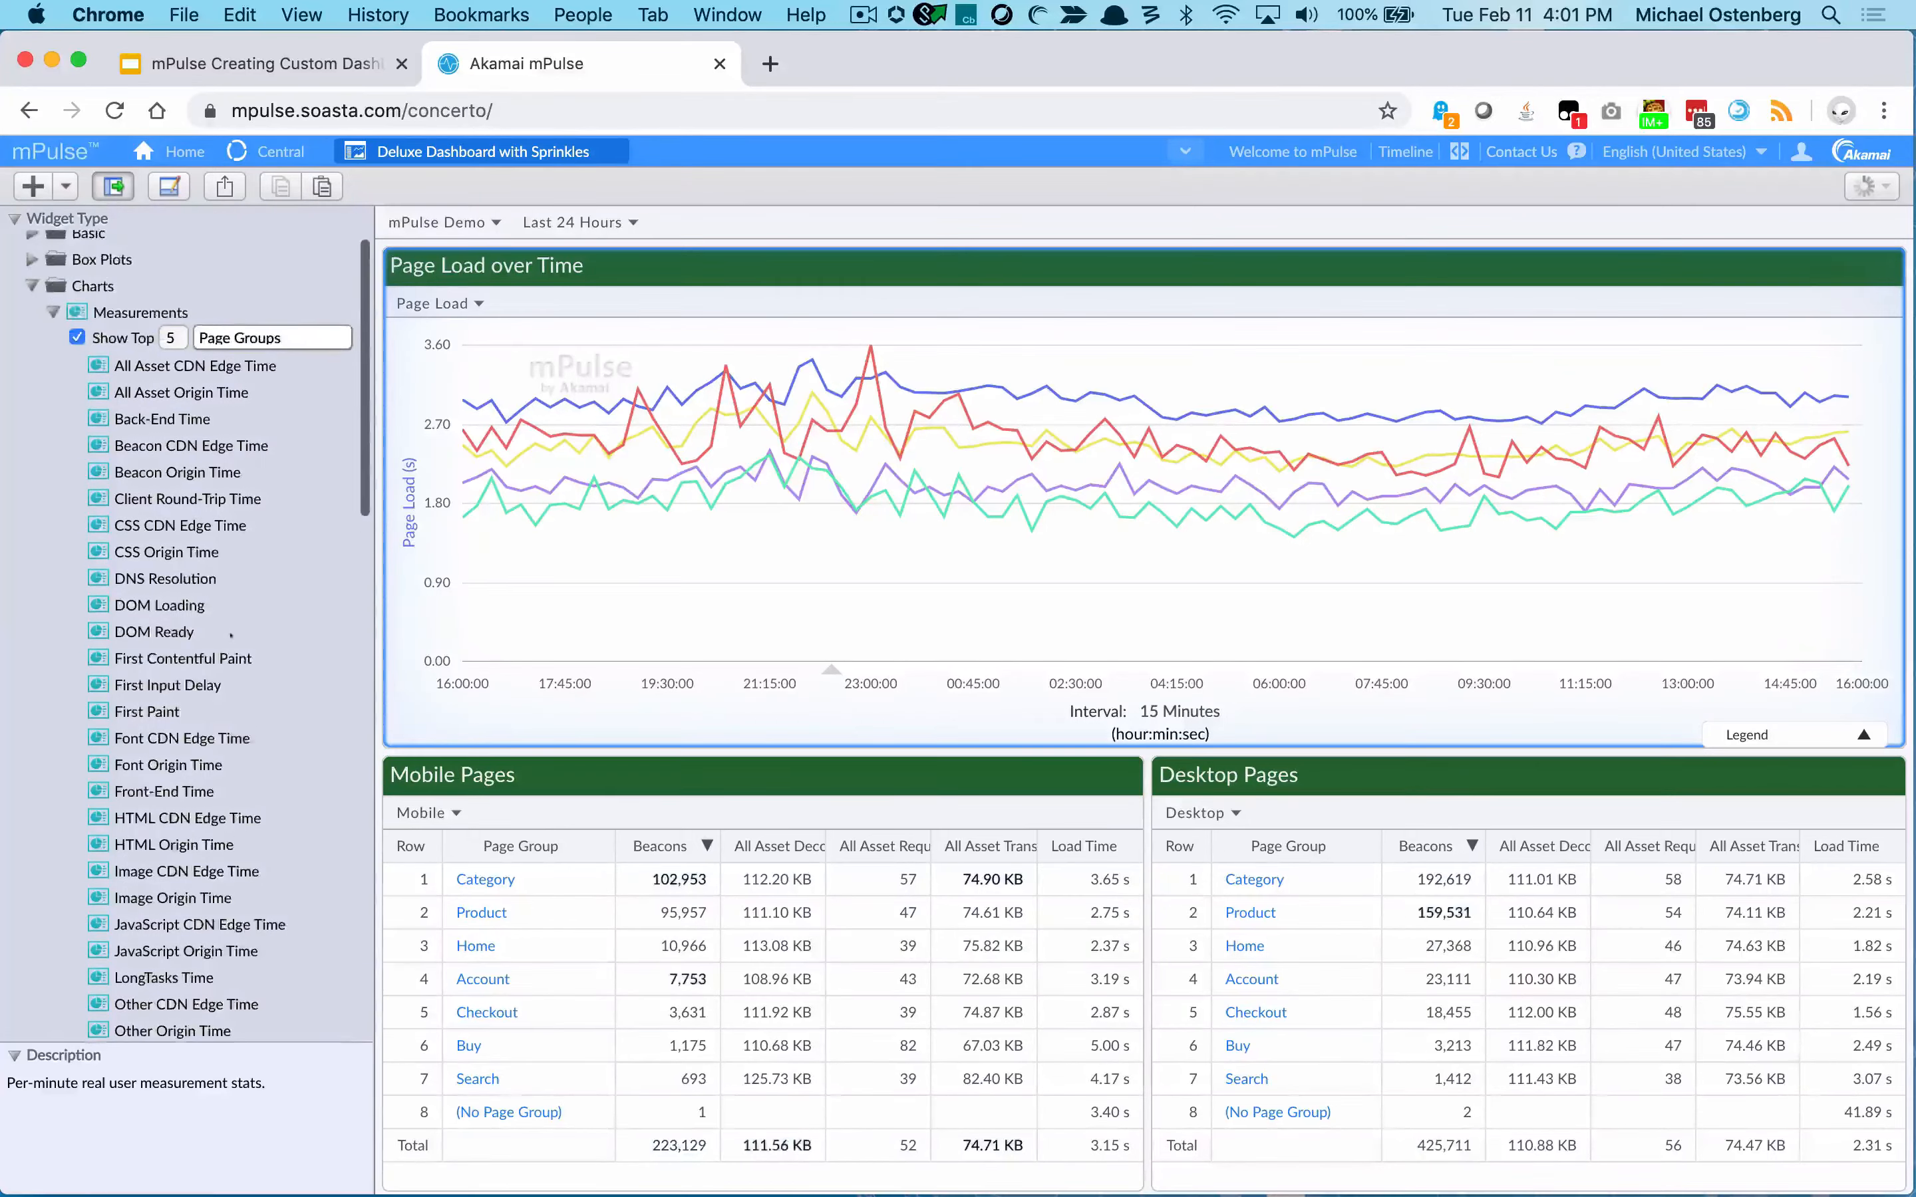
scroll(180, 554, down, 2)
scroll(159, 795, down, 10)
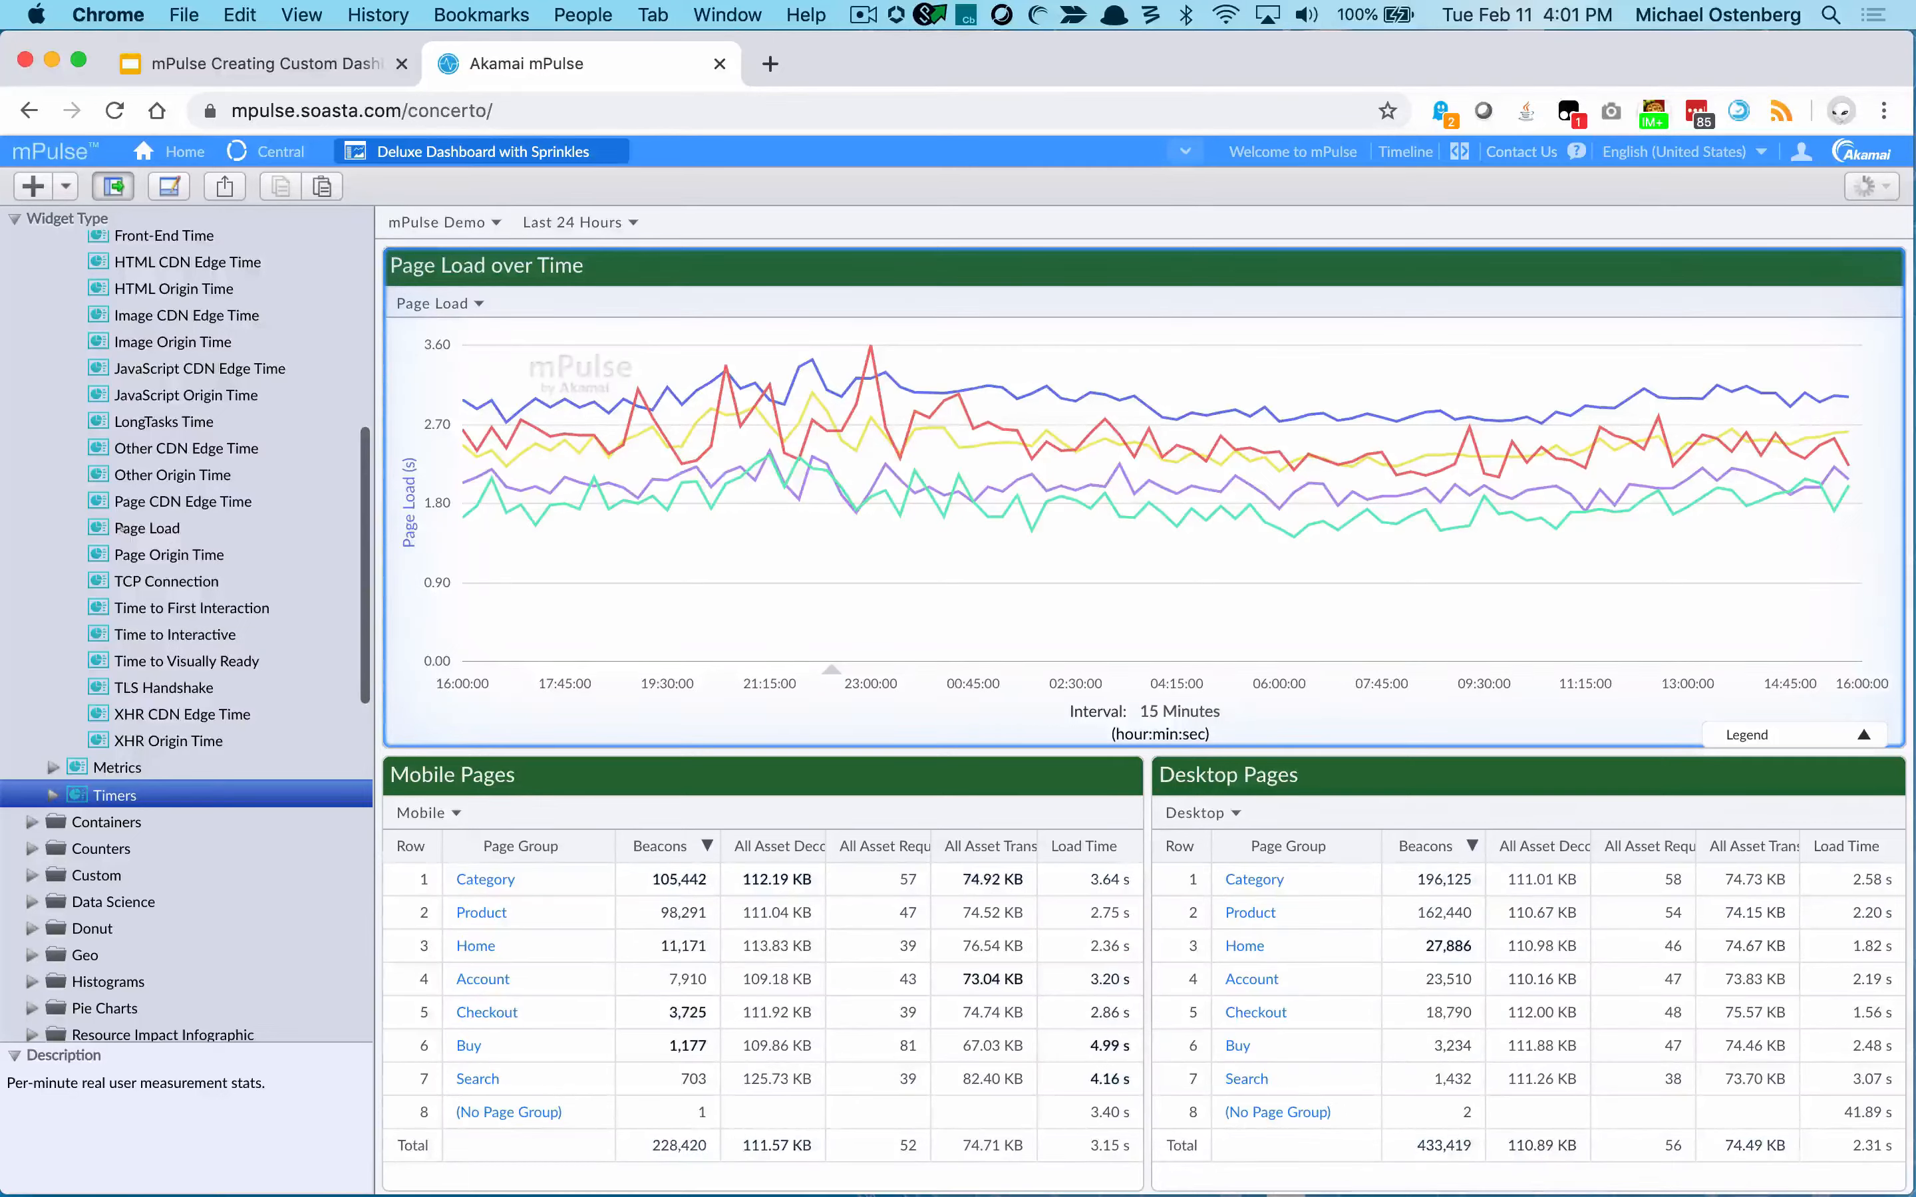
drag(147, 528, 962, 319)
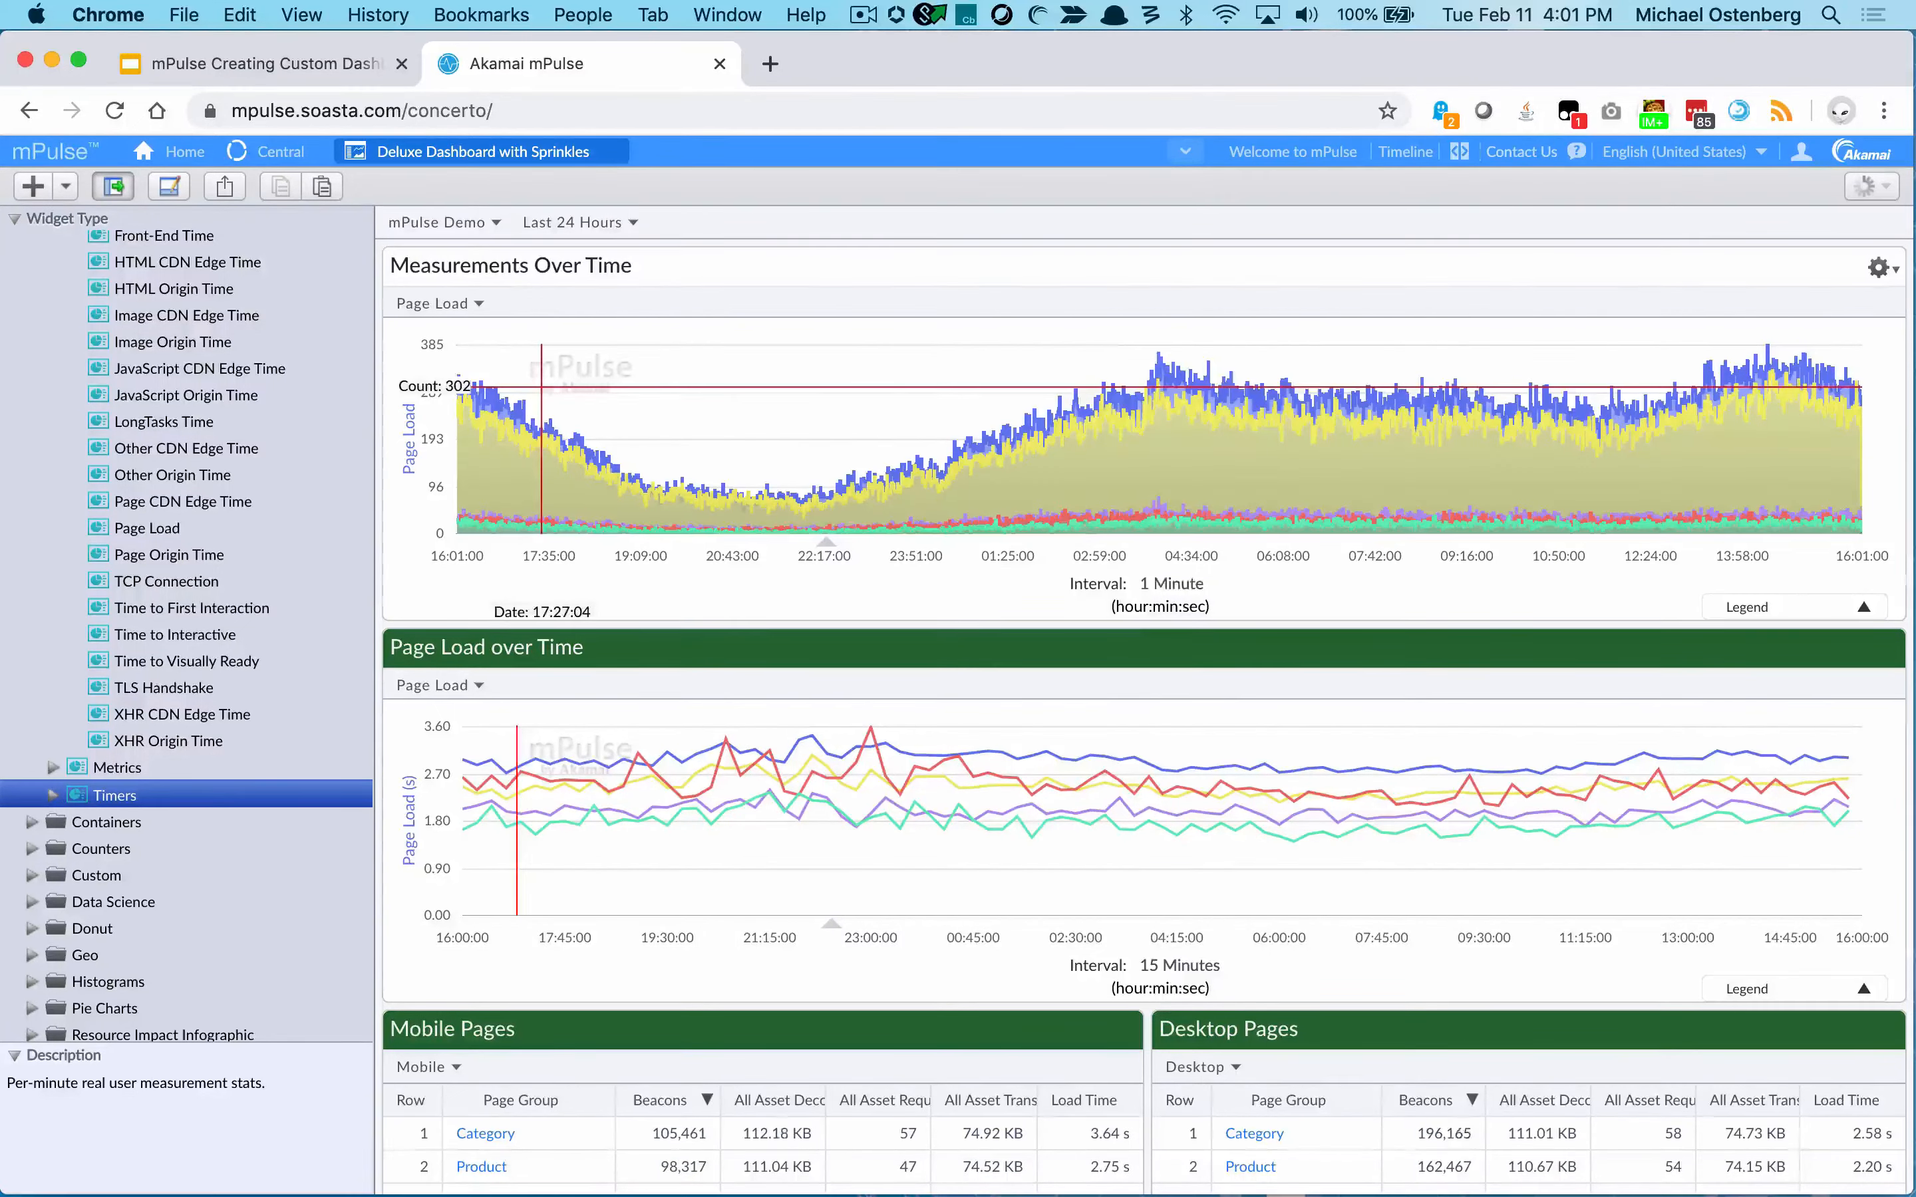
click(1179, 583)
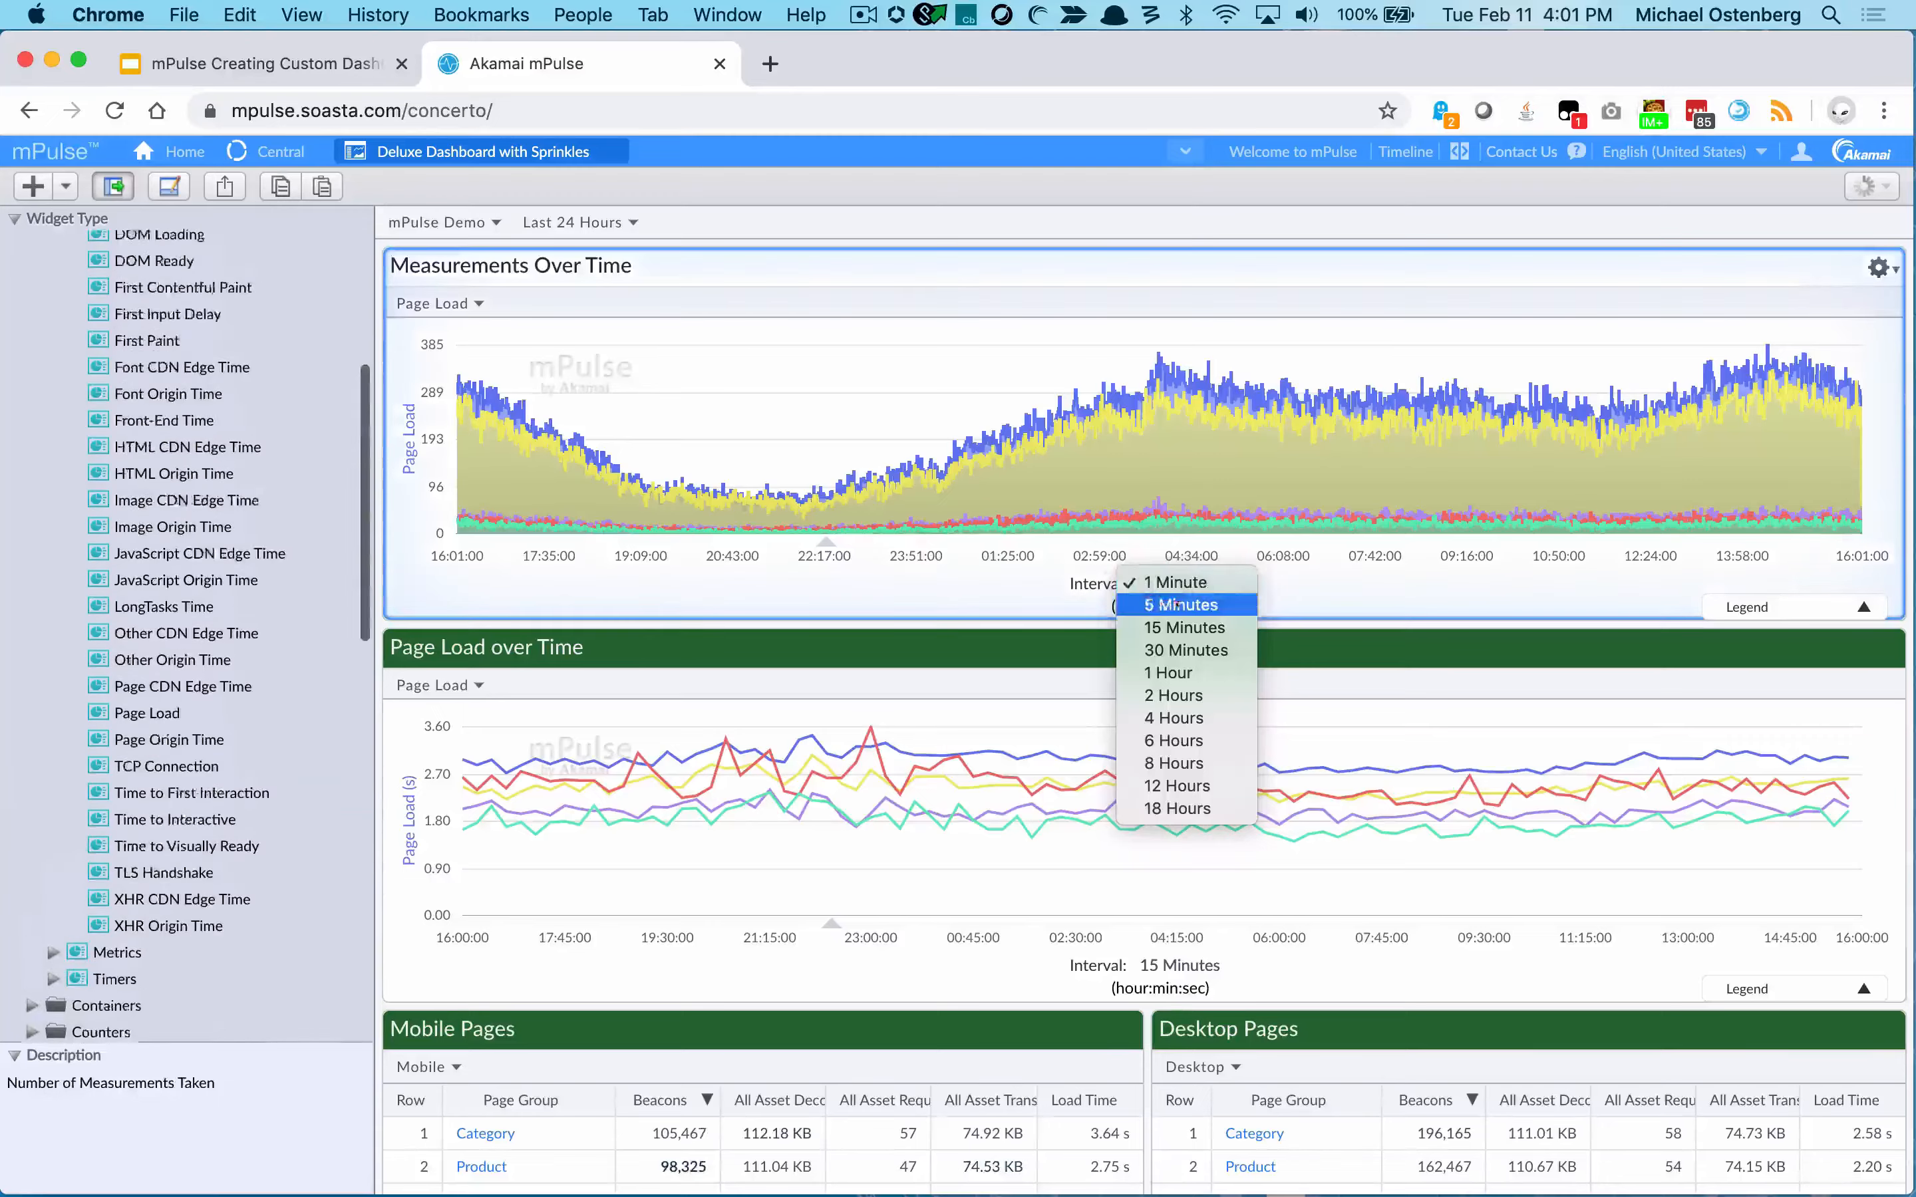
click(1177, 608)
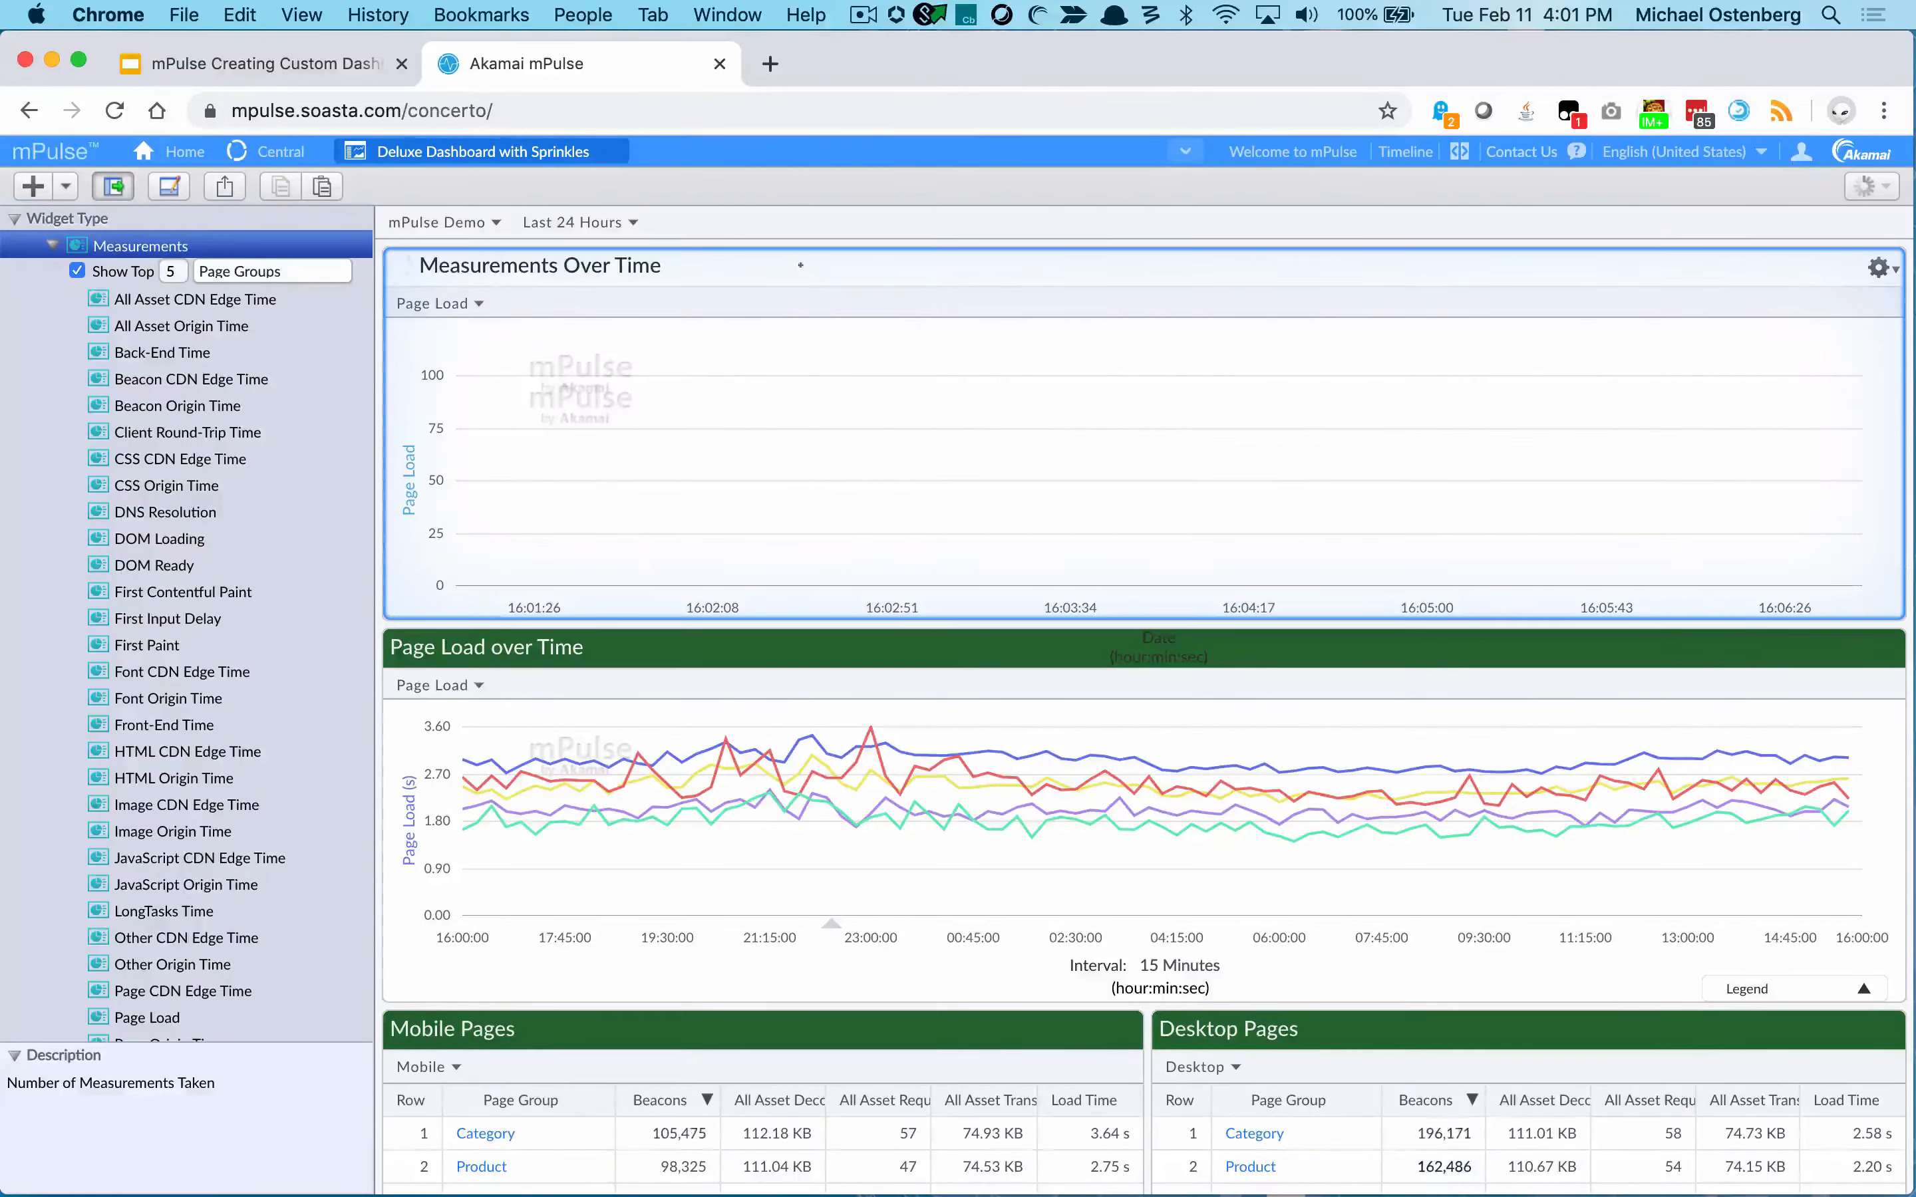
Change the Measurements Over Time chart type to Line and apply the change.
double_click(736, 270)
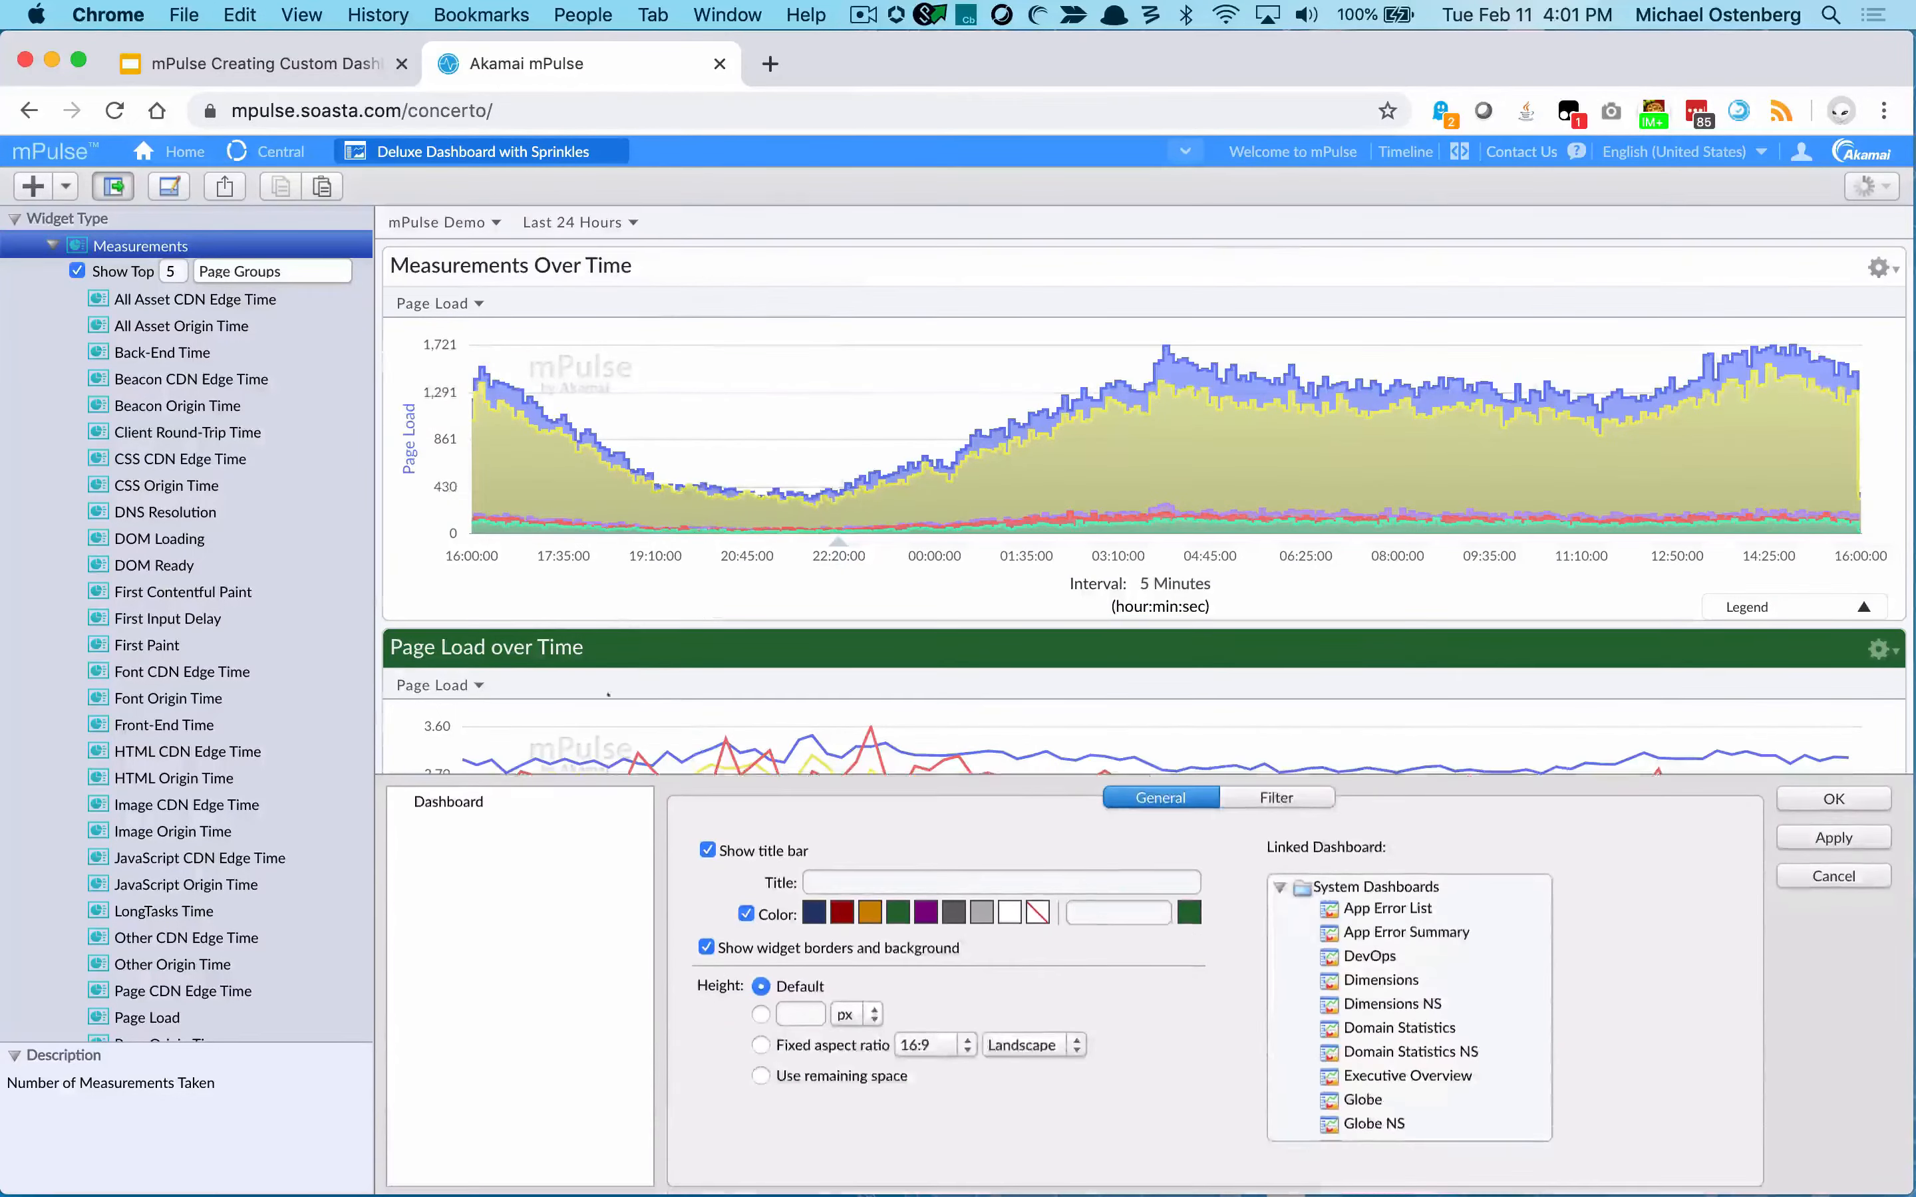
click(505, 887)
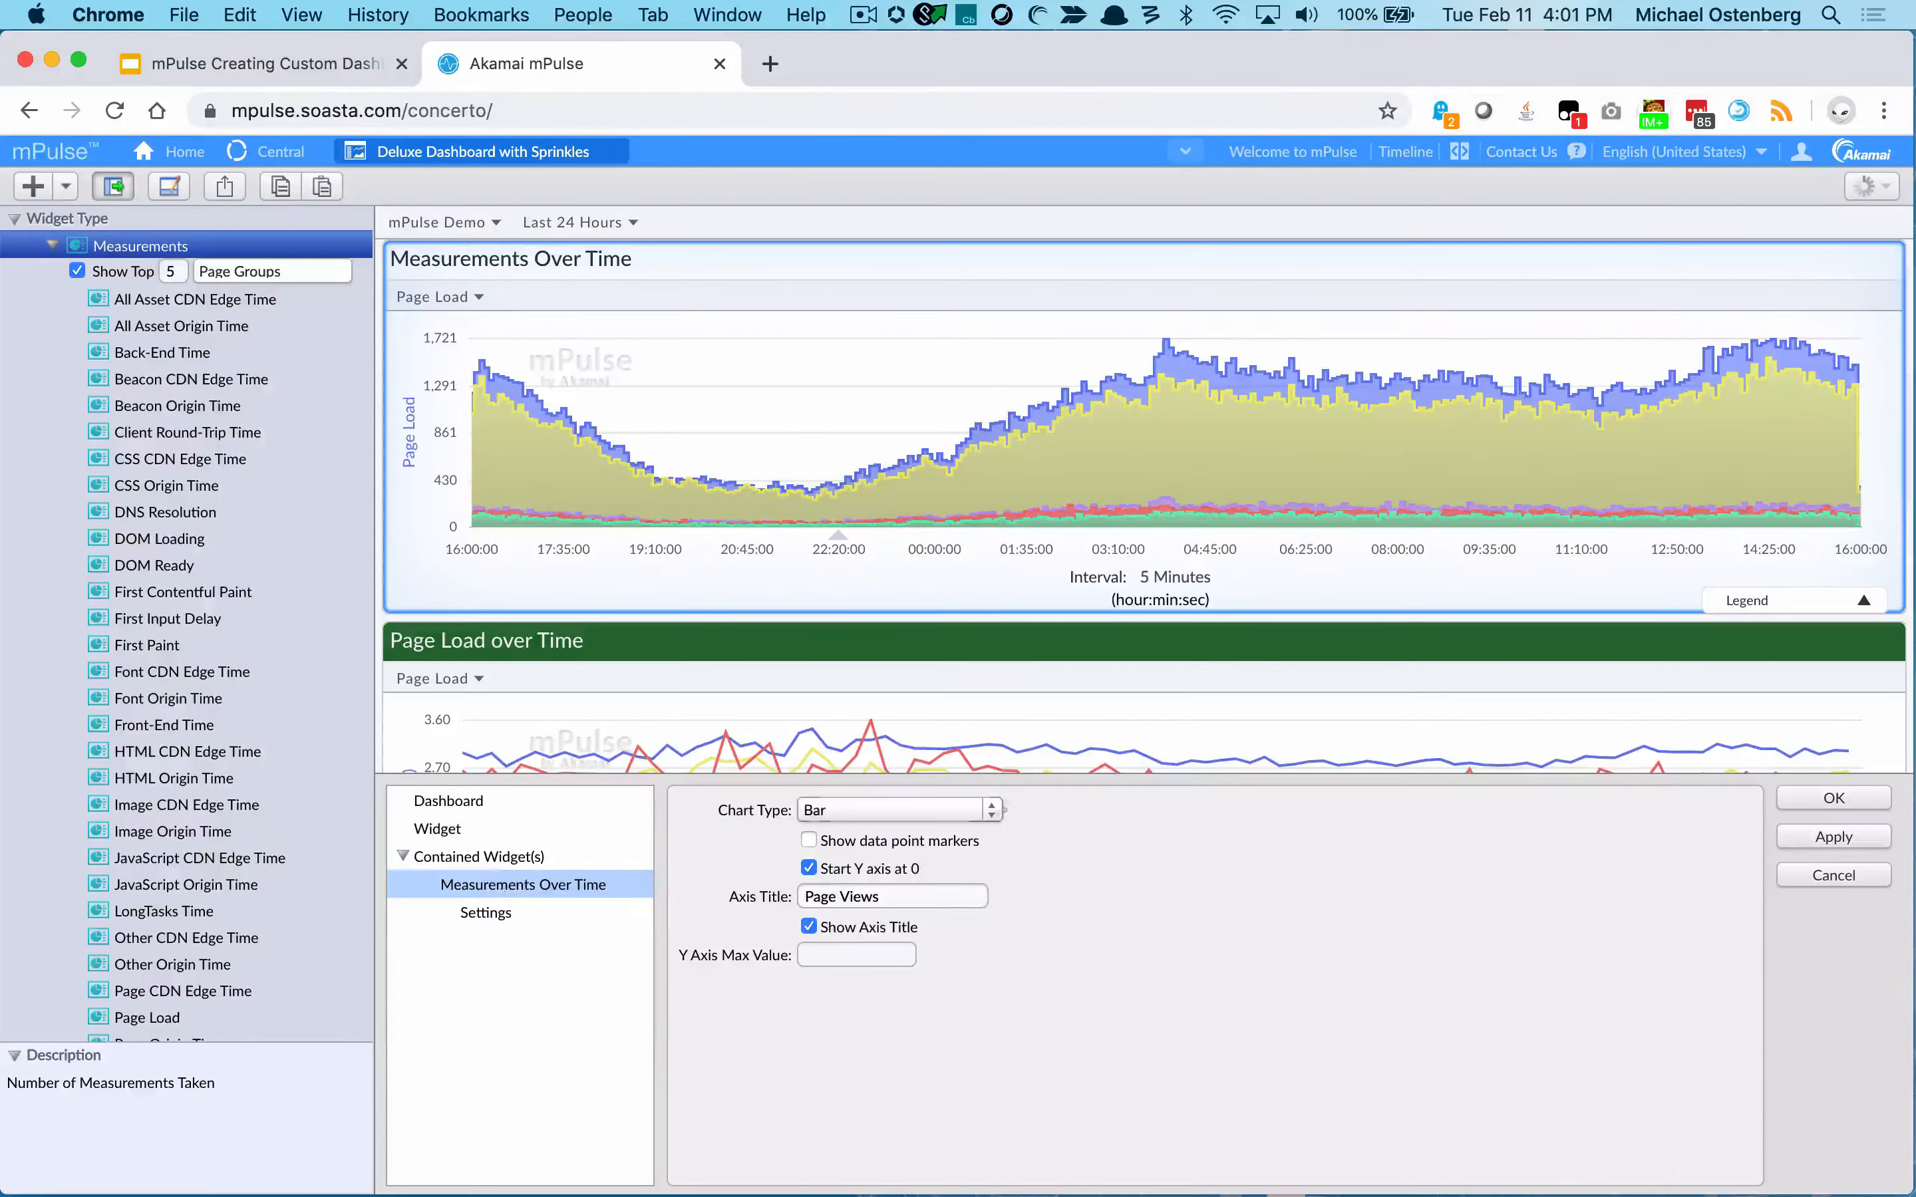
click(1000, 808)
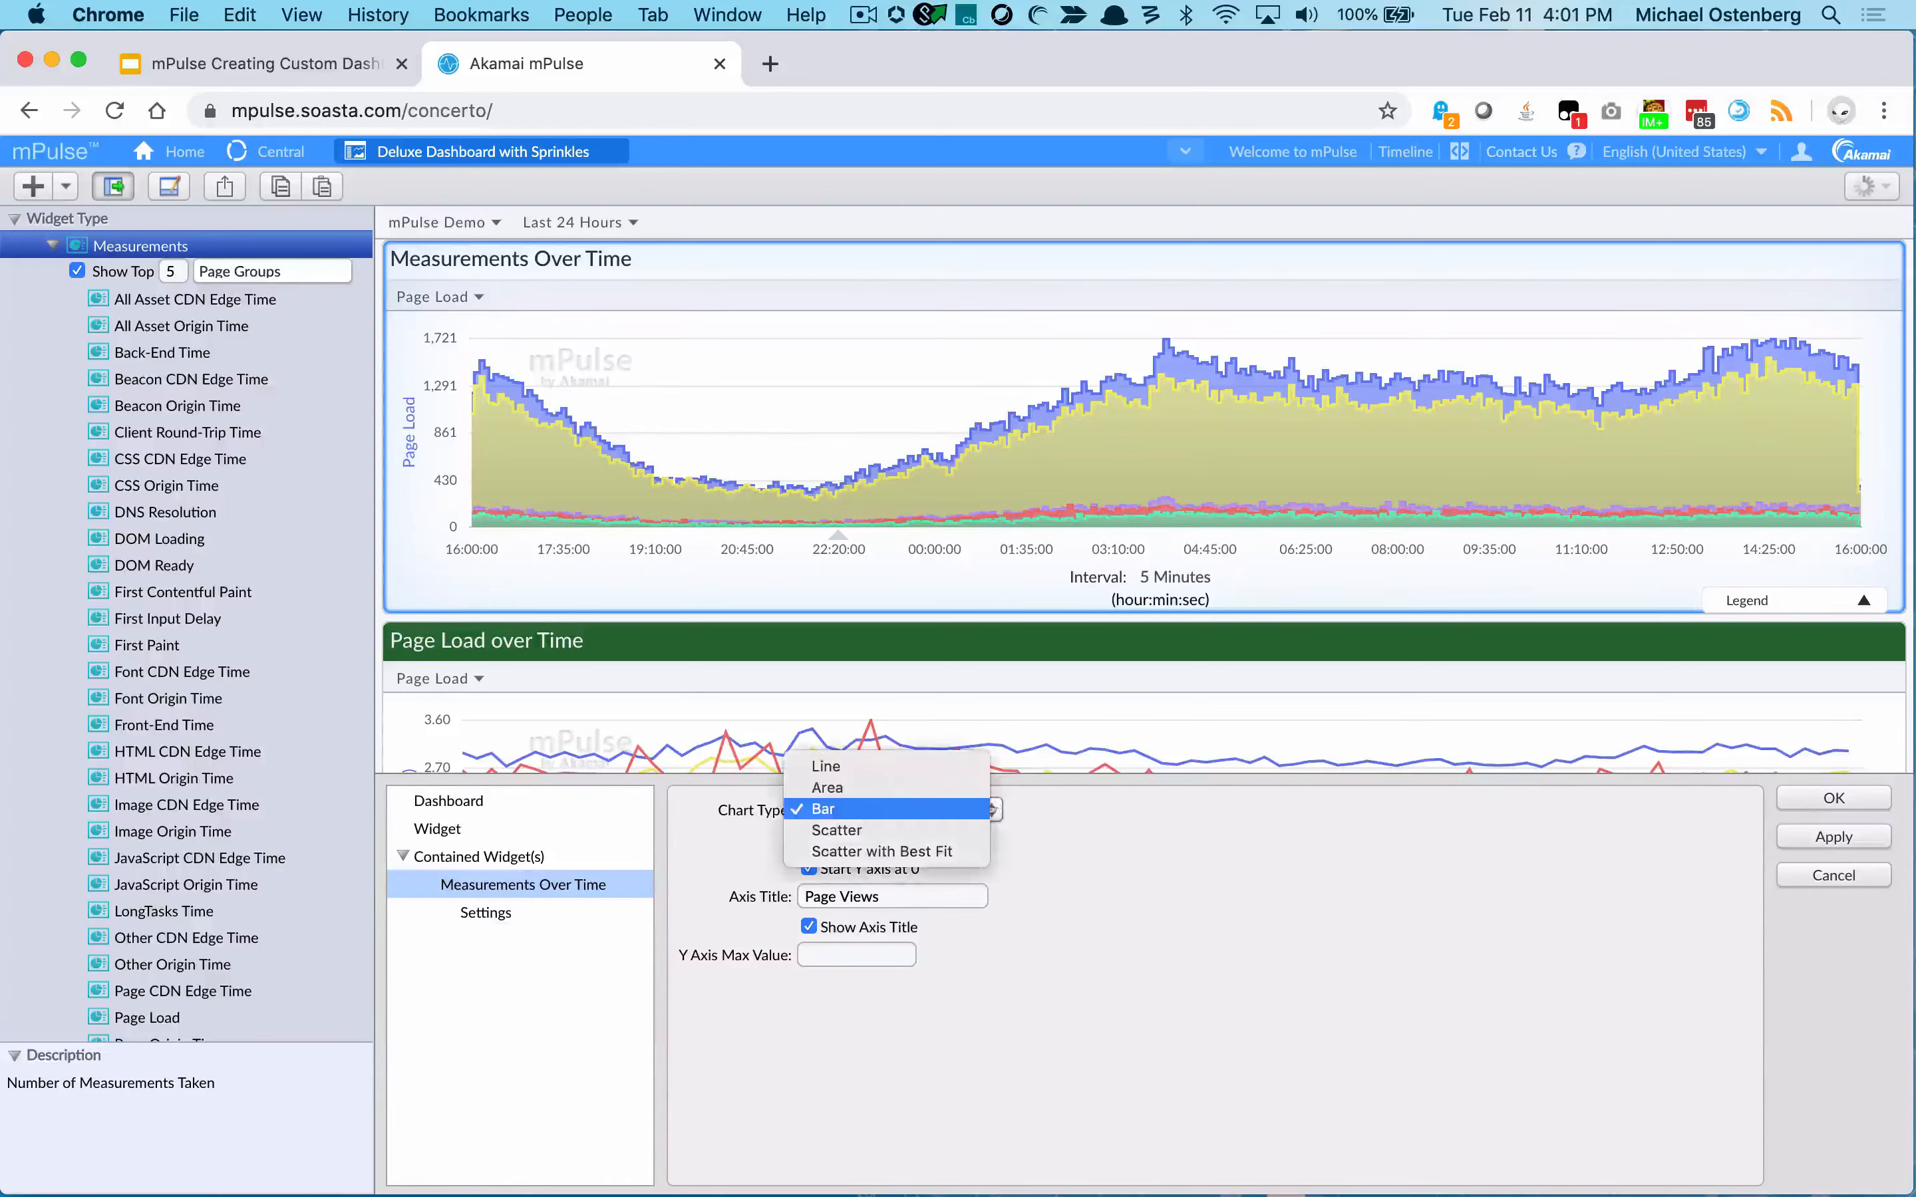
click(934, 766)
click(1833, 837)
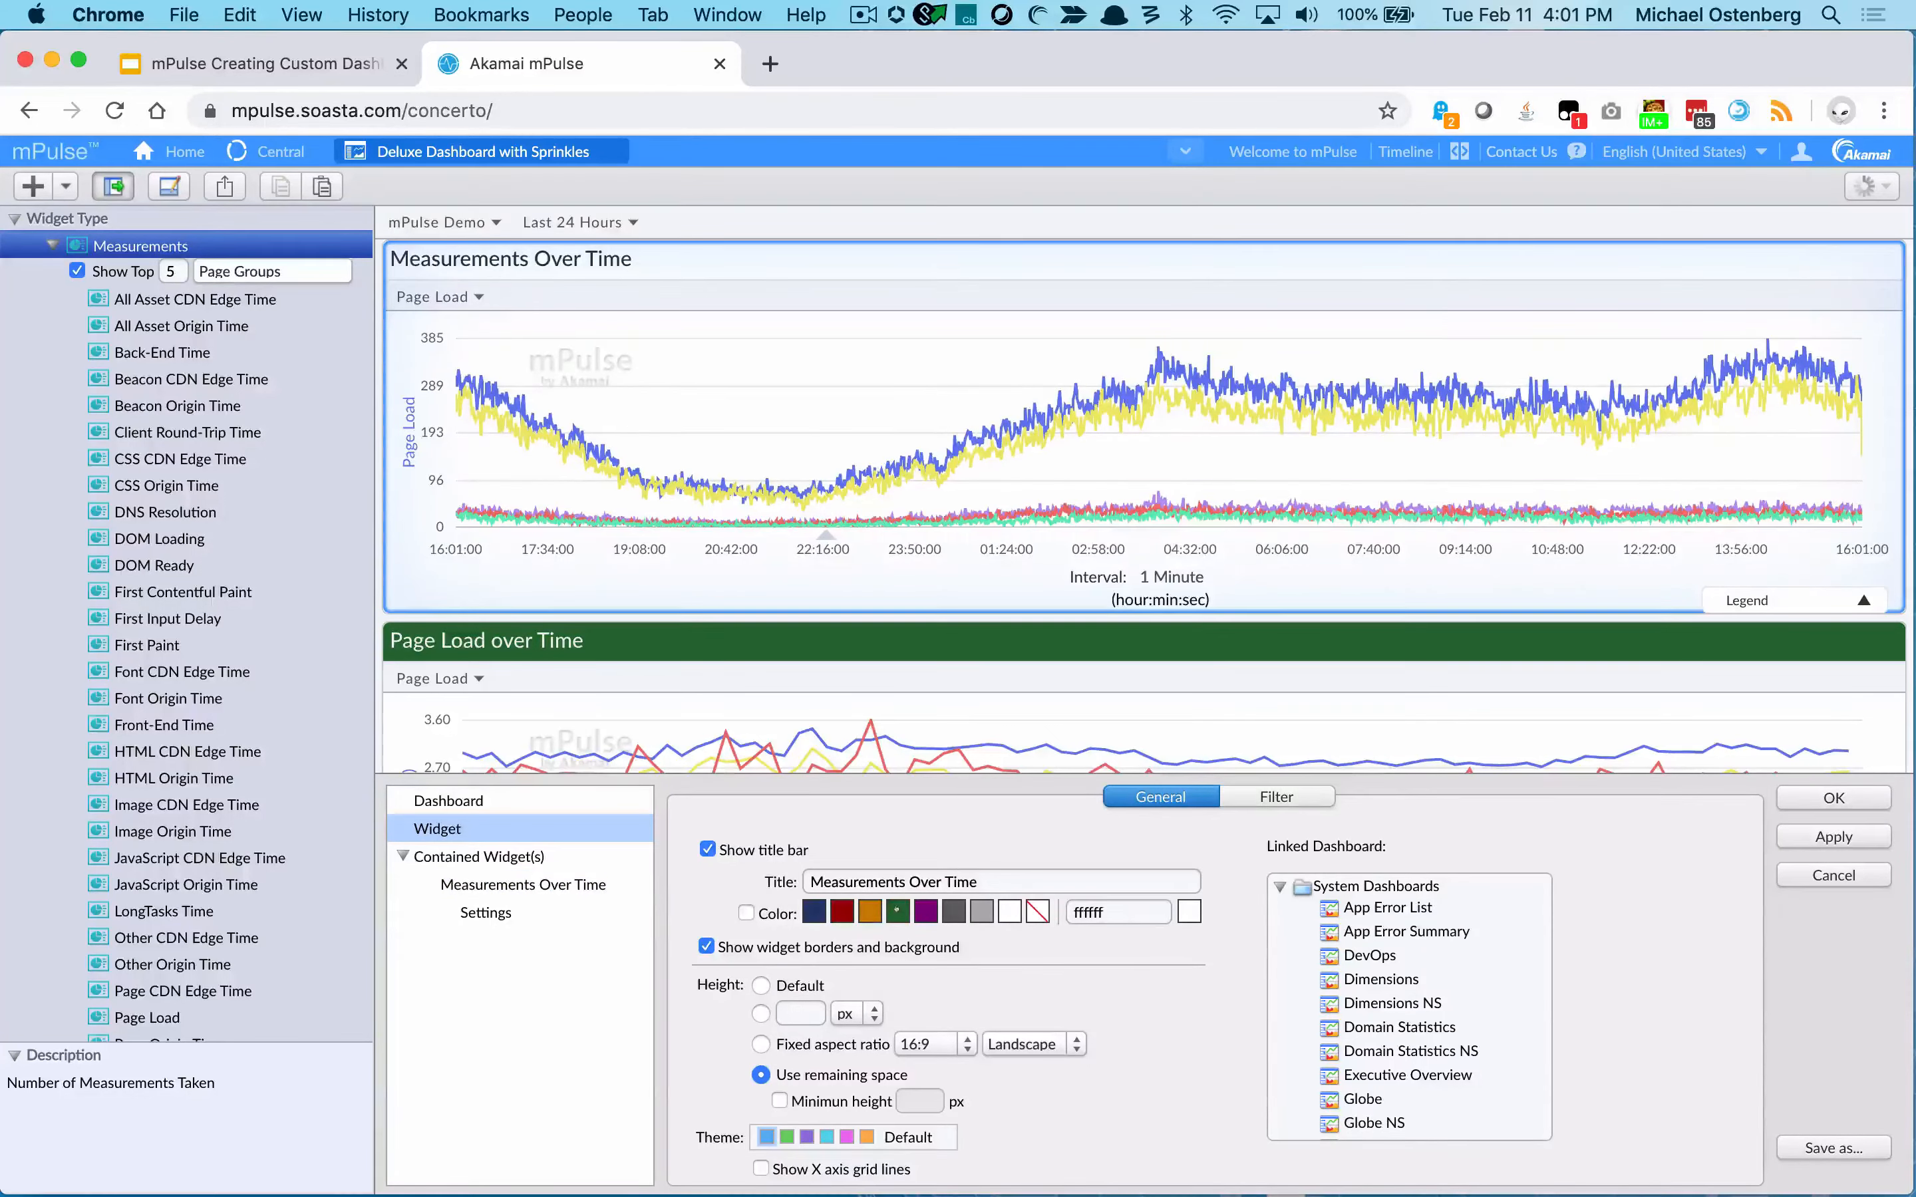
Color the Measurements Over Time title bar green (266d32), apply it, and hide the widget list and editing pane.
click(897, 910)
click(1834, 836)
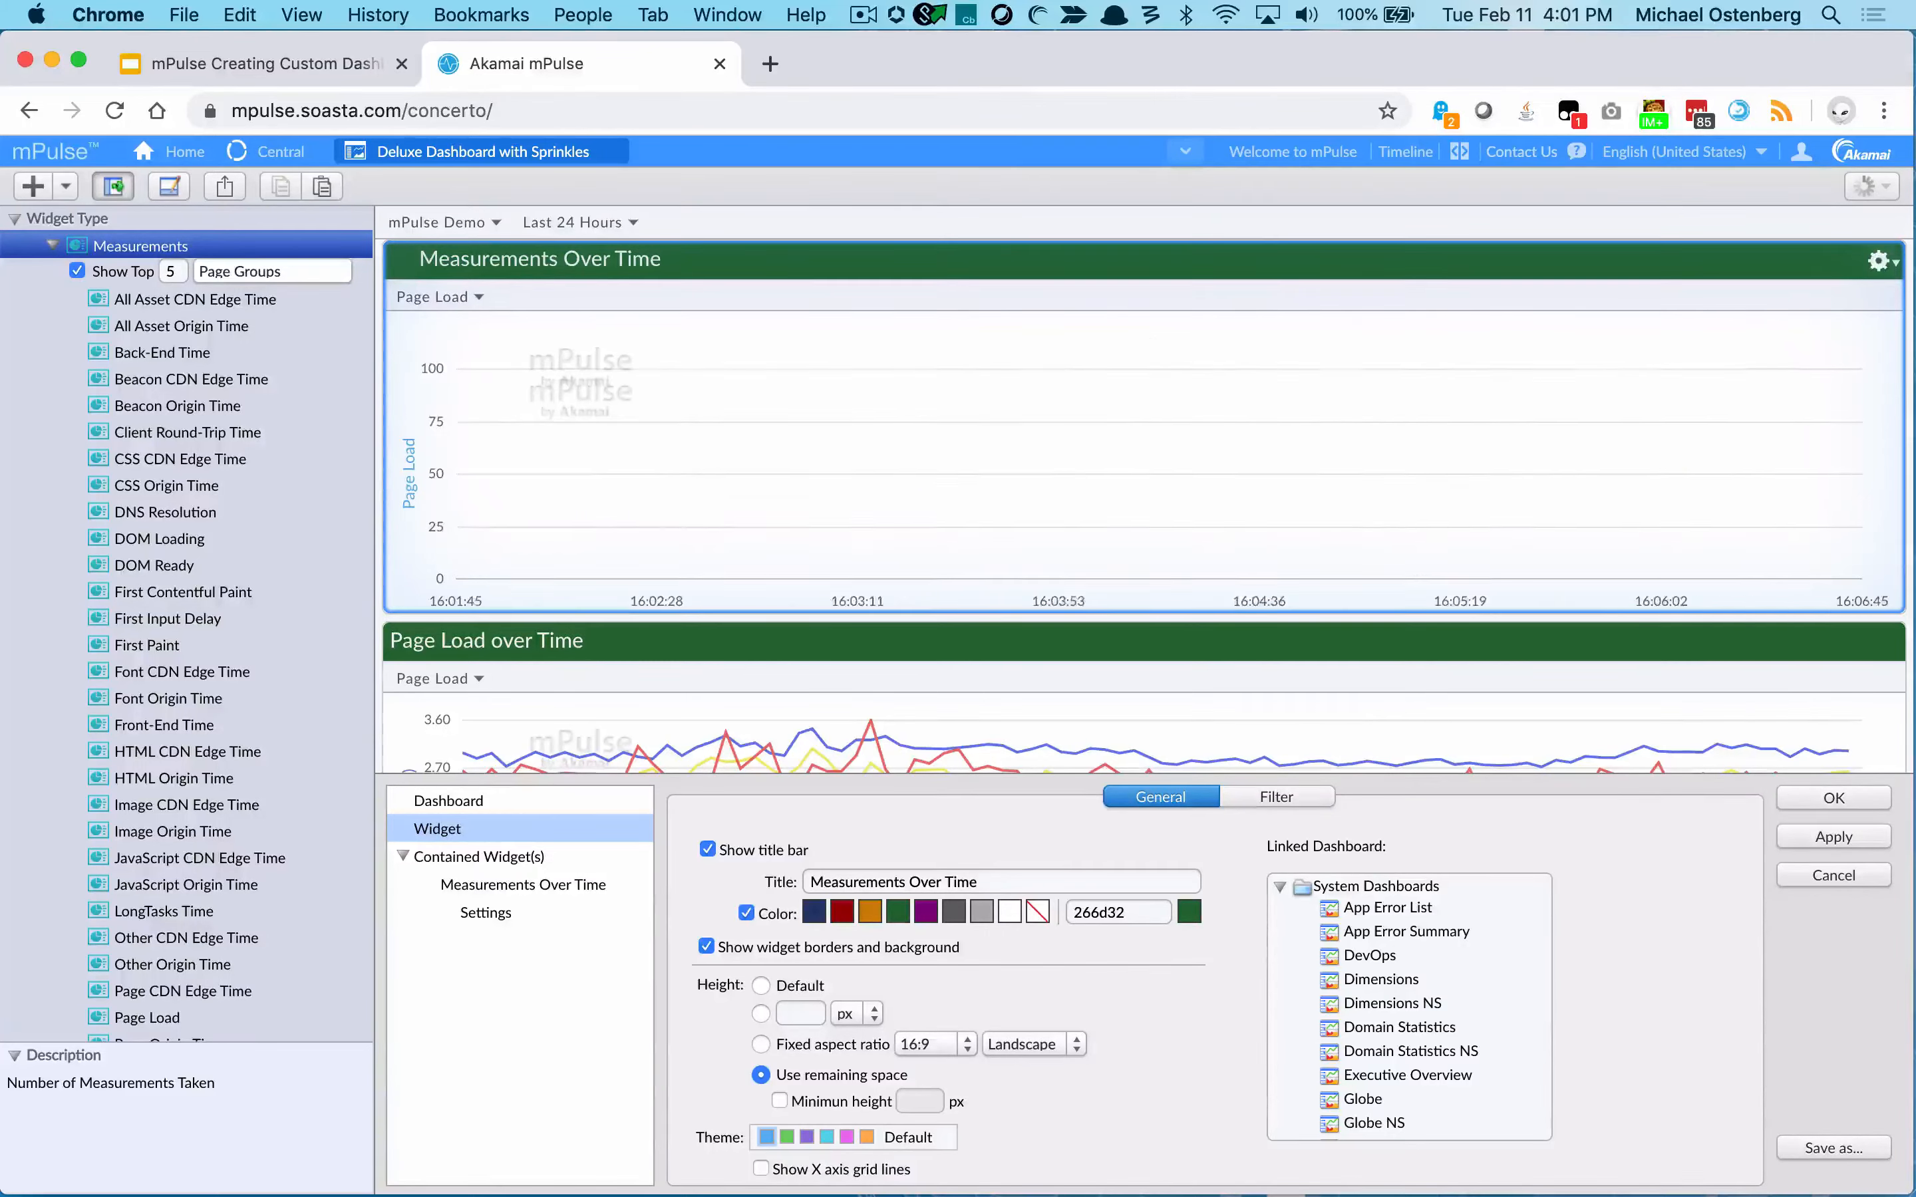
click(113, 187)
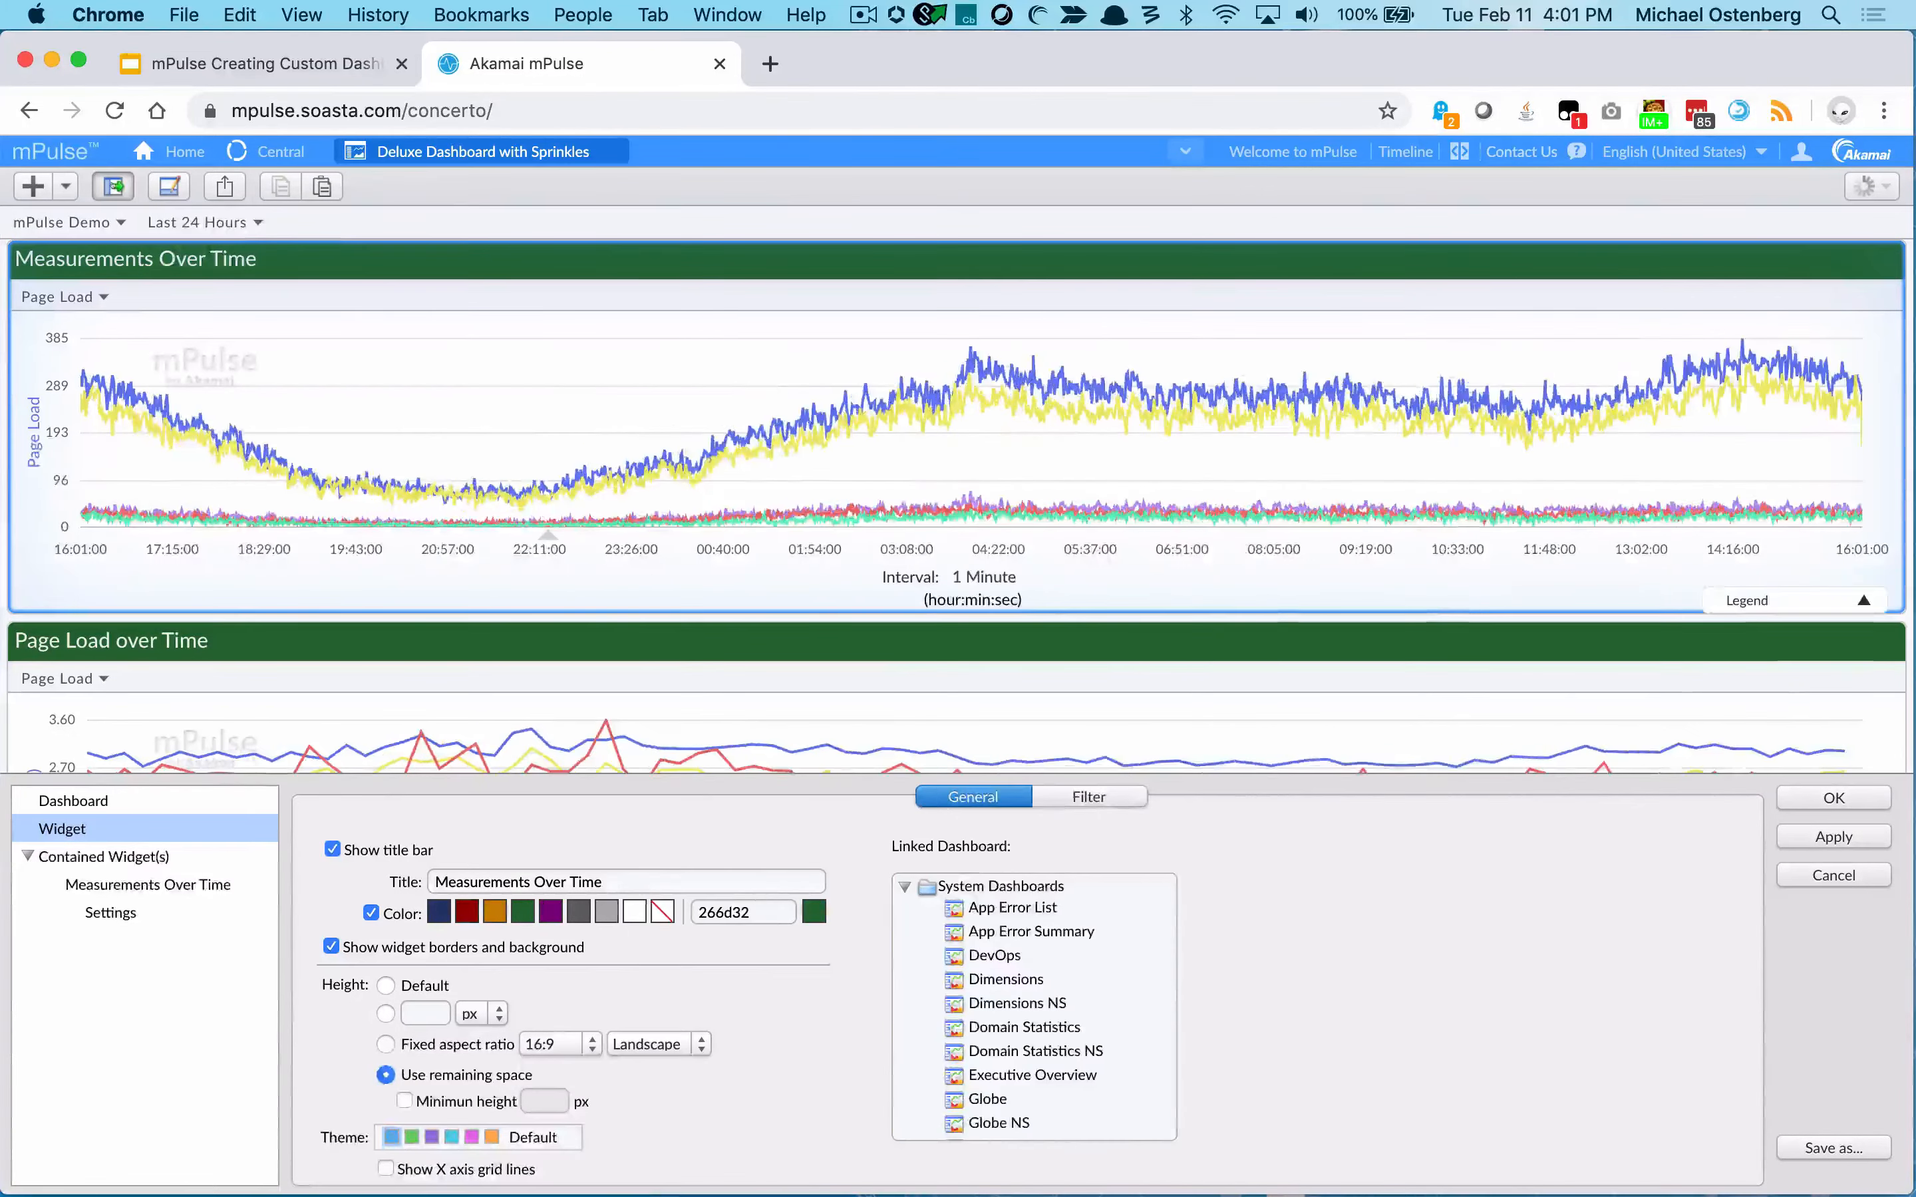
click(168, 186)
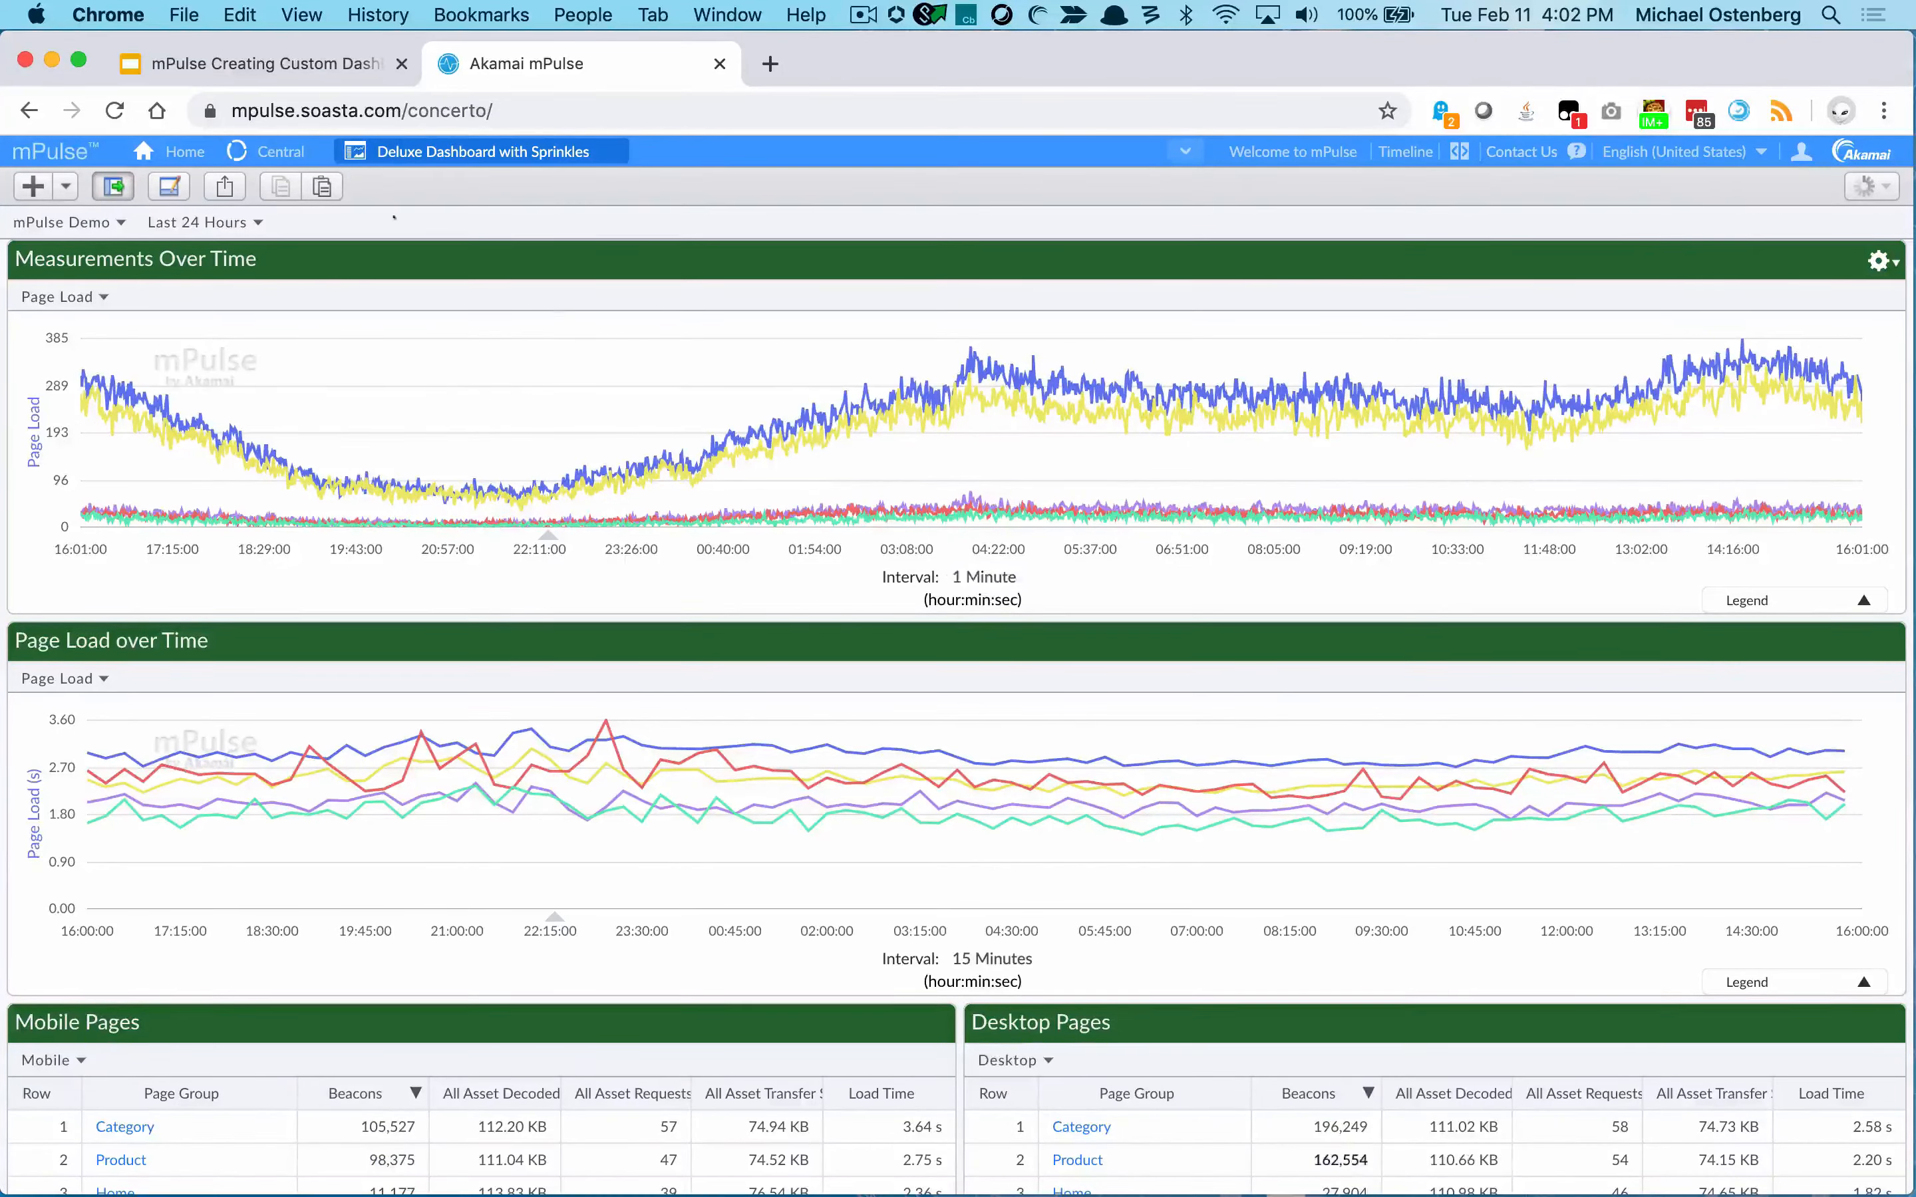
Open the 2019 Performance and Perceived Performance dashboards from the dashboard list to examine their layouts.
click(283, 149)
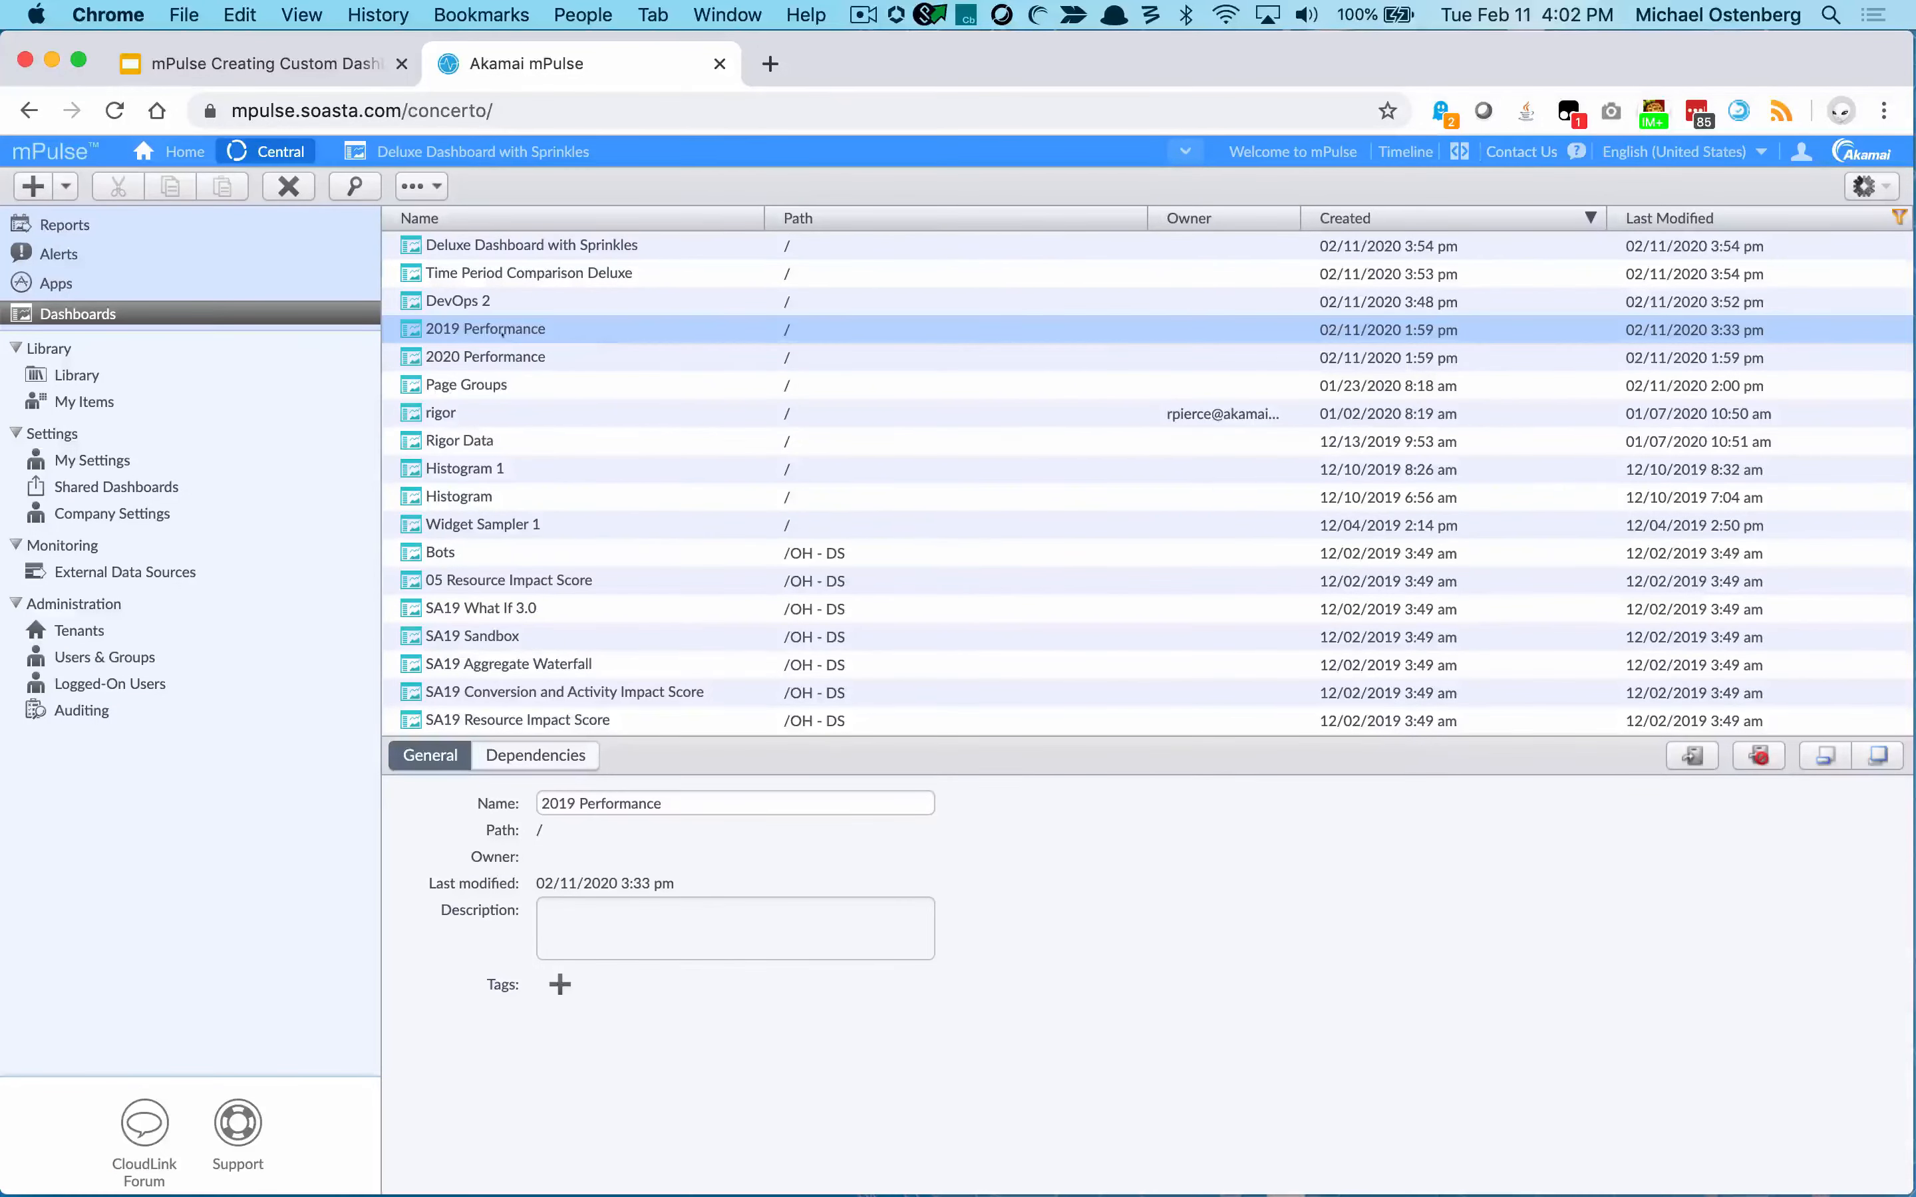
double_click(502, 332)
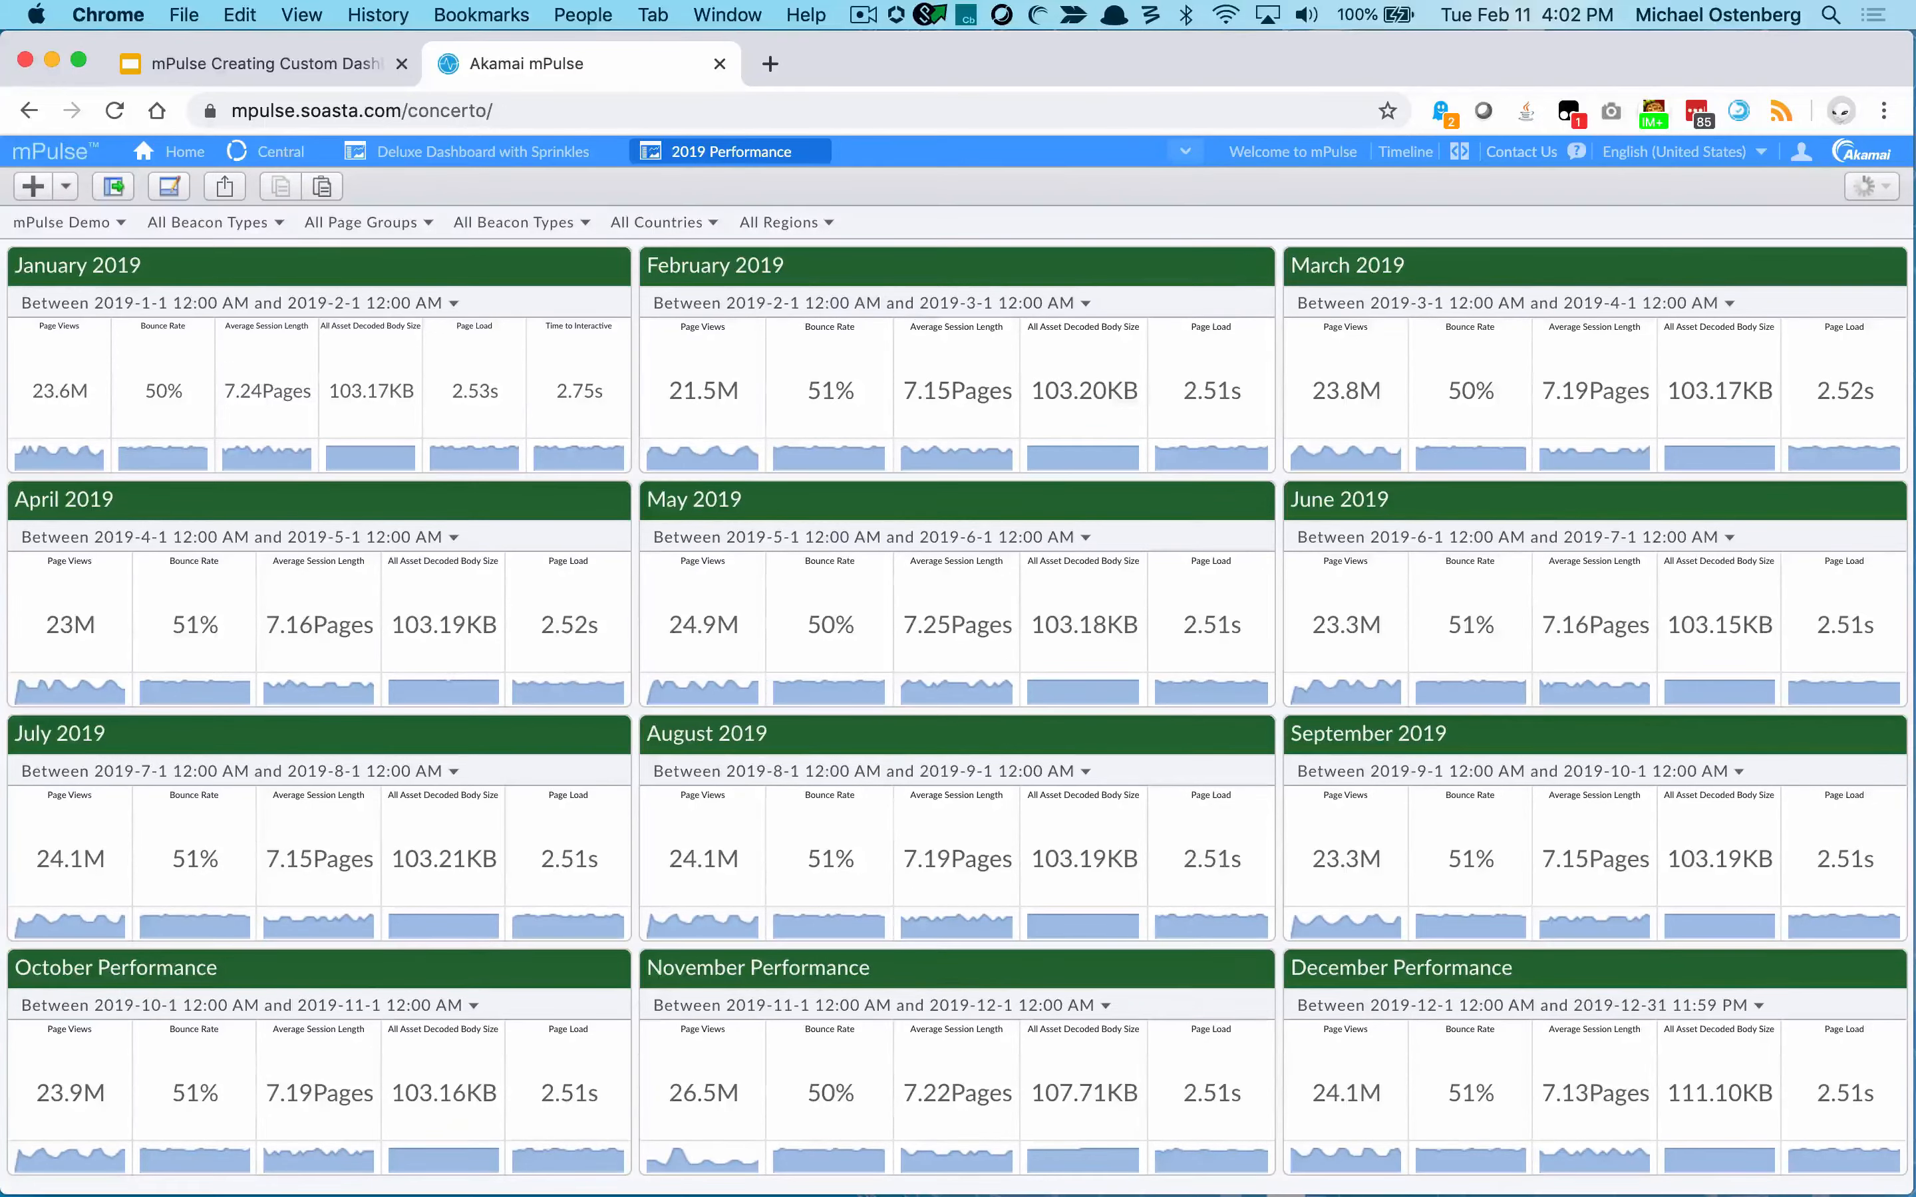
click(270, 149)
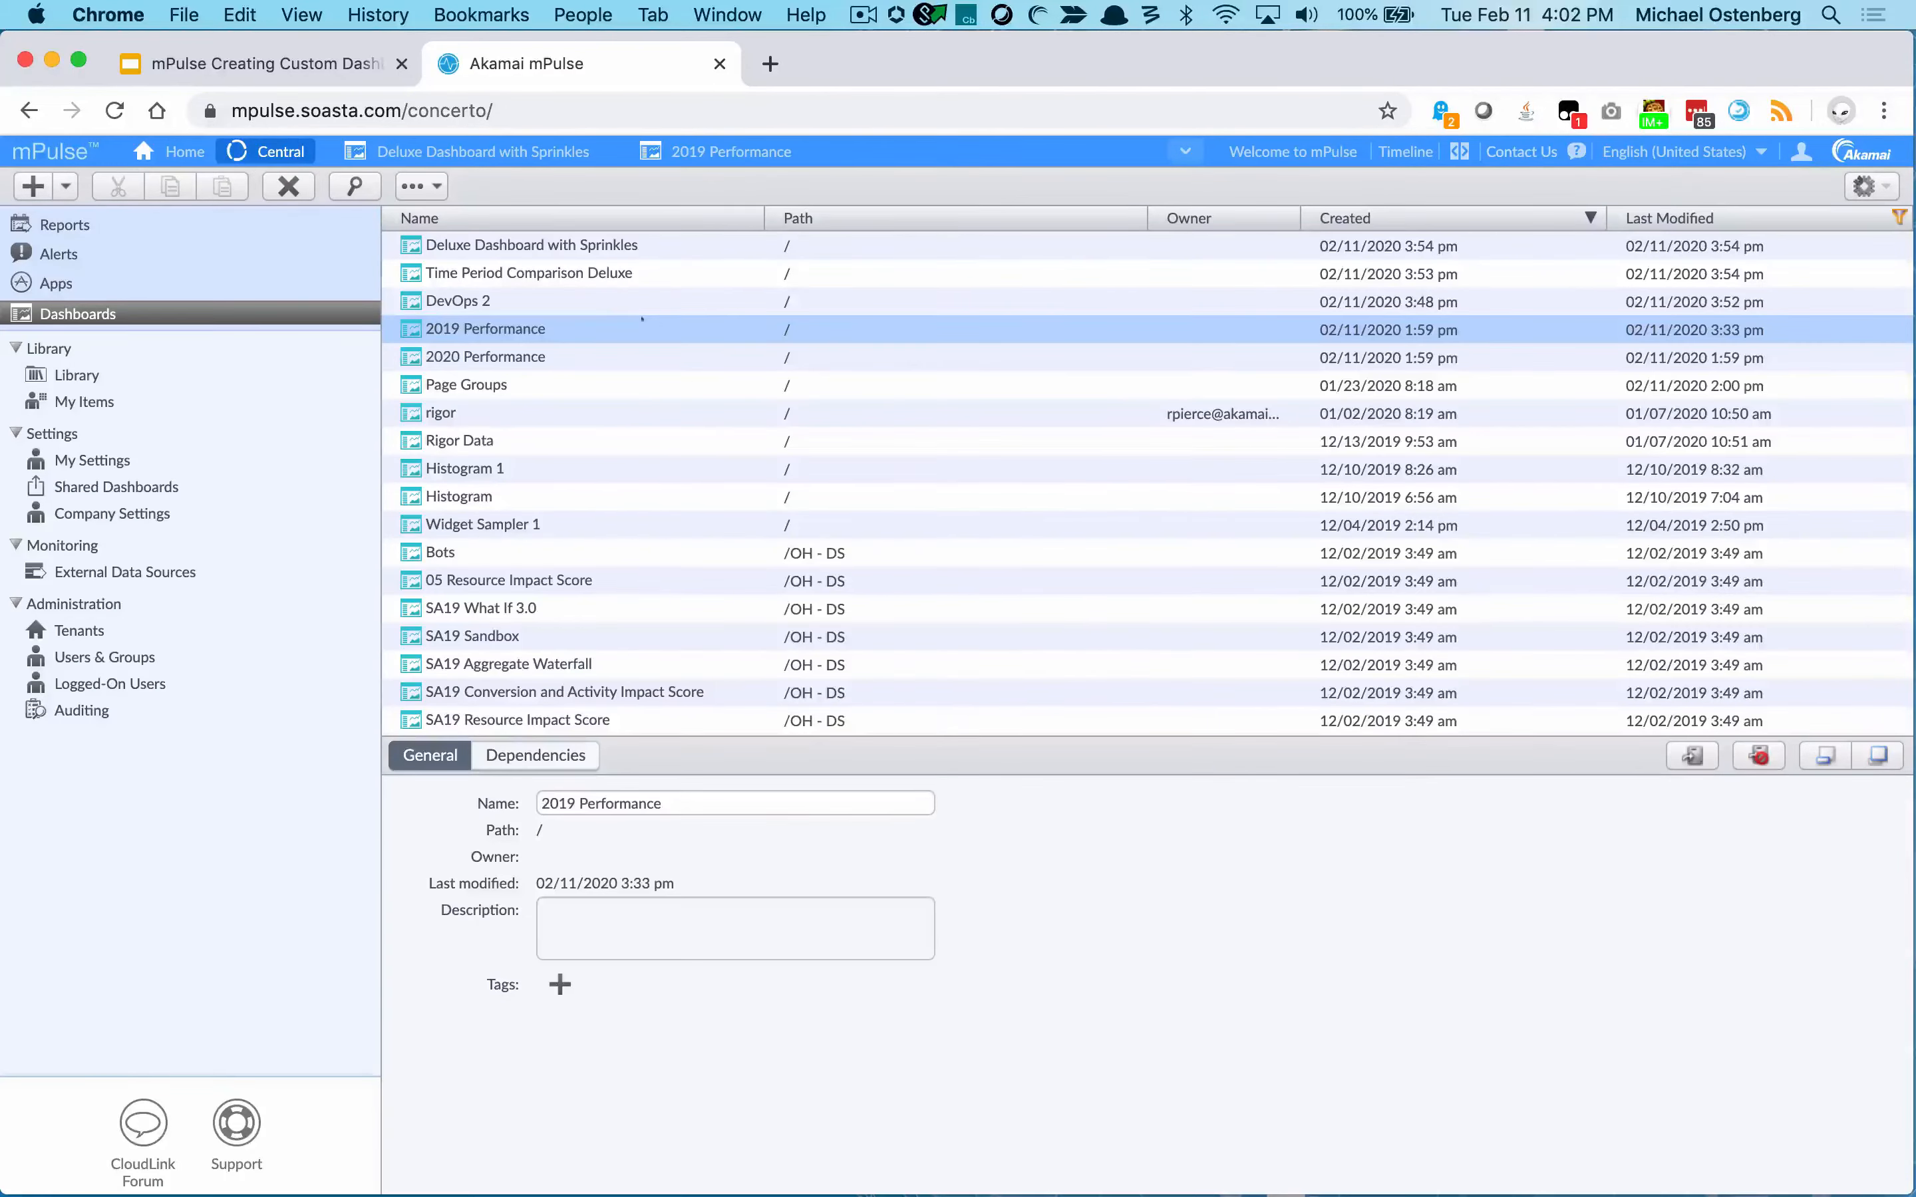
scroll(554, 333, down, 10)
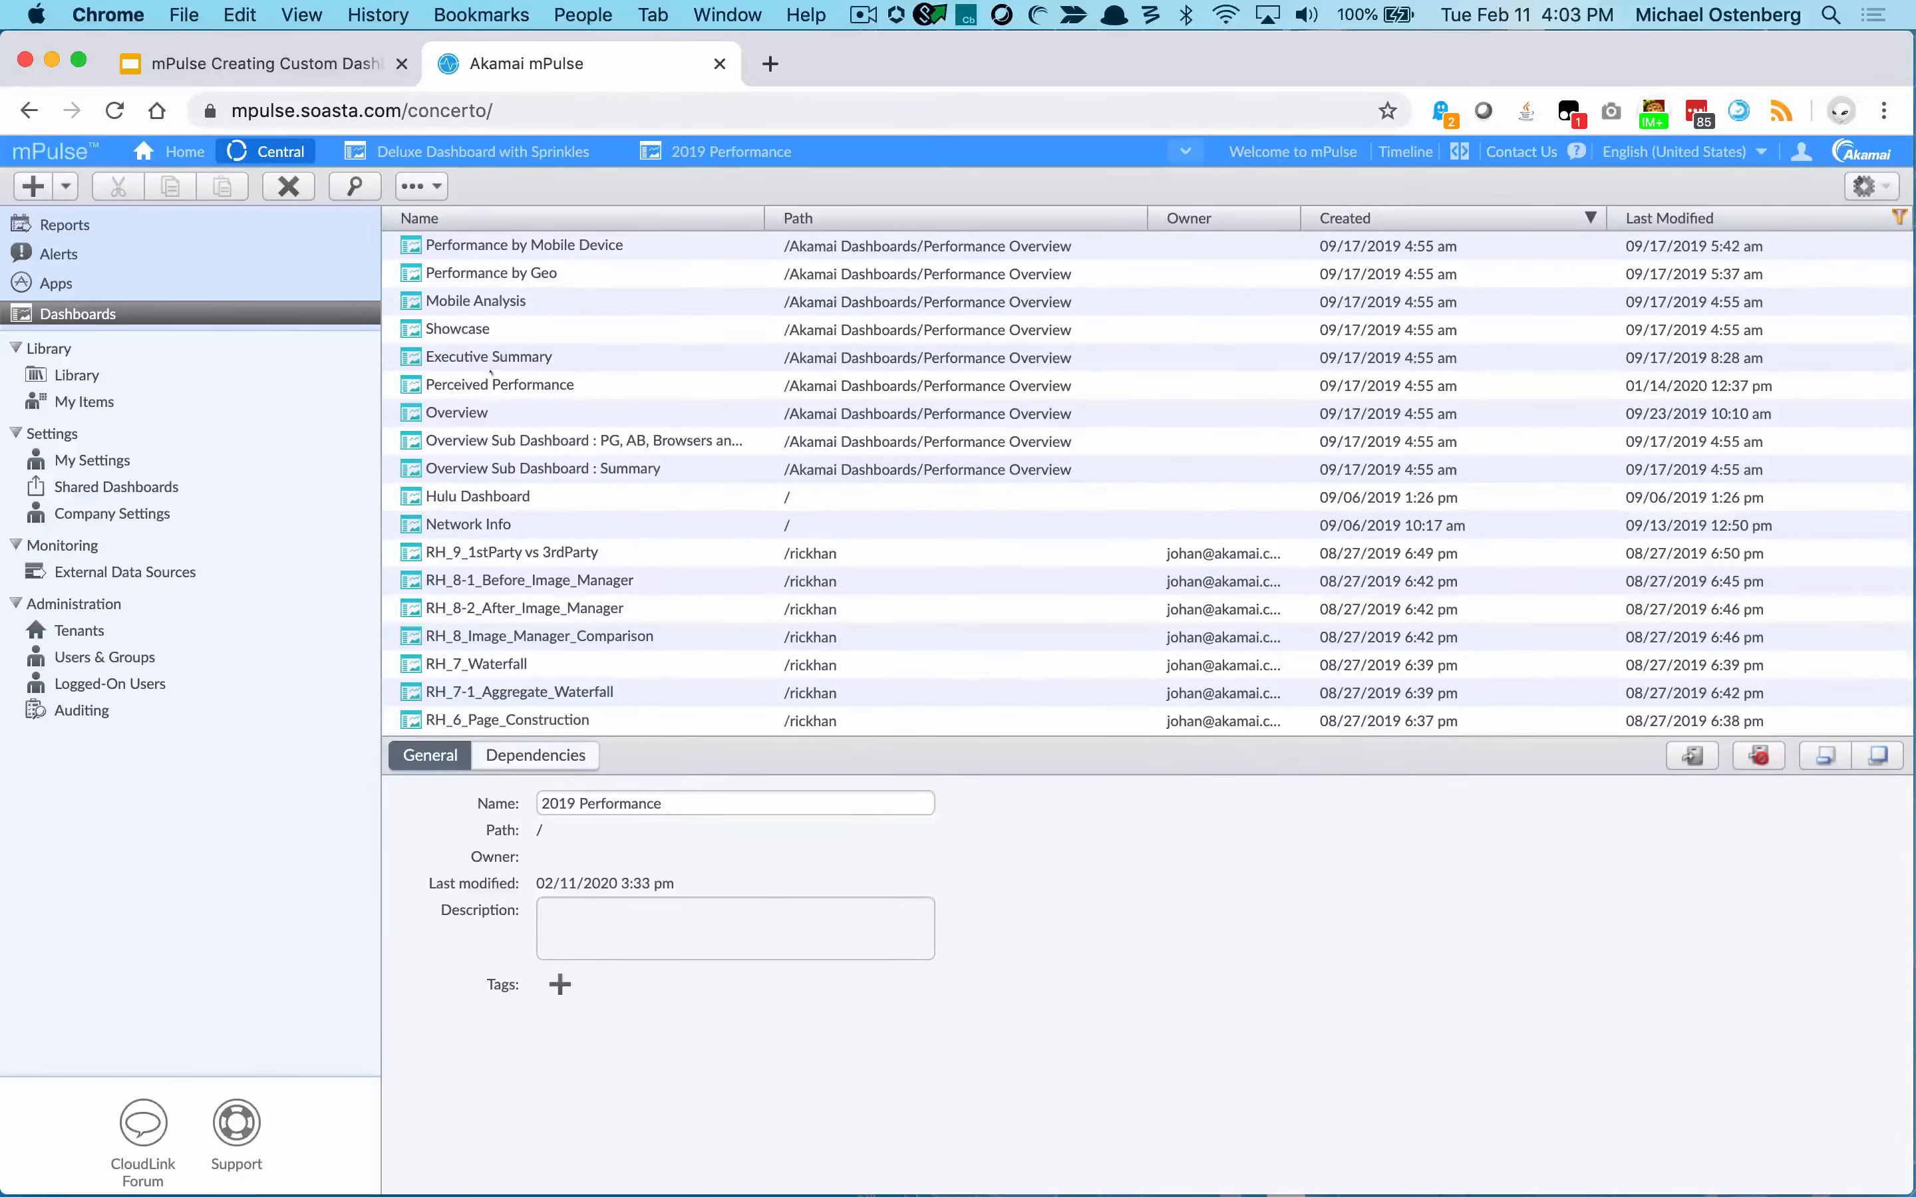
double_click(500, 386)
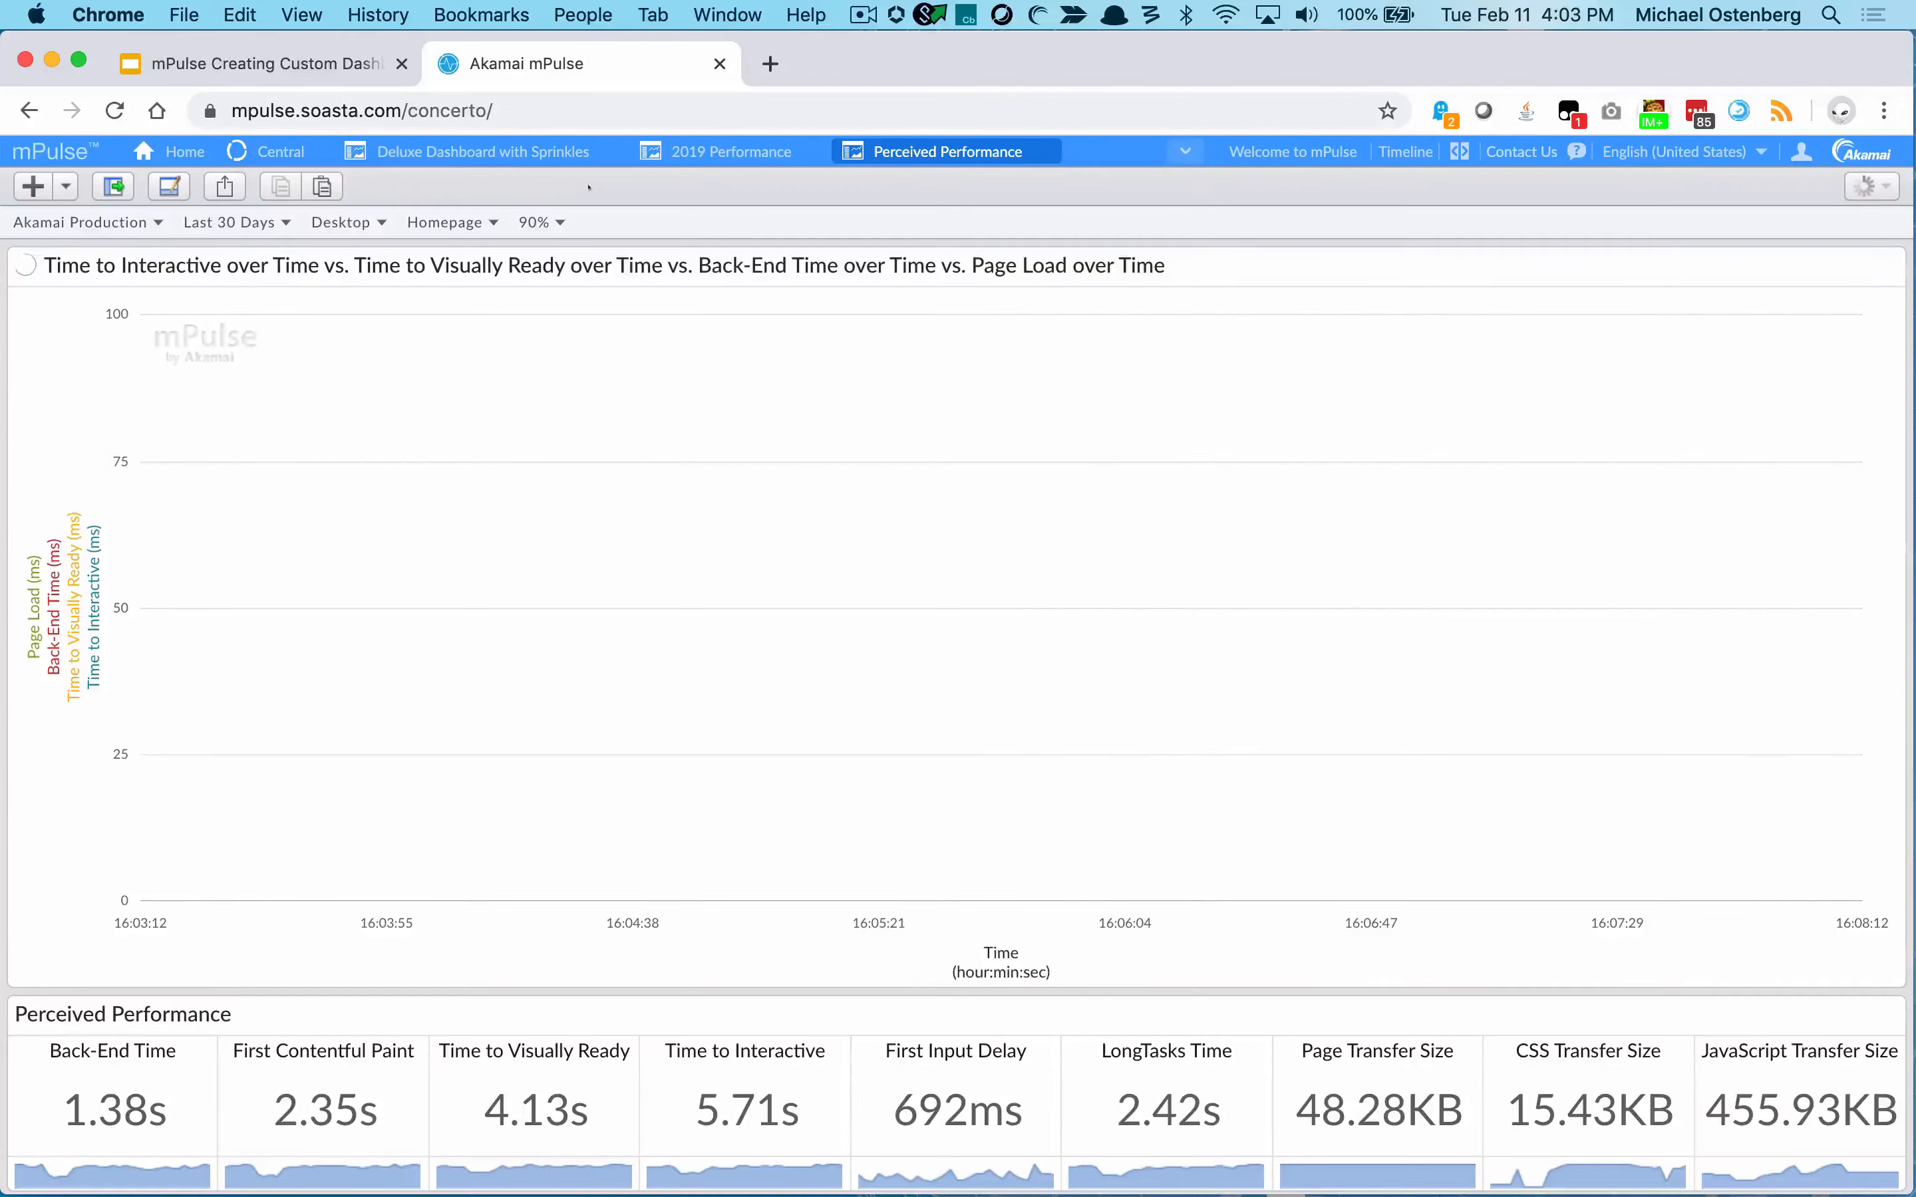
On Deluxe Dashboard with Sprinkles, combine the Page Load over Time chart into the Measurements Over Time chart.
click(447, 149)
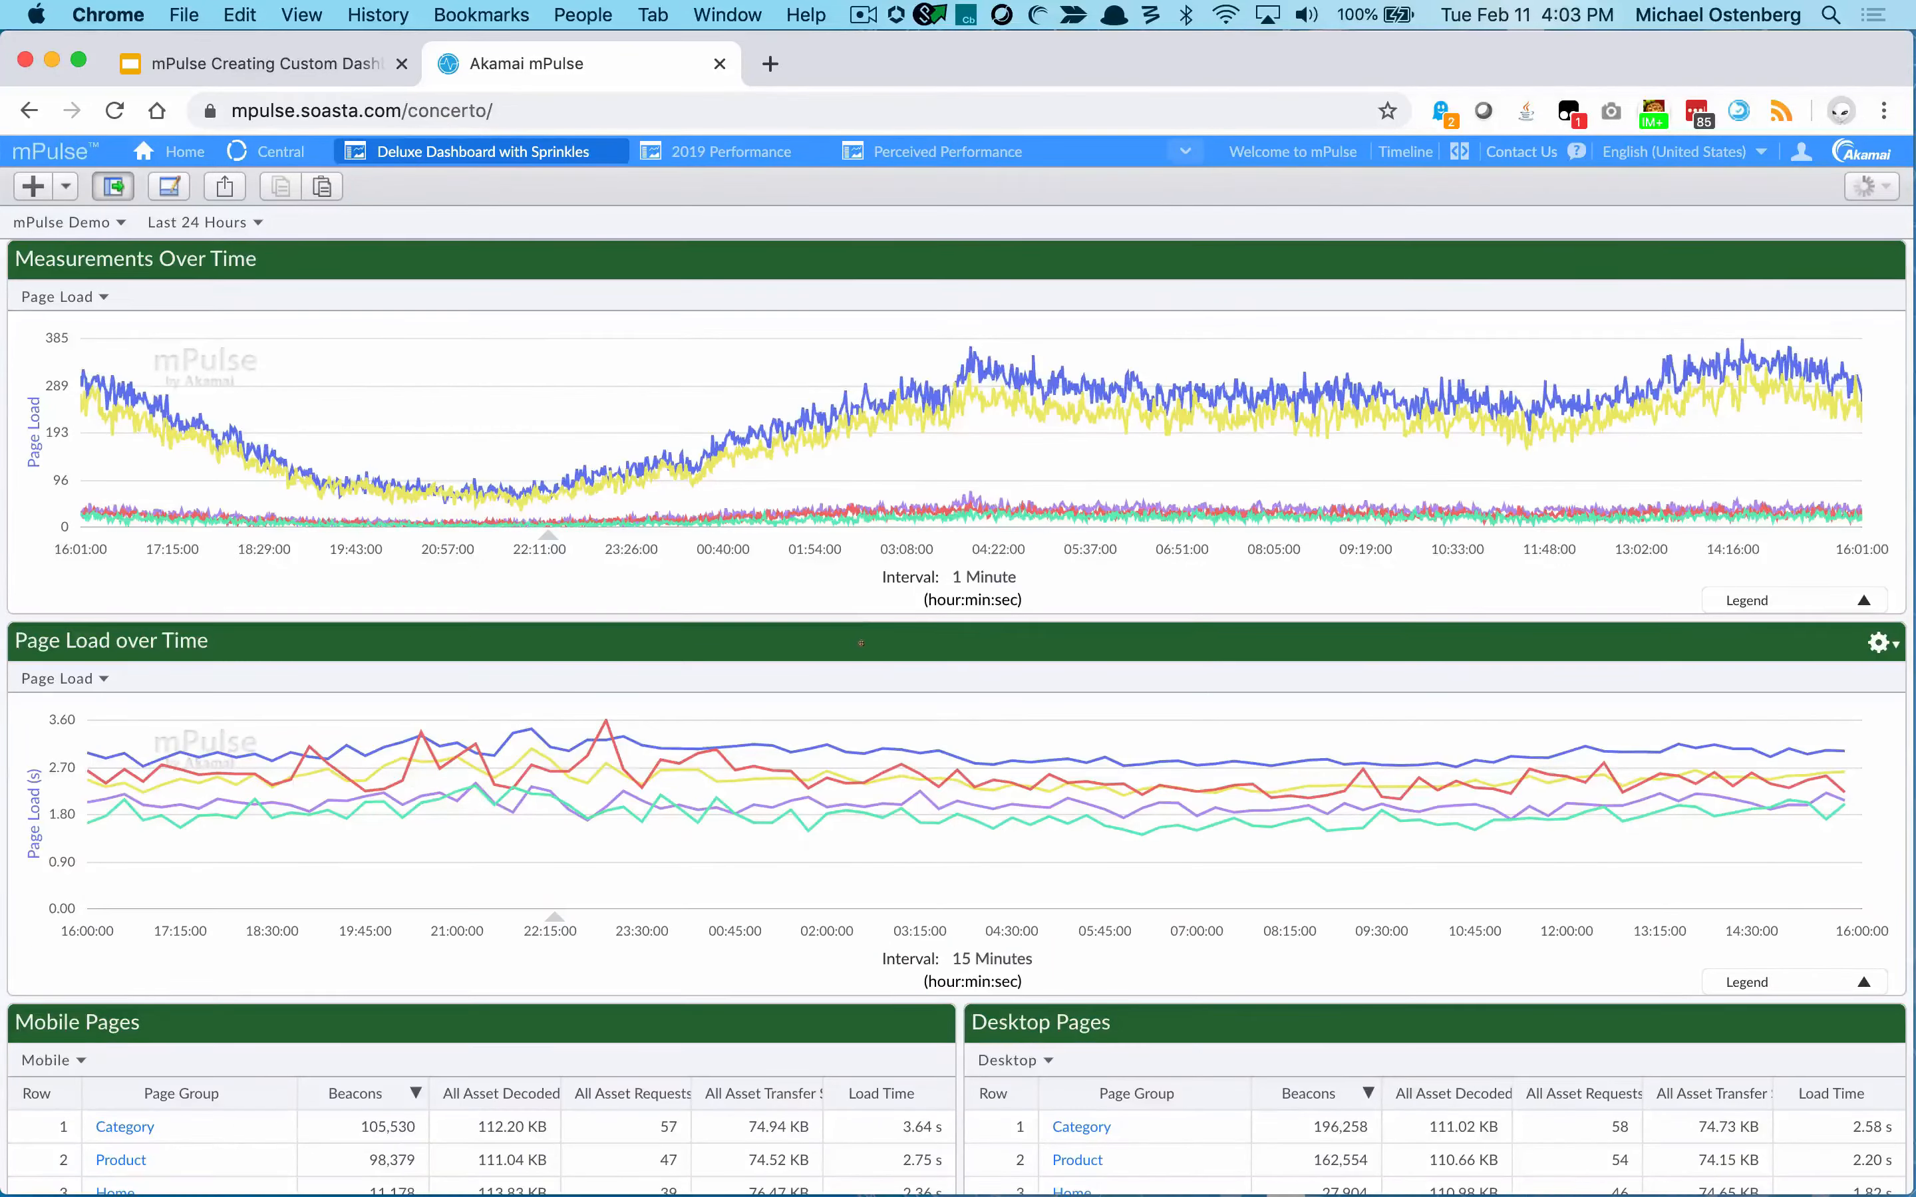
drag(861, 644, 950, 435)
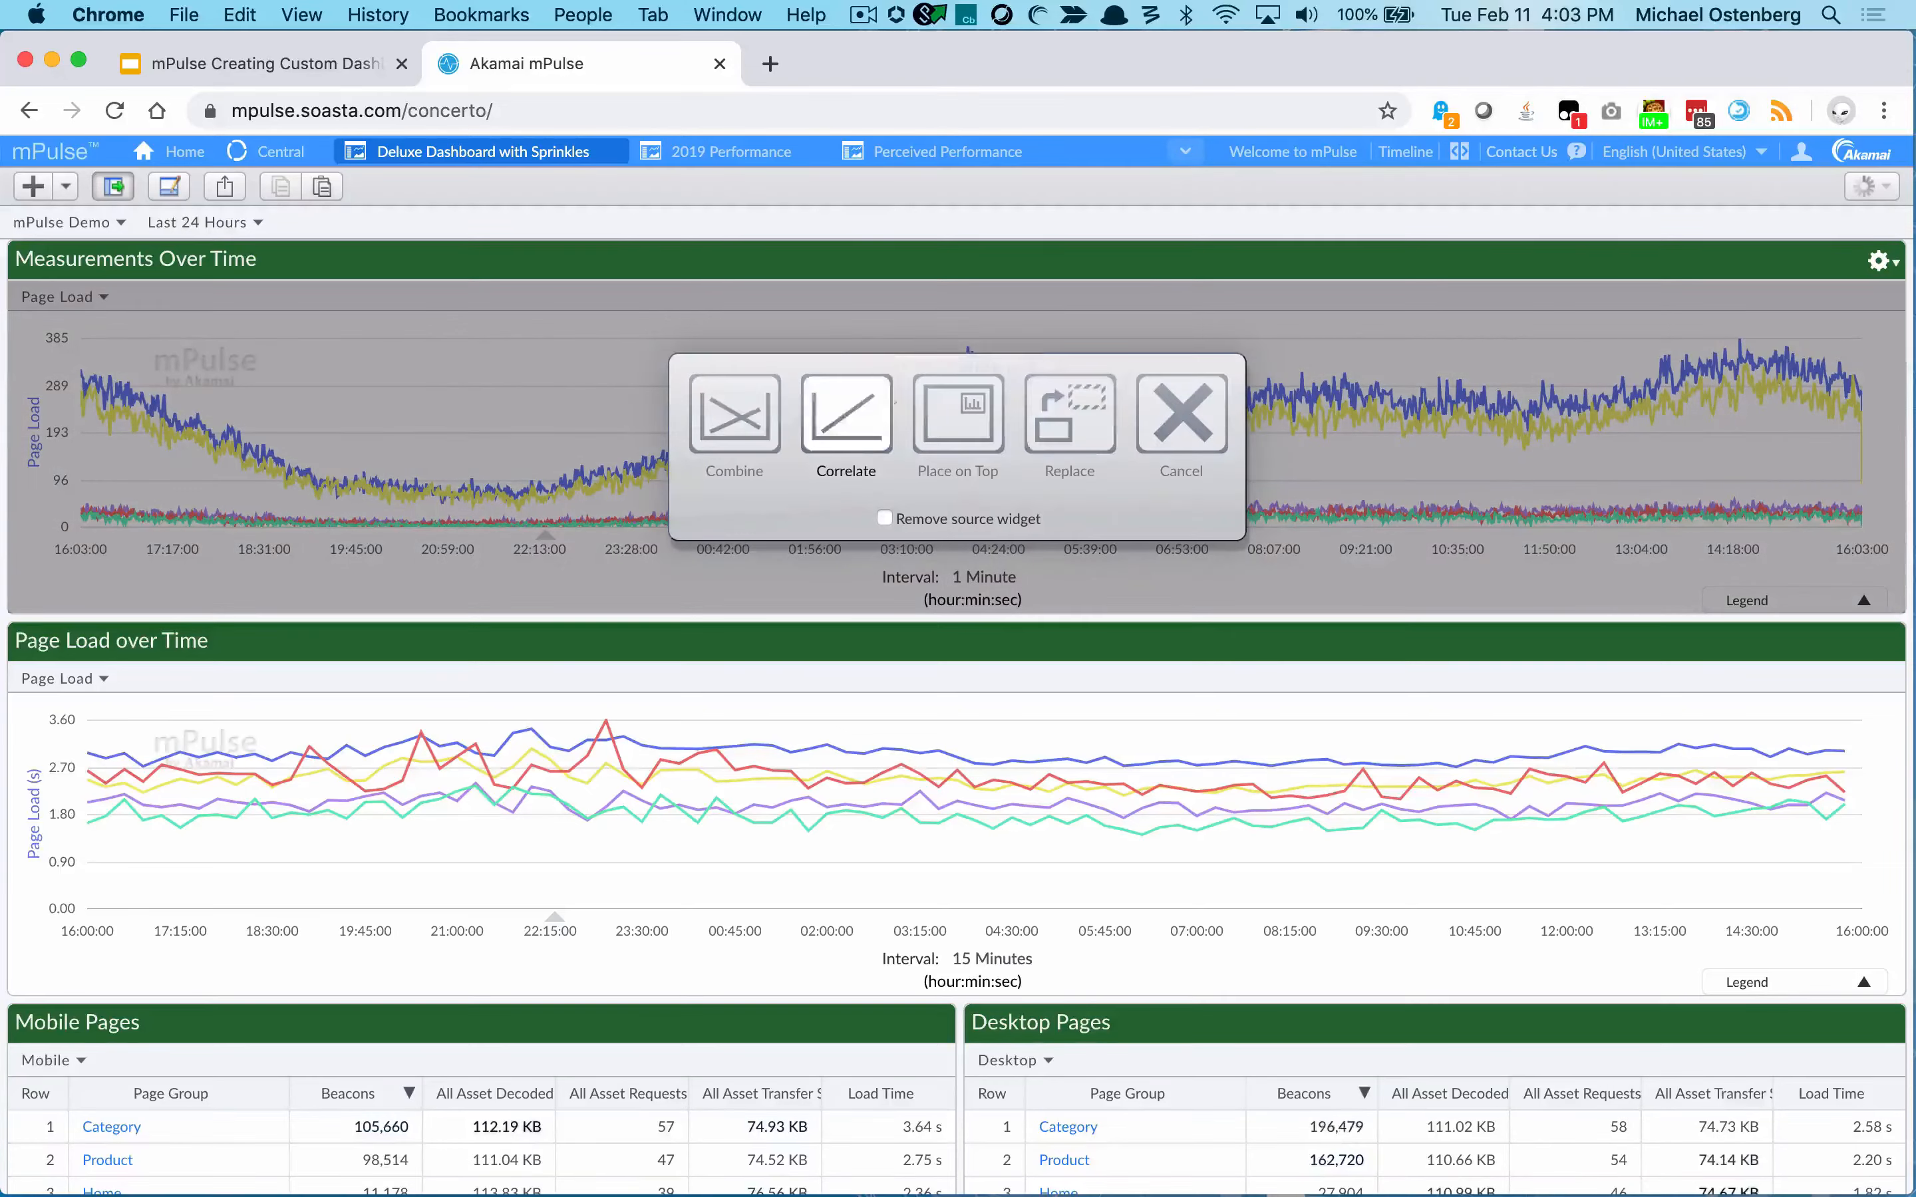
click(726, 412)
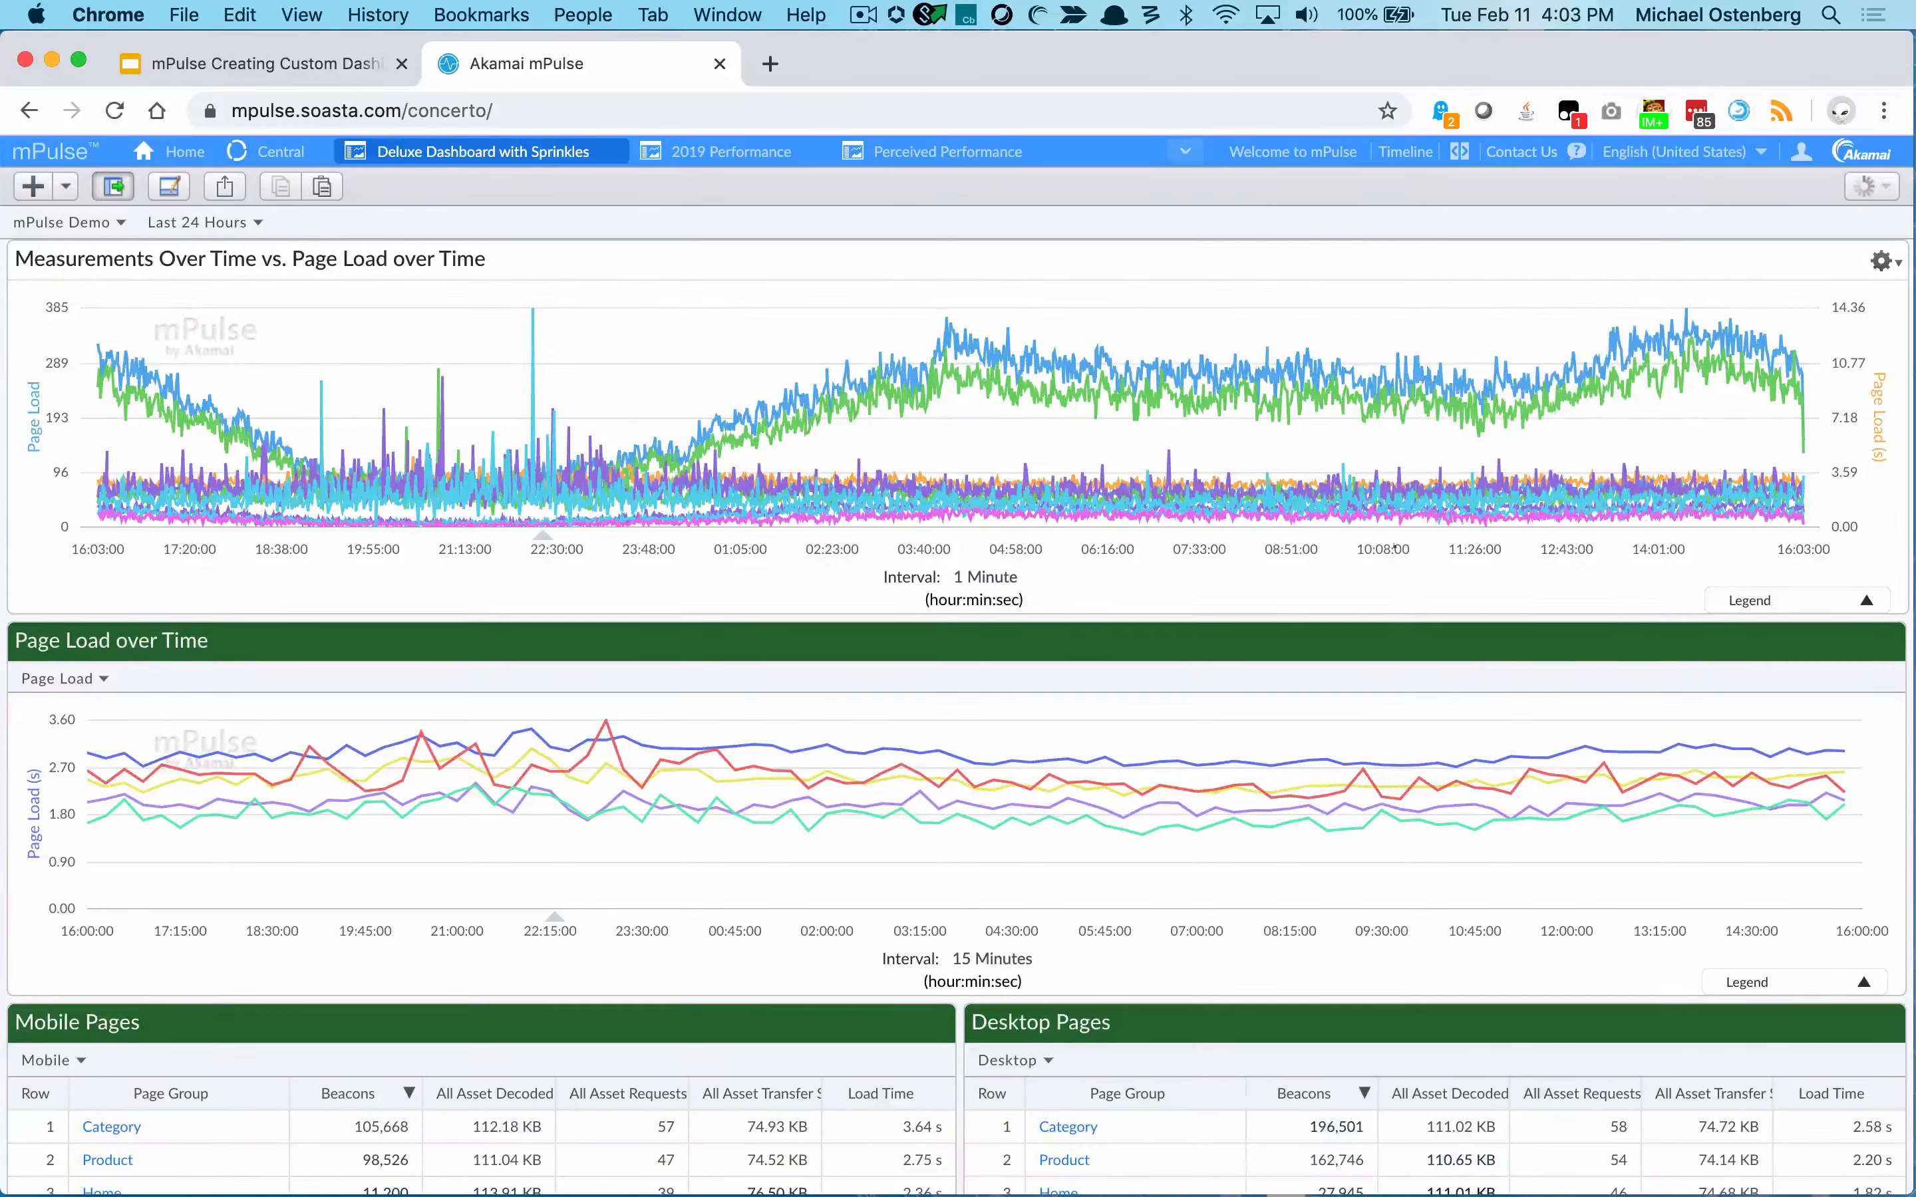
mouse_move(1429, 474)
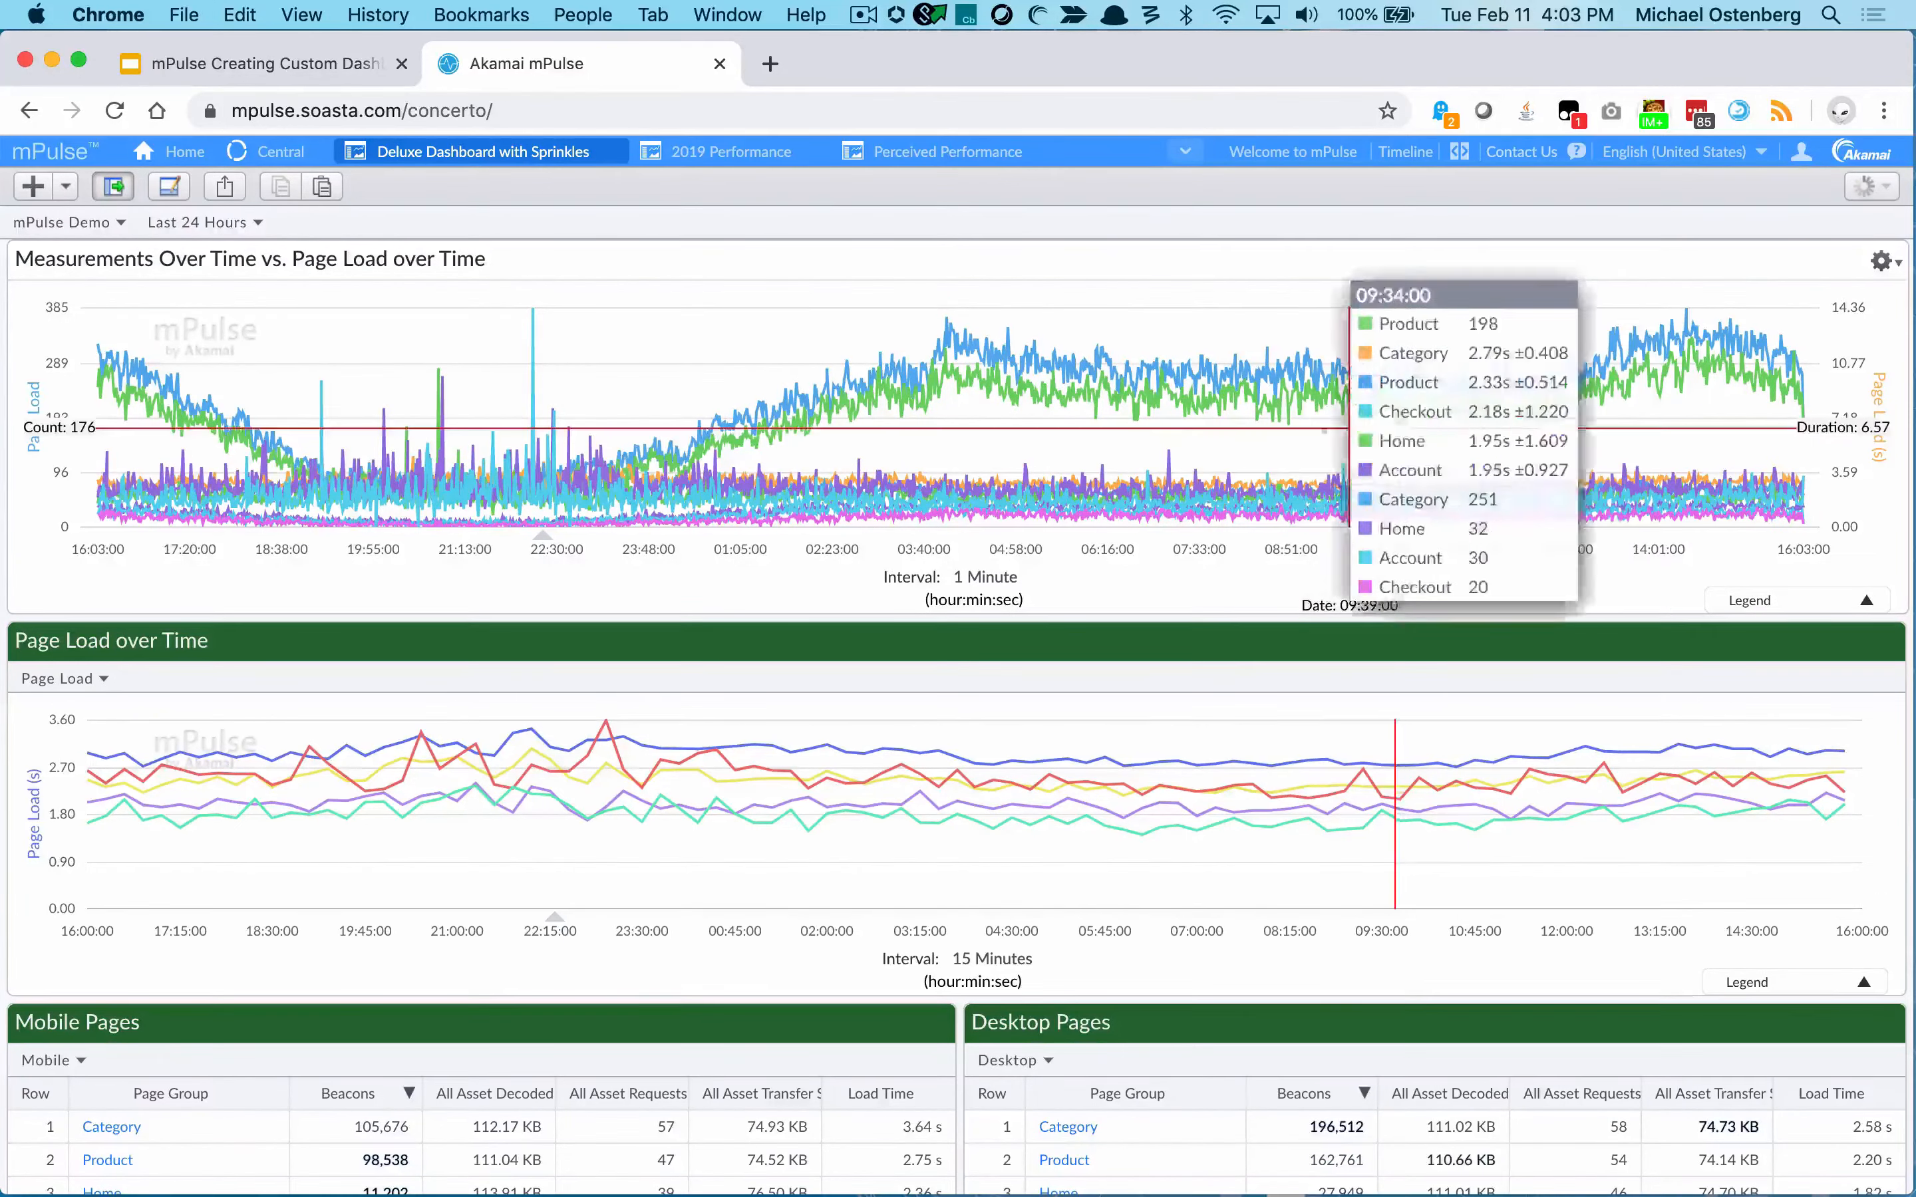
Examine the combined timing chart on the Perceived Performance dashboard and switch to the custom dashboards presentation in Google Slides.
click(922, 151)
mouse_move(700, 402)
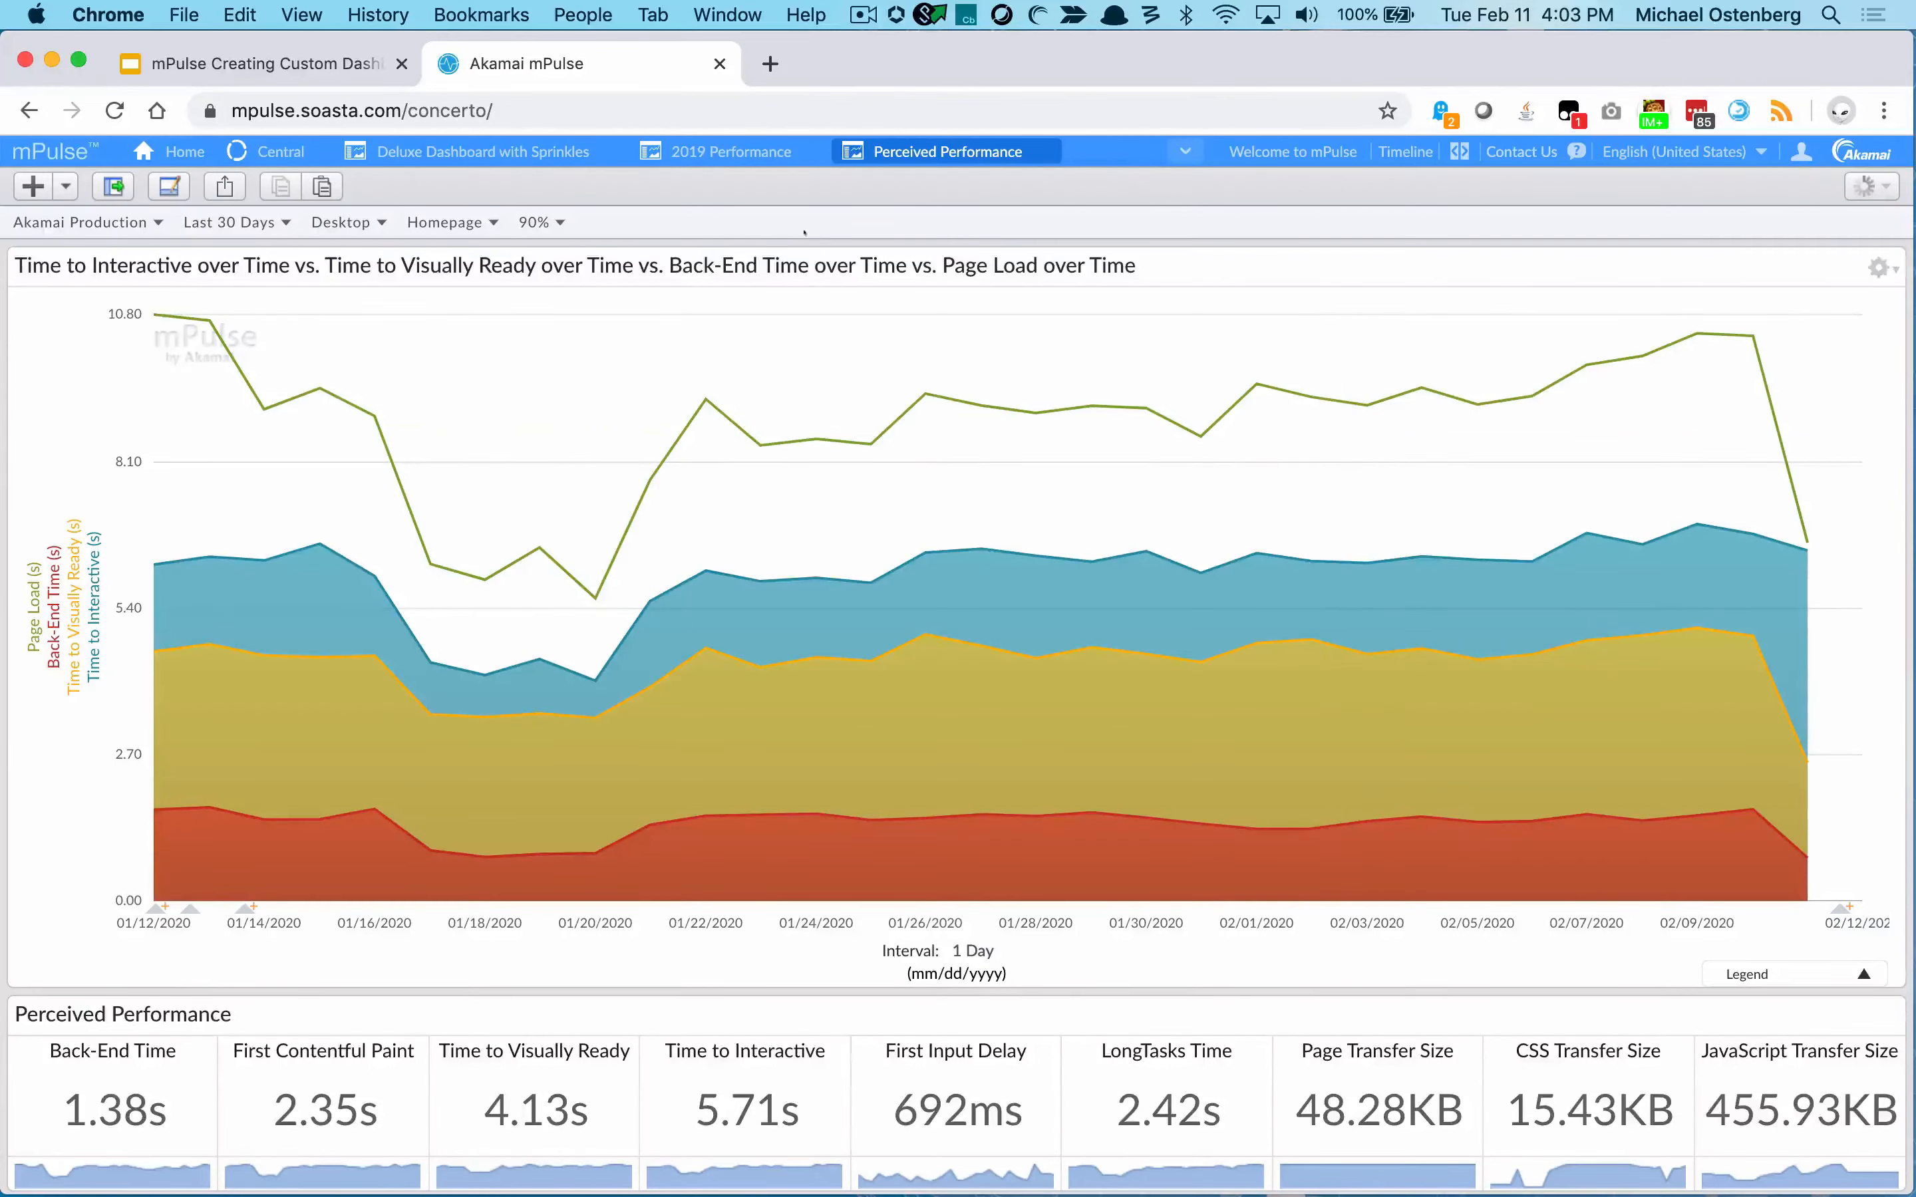
click(285, 65)
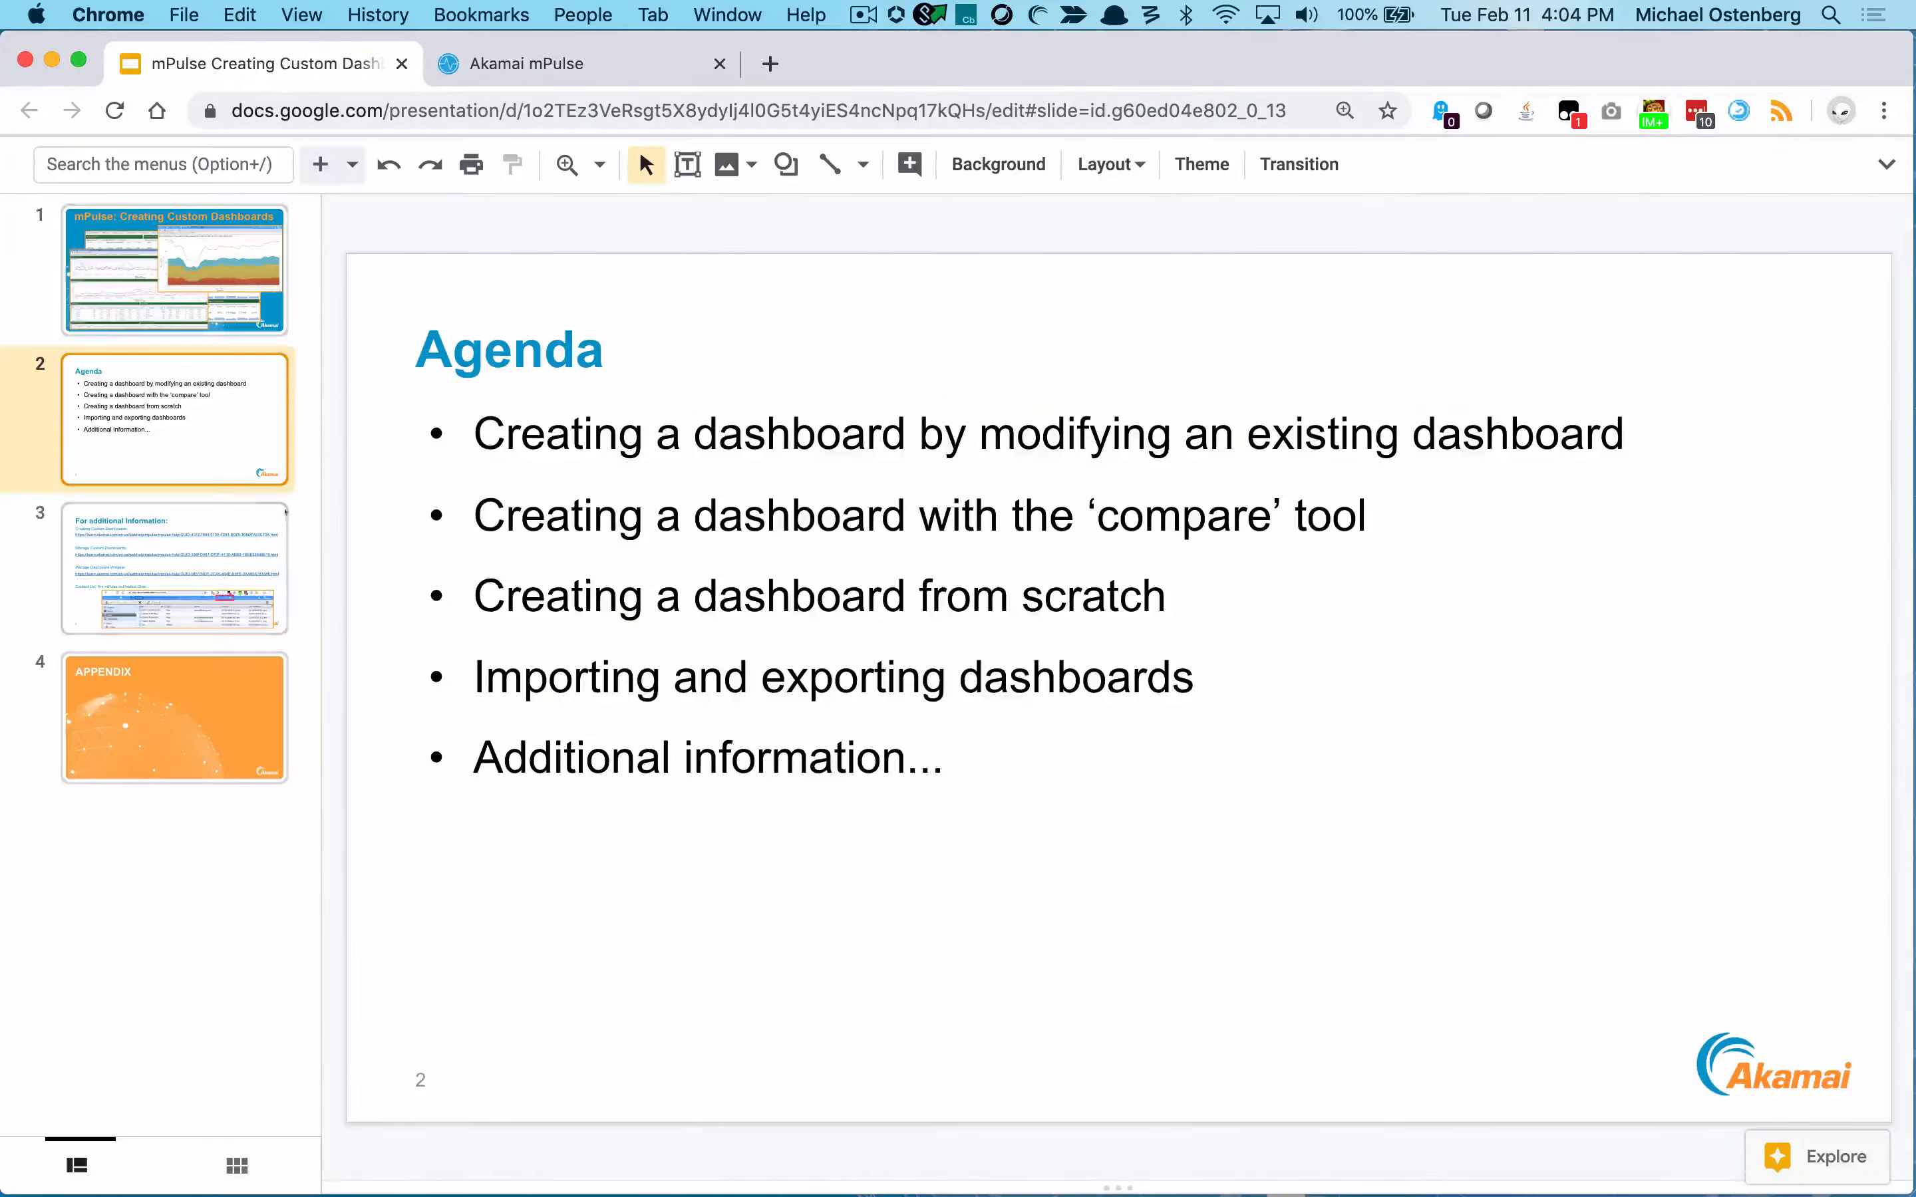
click(251, 531)
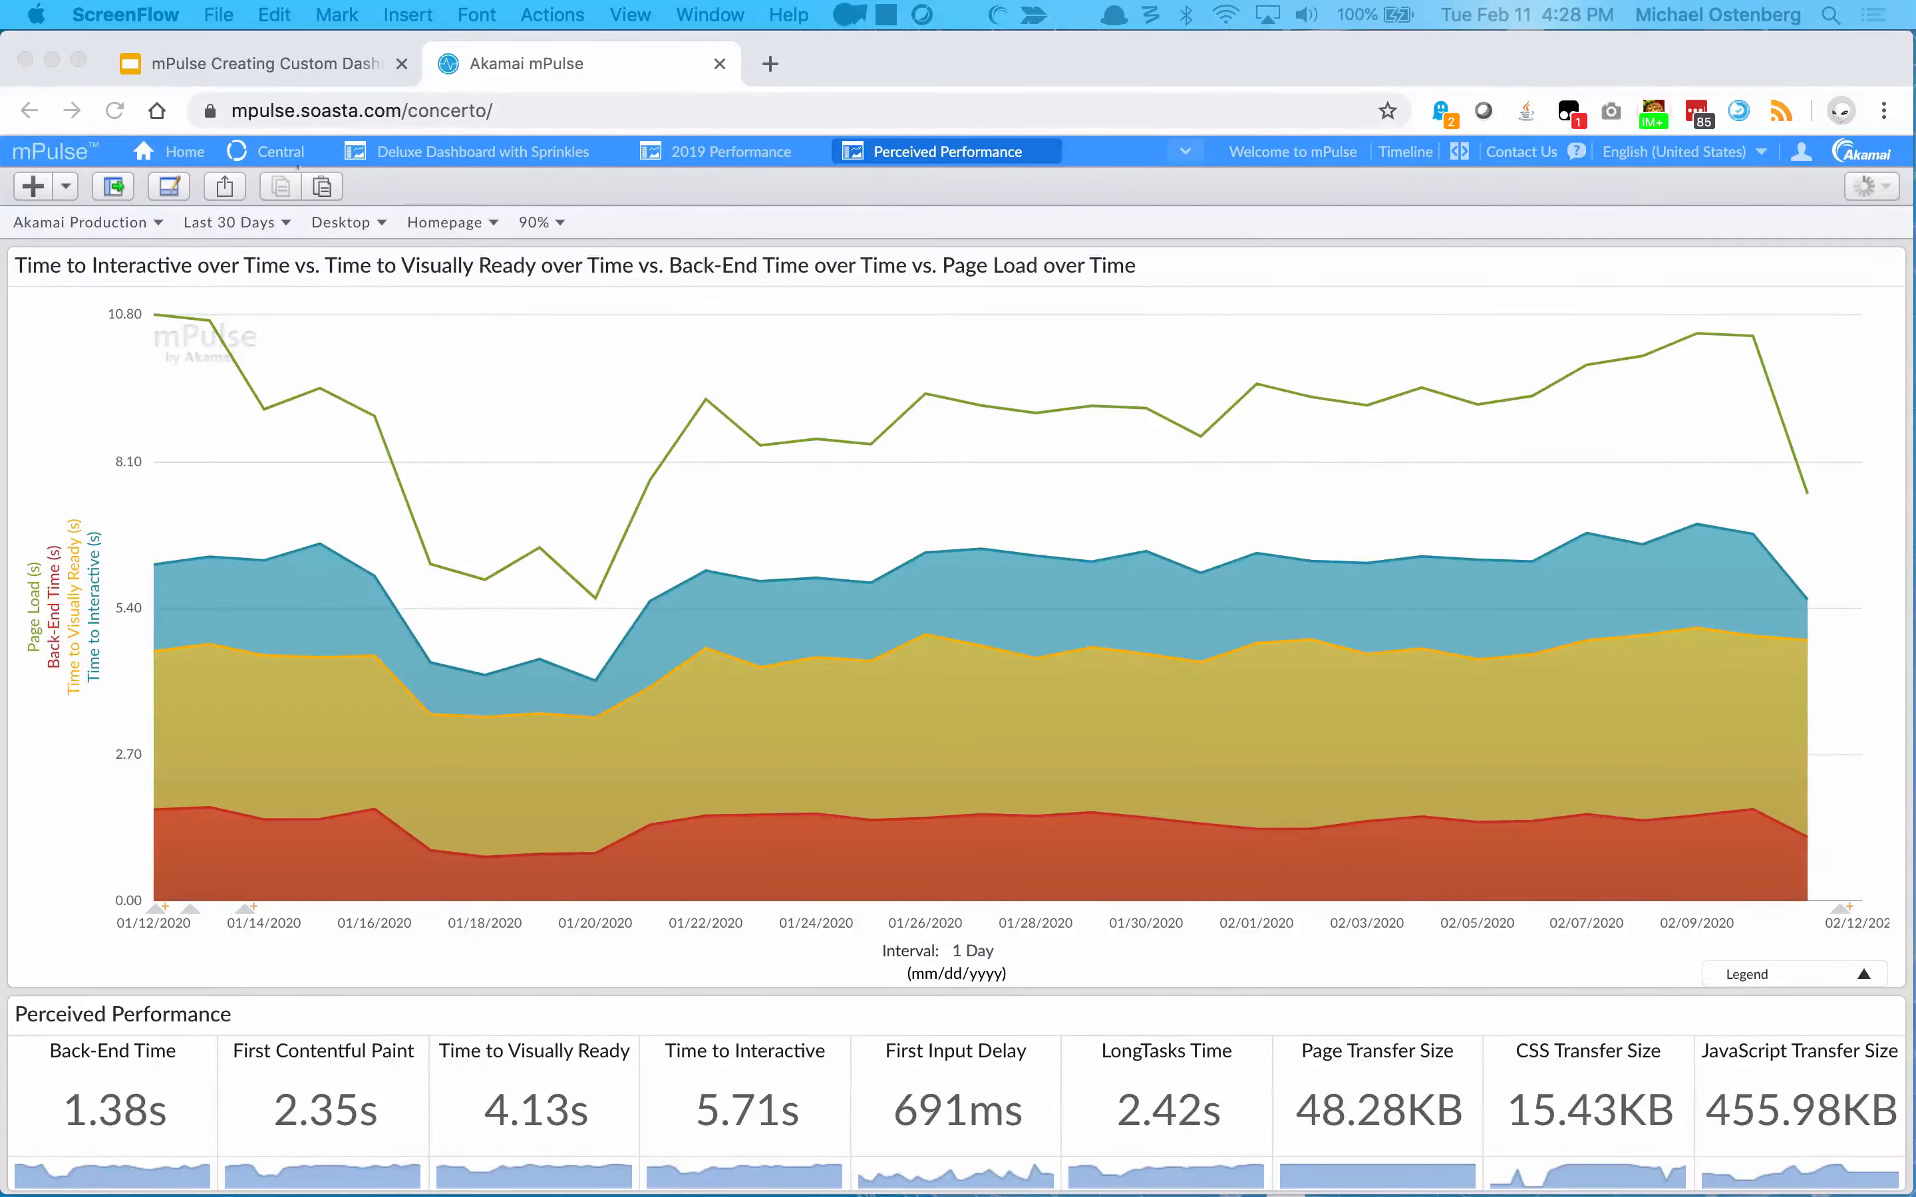
Export Deluxe Dashboard with Sprinkles as a ZIP file, including the objects that the dashboard uses.
click(277, 153)
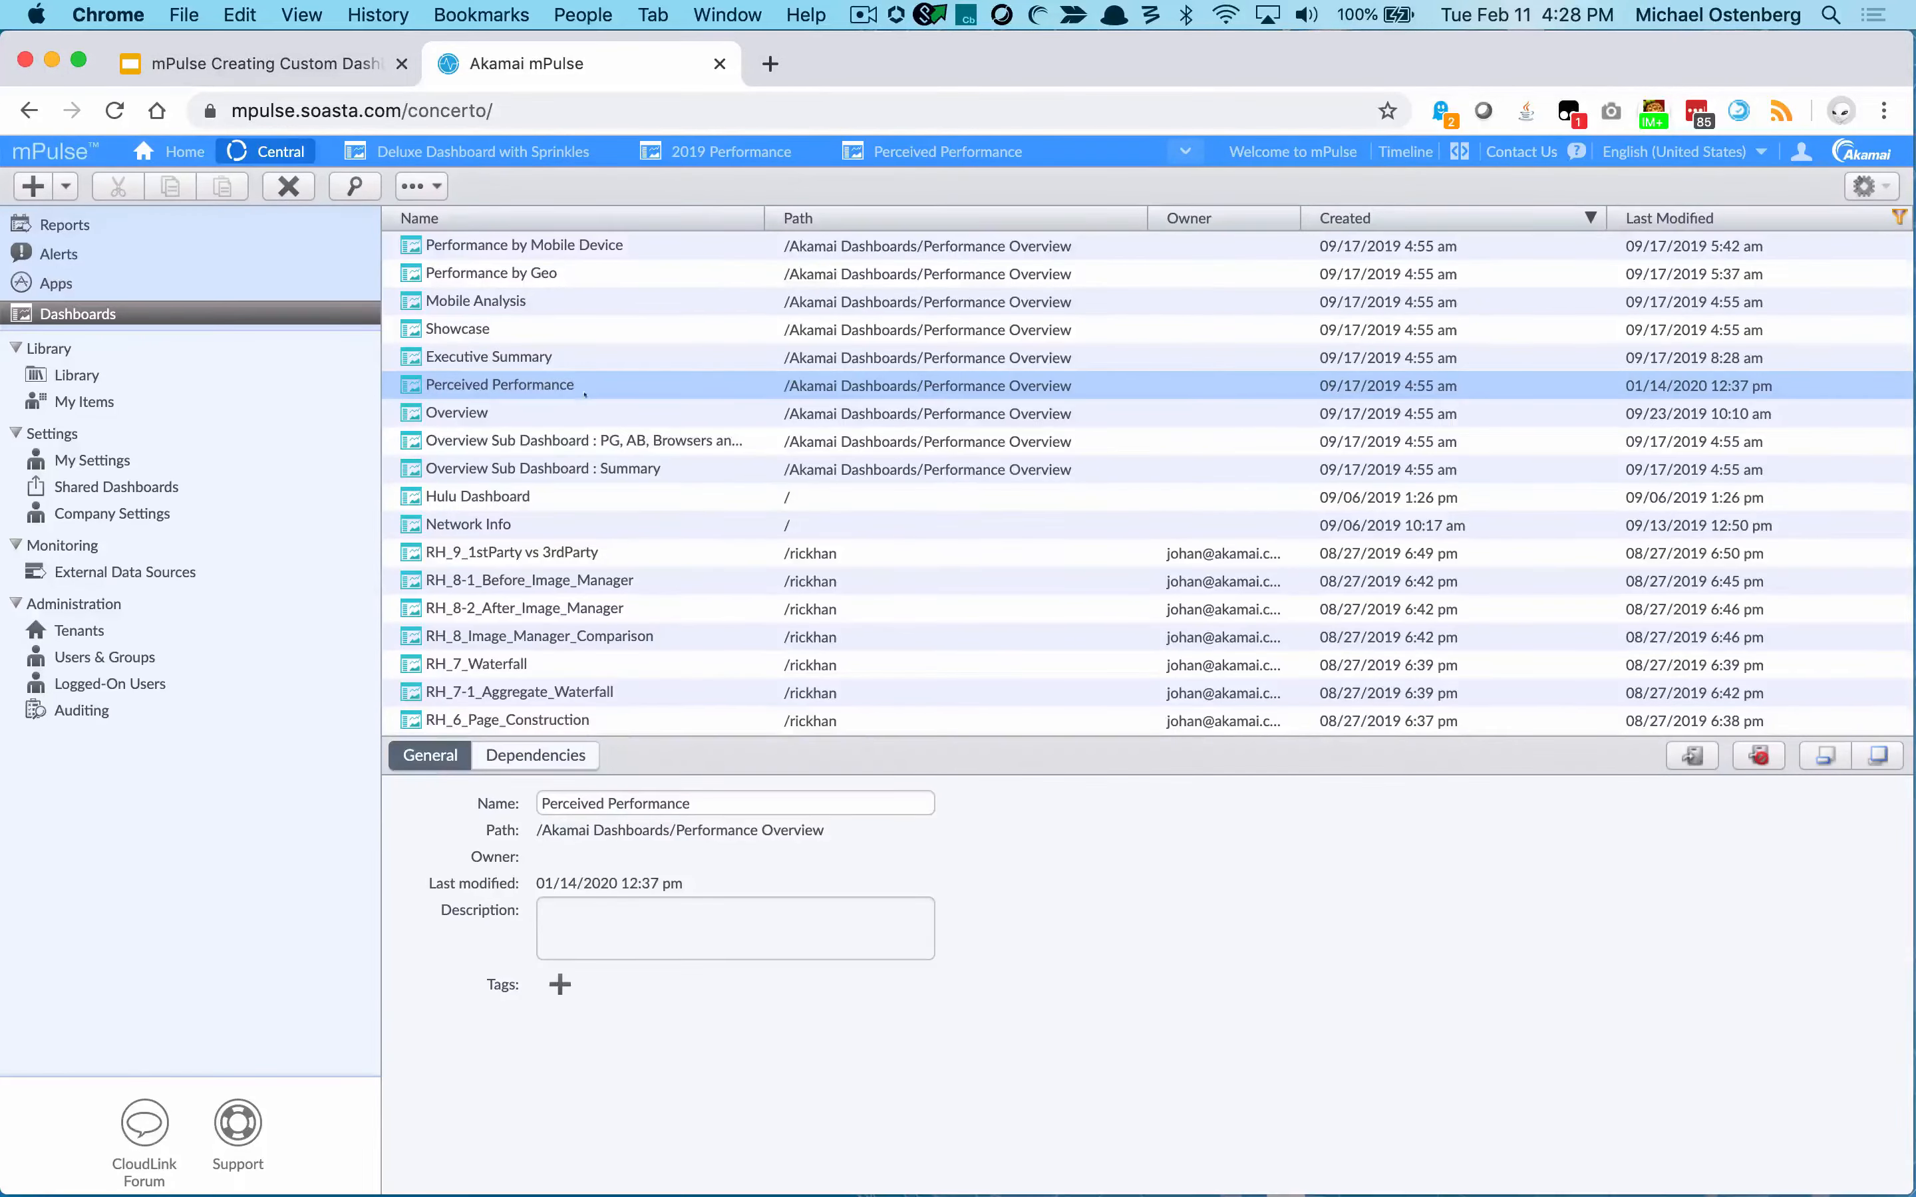
scroll(584, 394, up, 10)
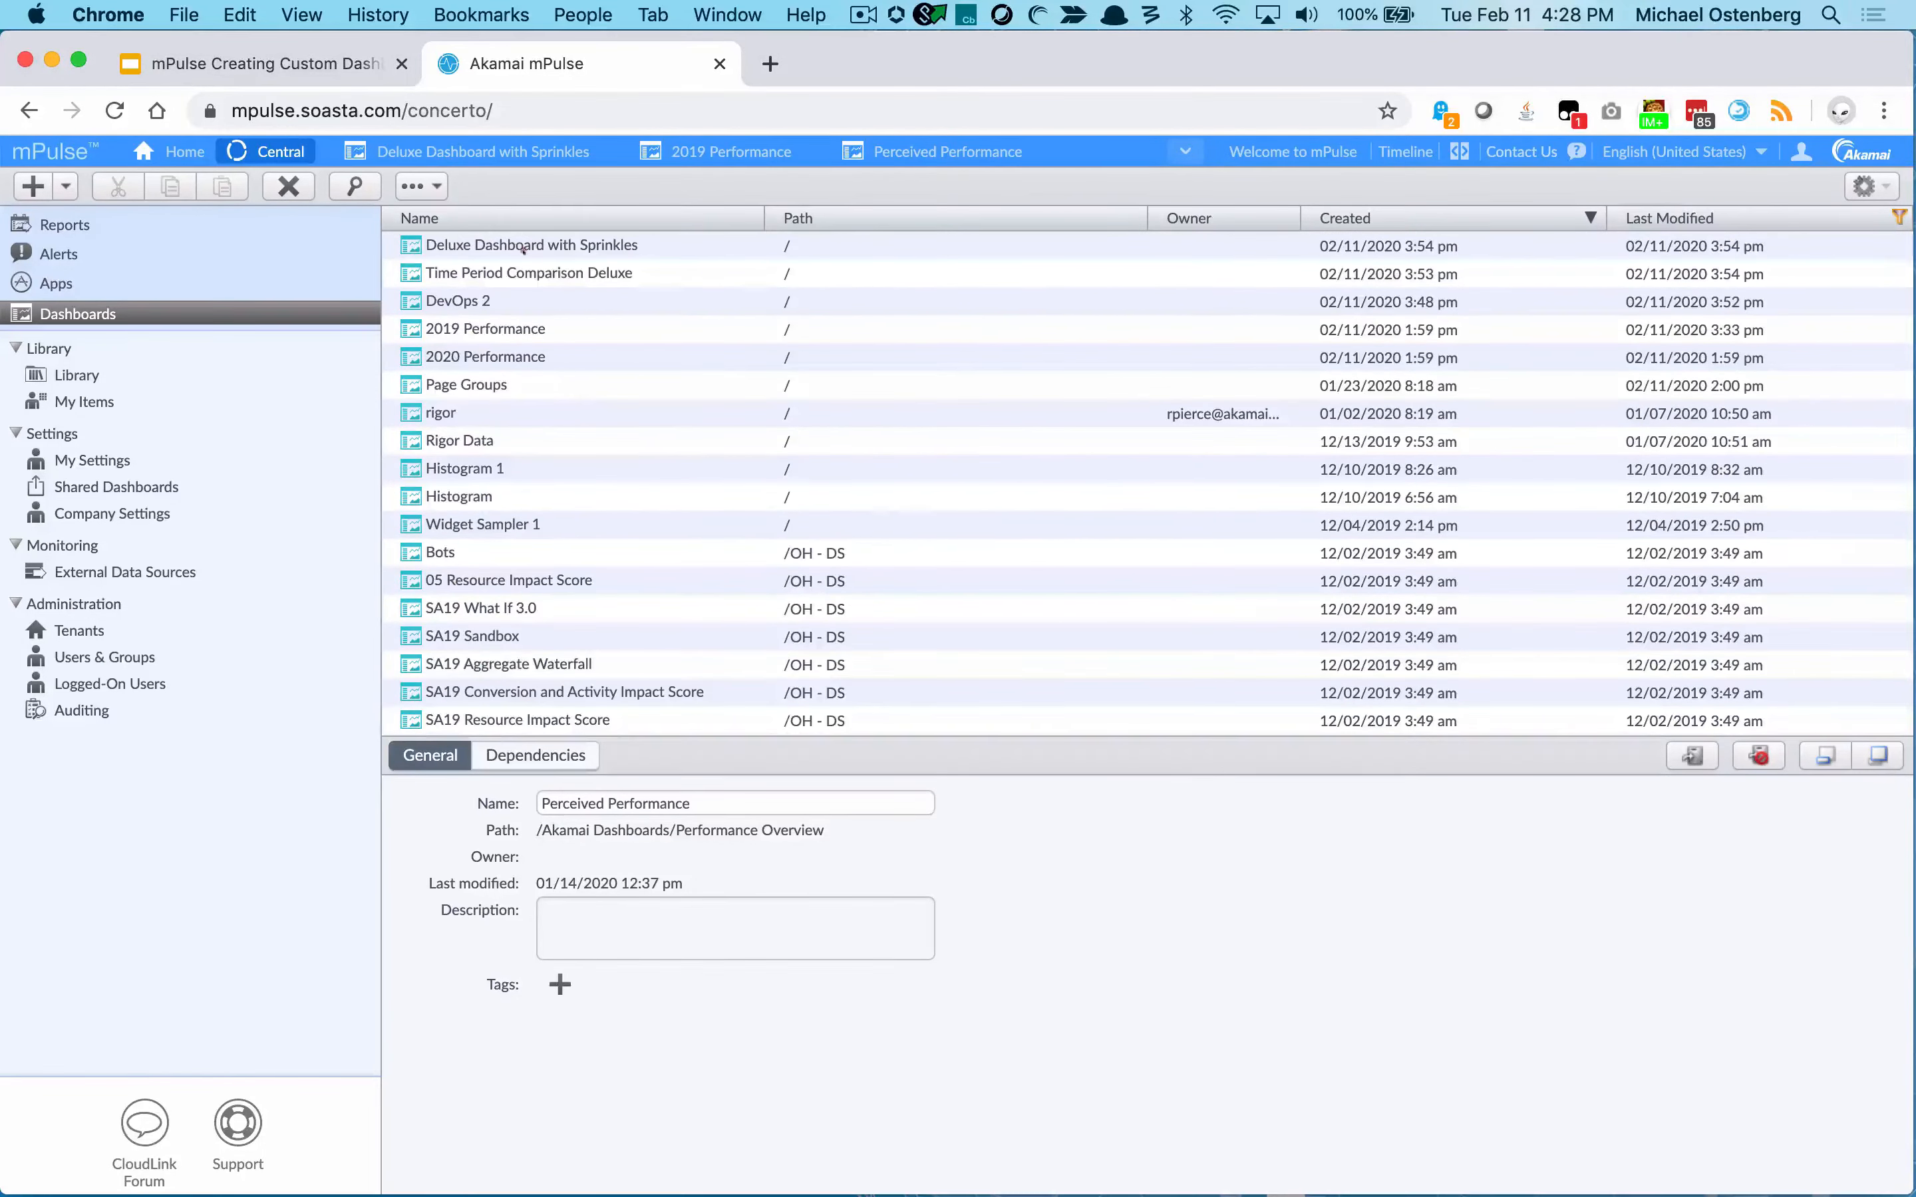
click(524, 248)
click(420, 186)
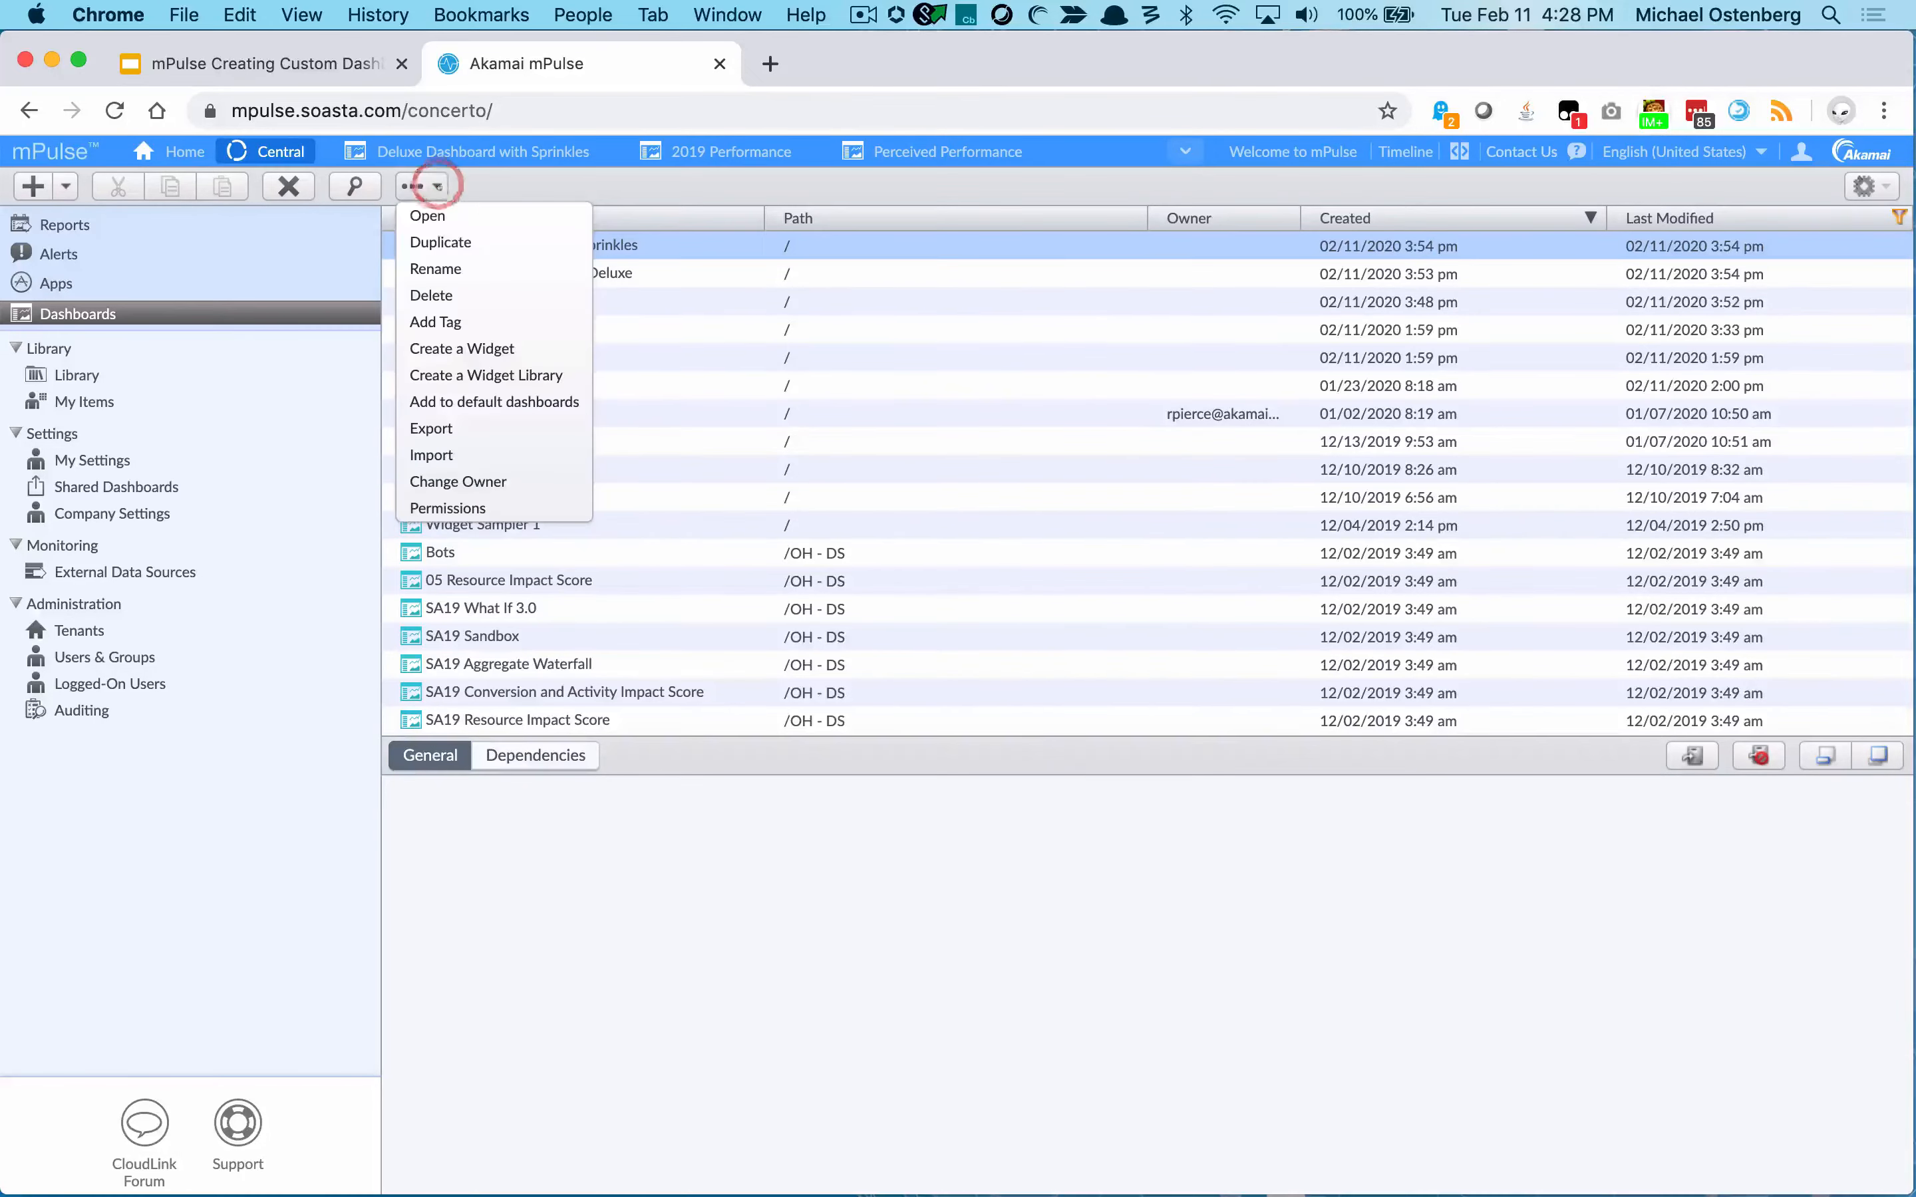
click(455, 429)
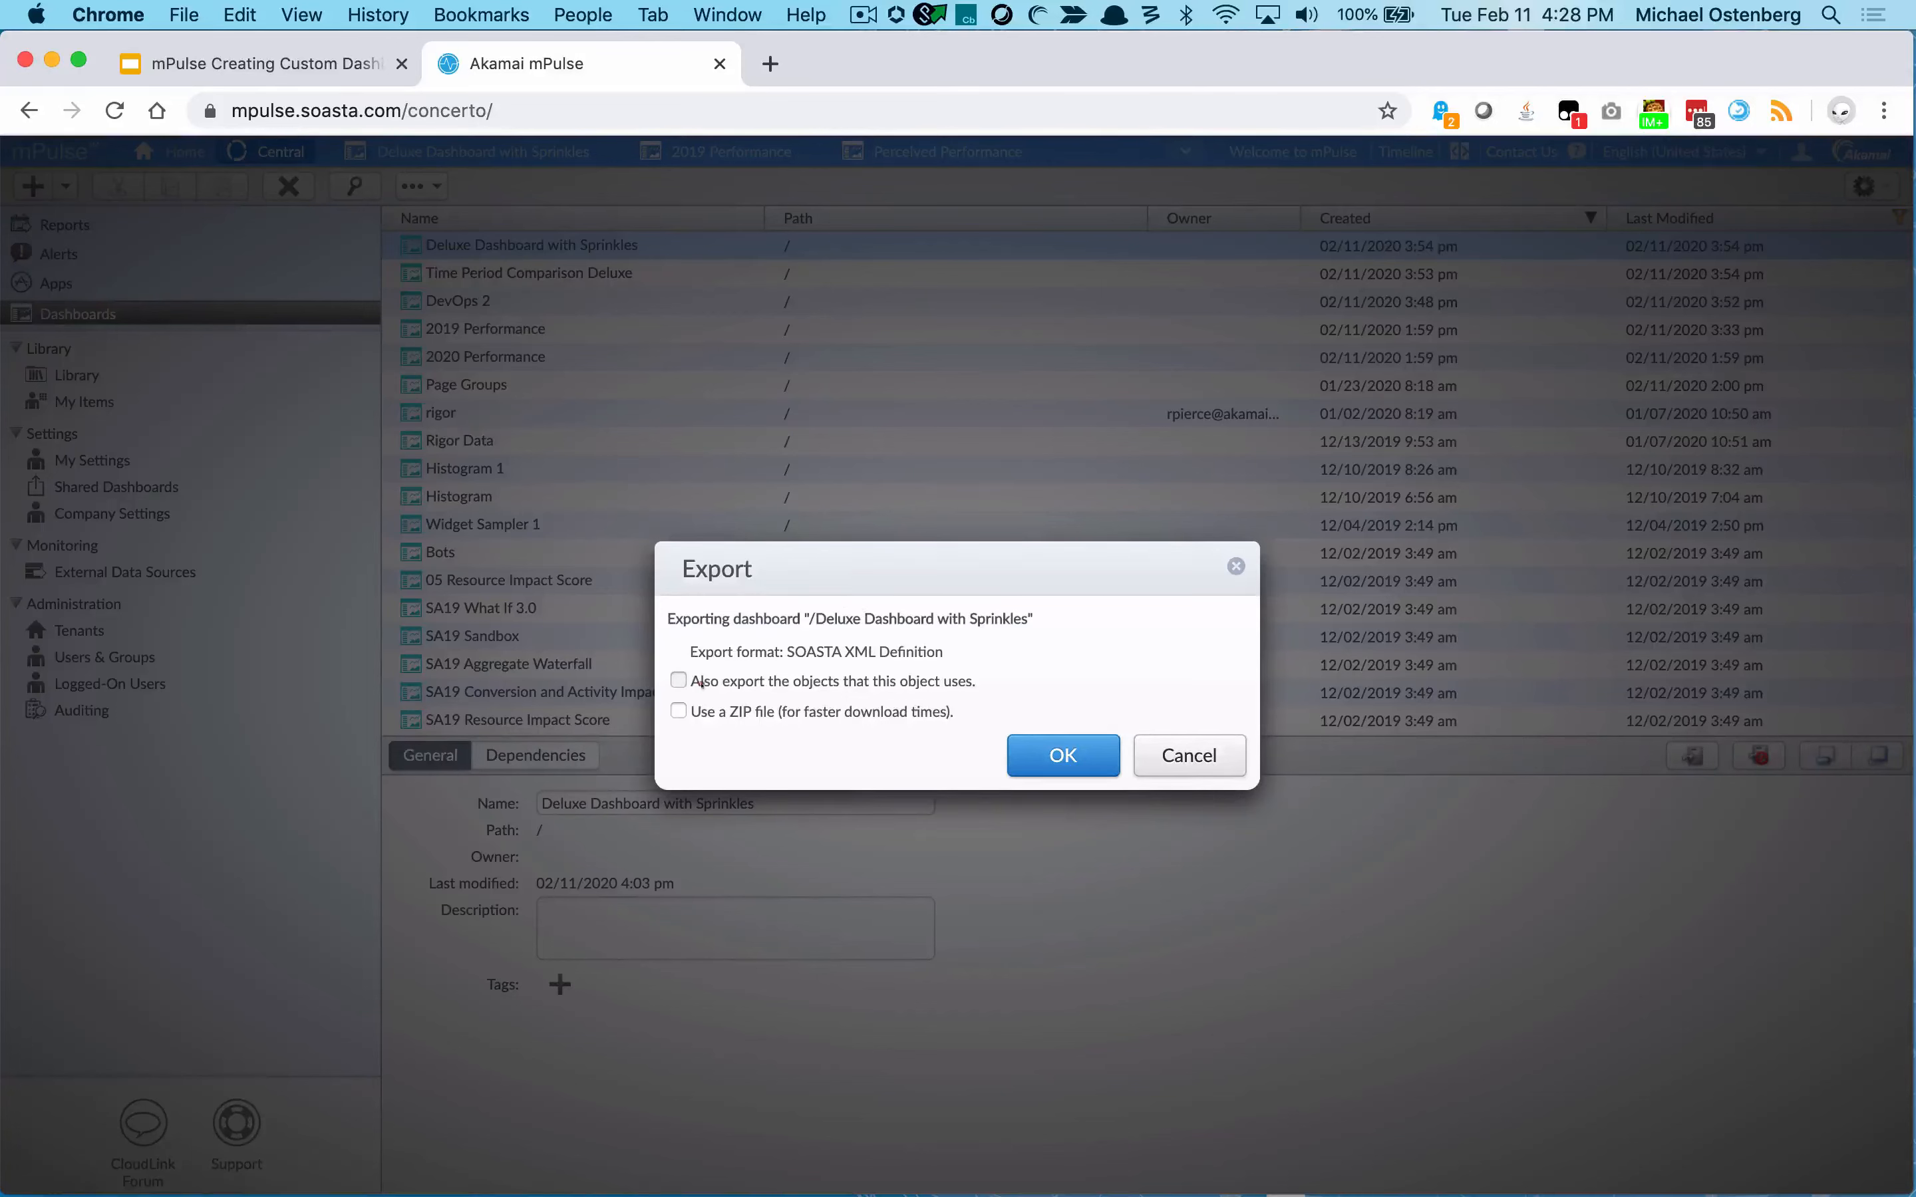
click(679, 681)
click(679, 711)
click(1062, 754)
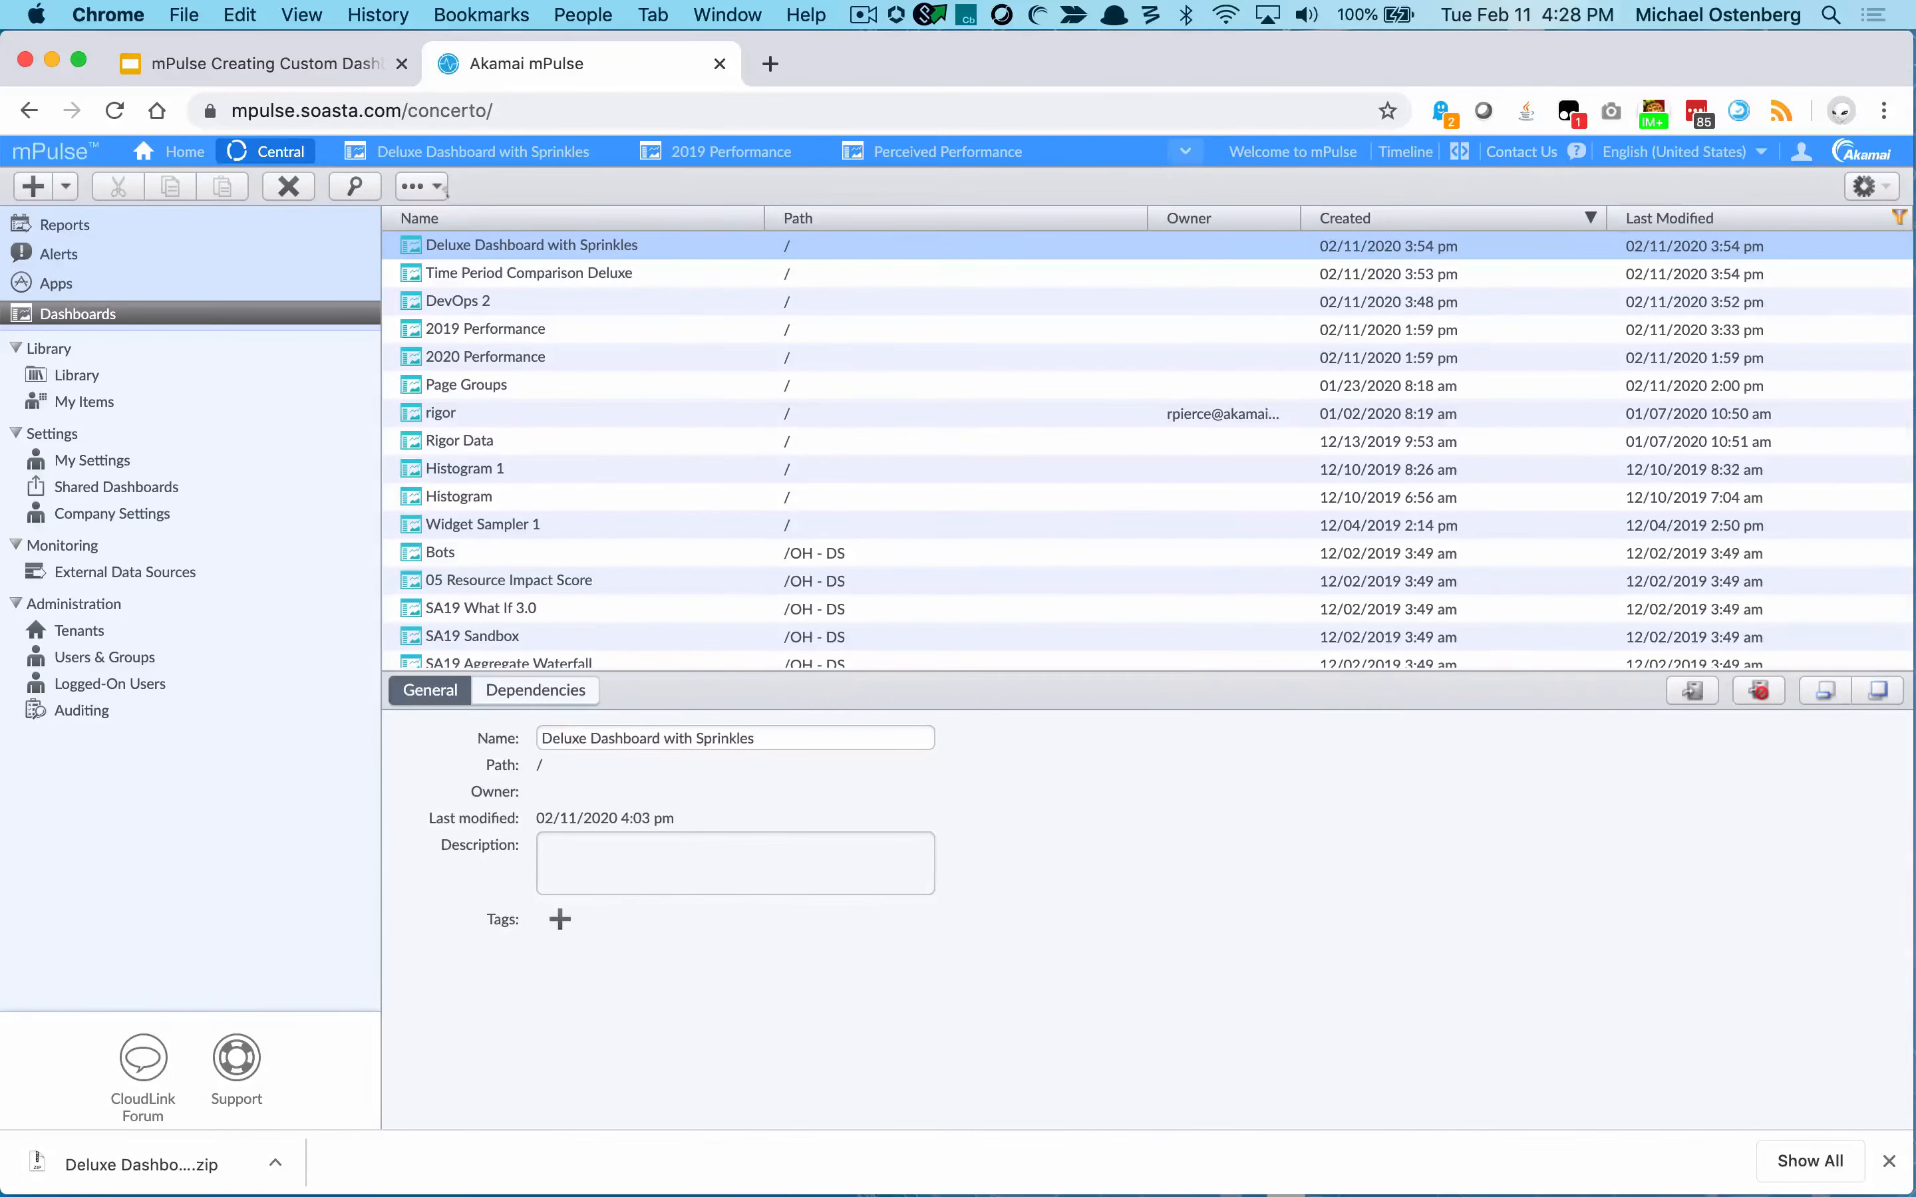
Walk through importing Deluxe Dashboard with Sprinkles.xml.zip from the Downloads folder, and cancel the import.
click(439, 187)
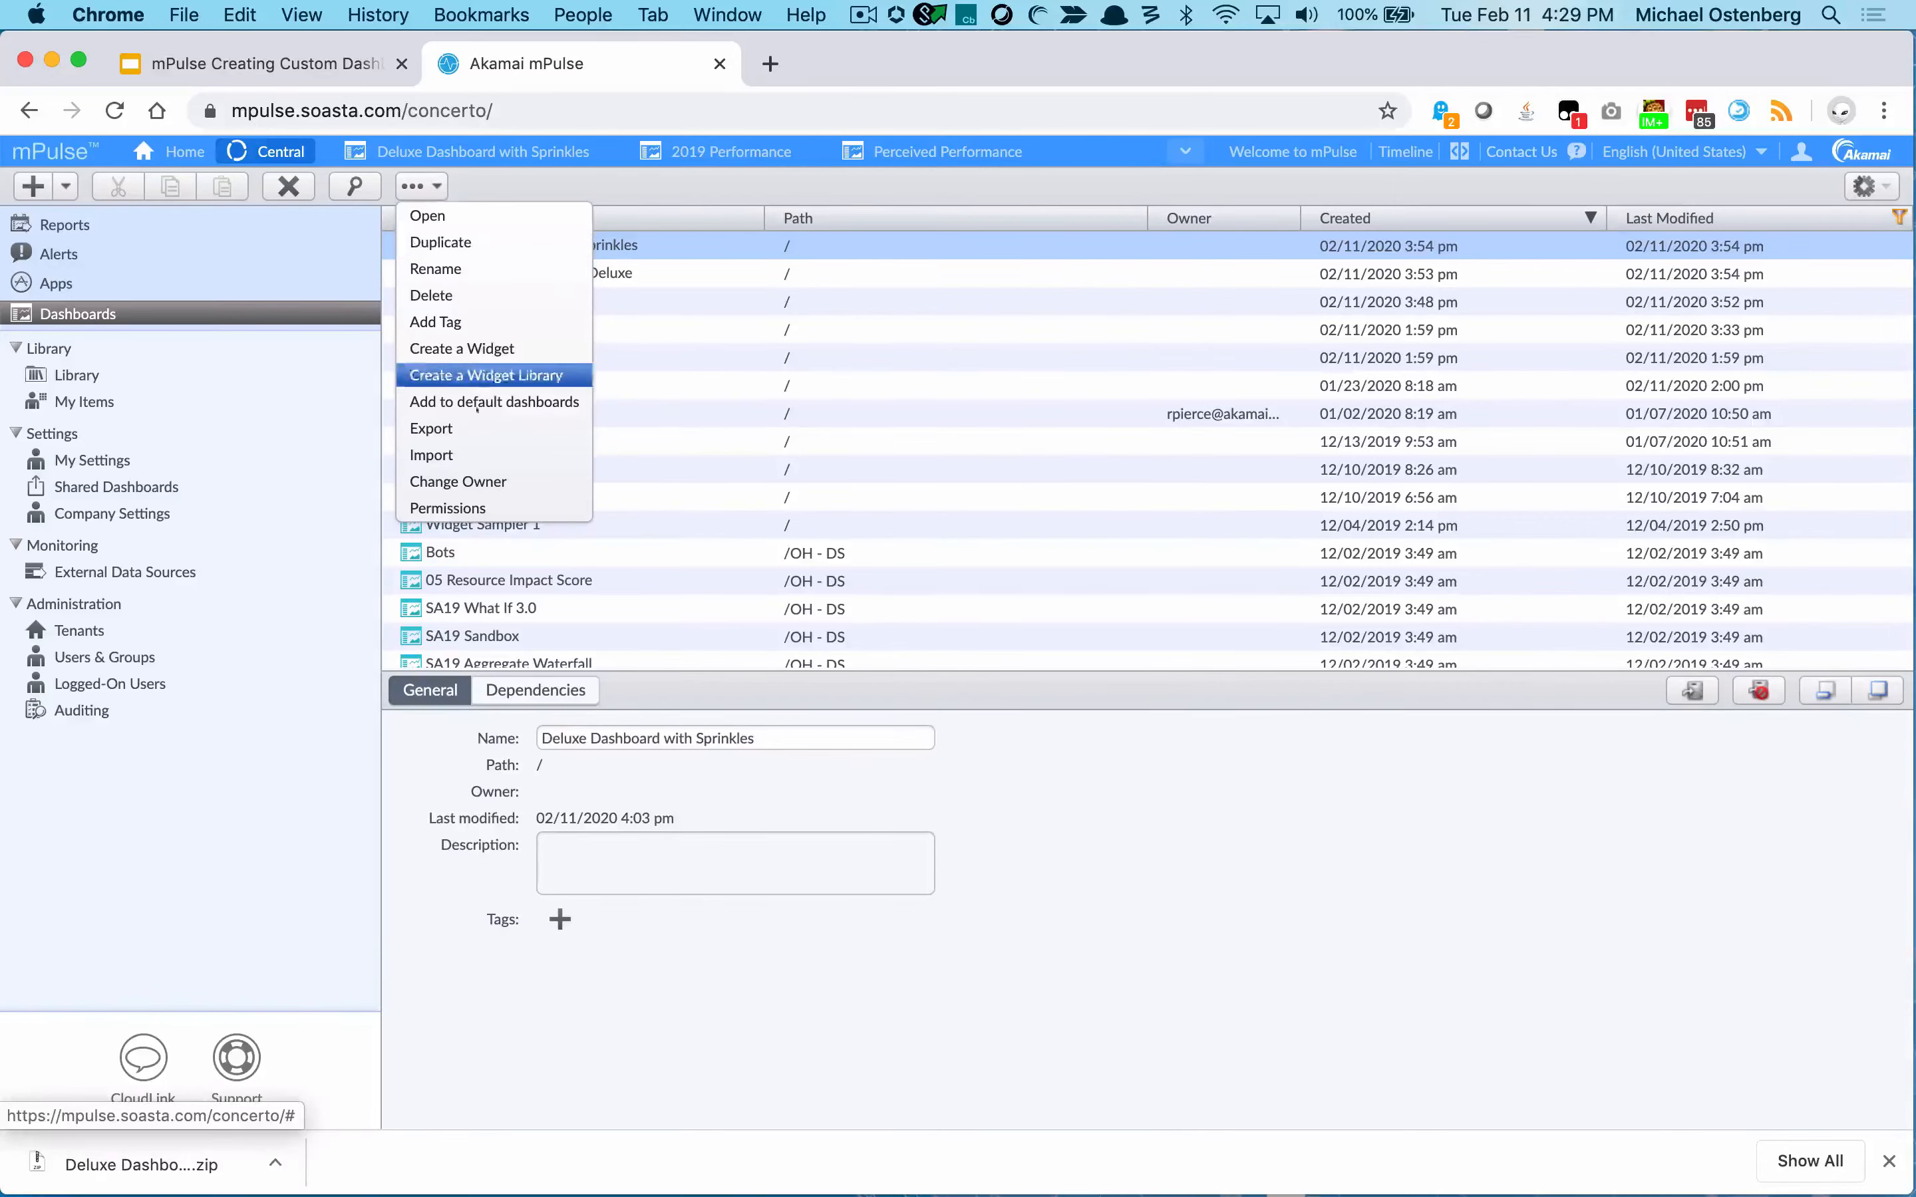
click(464, 456)
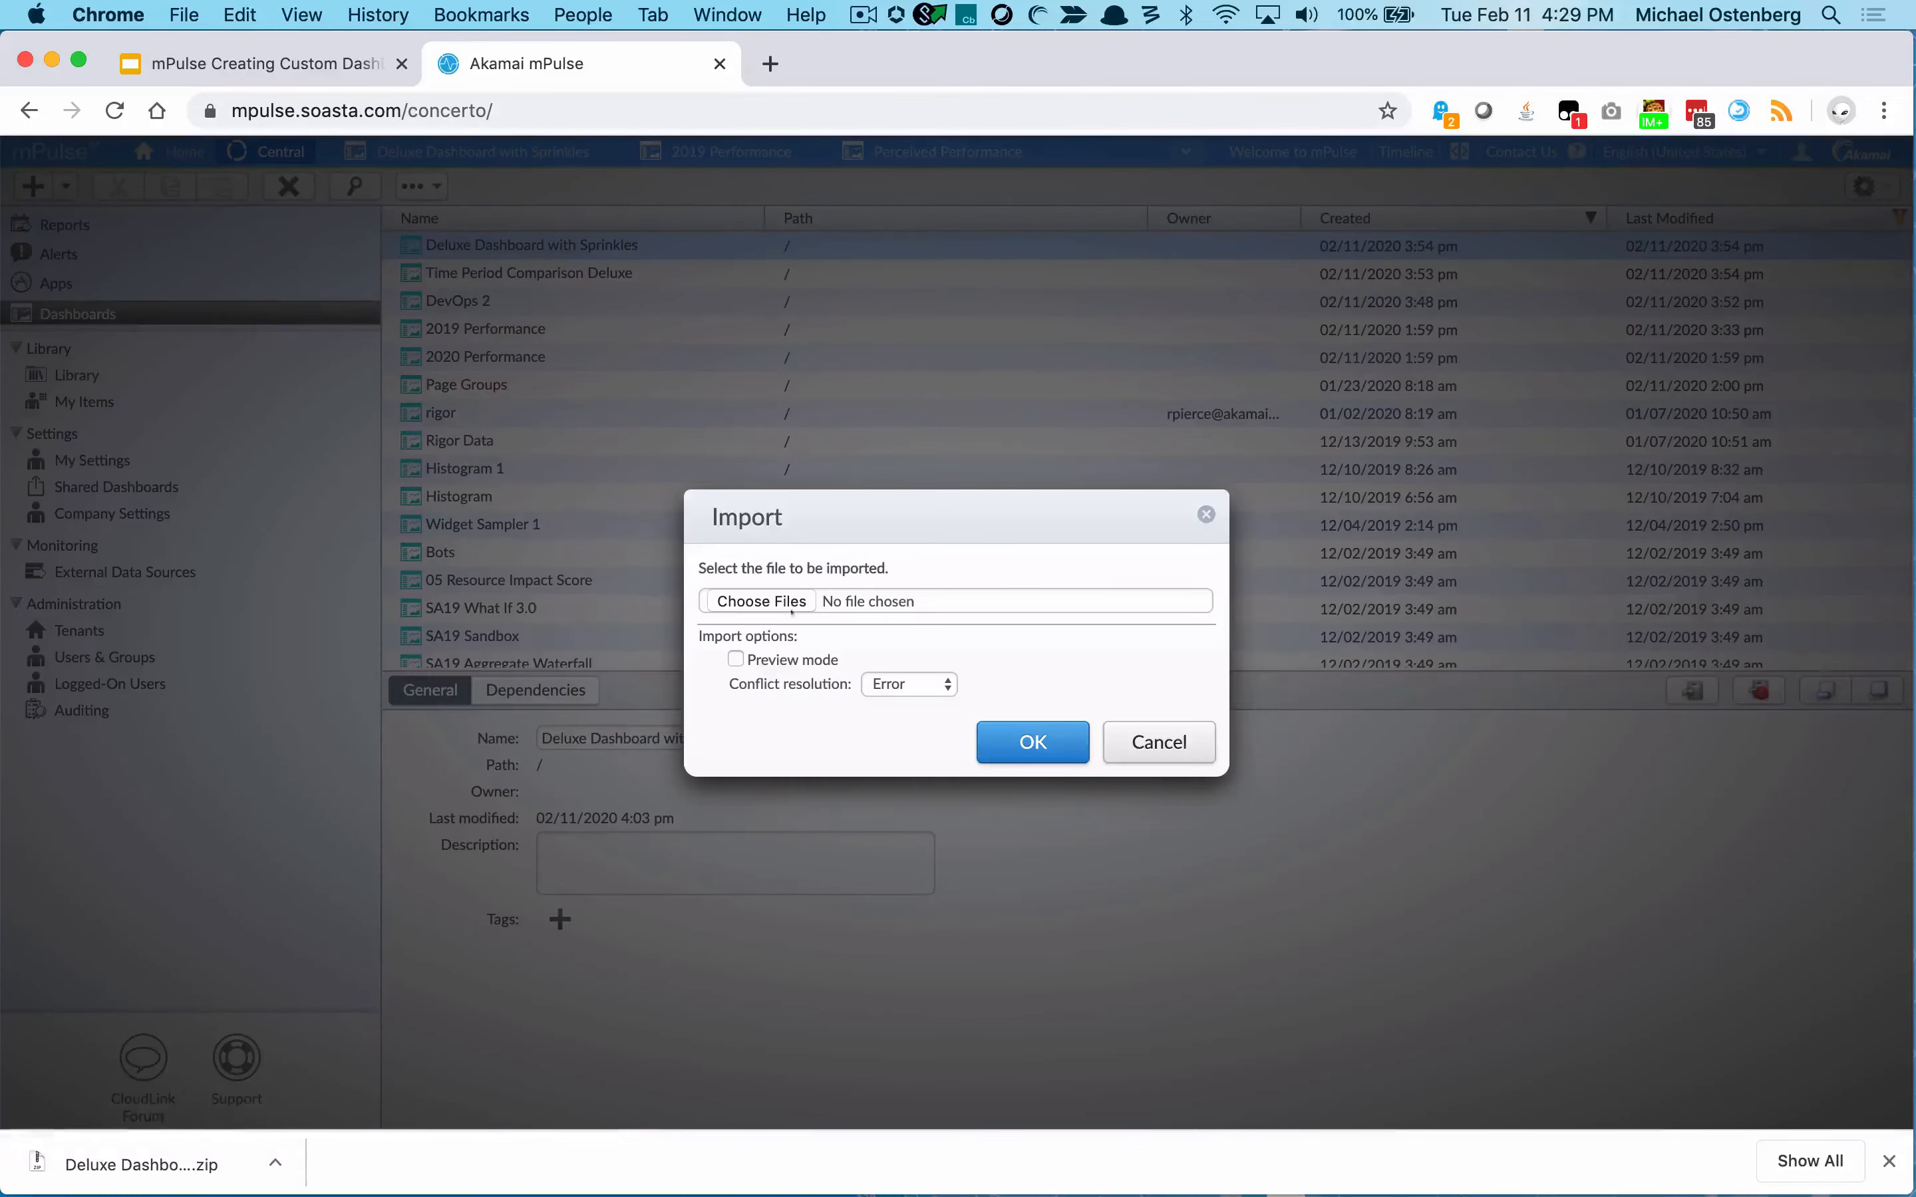
click(790, 603)
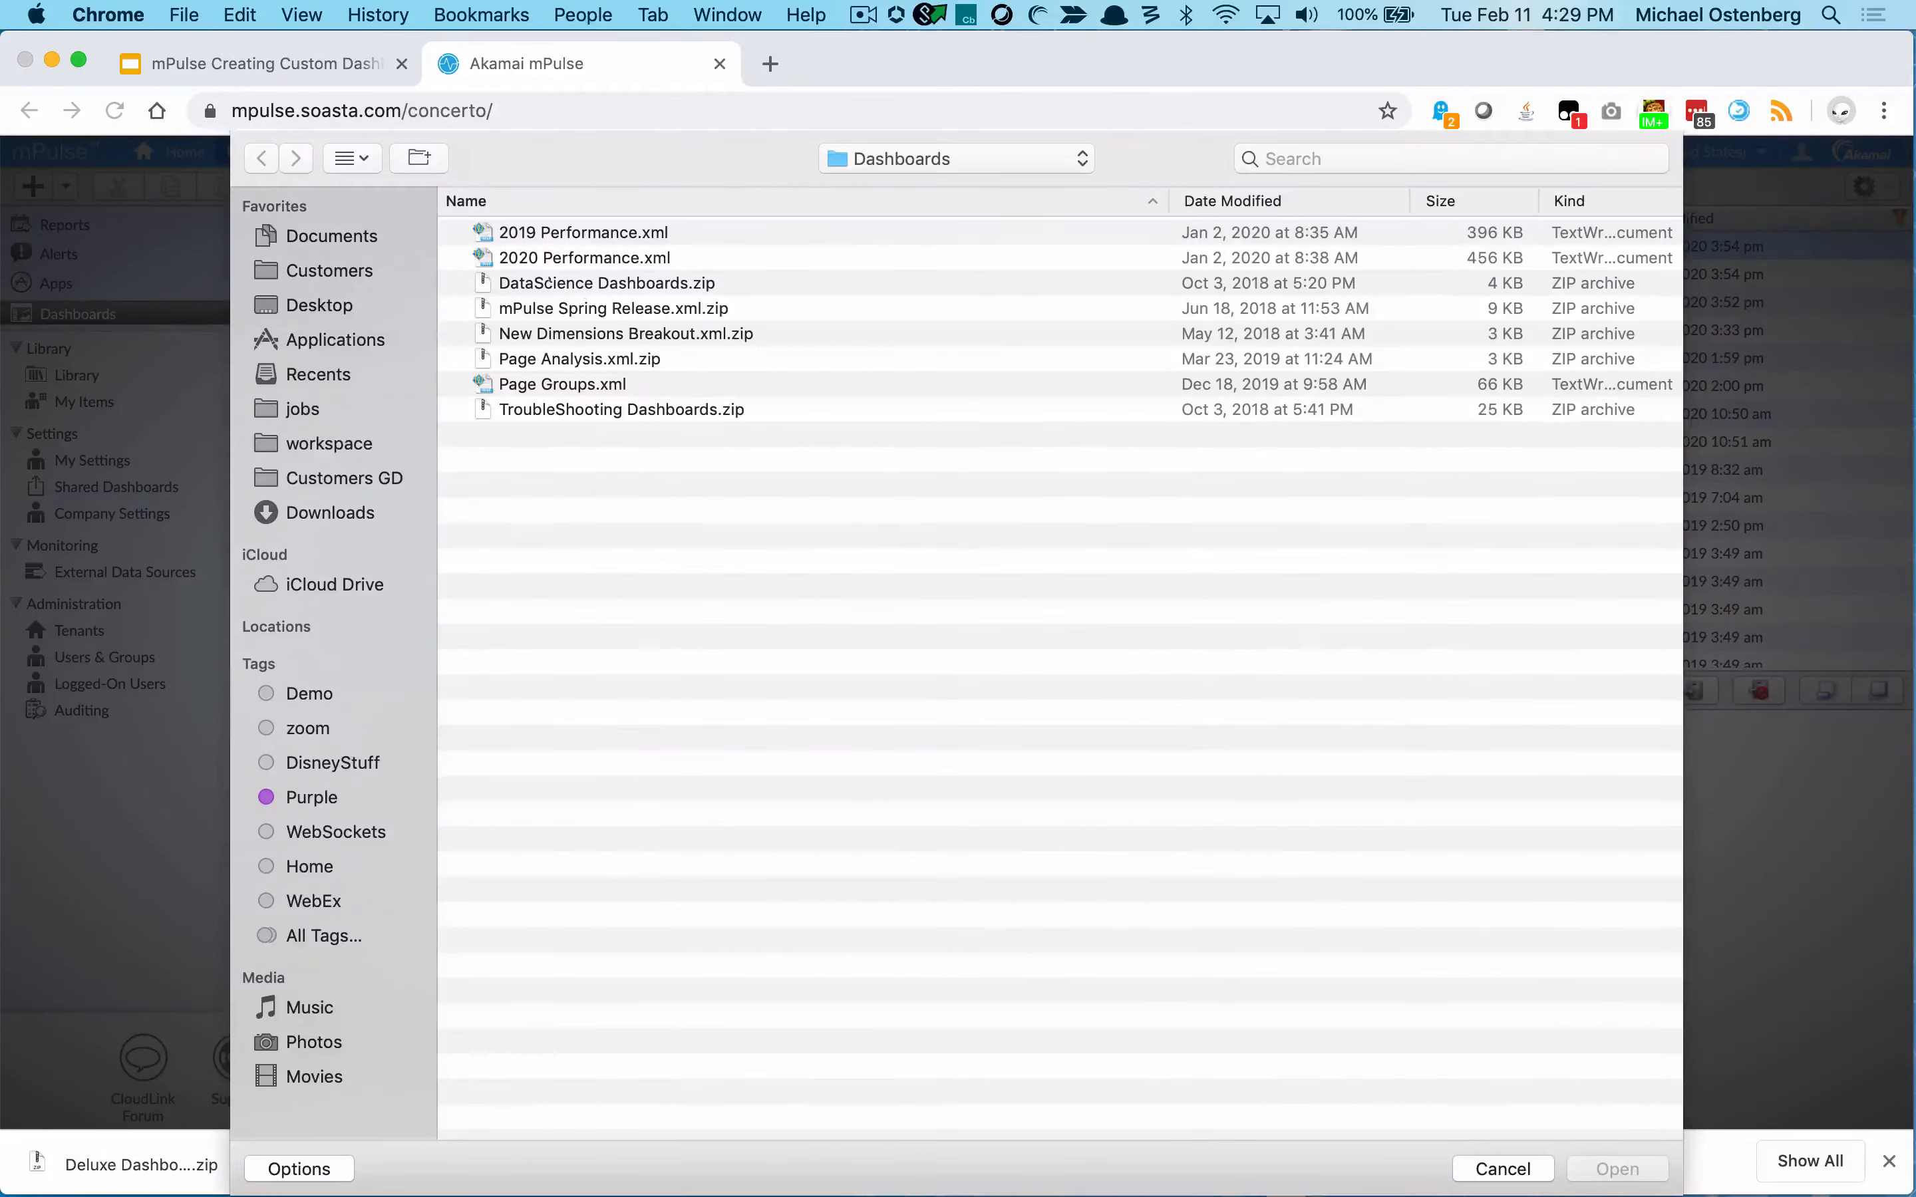
click(325, 523)
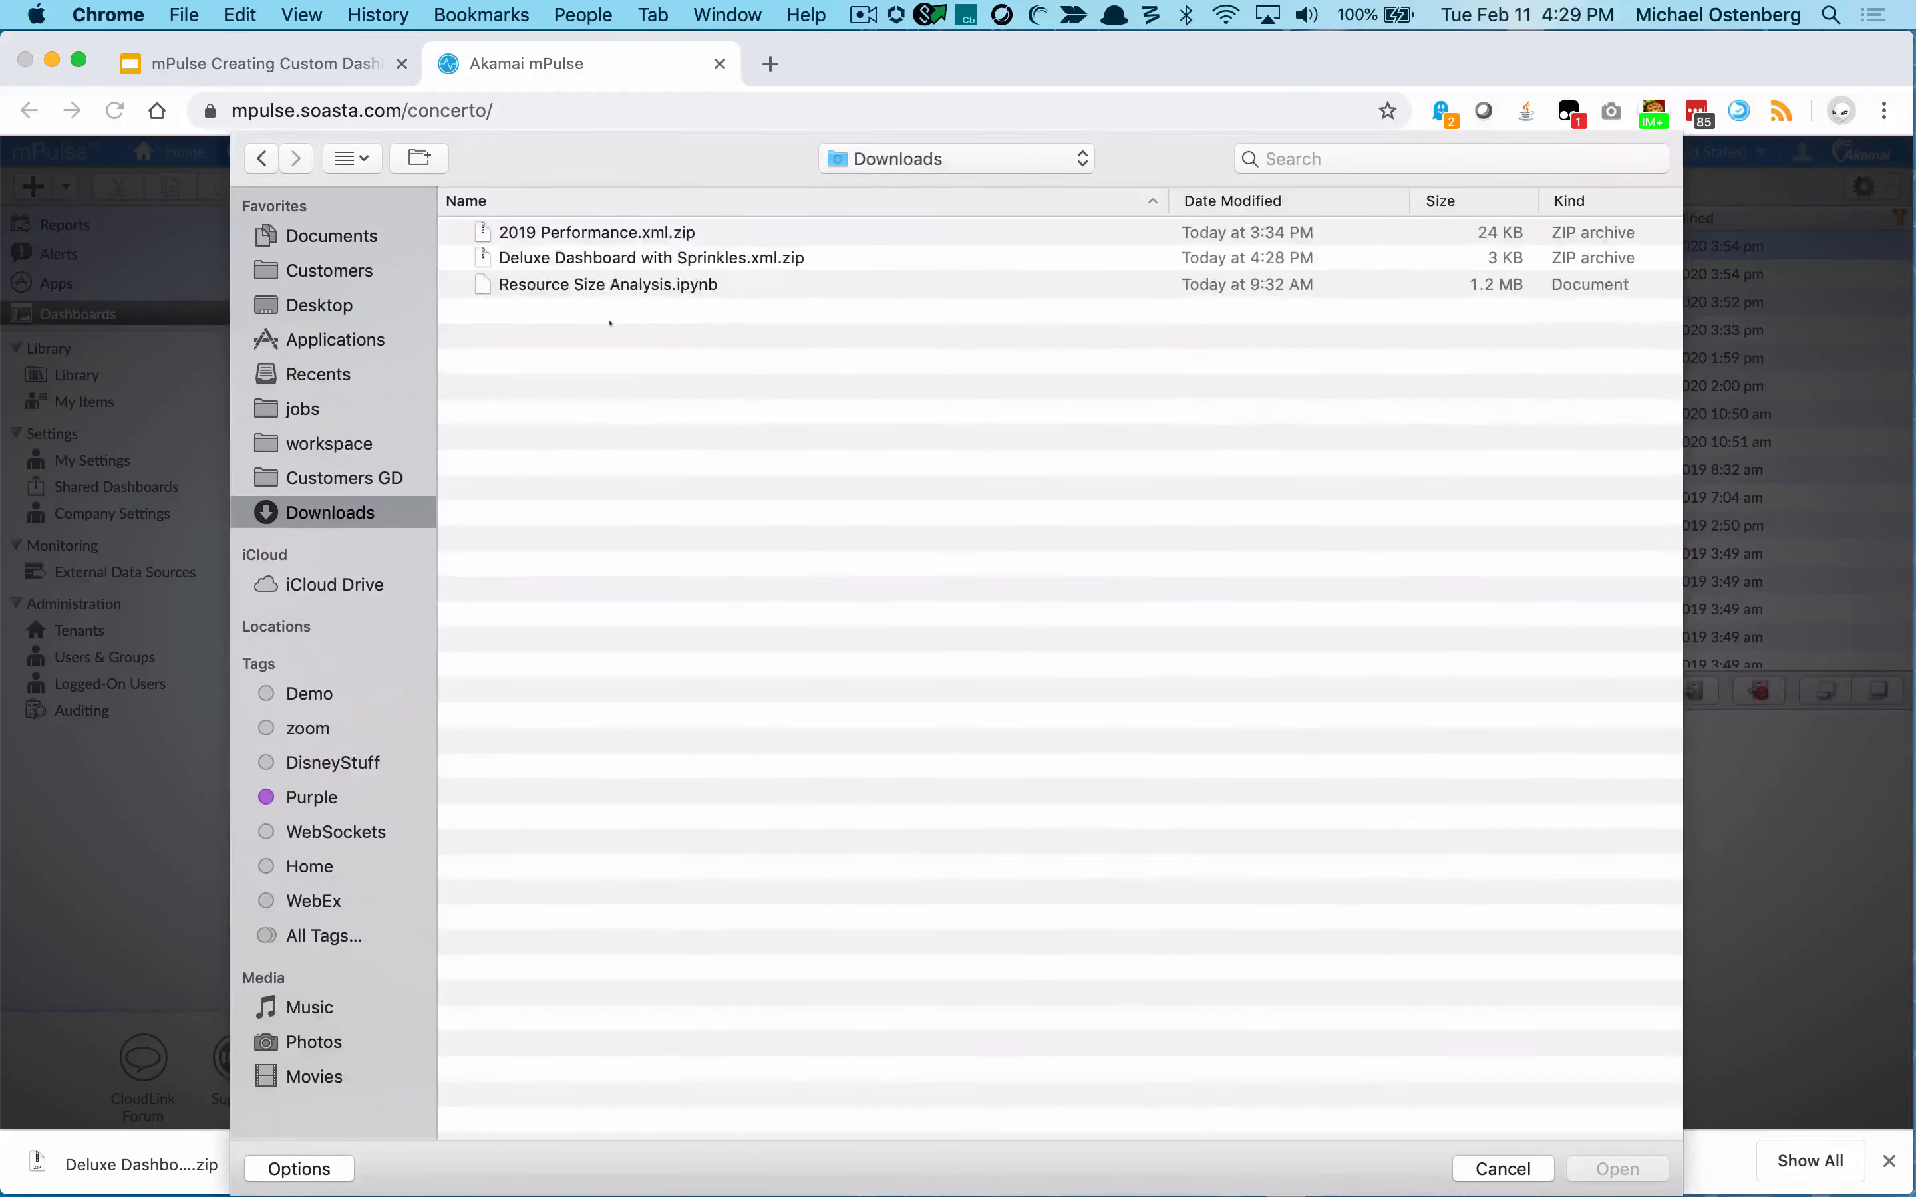
click(647, 257)
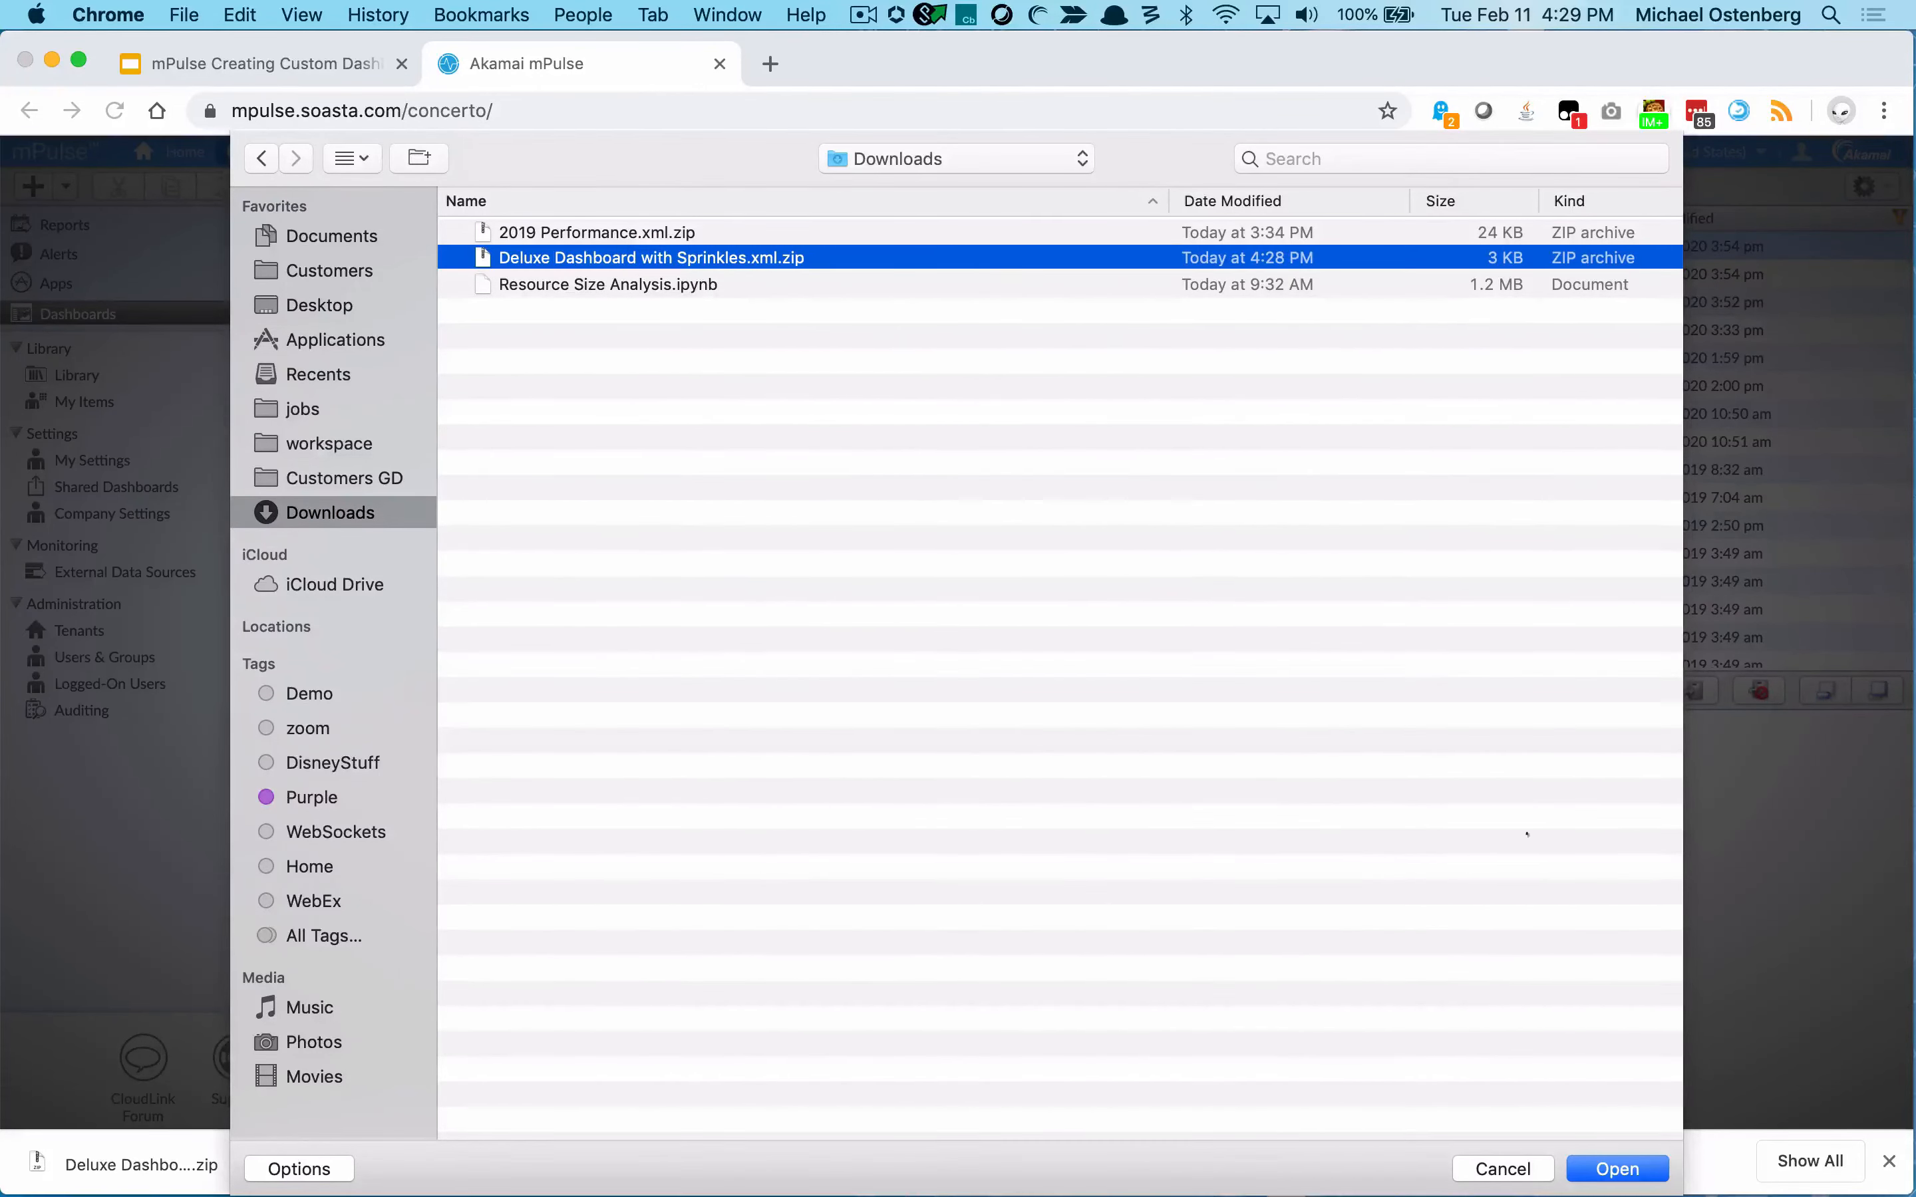
click(1513, 1168)
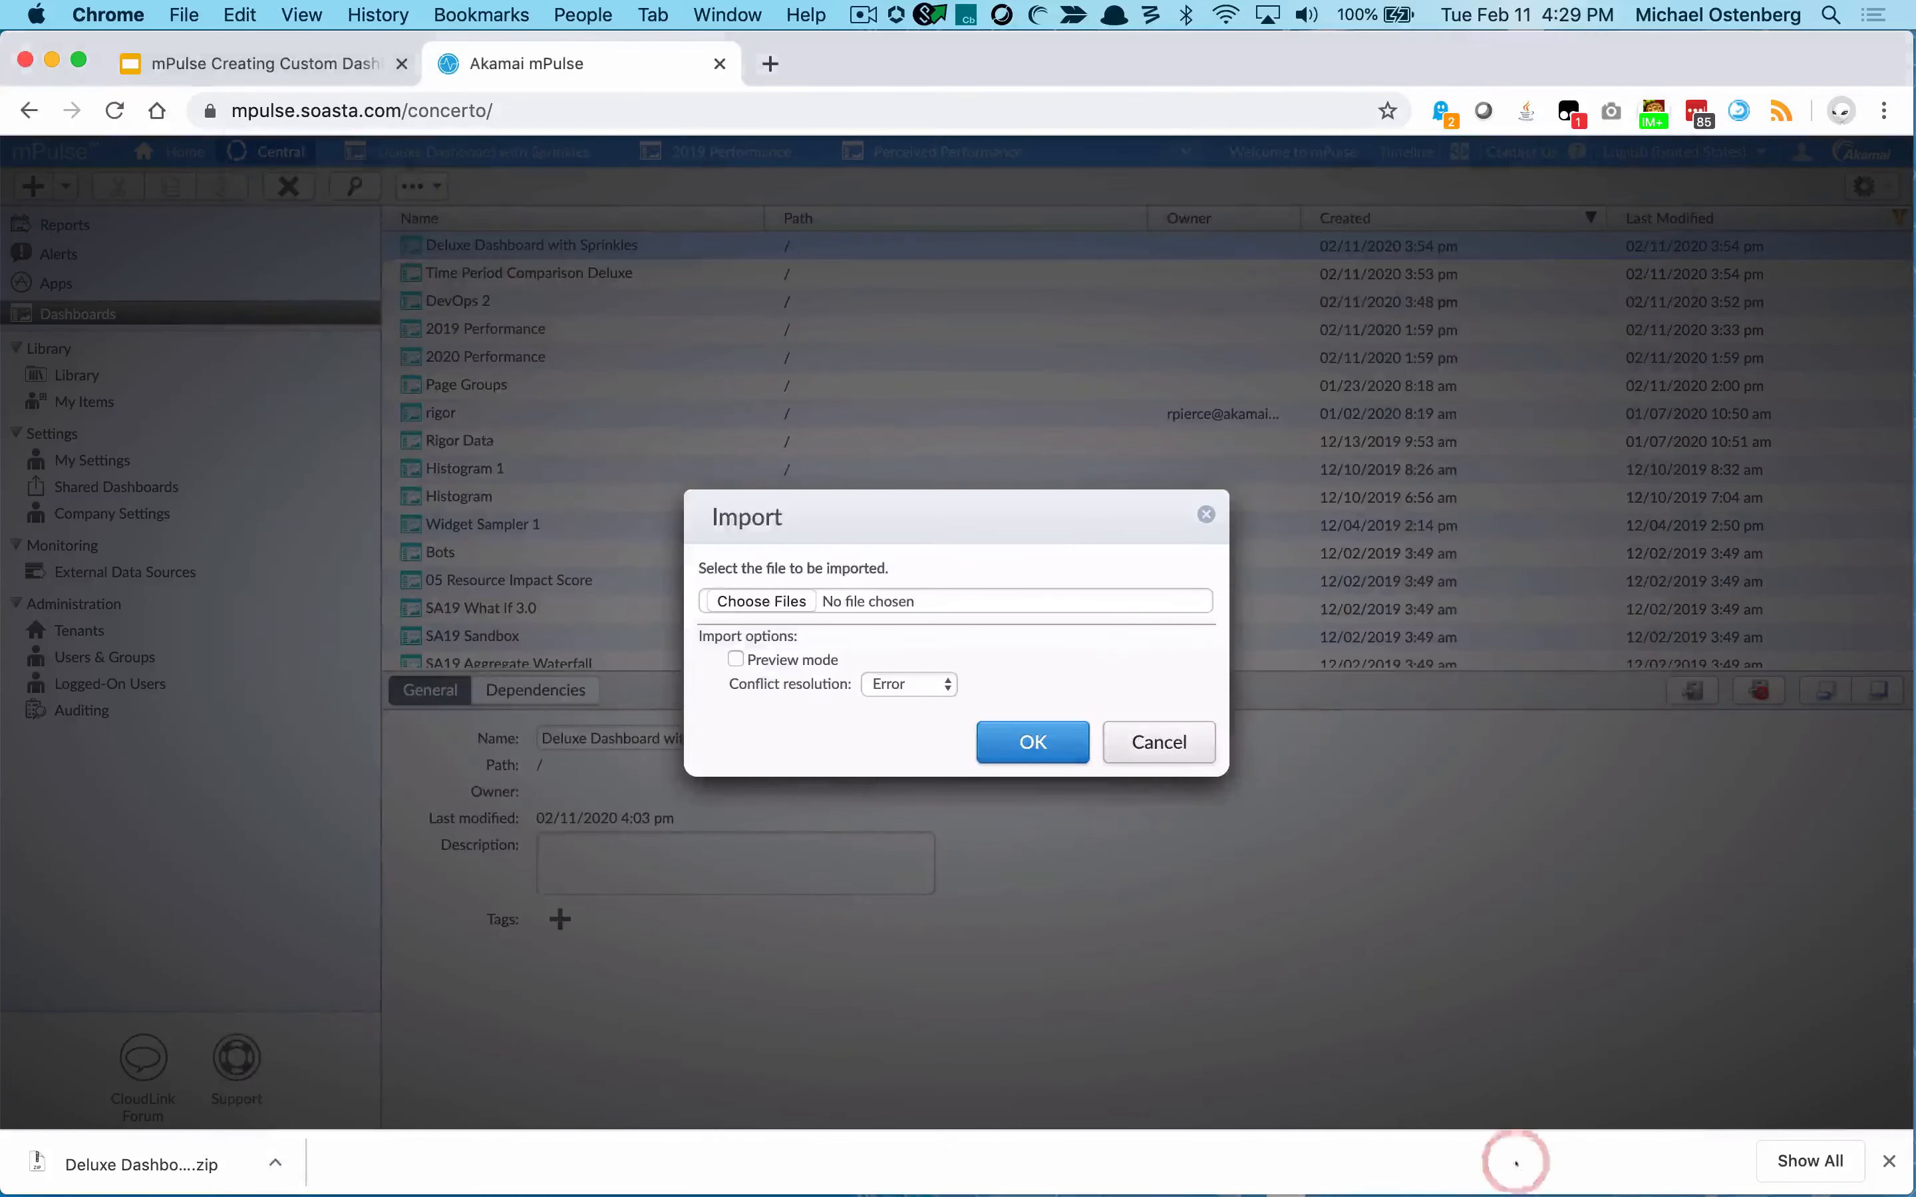
click(1205, 514)
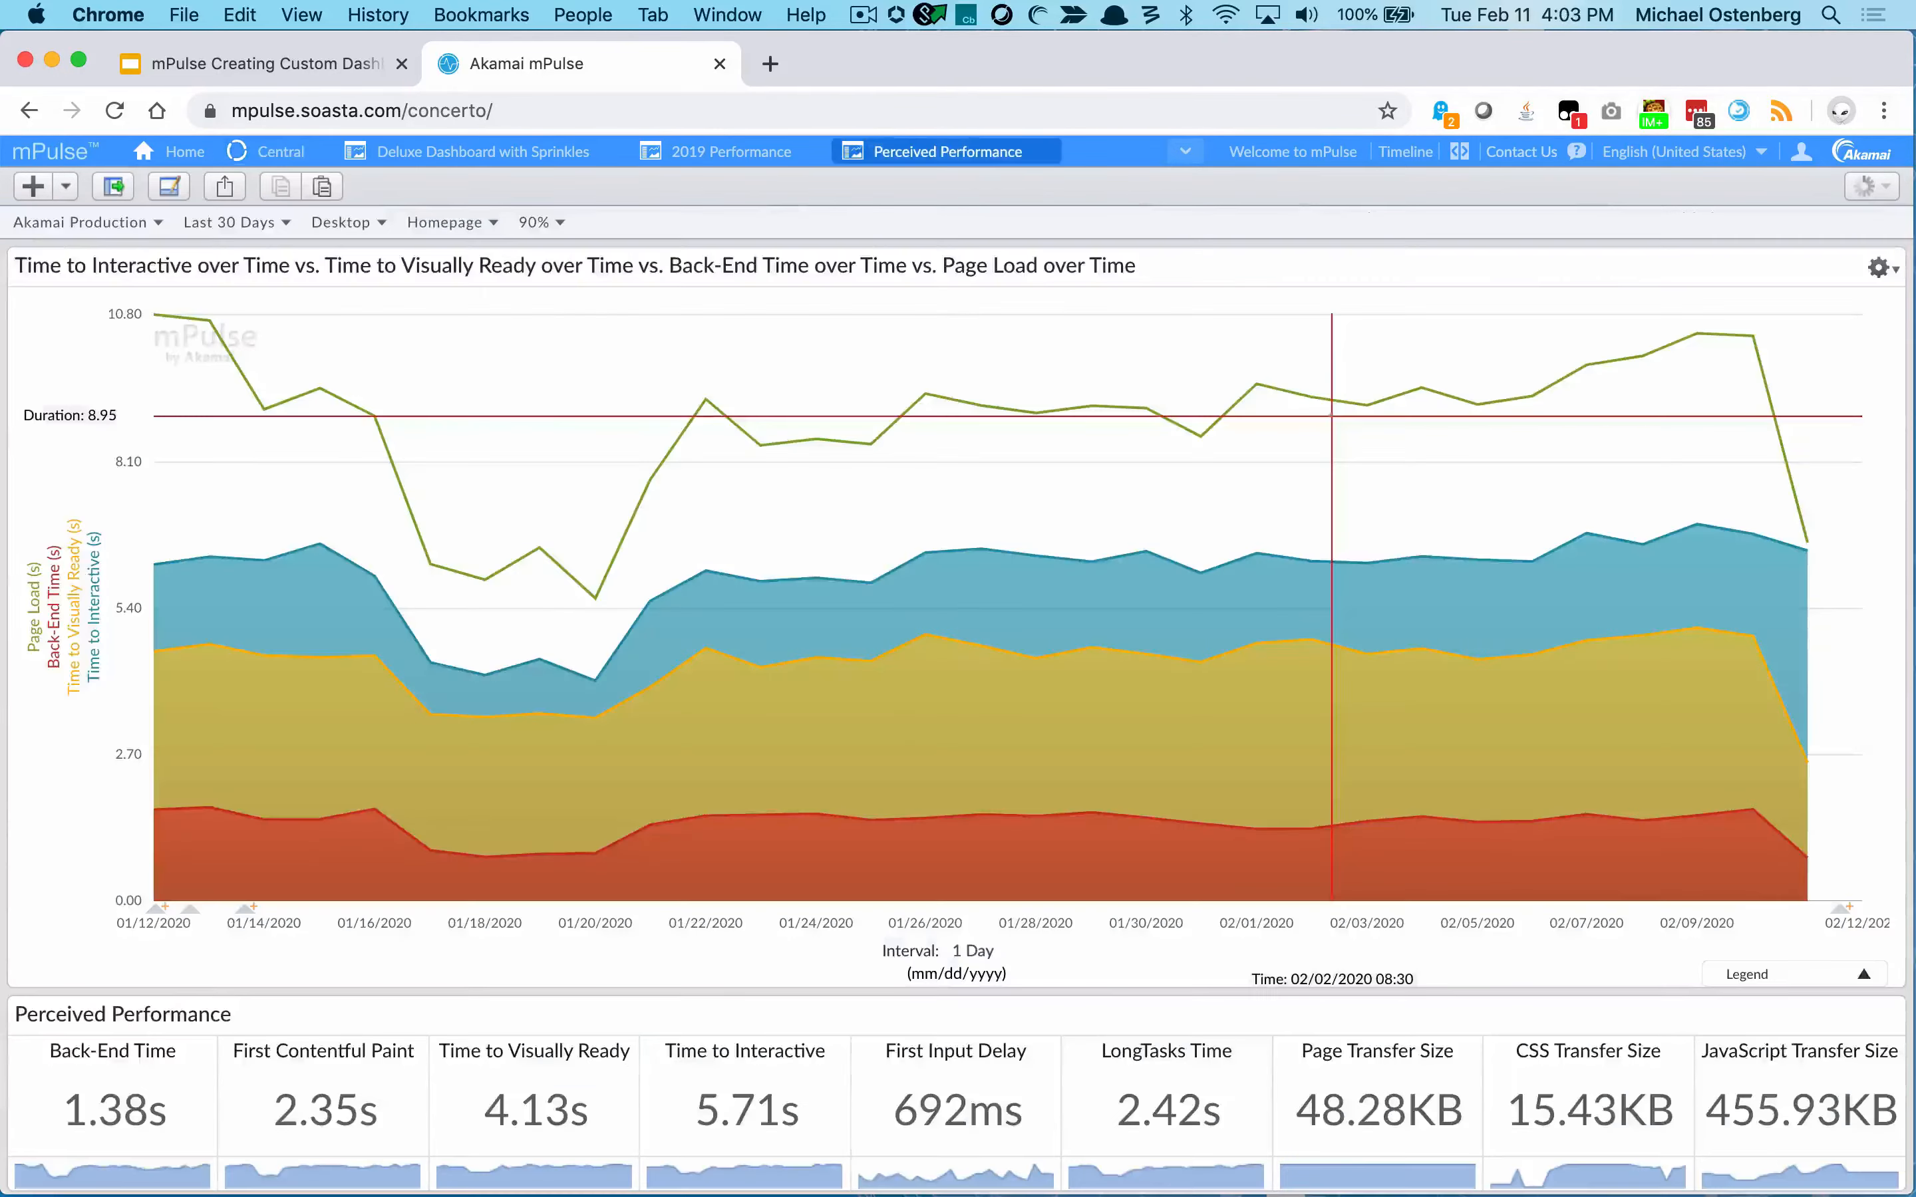
Switch to the Google Slides presentation and view the "For additional Information" slide.
click(284, 63)
click(250, 531)
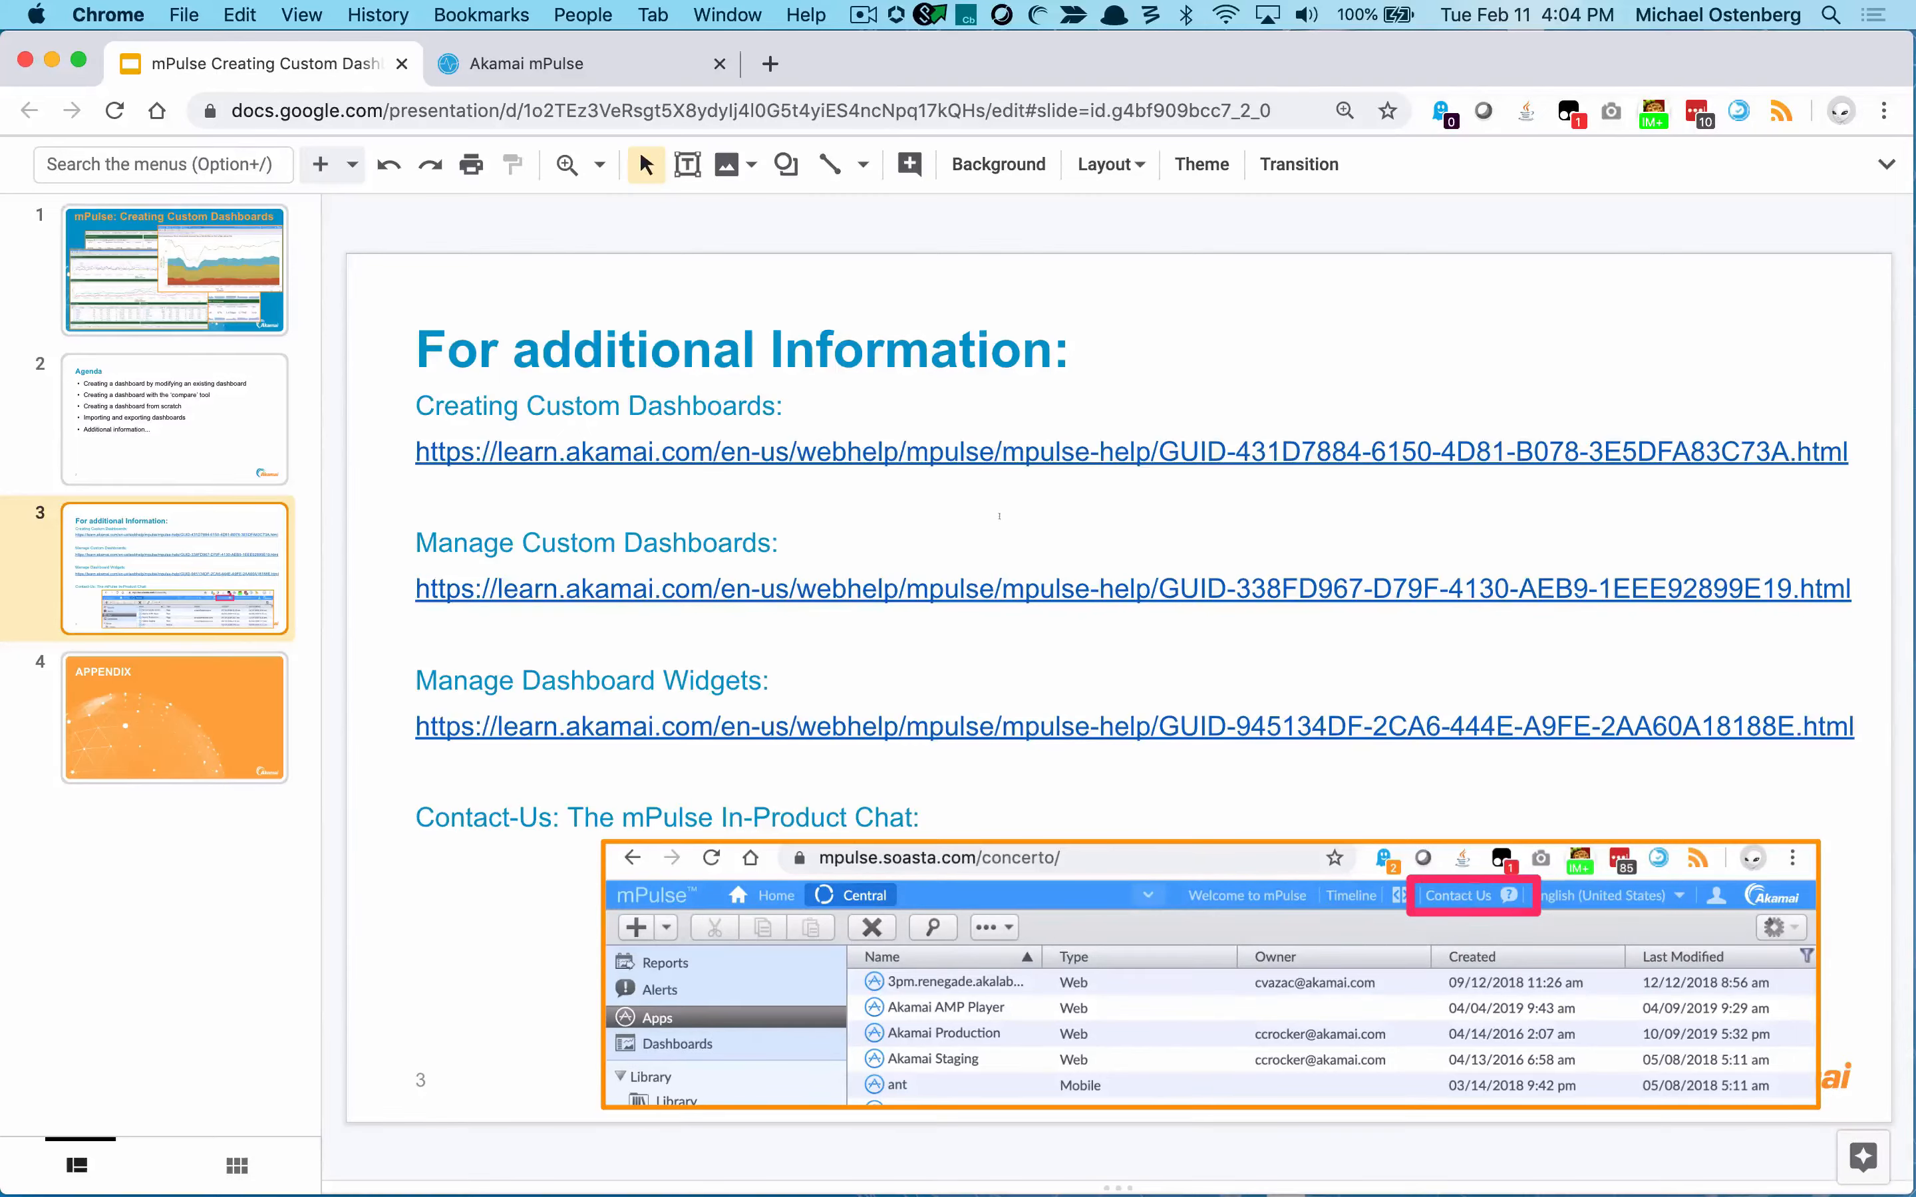
Return to mPulse, look at a new conversation in the support chat, and close the chat.
key(ctrl+Tab)
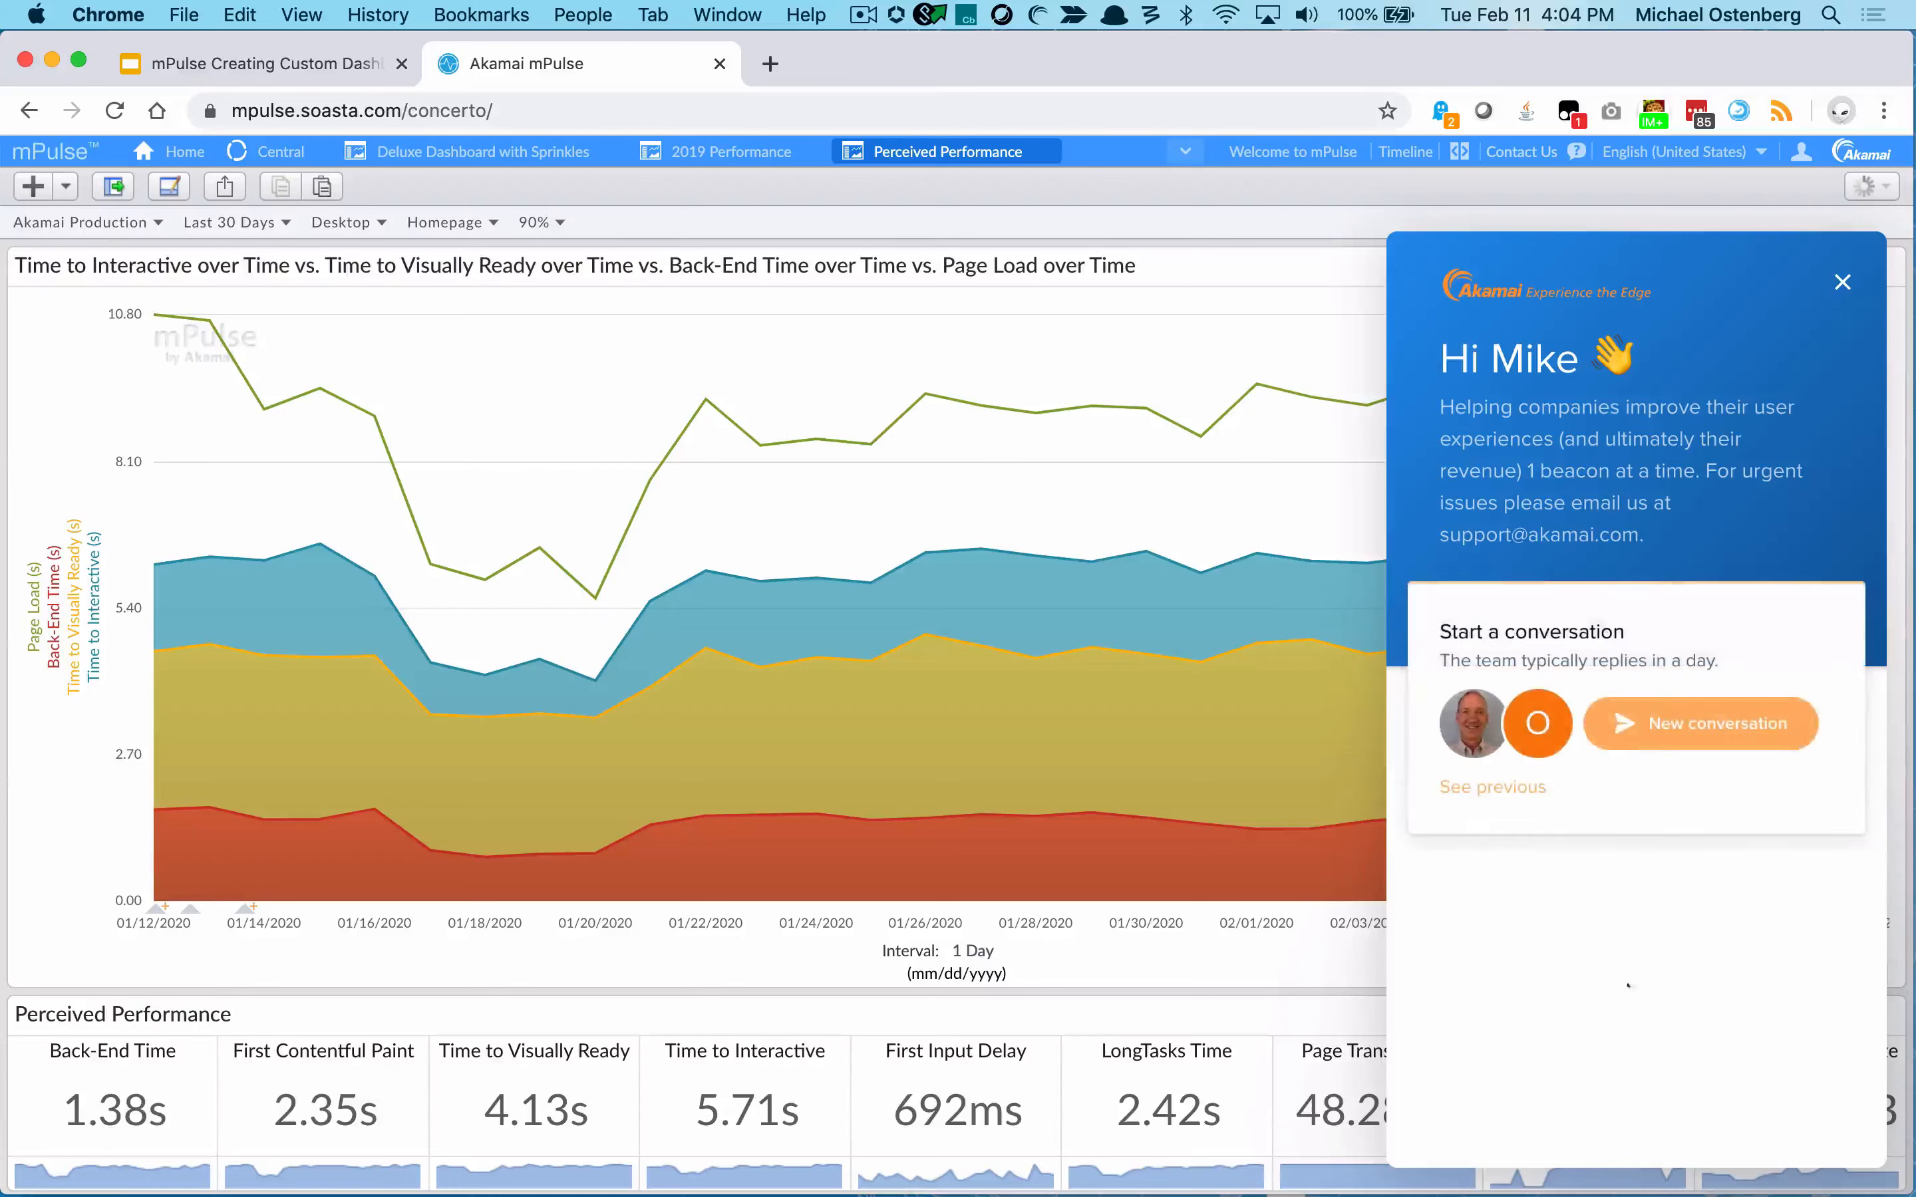
click(1691, 723)
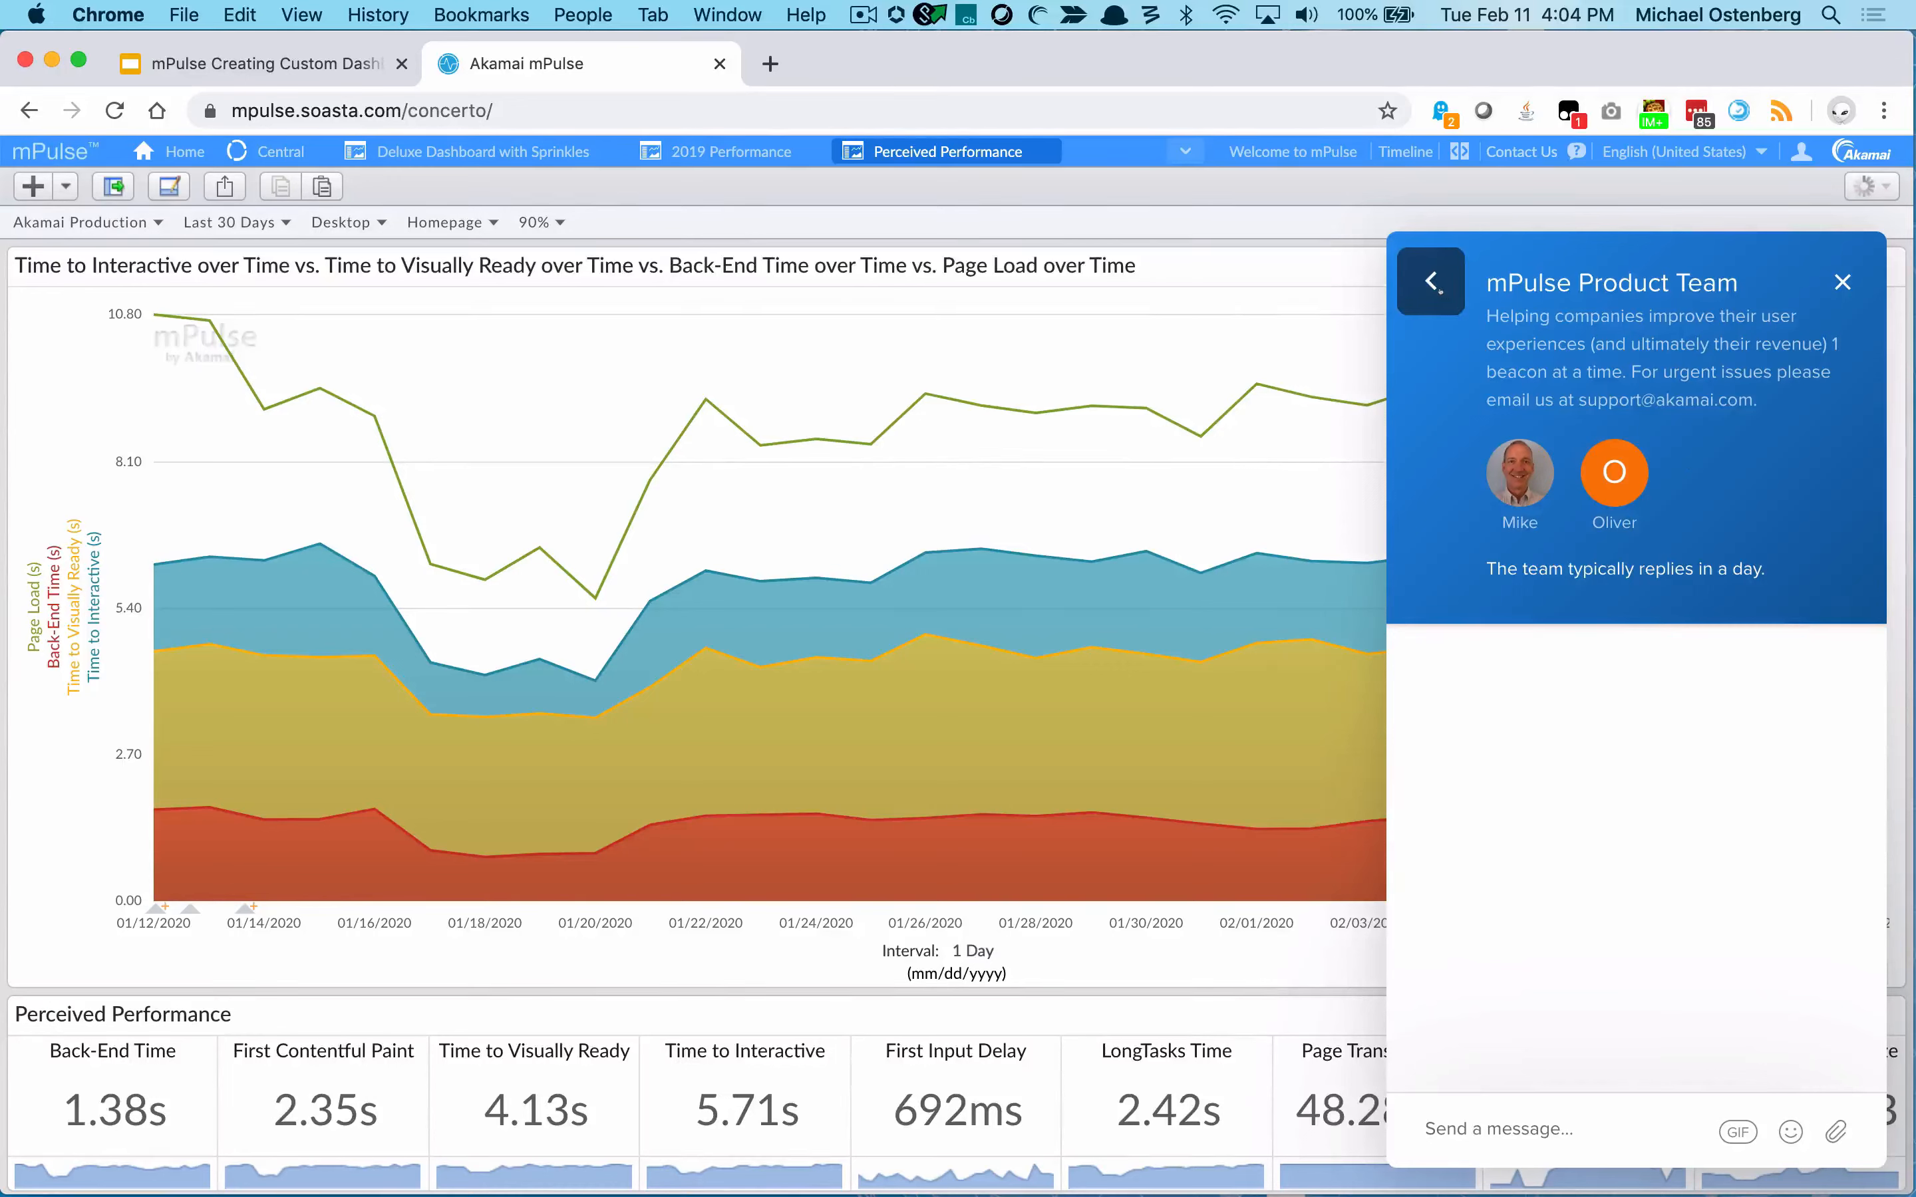
click(1844, 283)
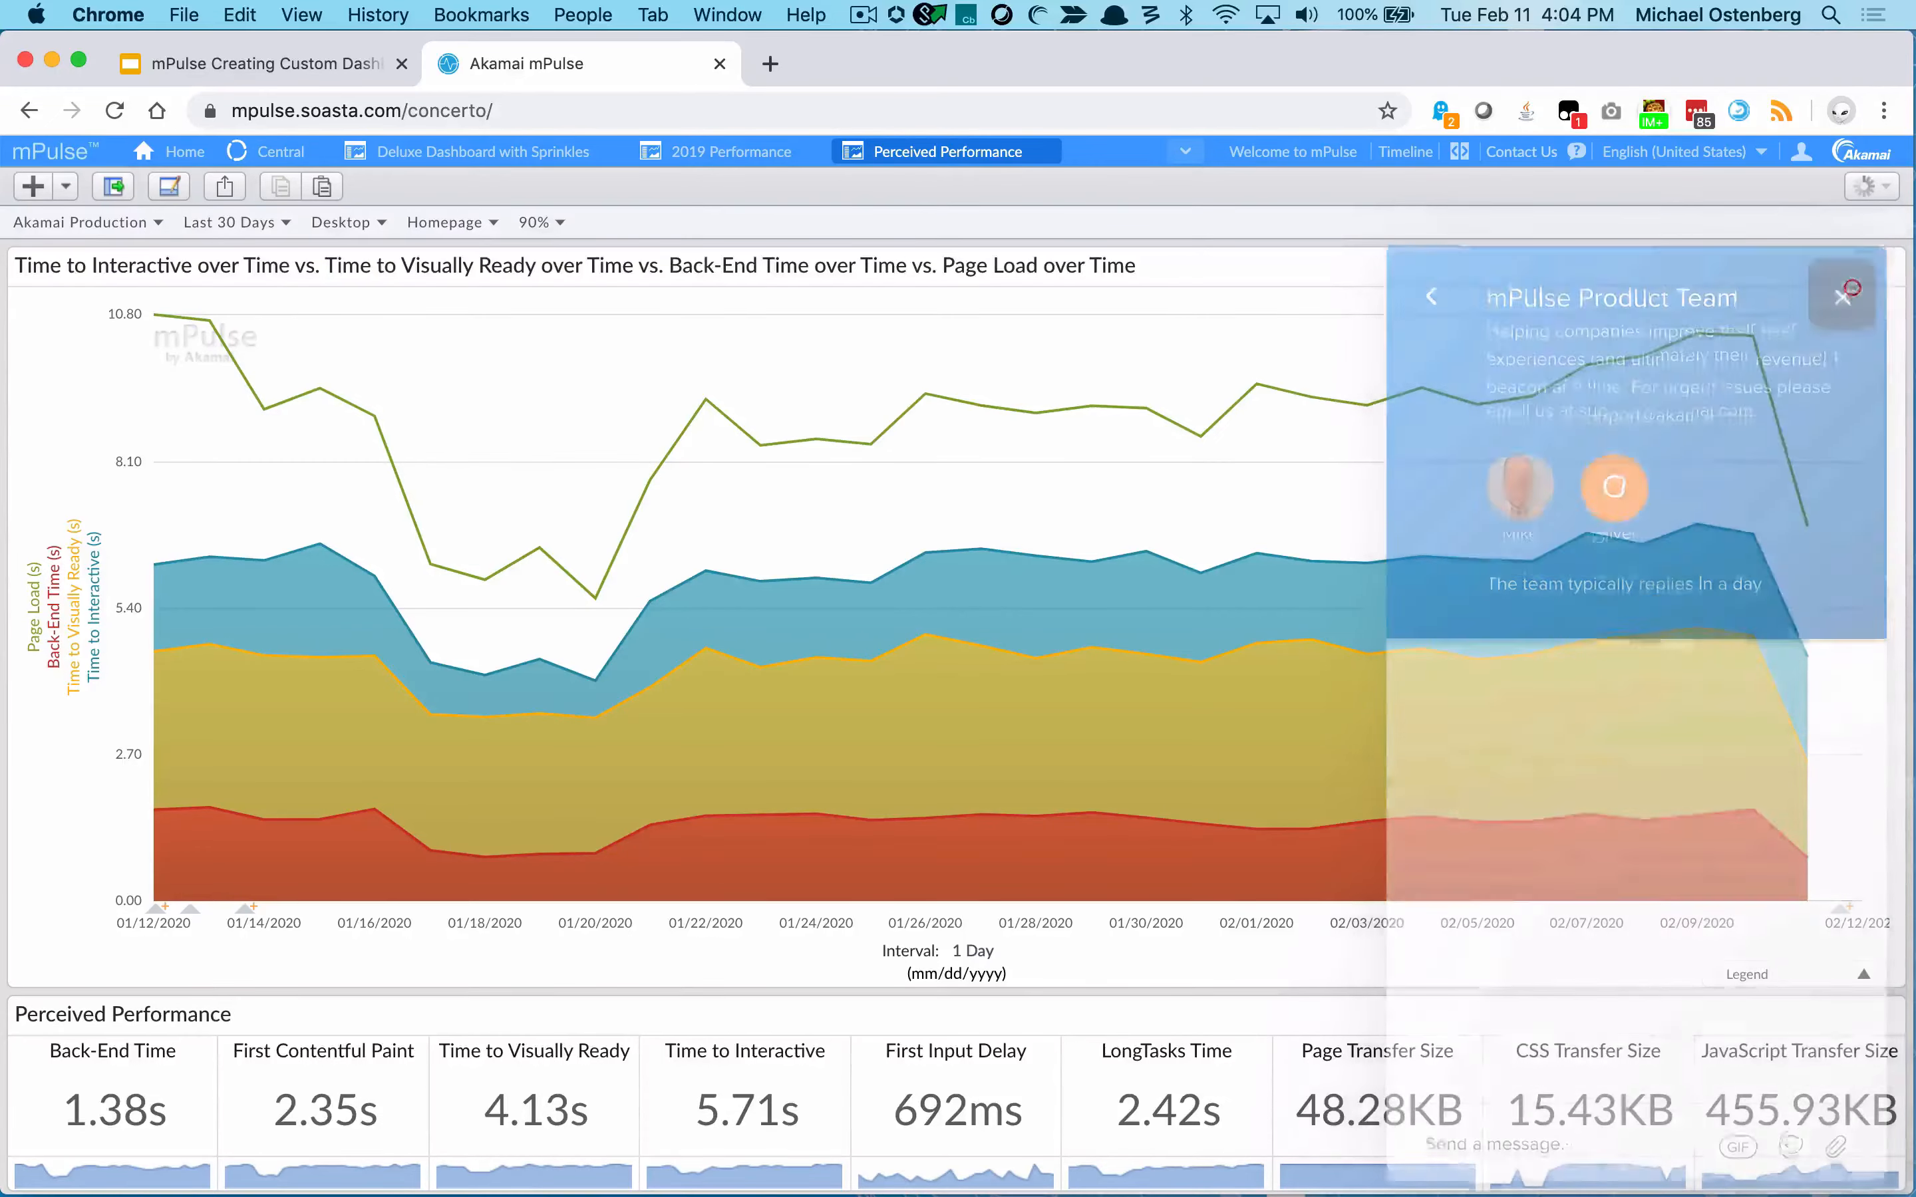